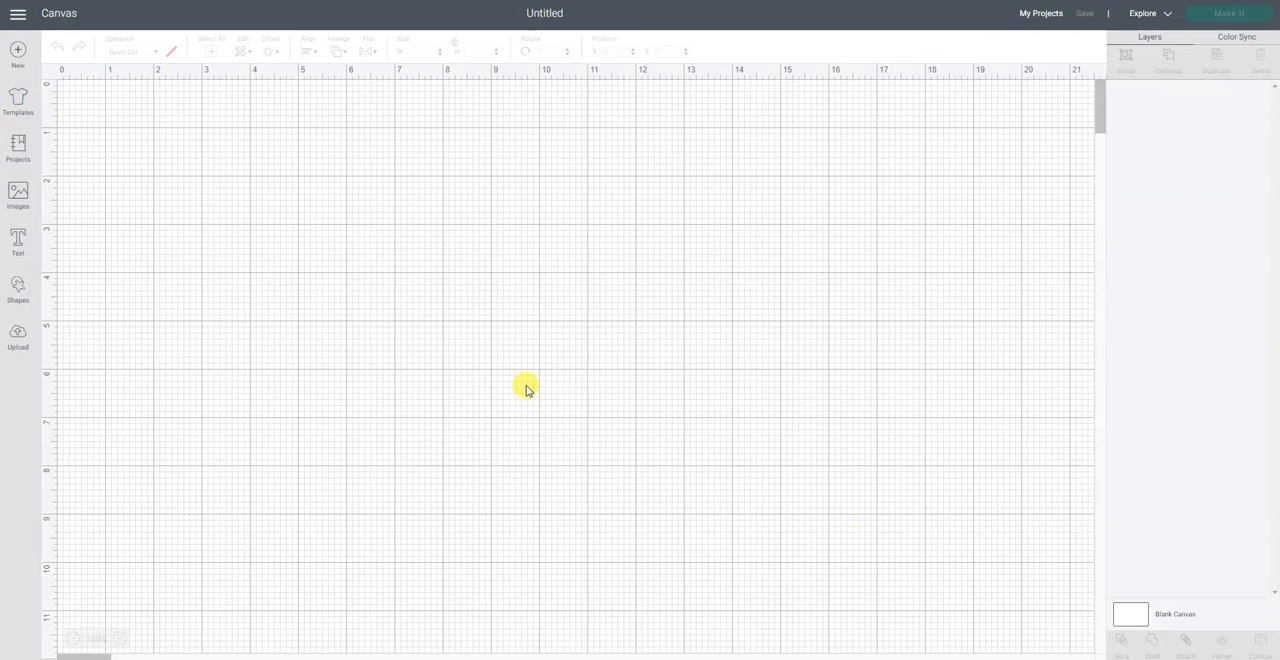
Step: Upload the file unicorn hearts.svg from the Downloads folder as a cut image, keeping the name unicorn hearts
click(18, 338)
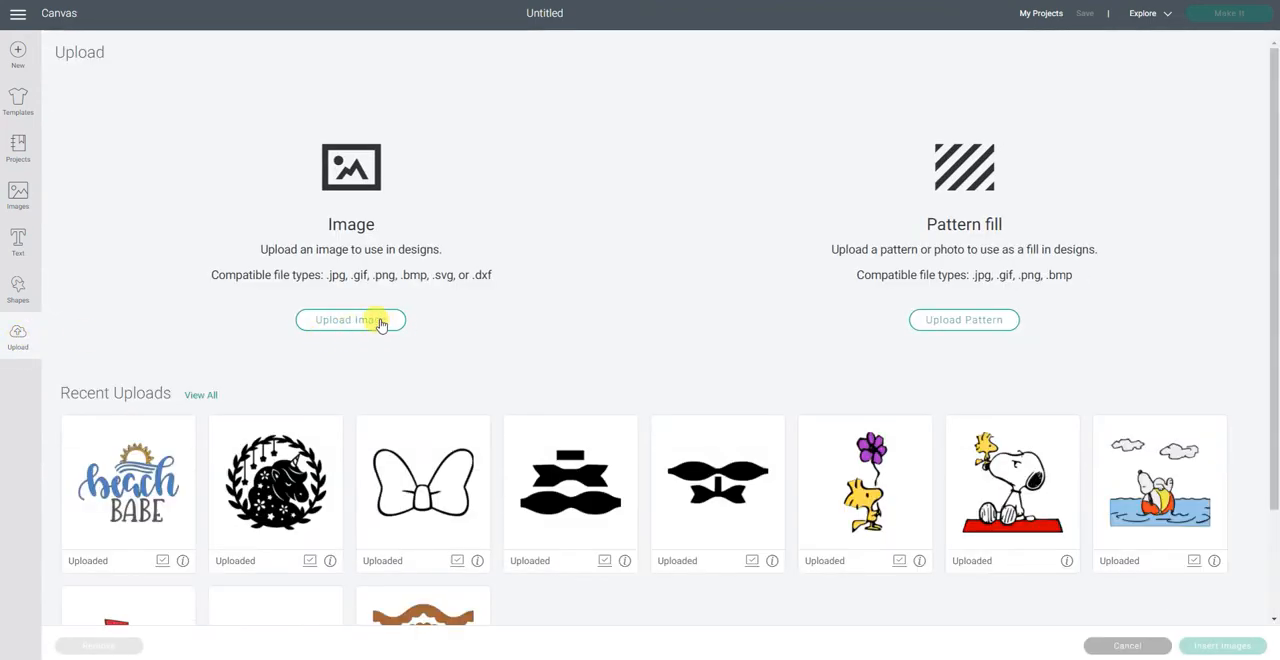
click(380, 323)
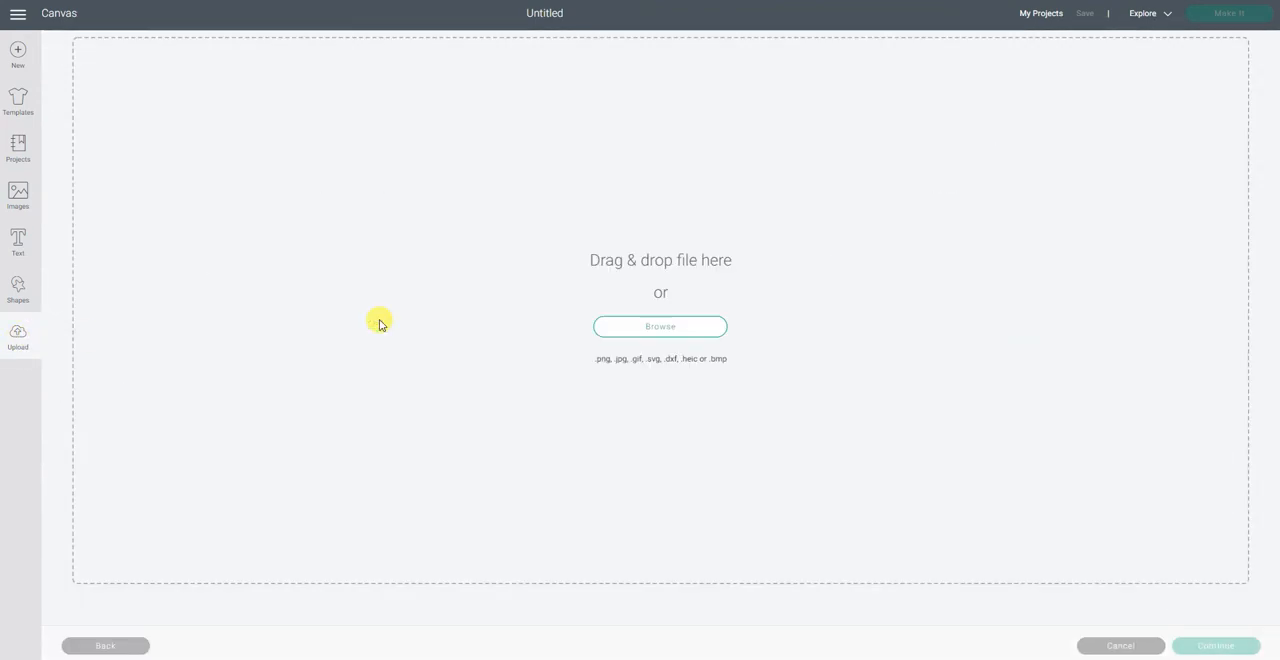
click(698, 328)
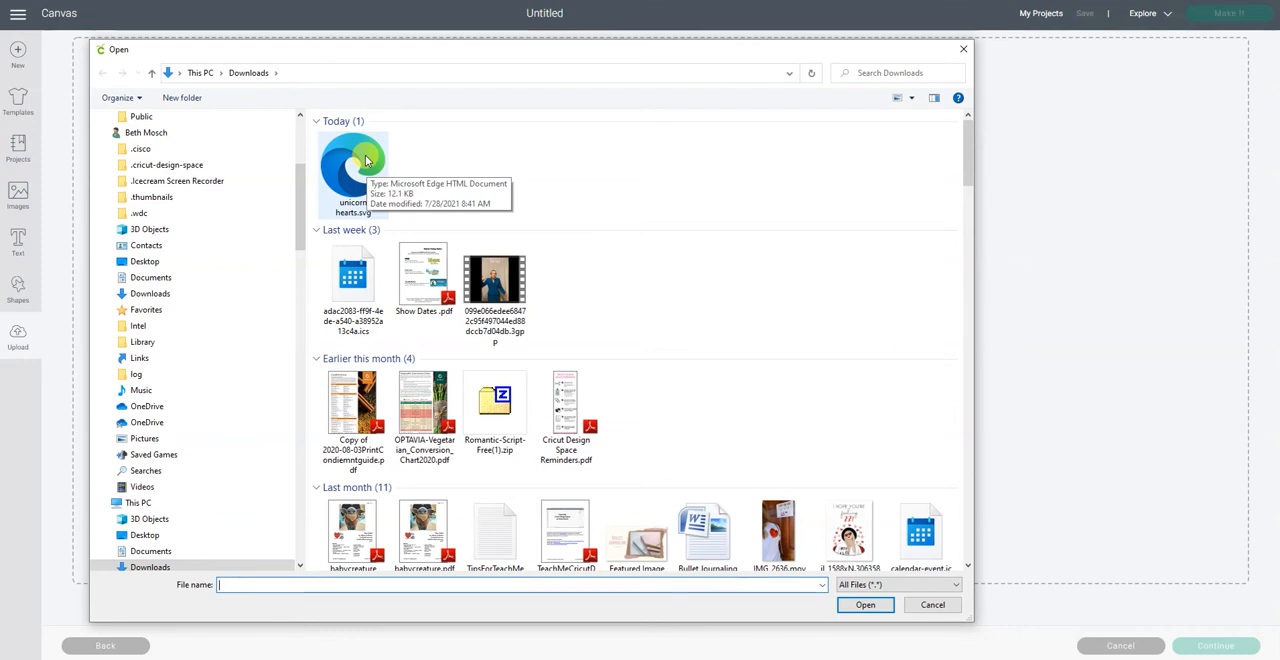
double_click(365, 160)
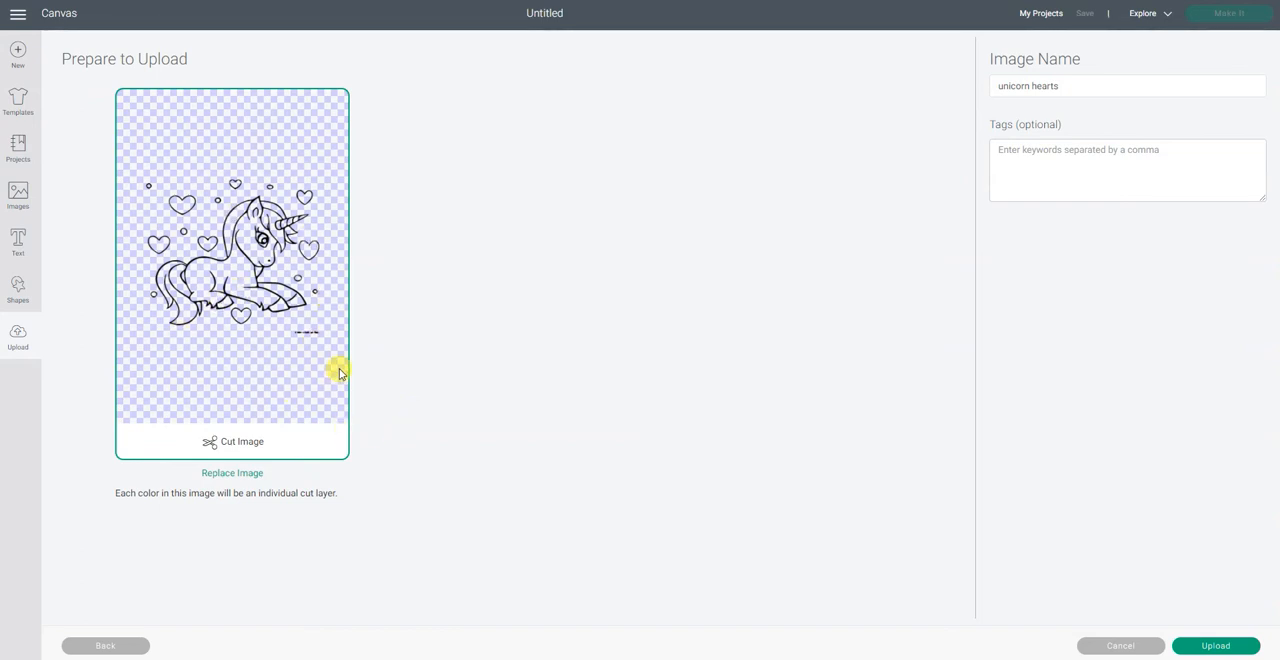
click(1207, 646)
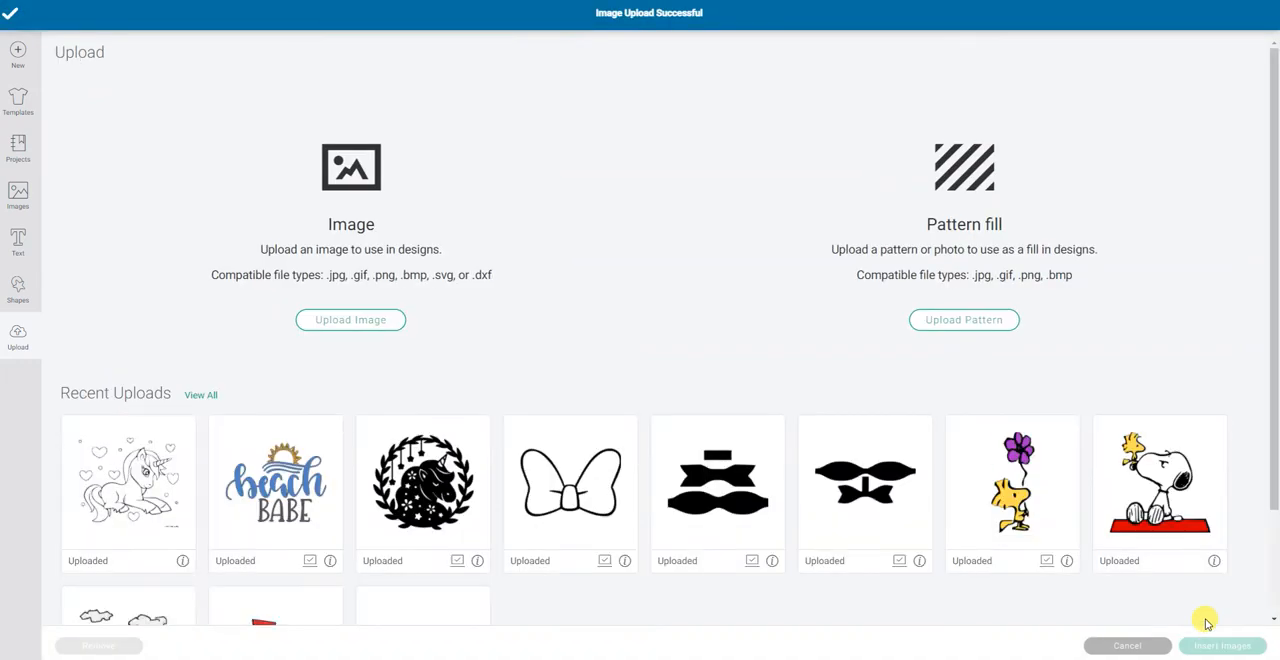
Step: Insert the uploaded unicorn image on the canvas, enlarge it to about 10.8 by 9.6 inches and move it near X 2.9, Y 0.03
click(135, 502)
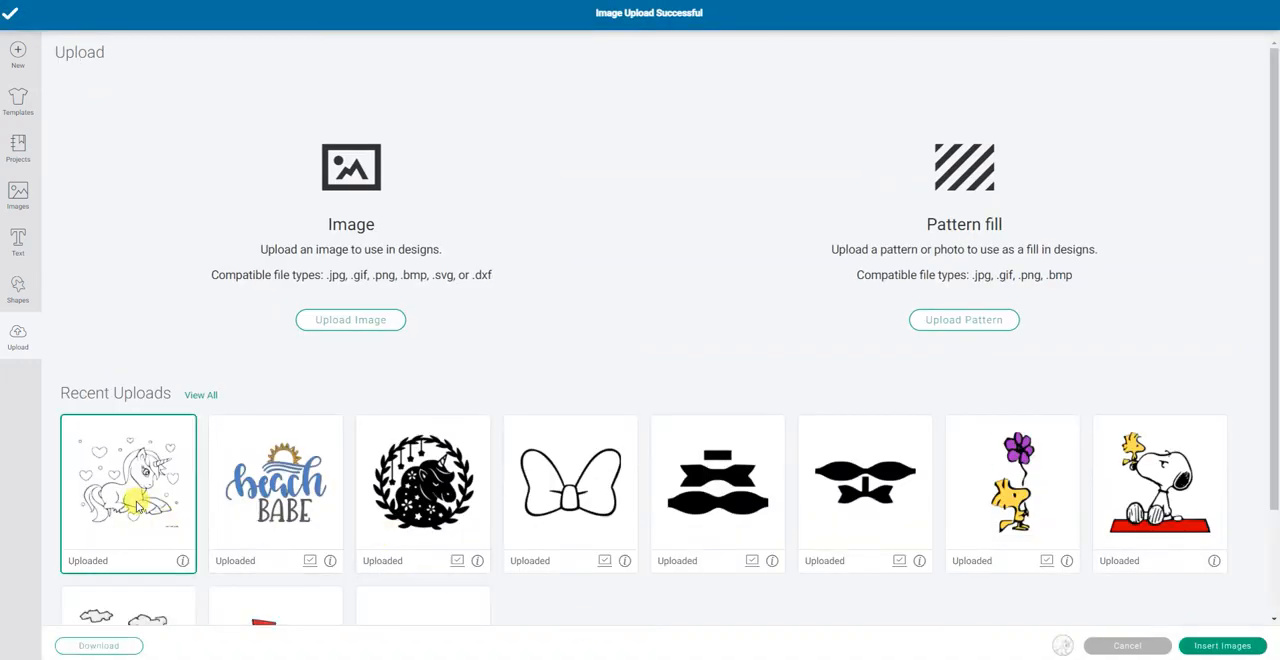
click(1222, 646)
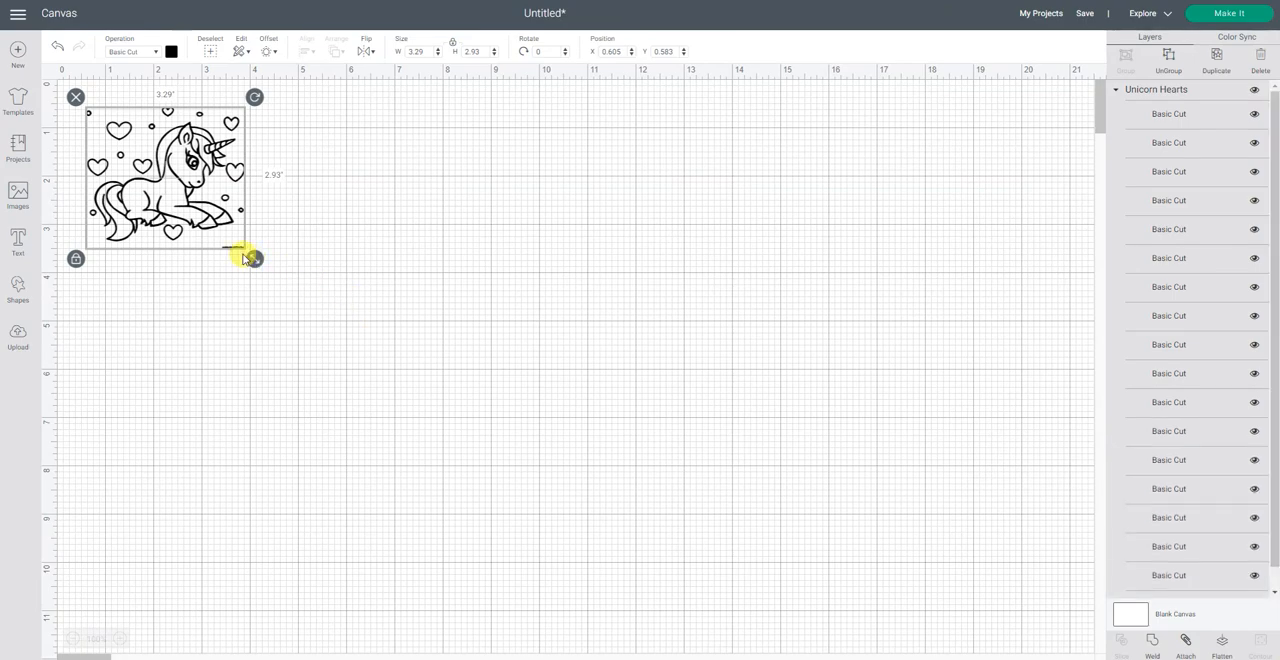
drag(254, 259, 606, 397)
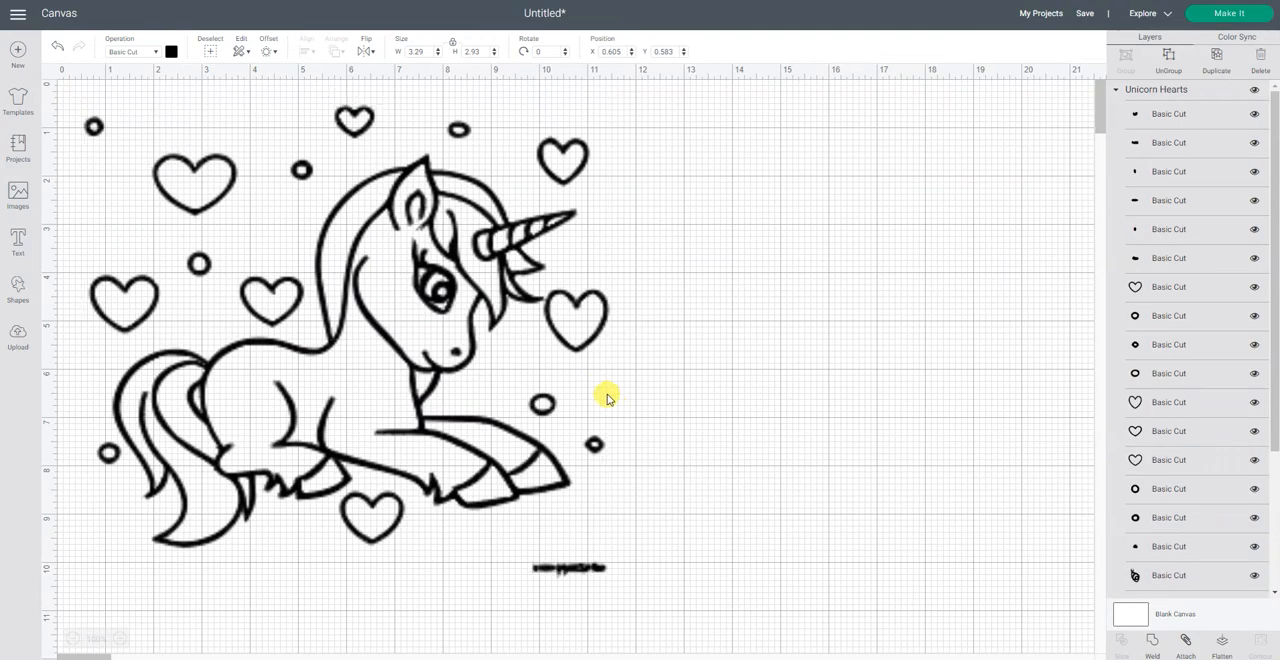
drag(517, 451, 626, 432)
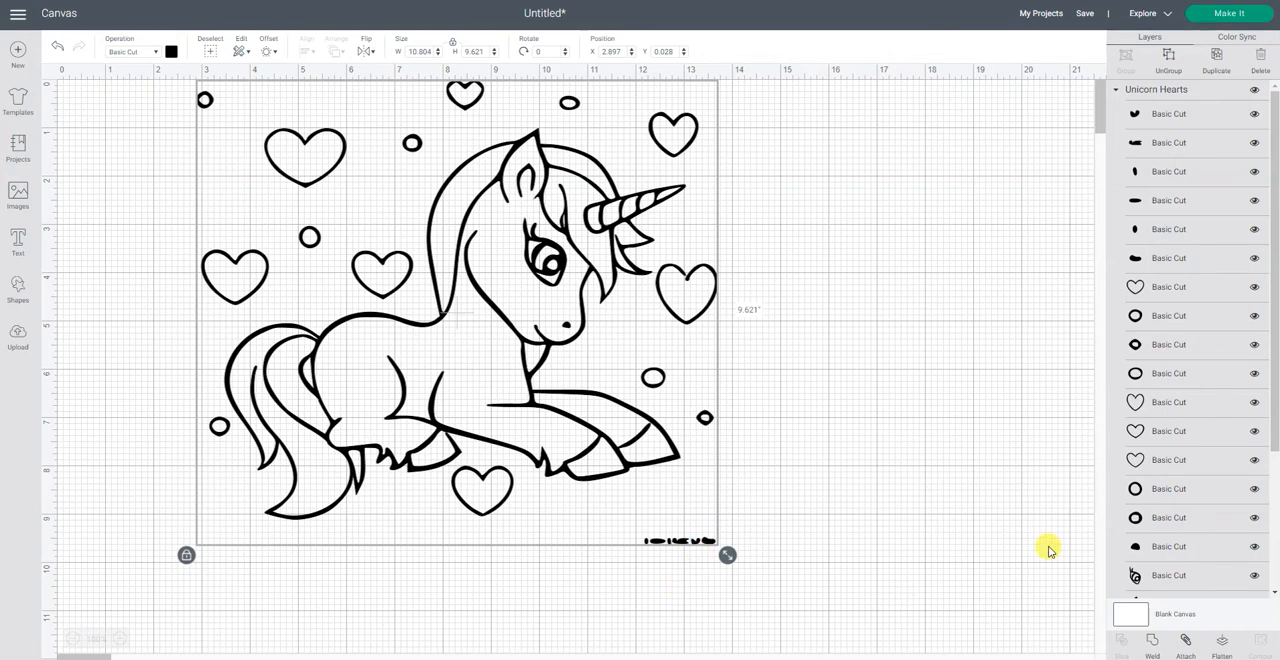
Step: Examine the layers of the unicorn image to identify the small pieces that form the lettering below it
scroll(1192, 474, down, 2)
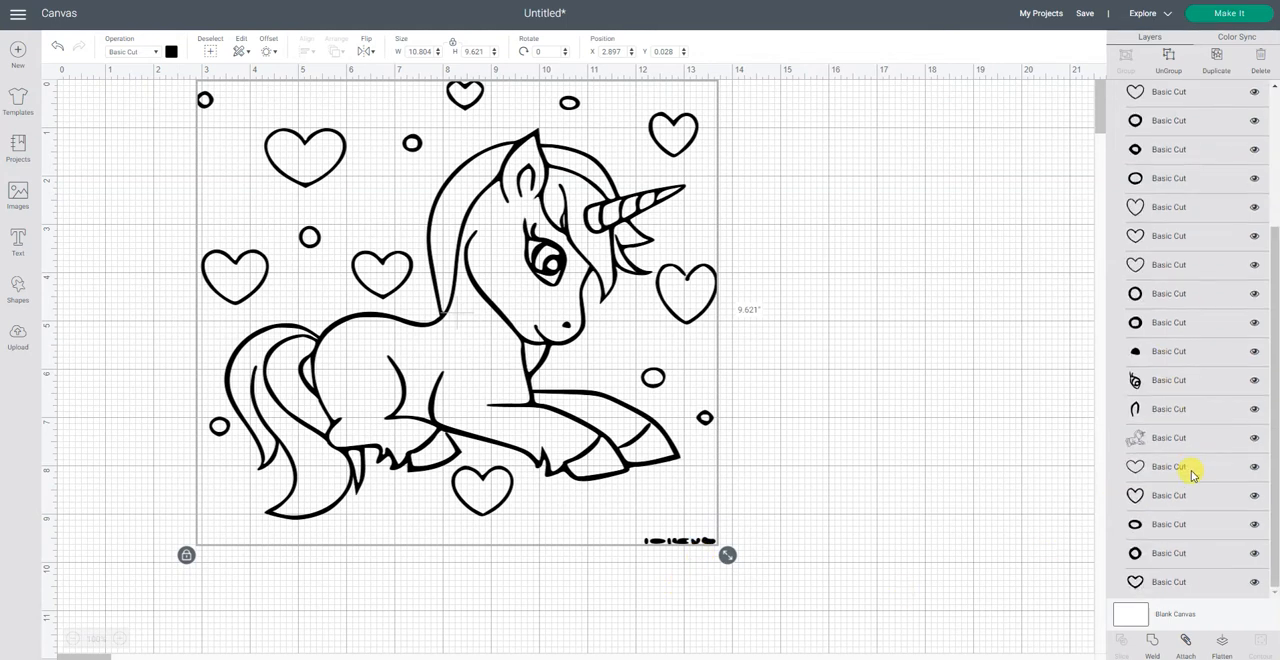
scroll(1197, 486, up, 2)
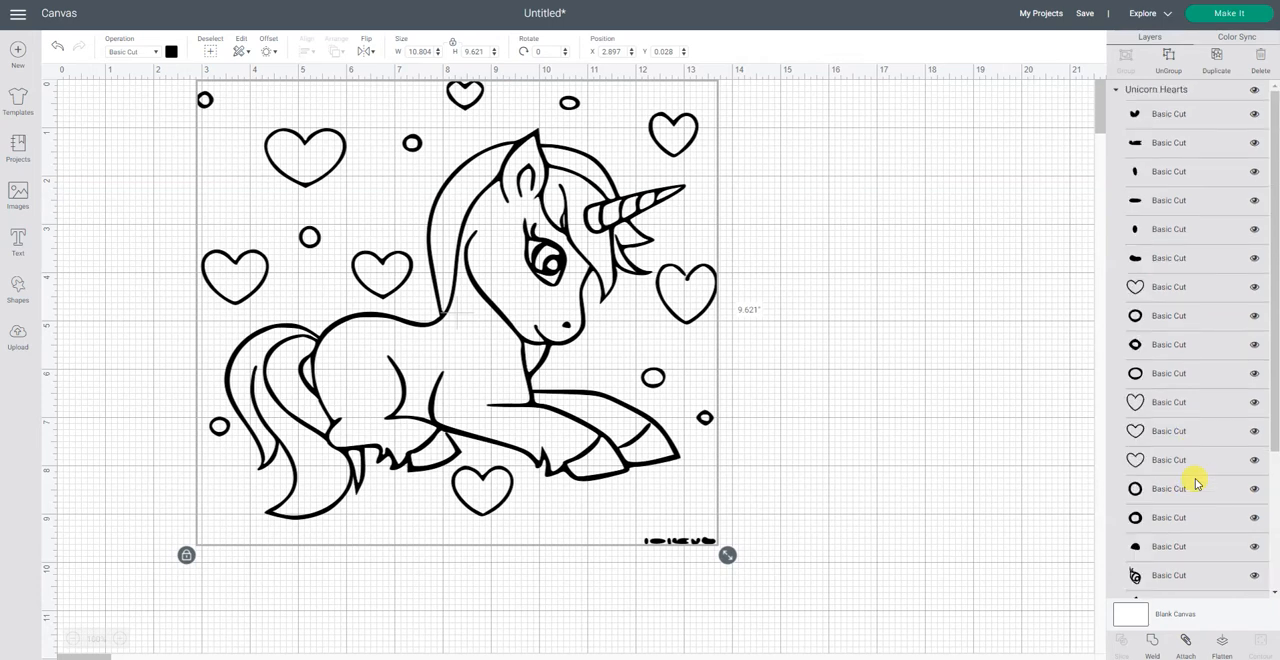
click(1043, 346)
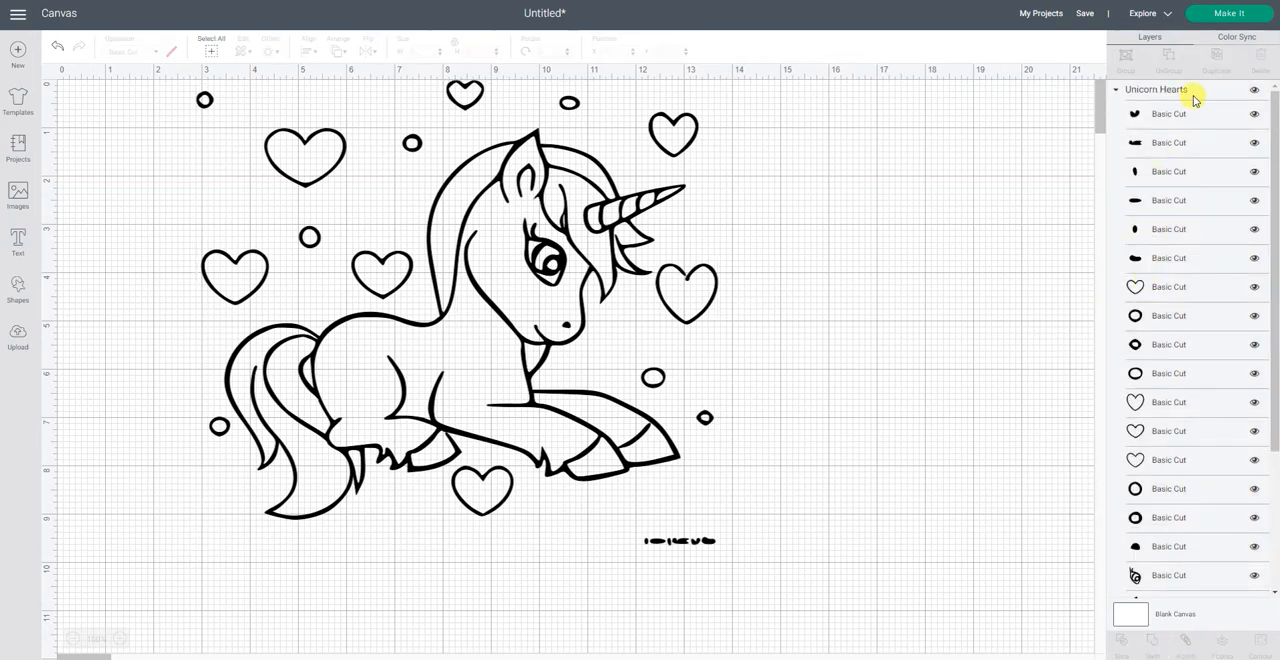
click(1207, 140)
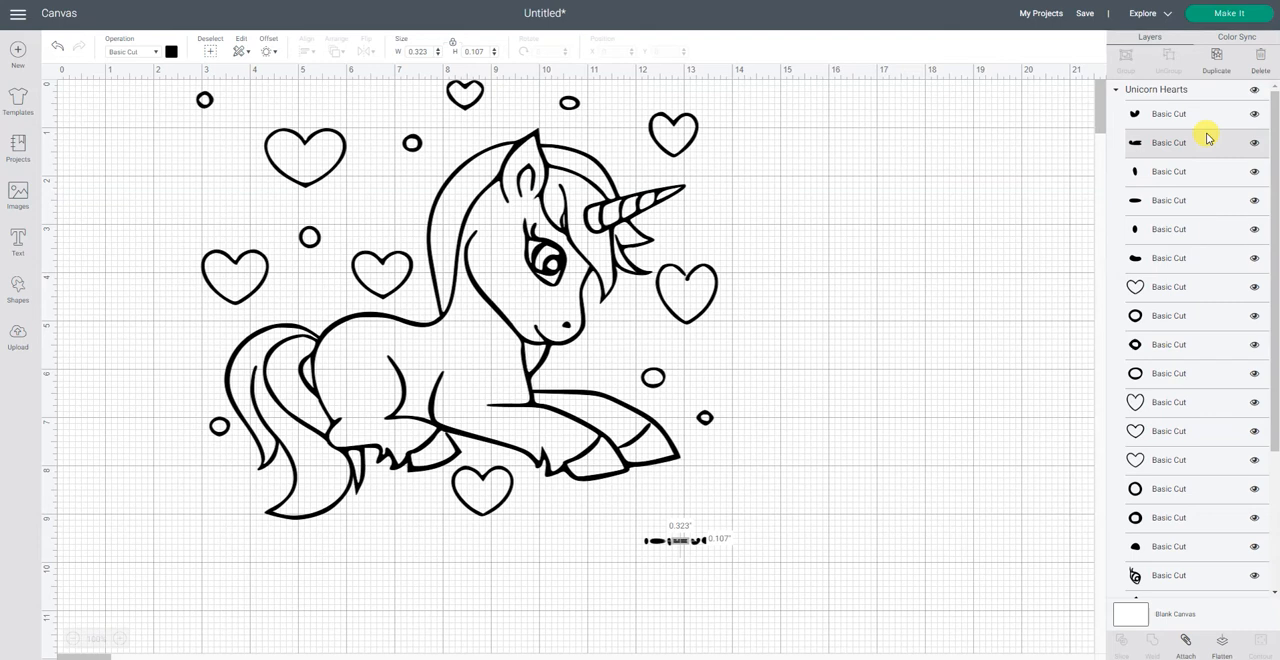
click(1240, 118)
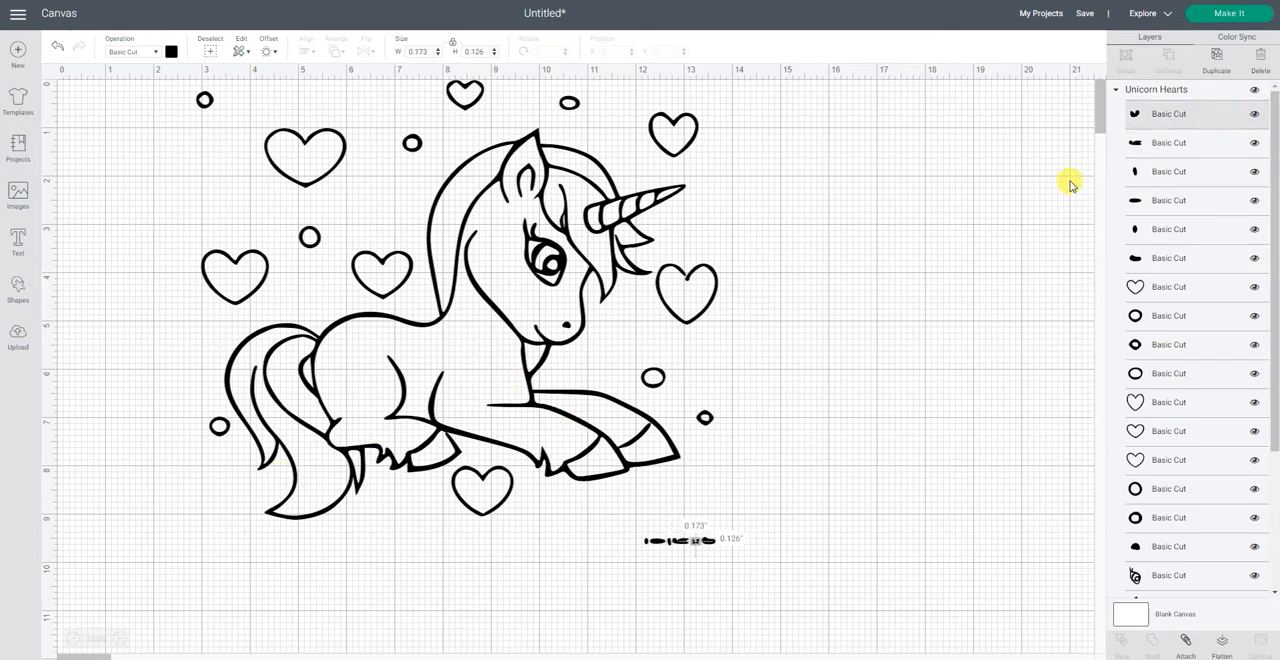
click(1166, 145)
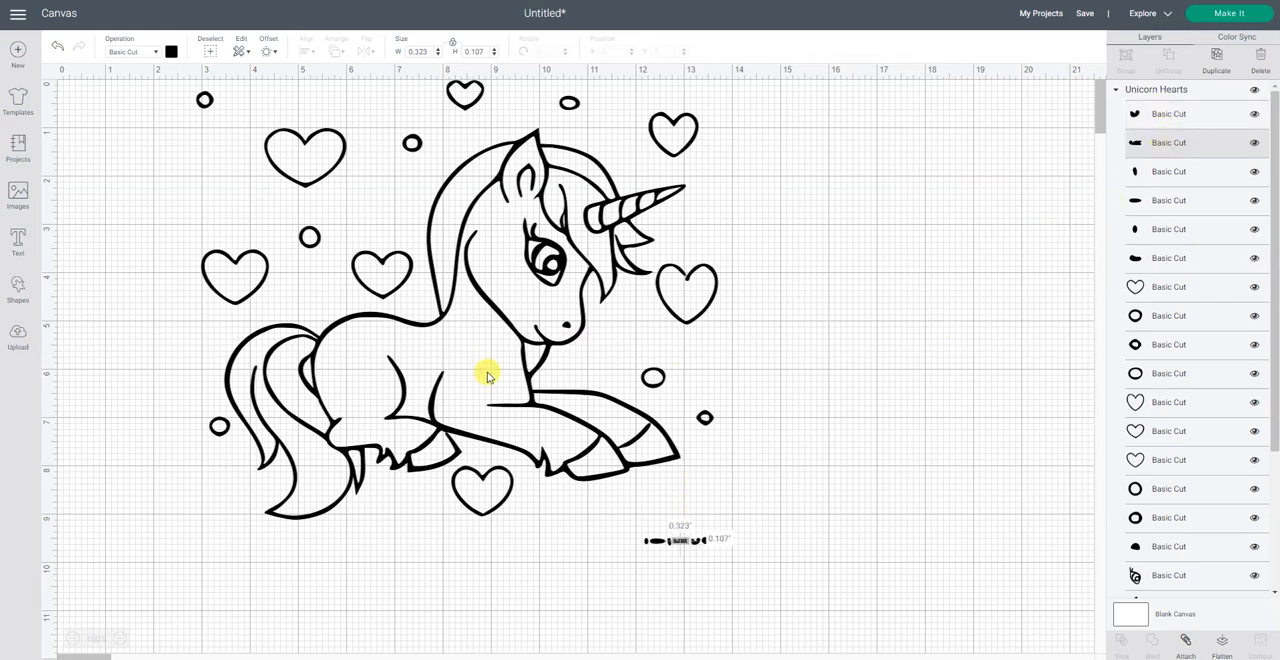
Step: Ungroup the unicorn image and delete the small lettering pieces below the front hooves
click(552, 445)
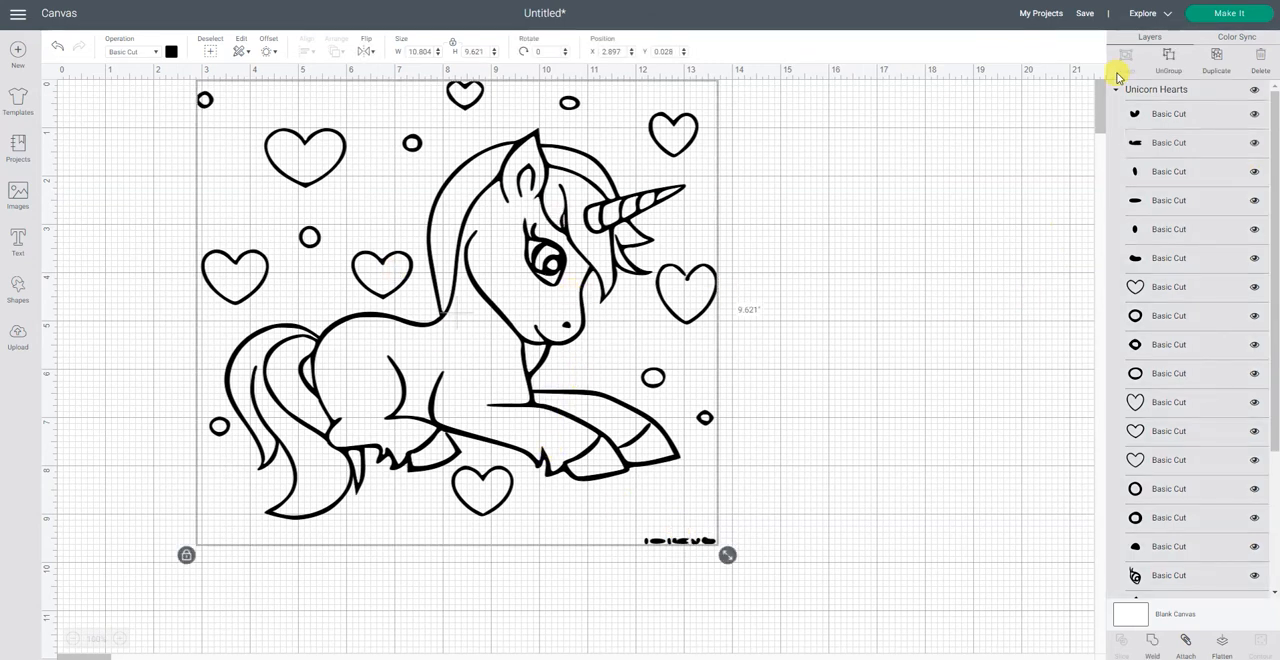
click(1168, 62)
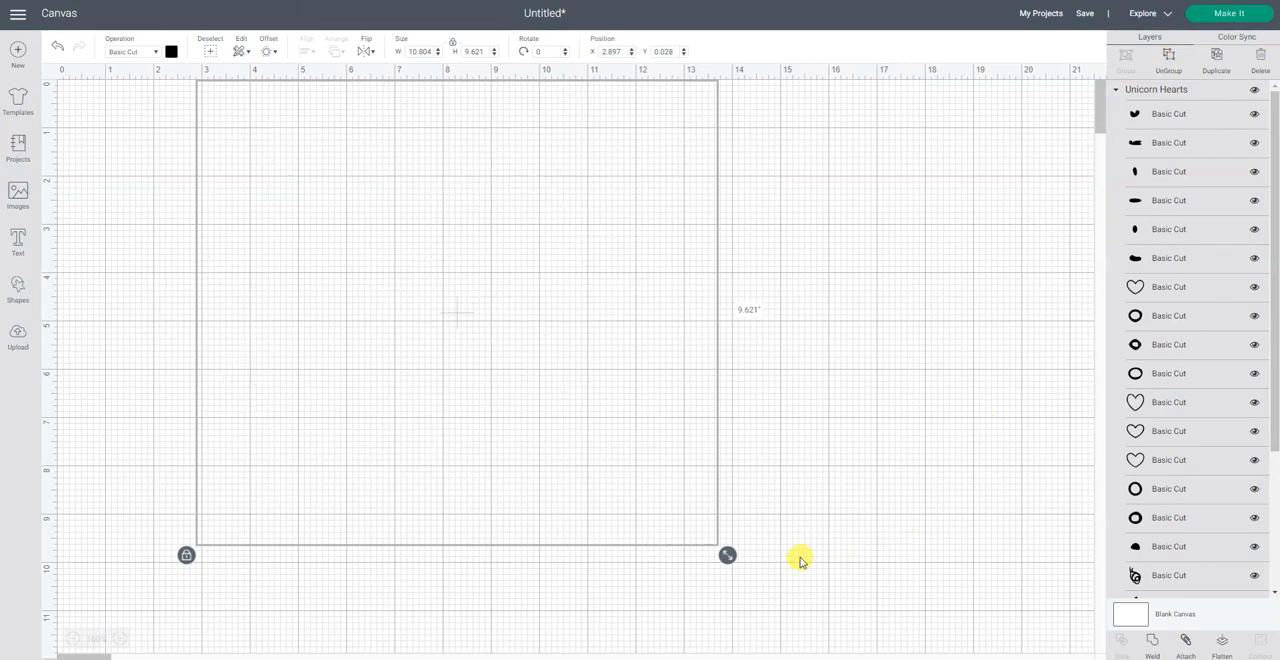
drag(611, 527, 772, 572)
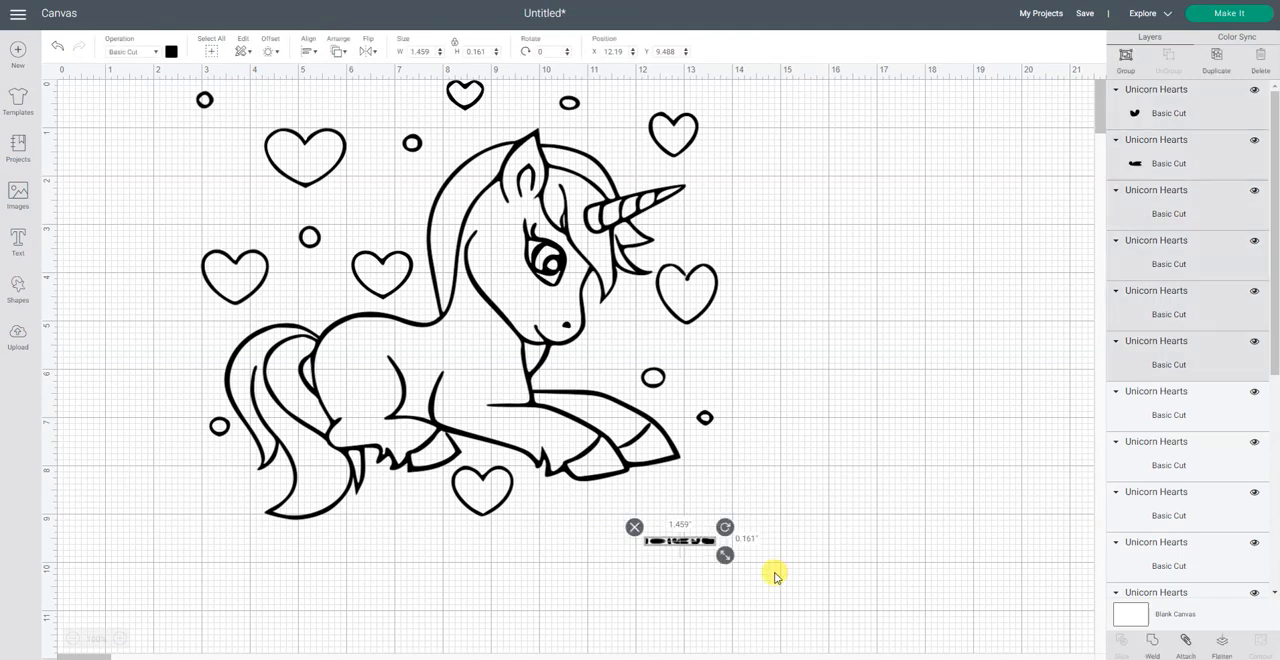
click(634, 527)
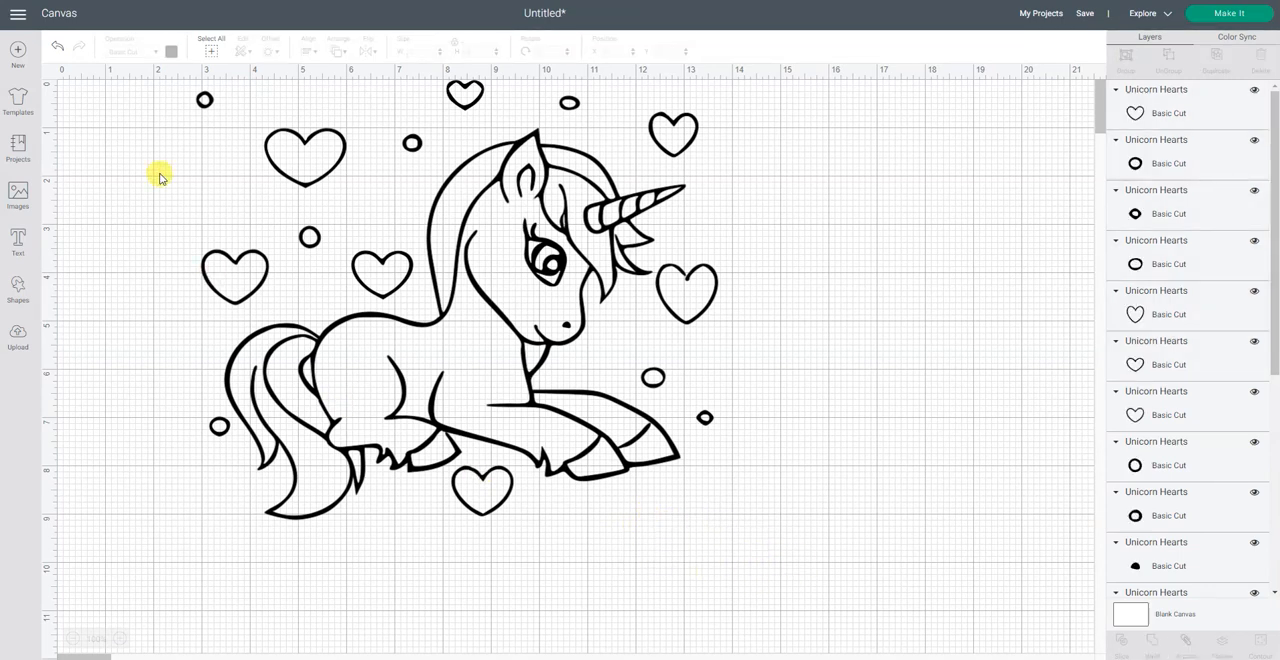
Step: Group all remaining unicorn and heart pieces and scale the group down to about 9.87 by 8.31 inches
click(211, 46)
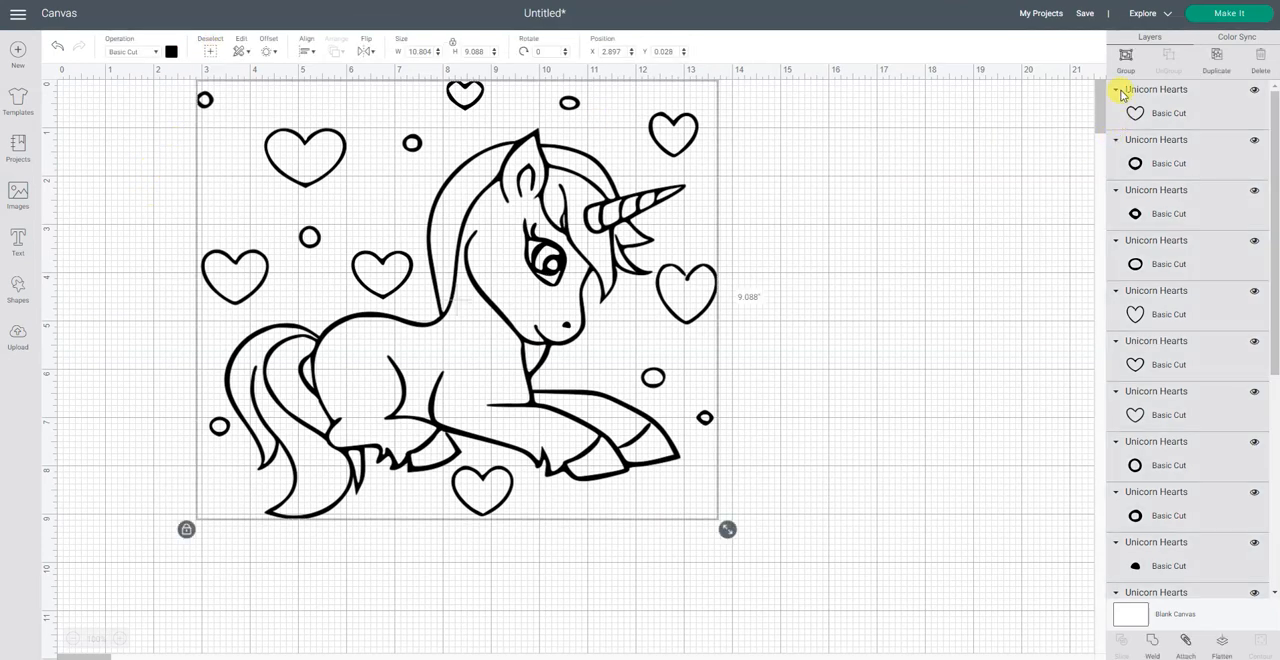
click(1126, 56)
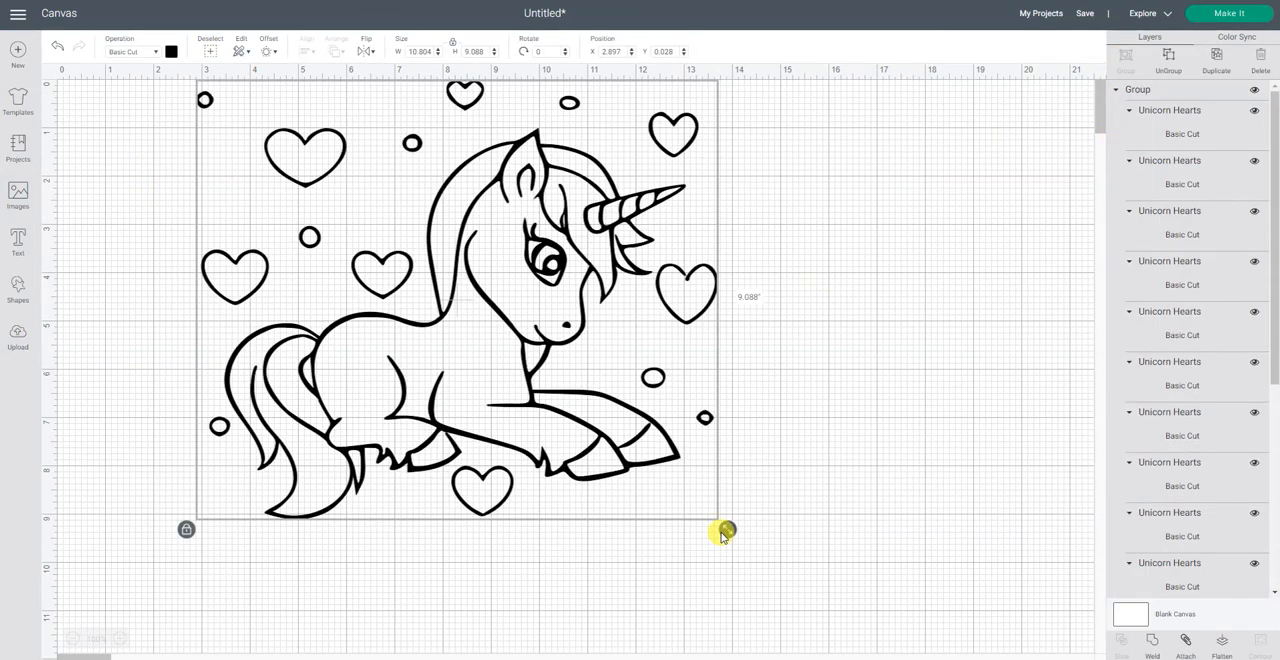
drag(726, 532, 677, 414)
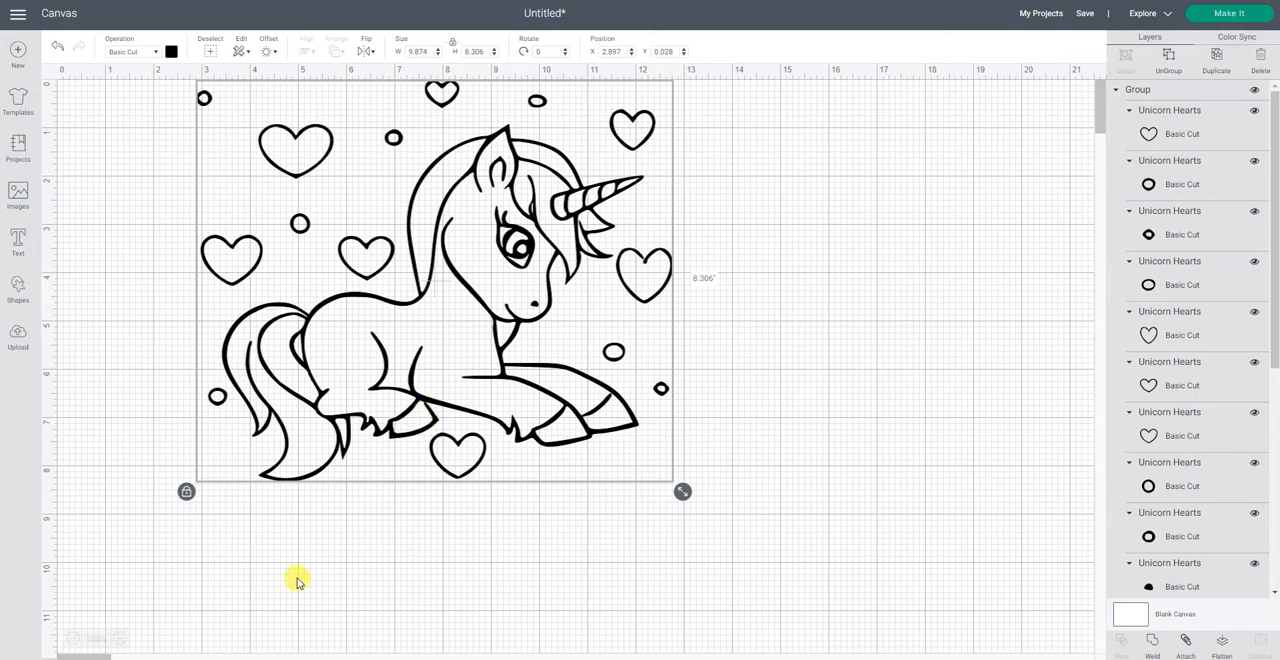
Step: Add a square shape, unlock its proportions and shrink it into a thin bar about 0.028 by 0.153 inches near the unicorn's tail
click(118, 639)
click(118, 639)
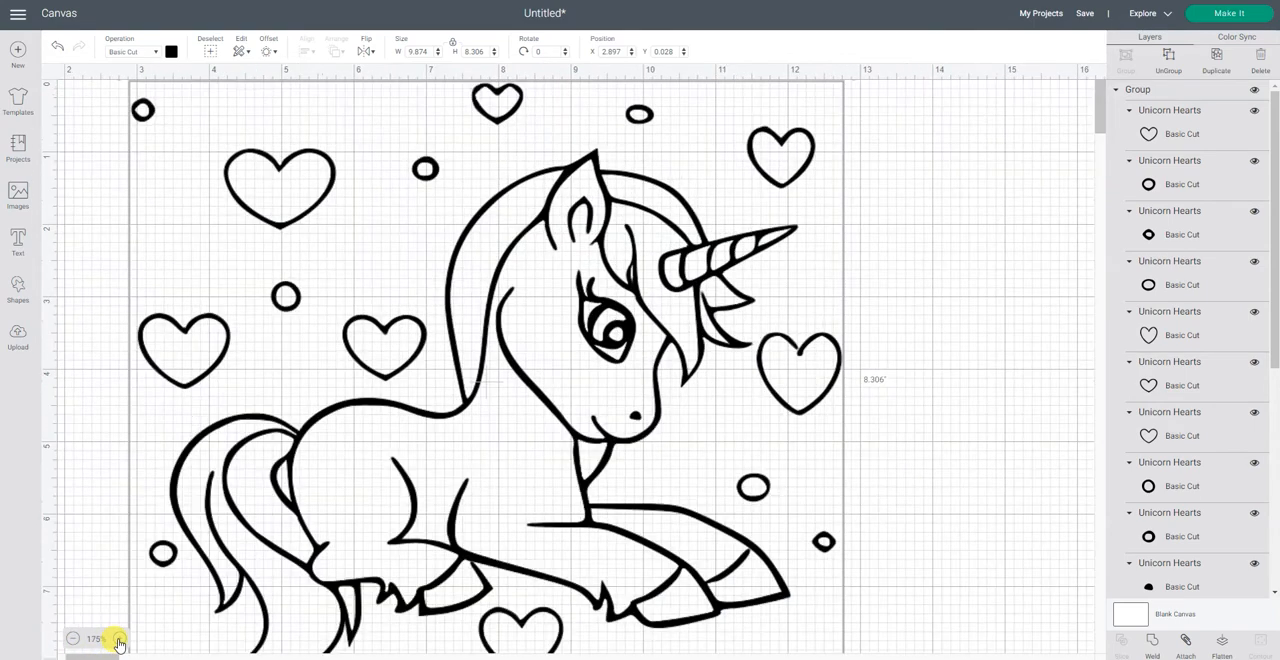
click(118, 639)
click(119, 638)
scroll(523, 408, down, 5)
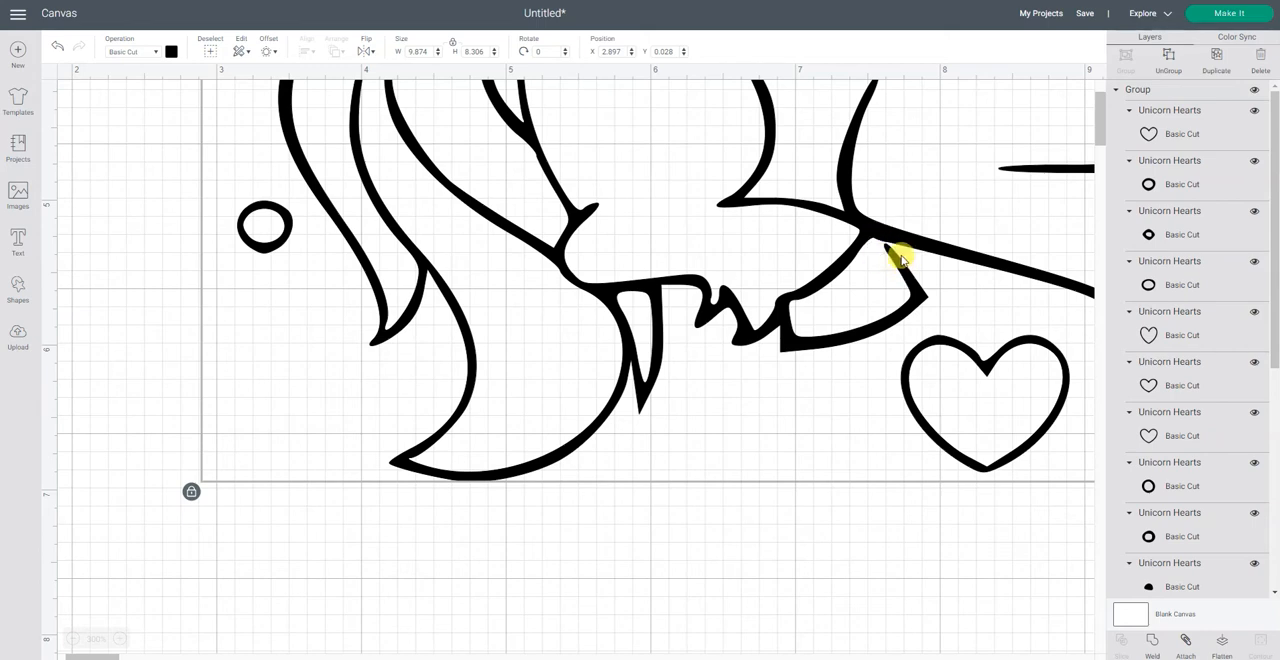
click(87, 266)
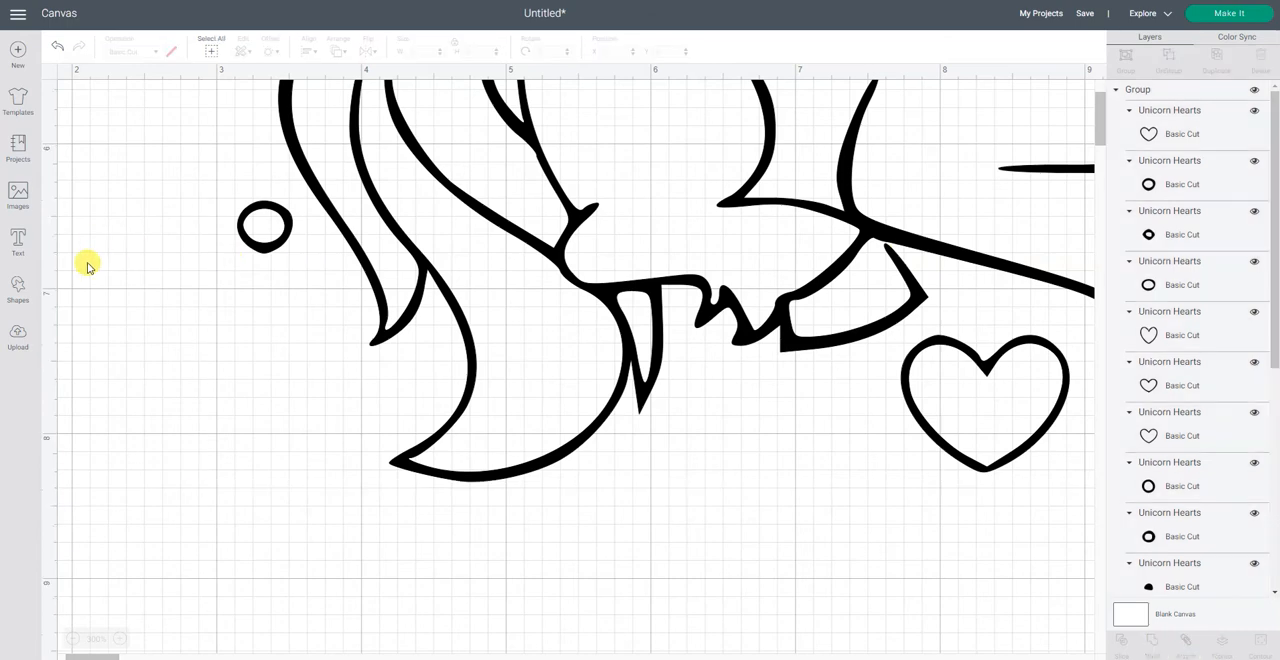
click(19, 290)
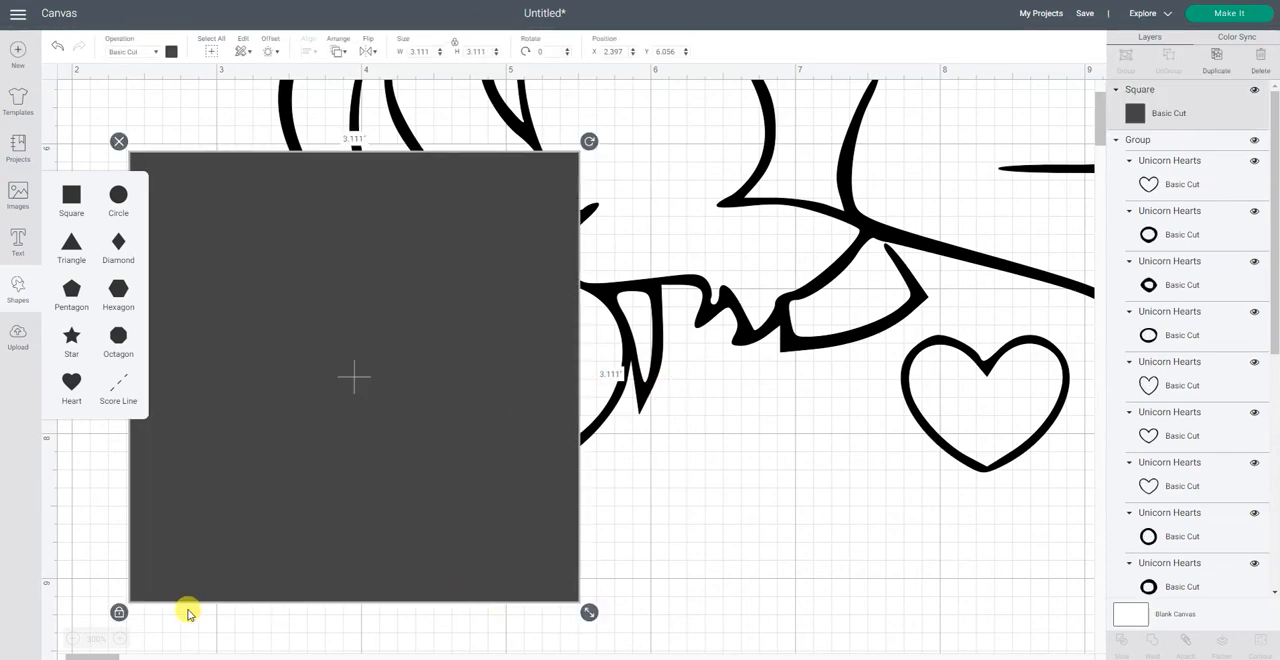
click(119, 613)
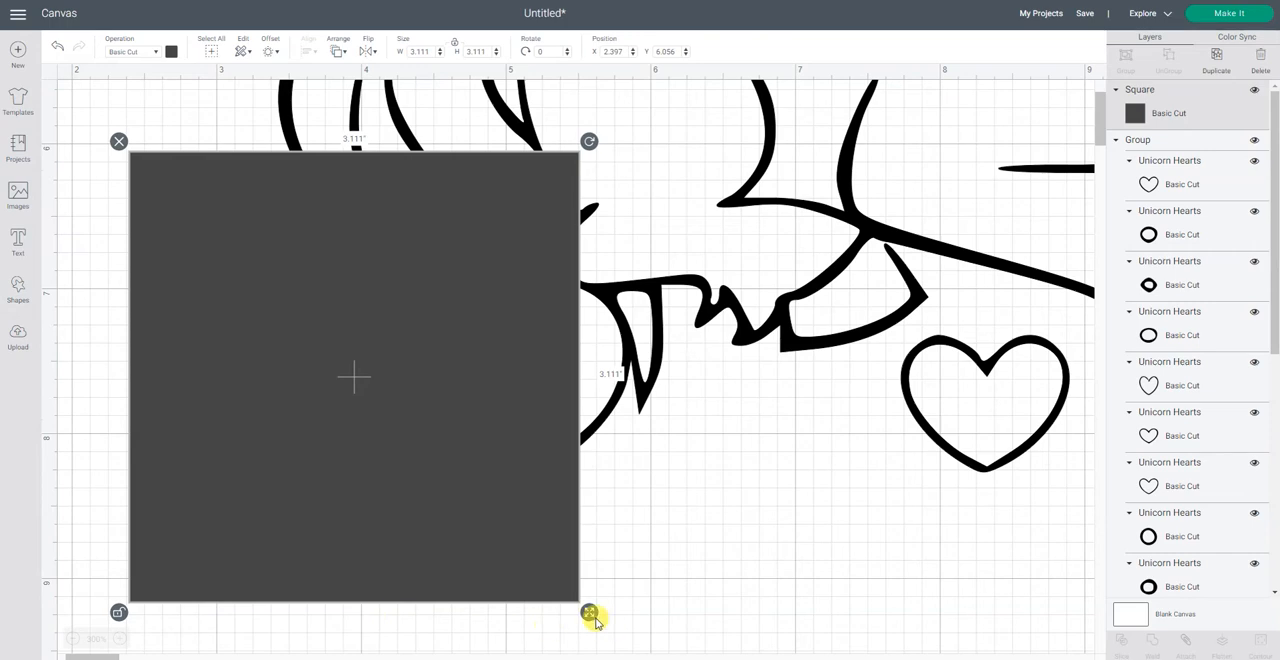
drag(589, 615, 143, 186)
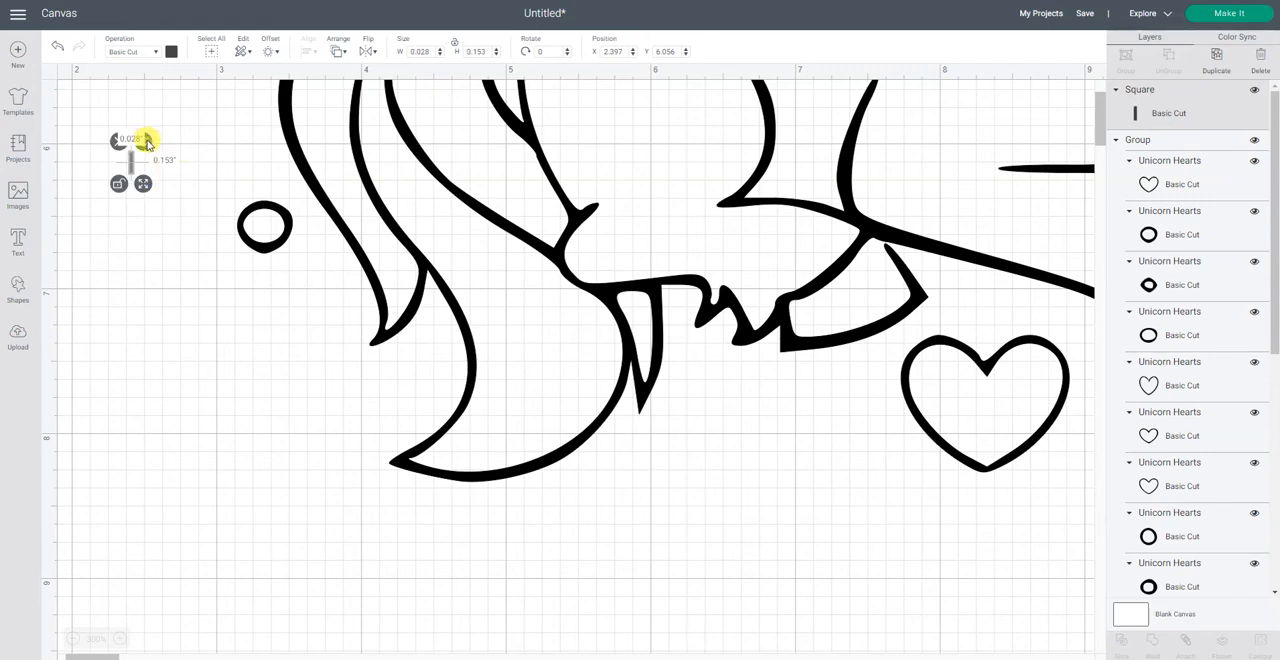
Step: Rotate the thin bar to about 320 degrees and place it over the gap between the hind hoof outline and the belly line
drag(146, 141, 123, 100)
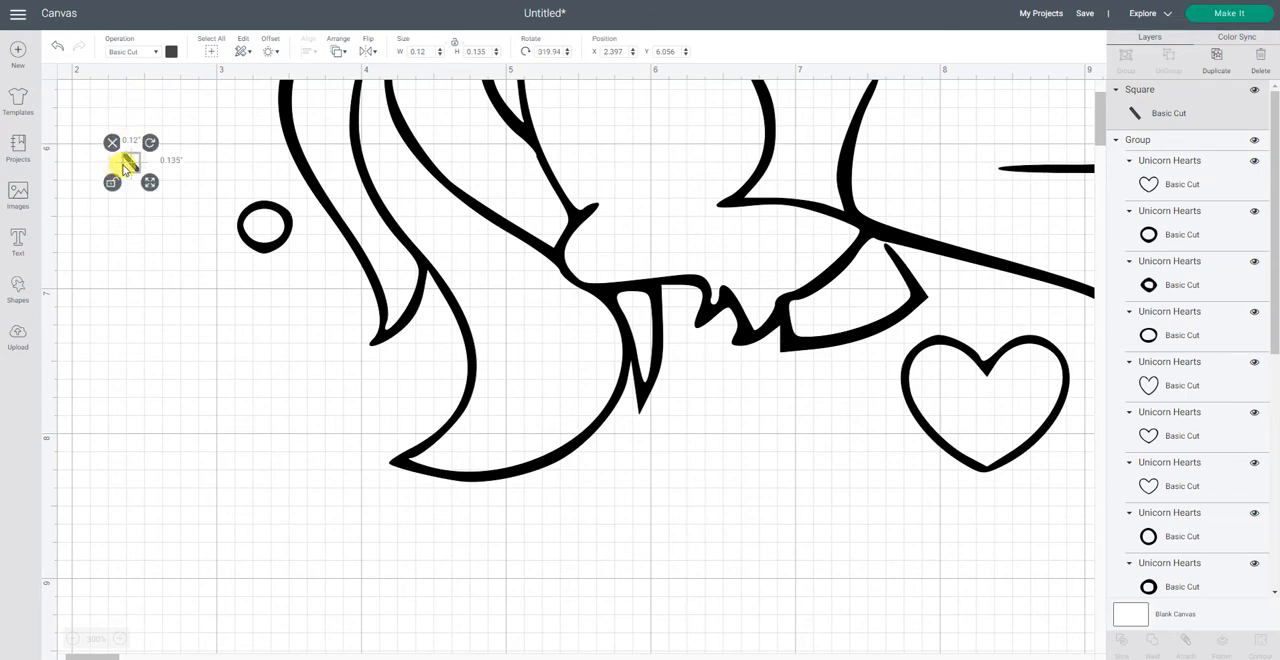
drag(134, 163, 308, 193)
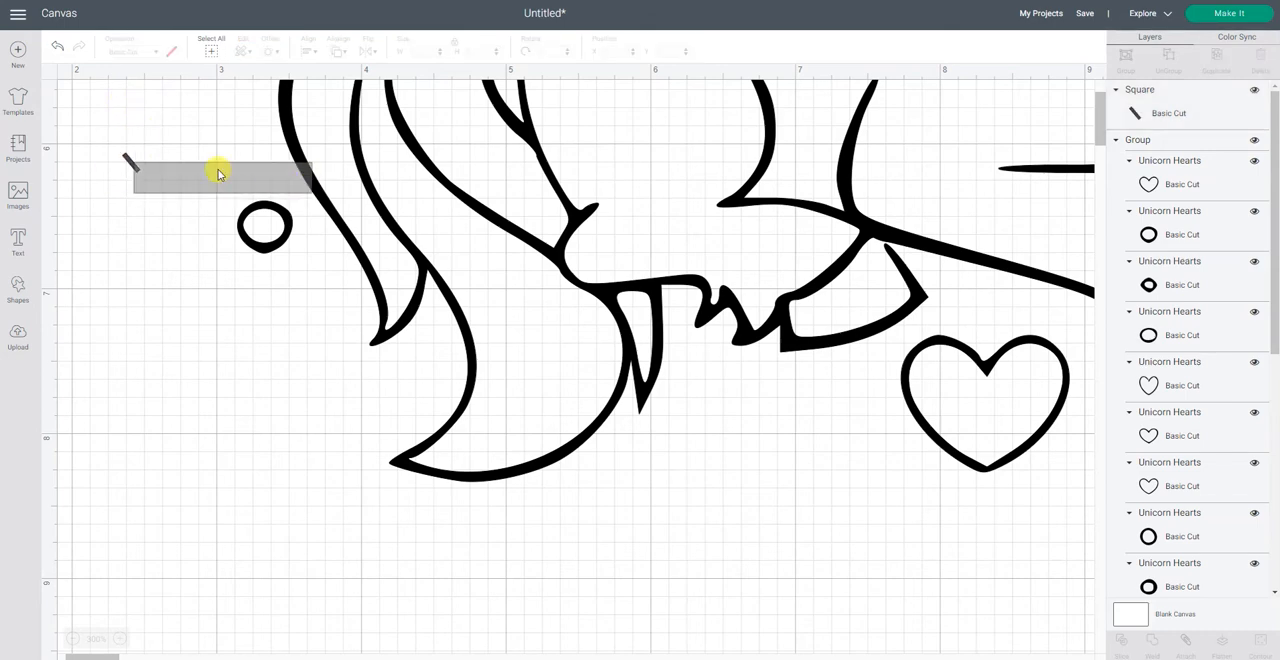
click(78, 198)
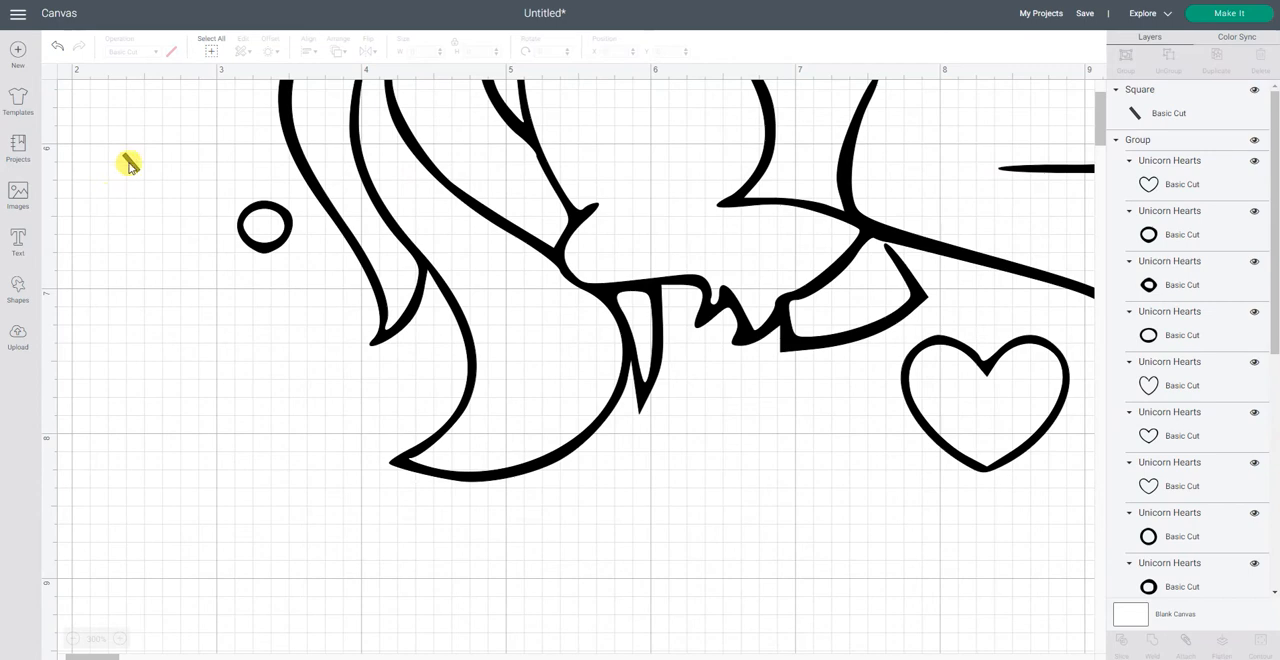
drag(130, 163, 888, 247)
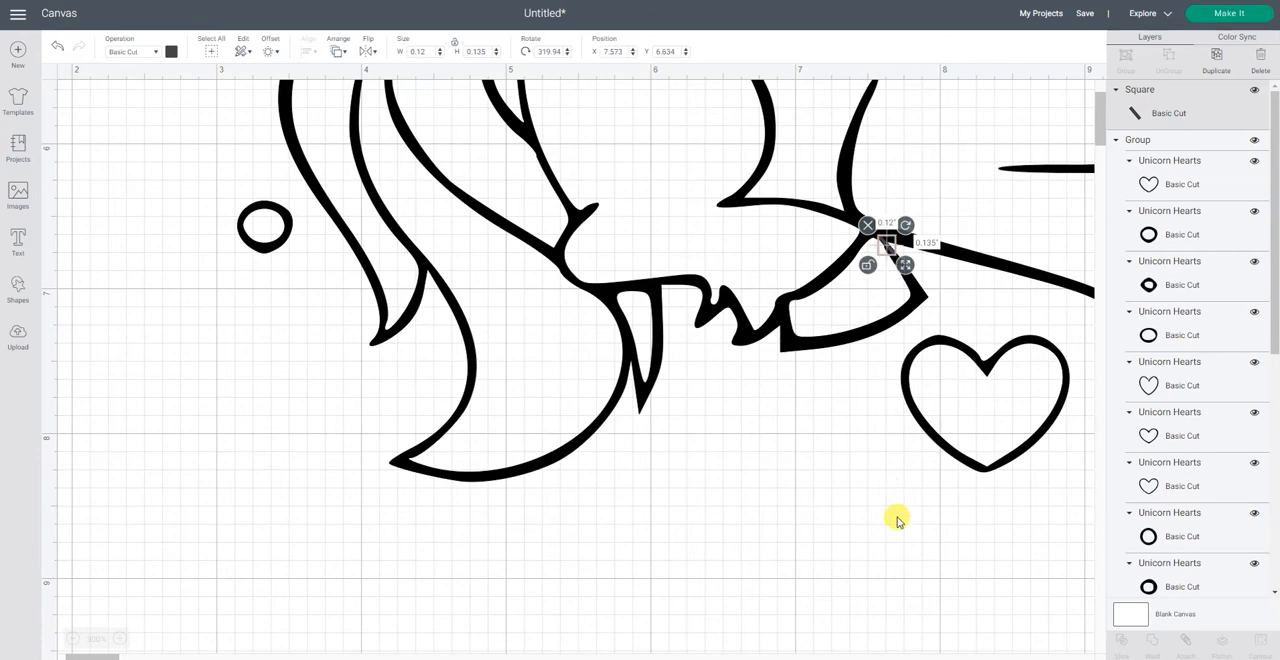
click(943, 637)
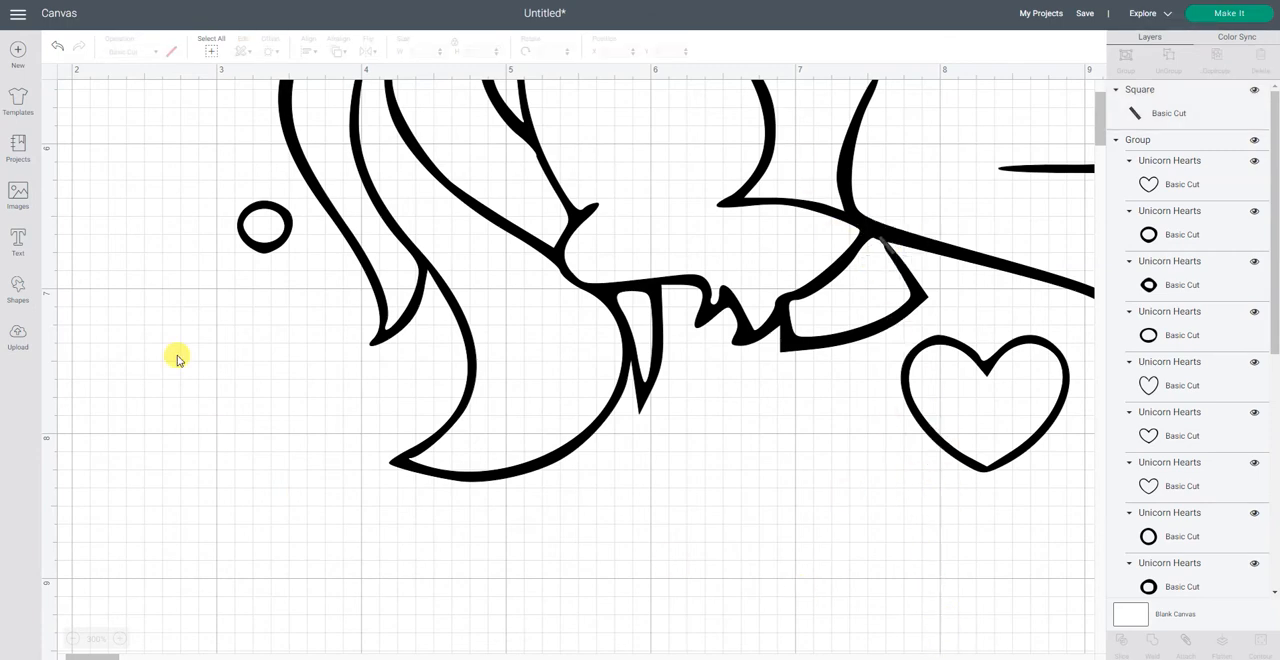
click(209, 51)
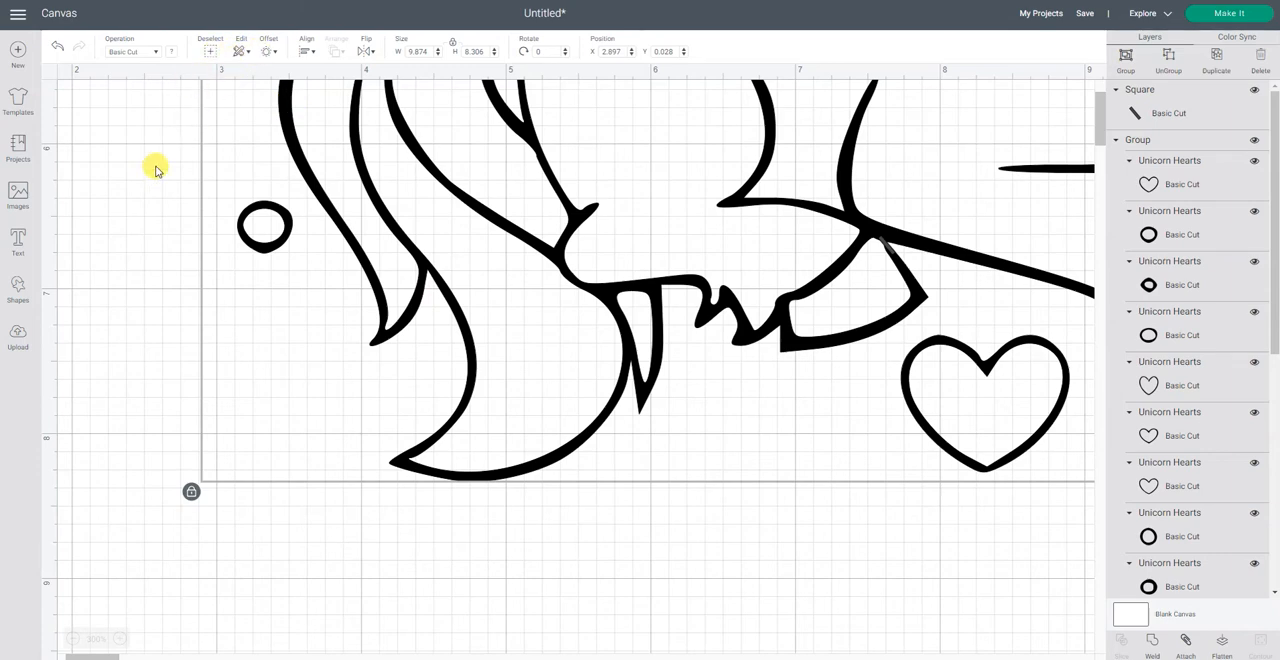
click(159, 132)
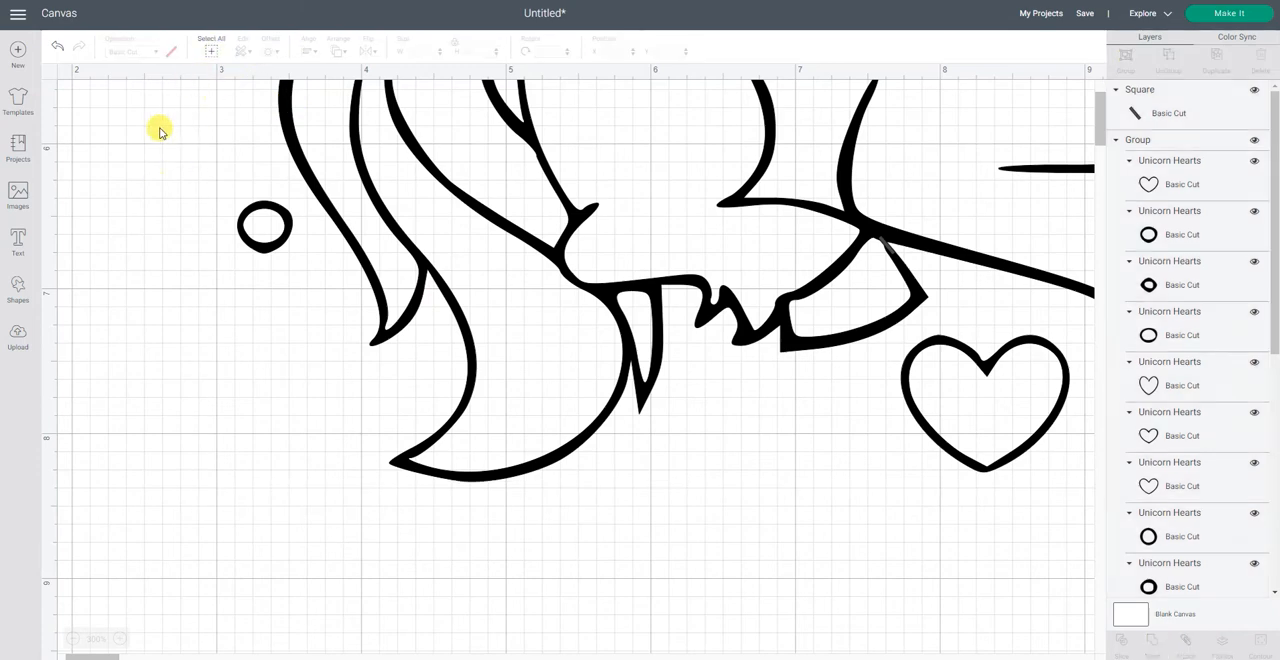
Step: Weld the thin bar and all unicorn and heart pieces into a single shape
click(209, 50)
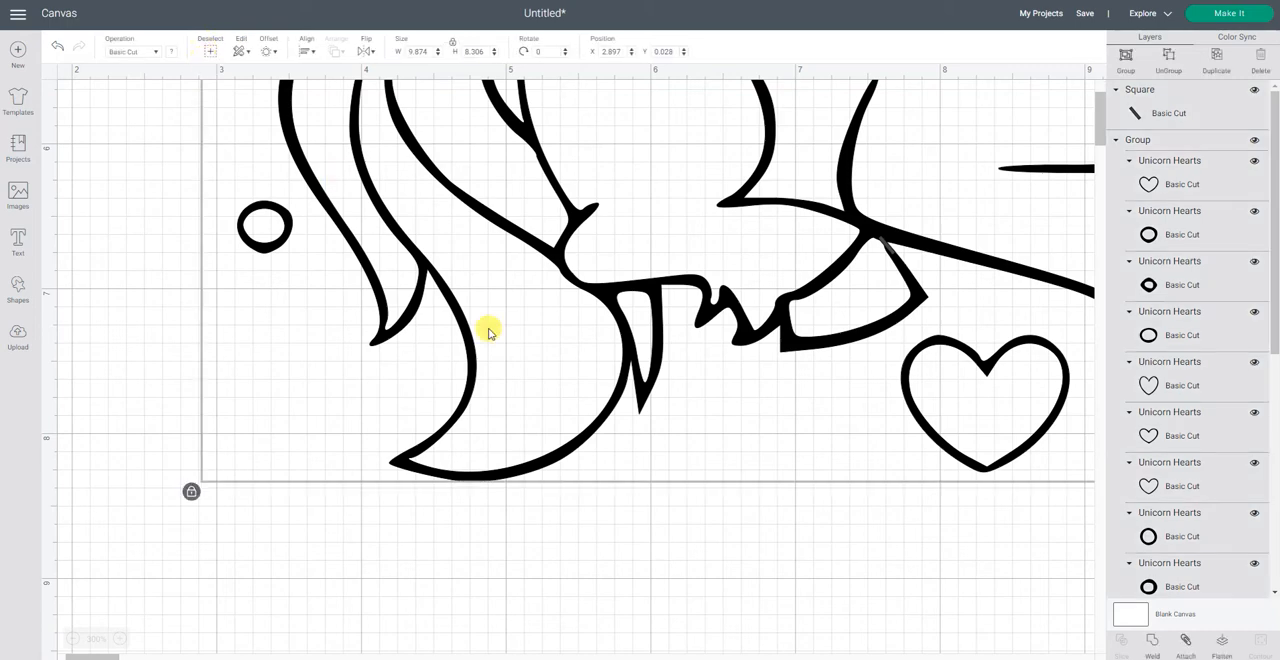
click(1152, 640)
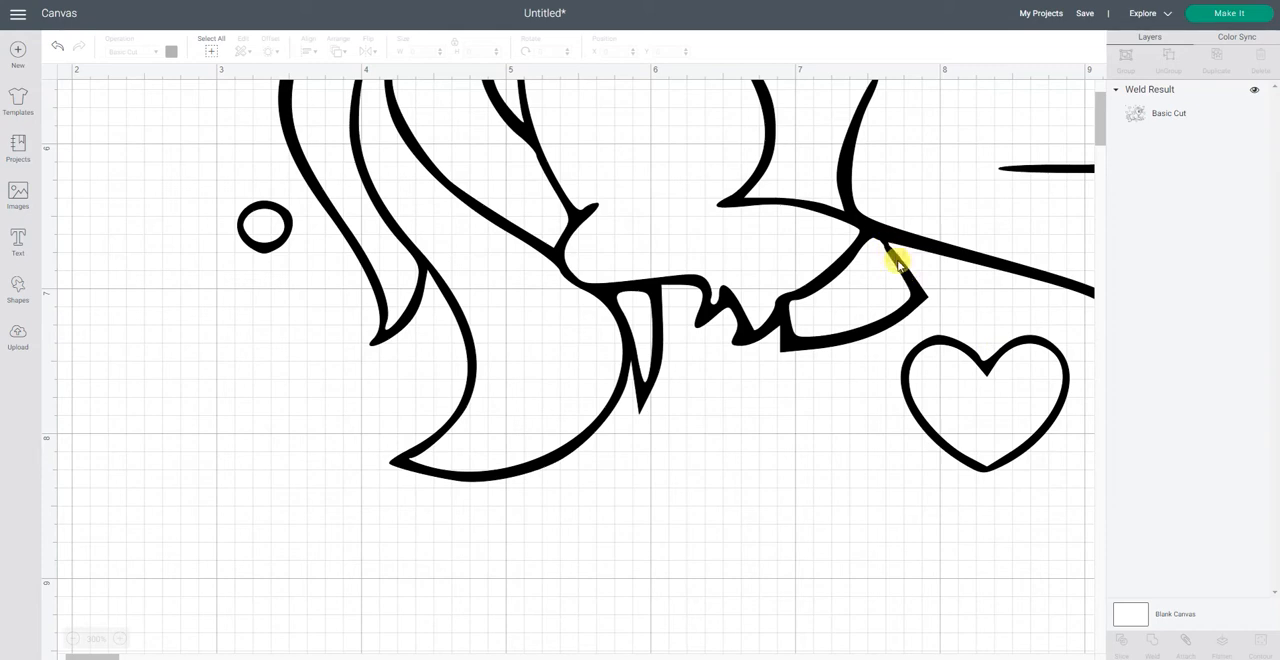
click(960, 268)
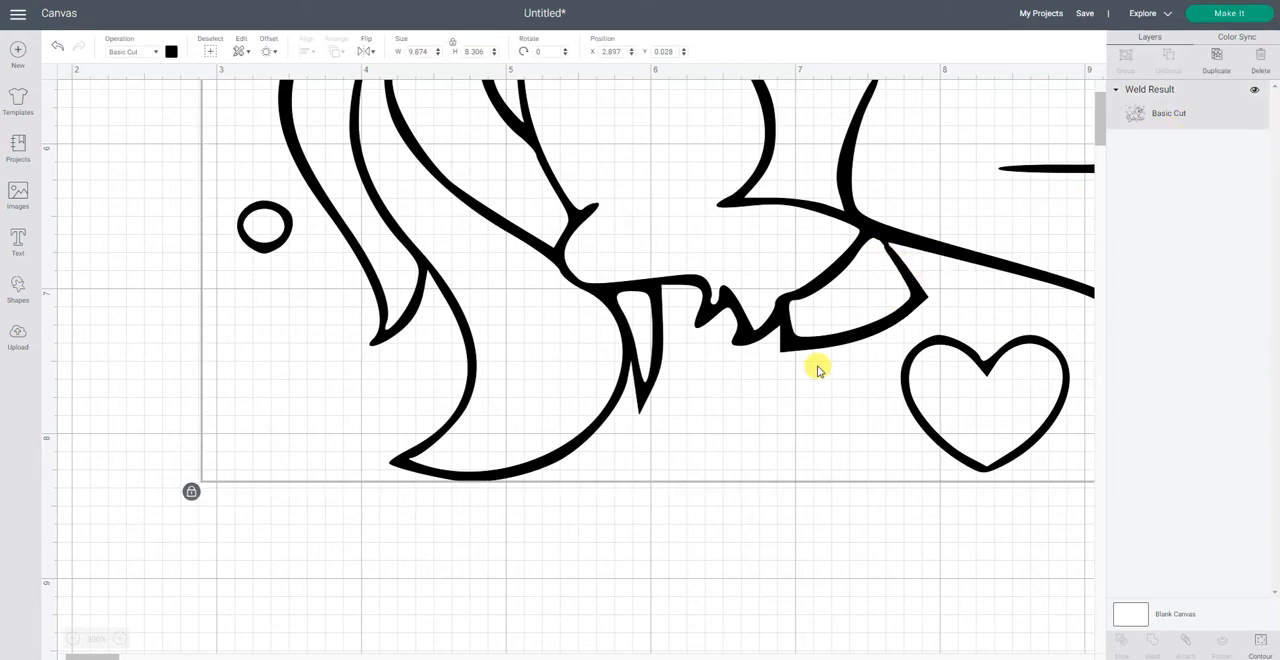
Step: Move the welded unicorn design away from the canvas's upper edge and scale it down to about 7.832 by 6.588 inches
click(72, 638)
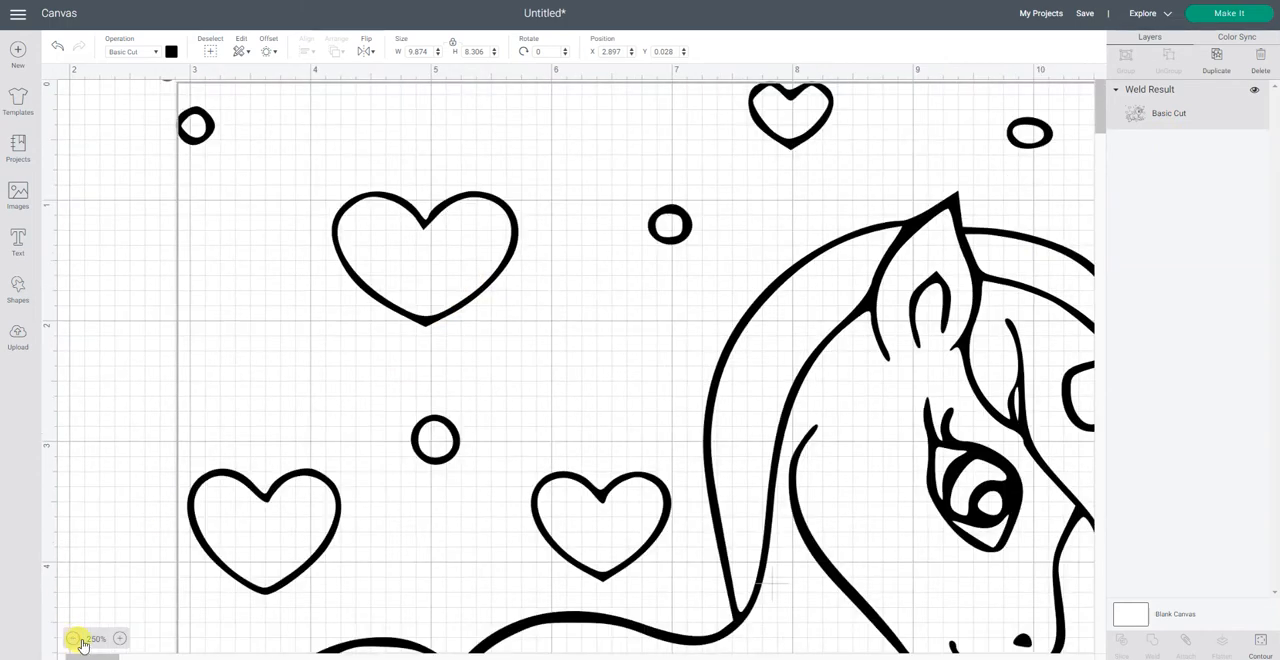
click(120, 638)
click(120, 638)
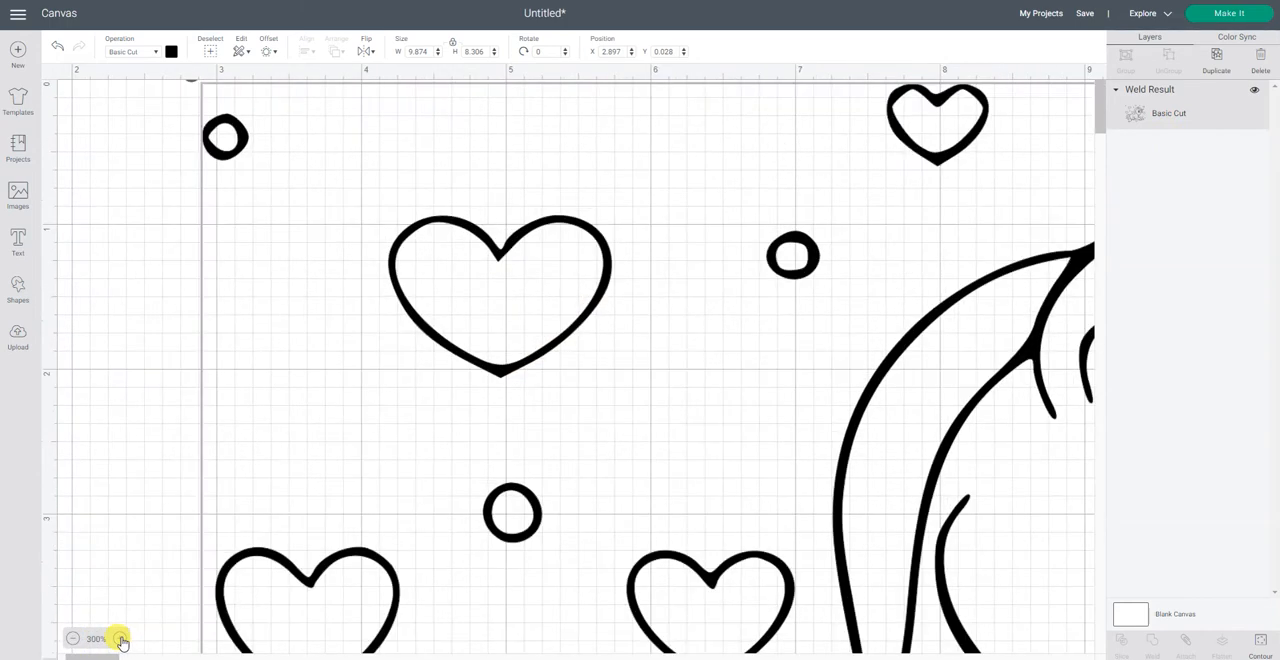
click(120, 638)
click(72, 638)
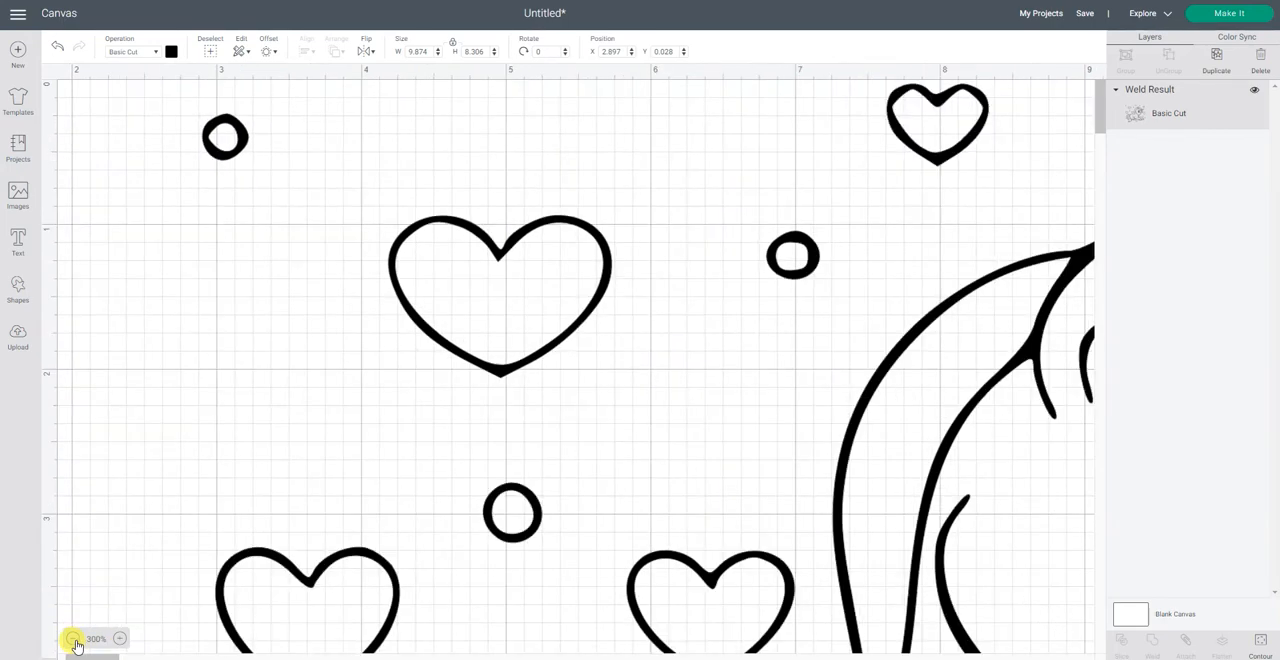
click(72, 638)
click(72, 638)
click(72, 638)
click(72, 638)
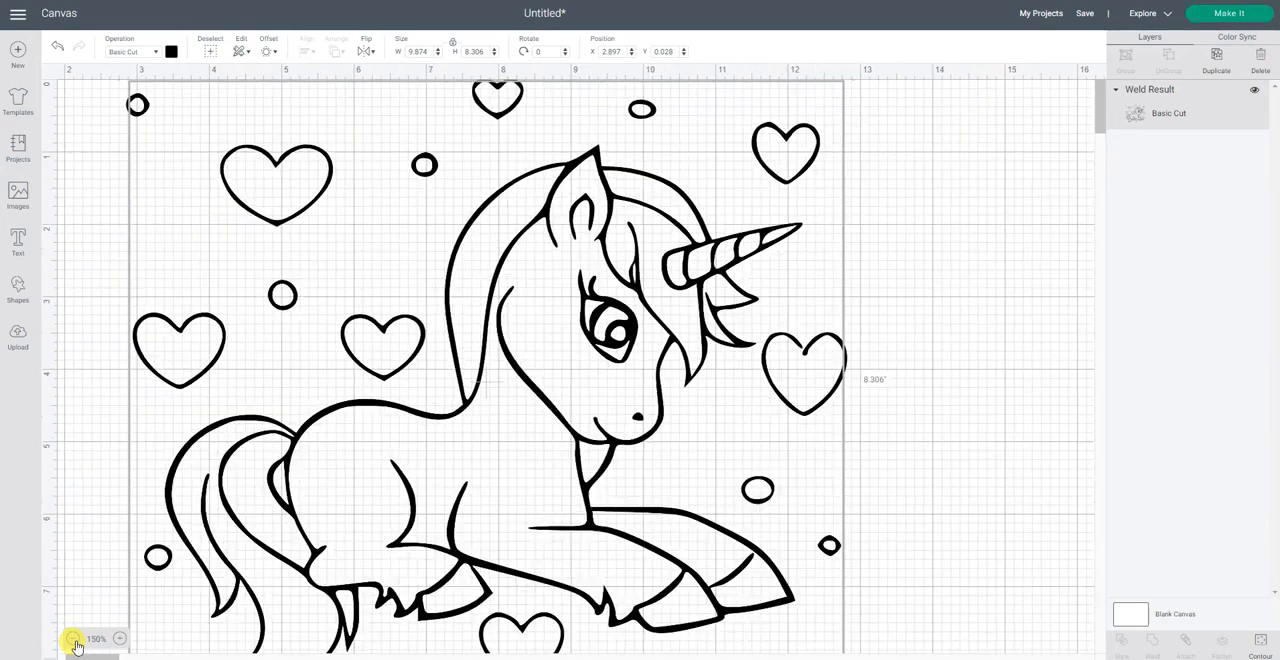
click(73, 639)
click(73, 639)
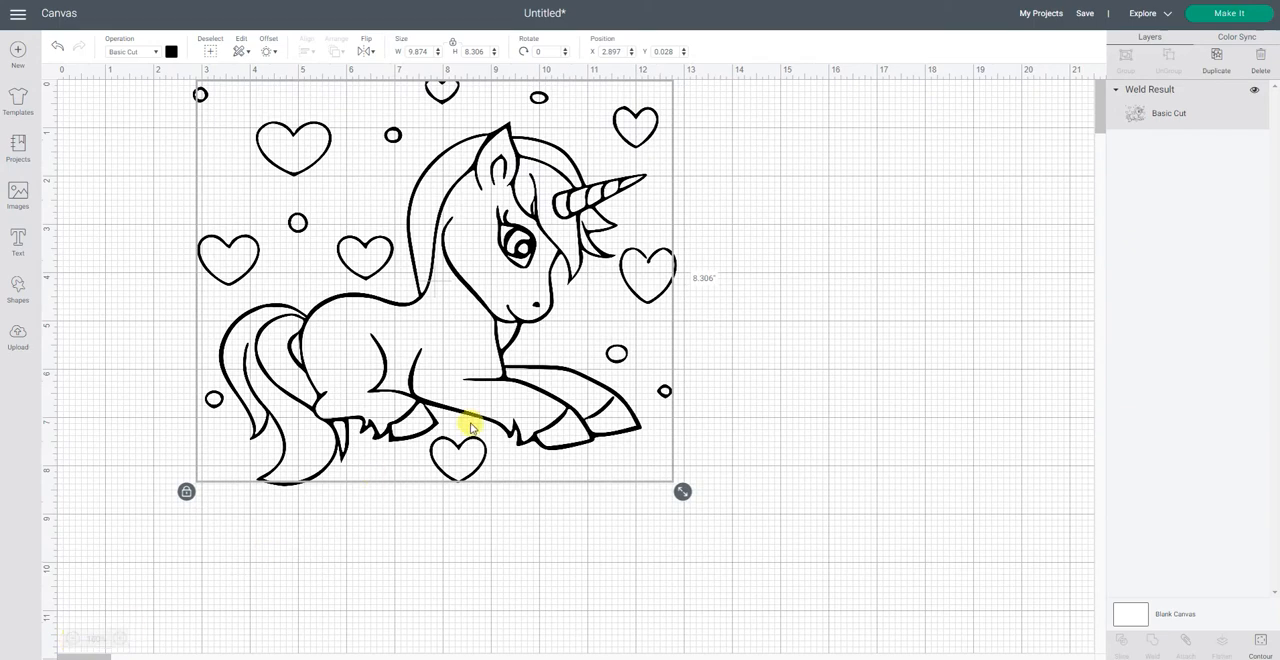
click(526, 415)
drag(543, 396, 493, 402)
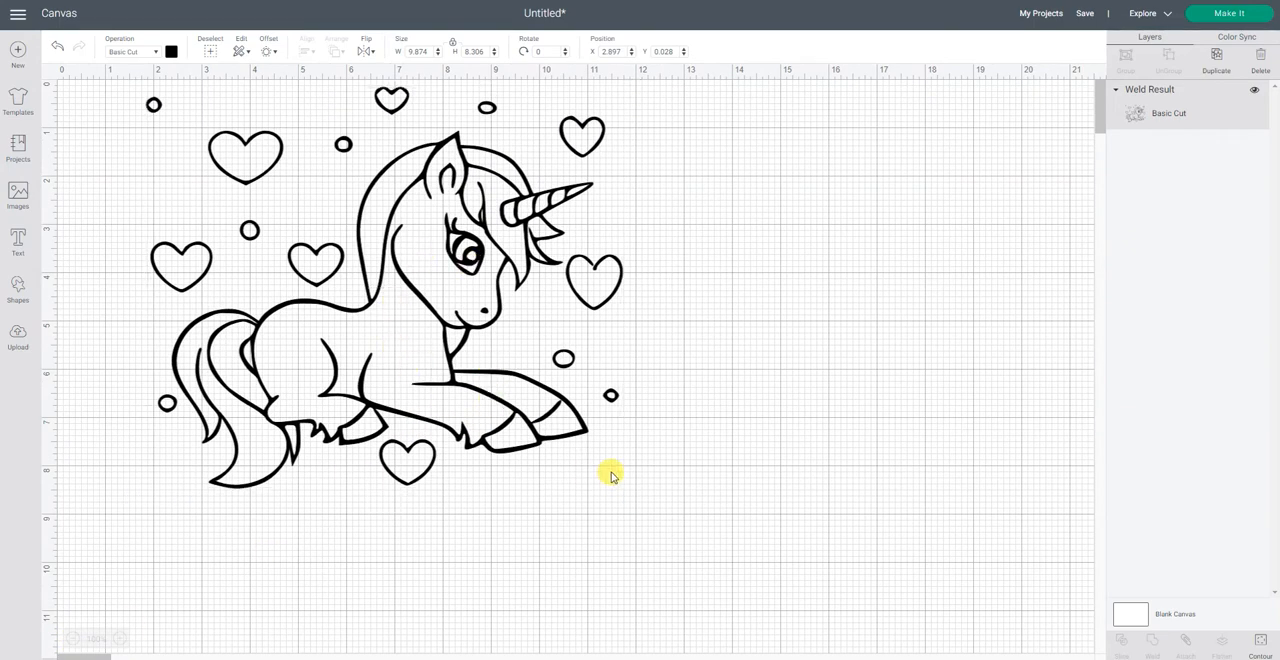
click(567, 447)
drag(632, 498, 533, 413)
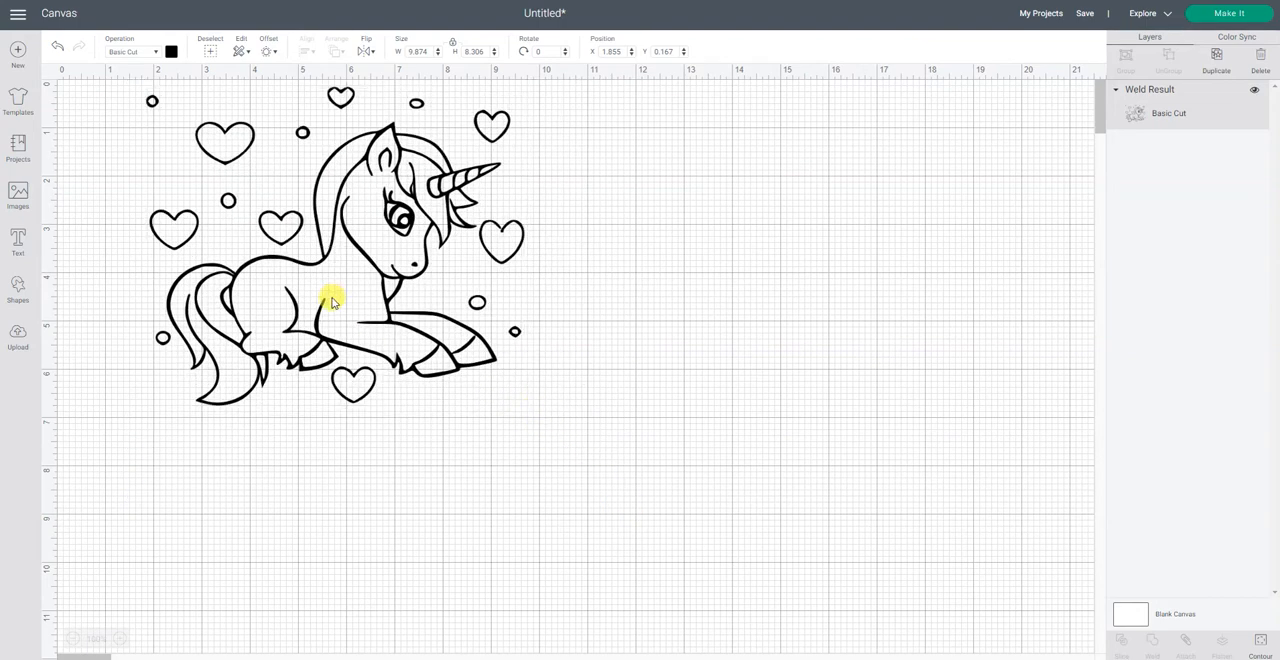
Step: Duplicate the welded unicorn design and place the copy to the right of the original
click(333, 302)
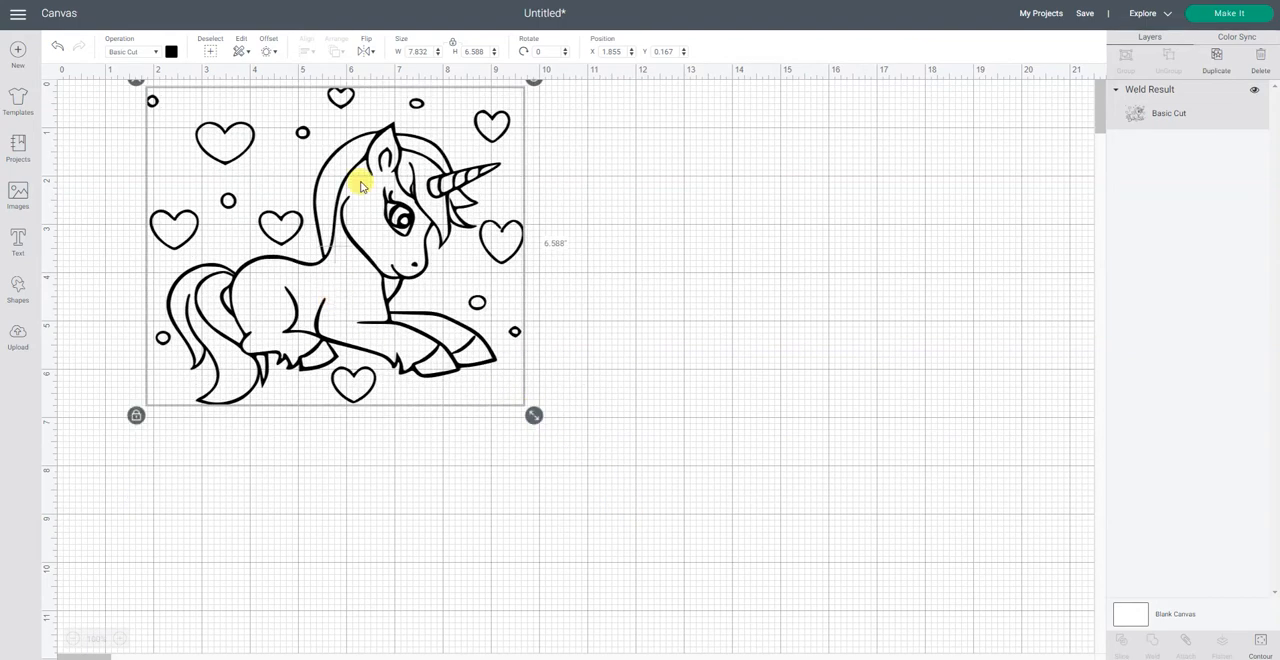
right_click(385, 273)
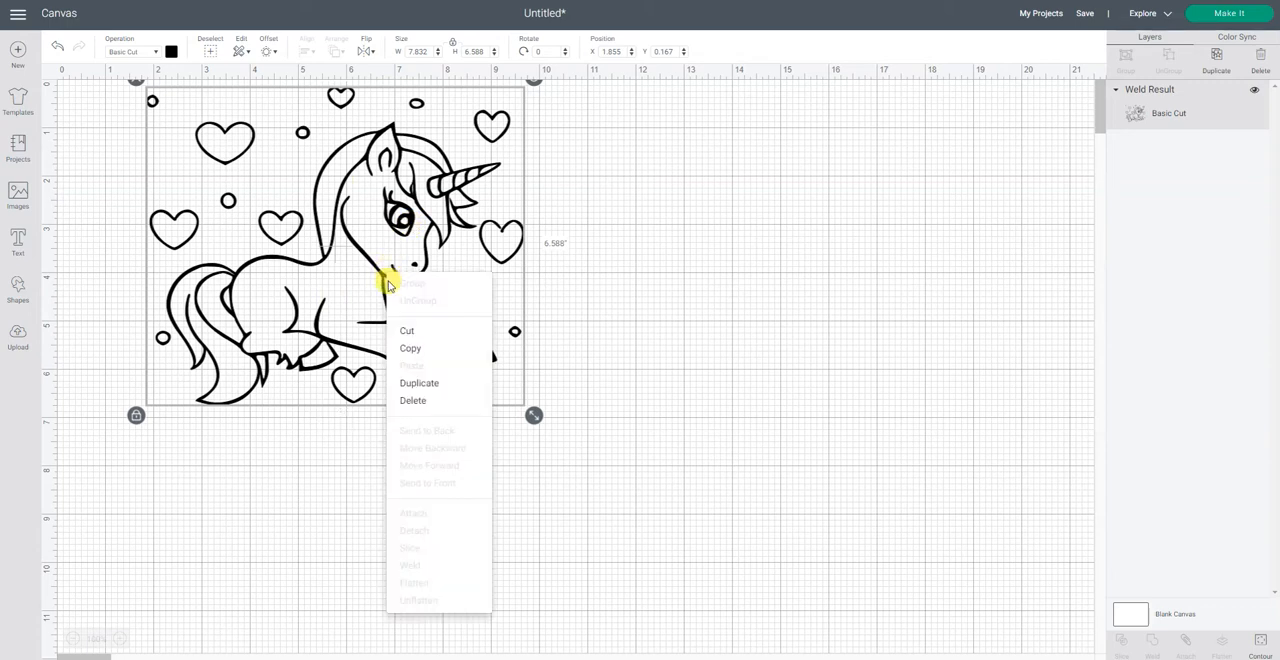
click(427, 388)
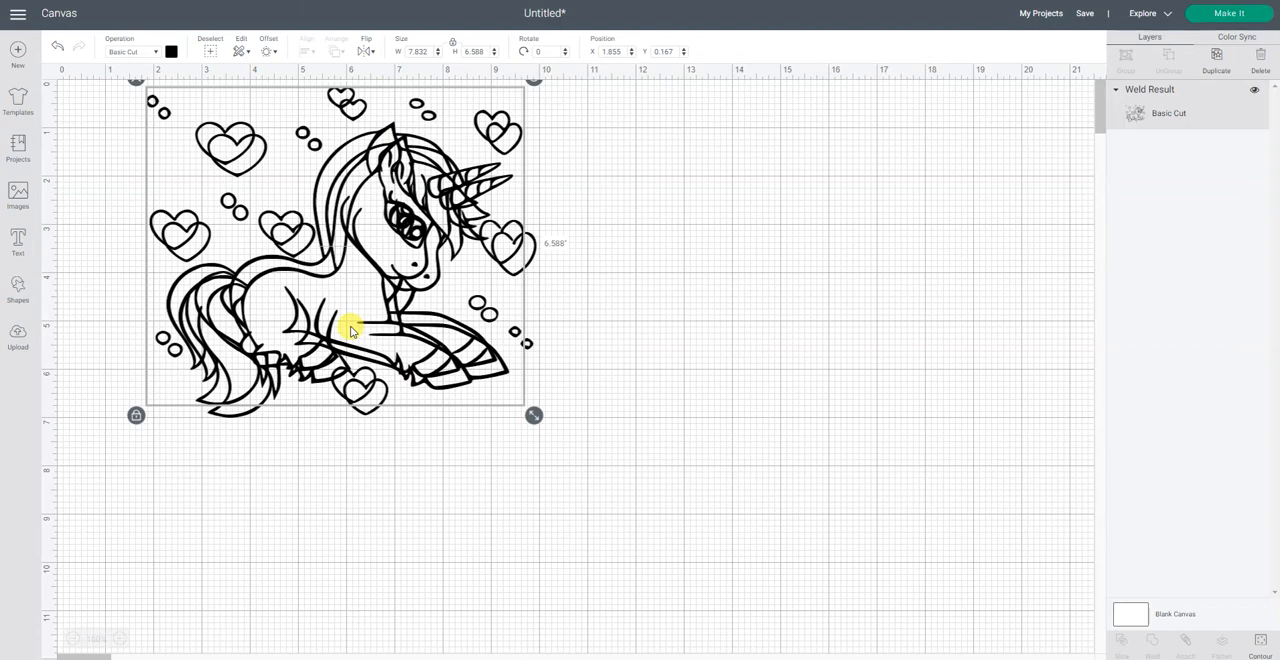
drag(349, 323, 695, 323)
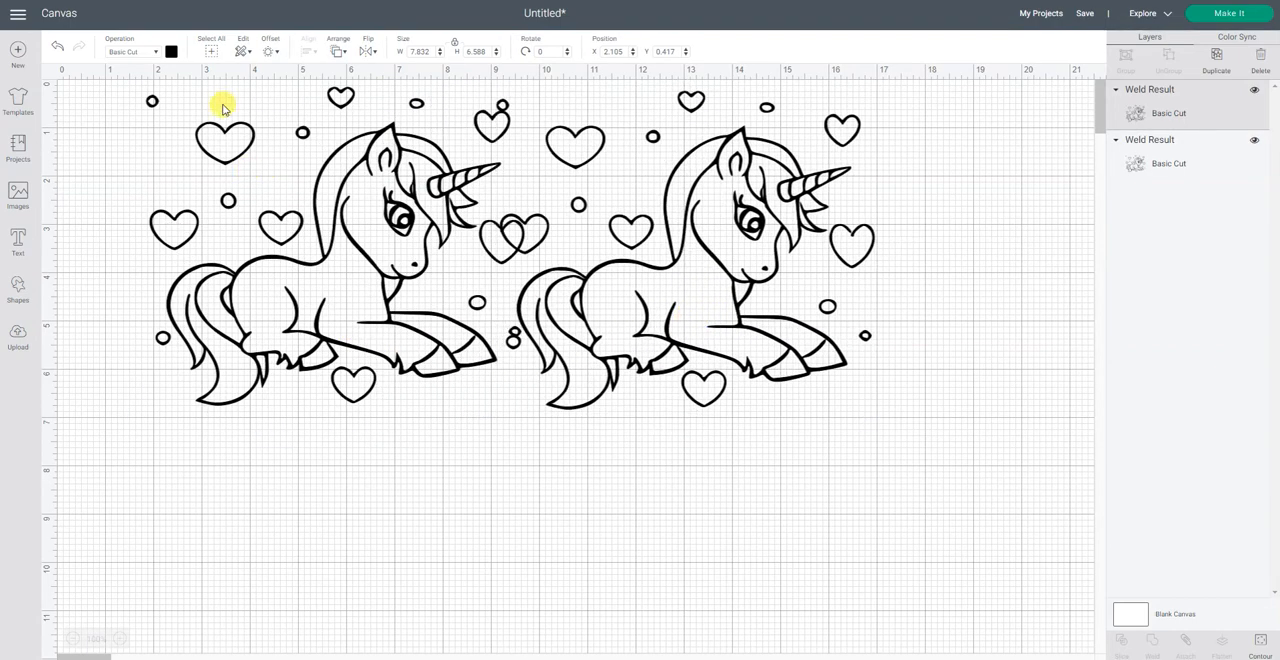
Step: Change the duplicated unicorn's material color to purple
click(171, 52)
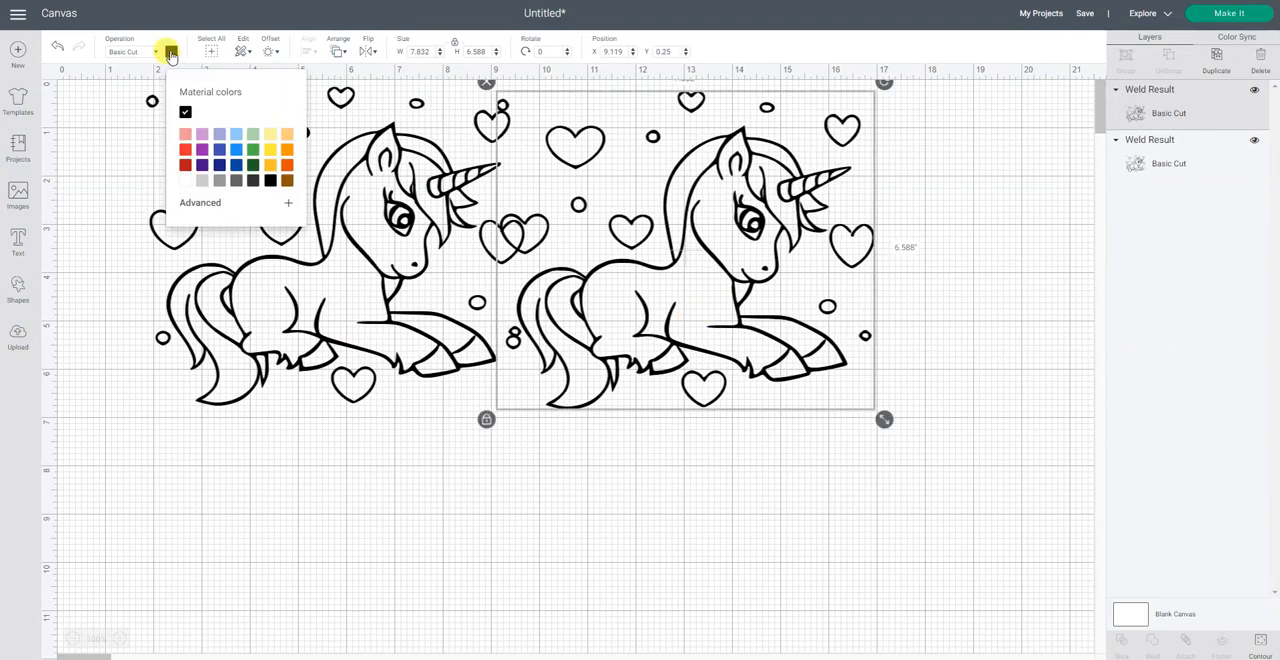
click(202, 150)
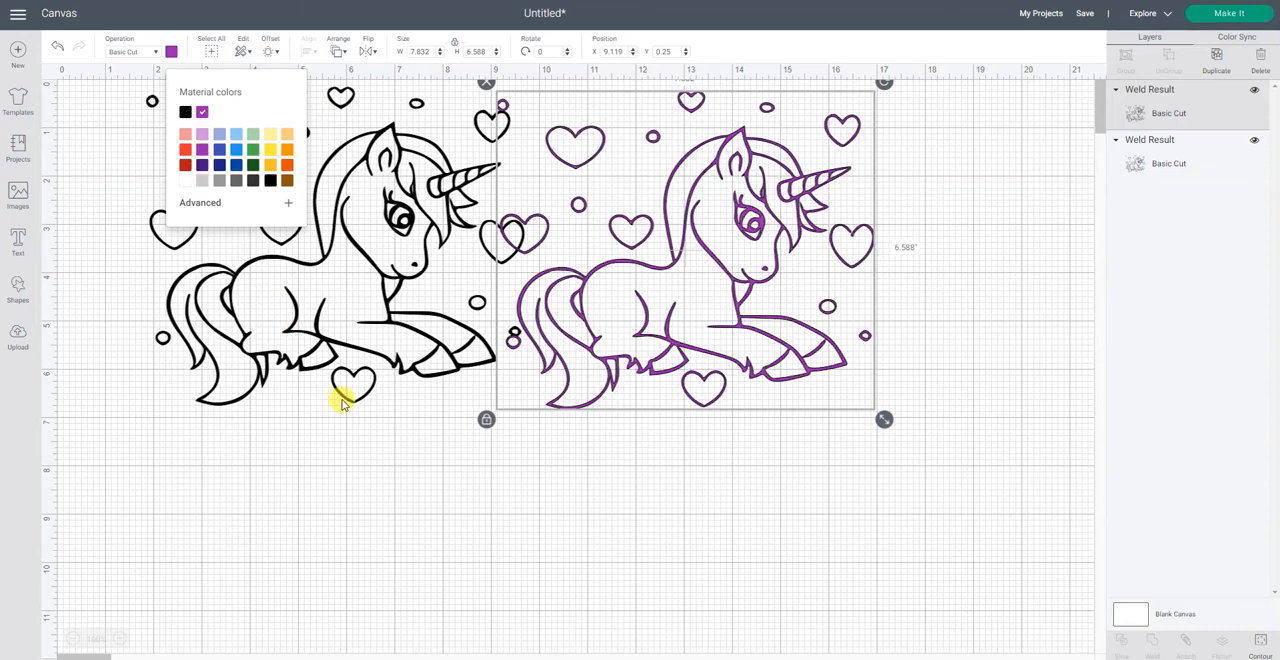
click(360, 477)
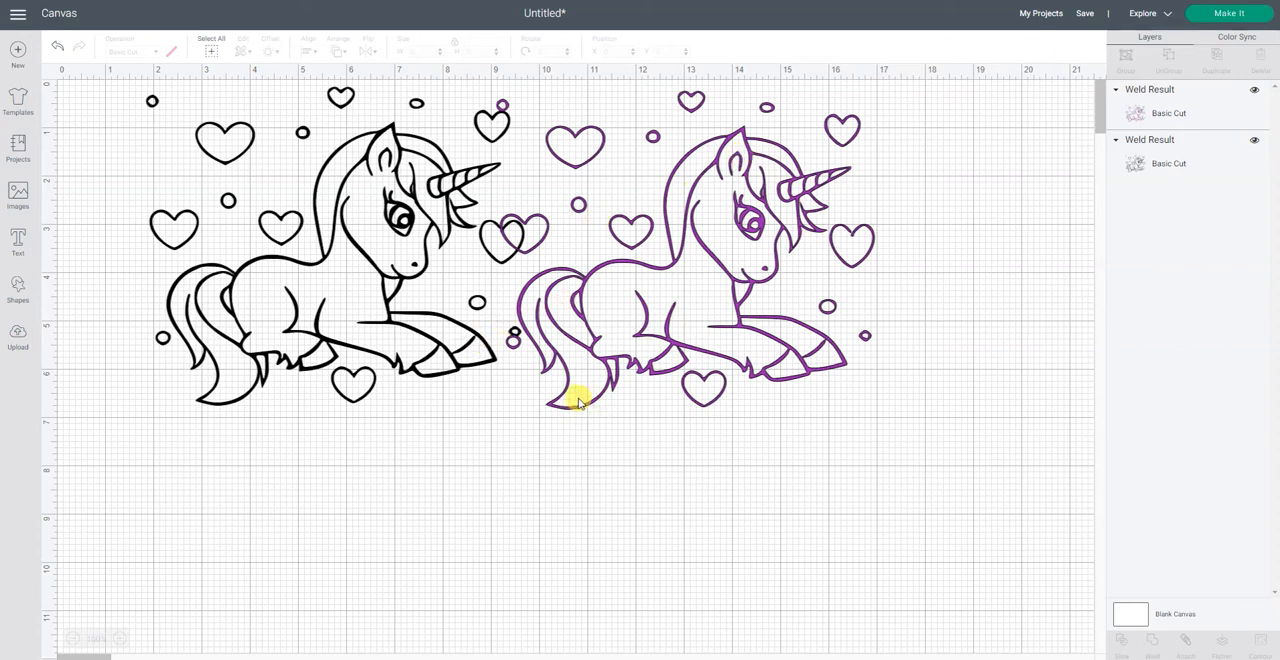
Step: Open contour editing for the purple copy and hide the contours of the heart beside the unicorn's muzzle
click(743, 350)
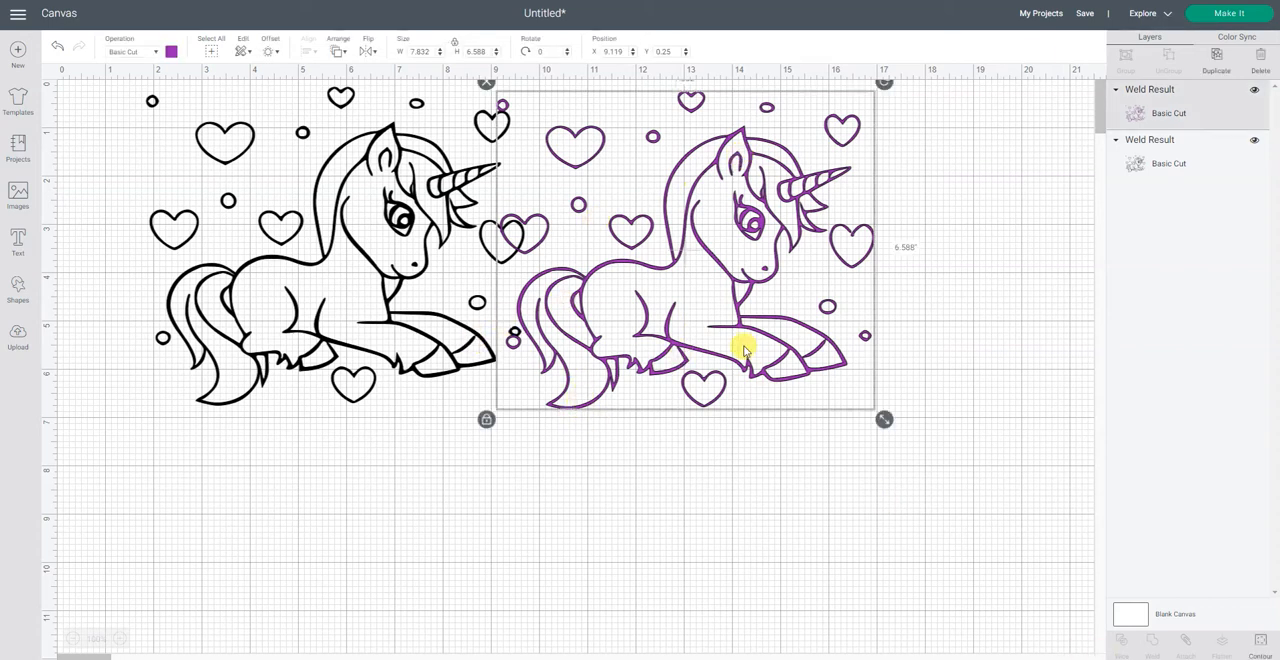
click(1265, 644)
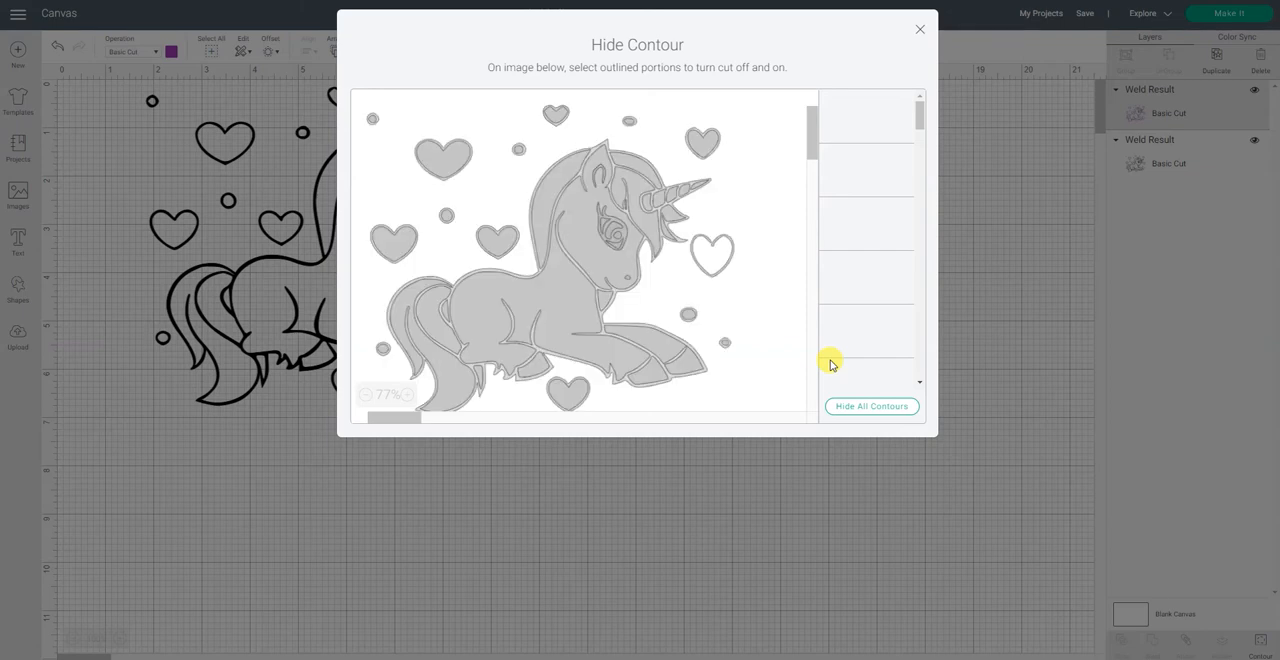
click(710, 252)
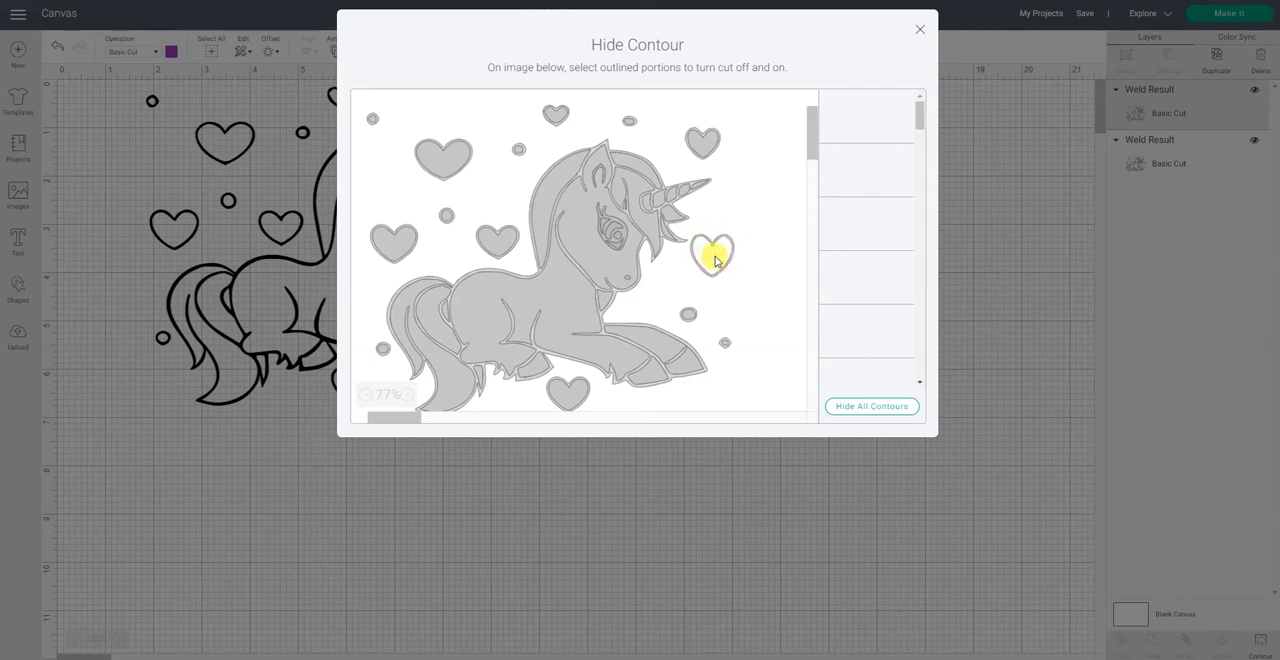
click(714, 258)
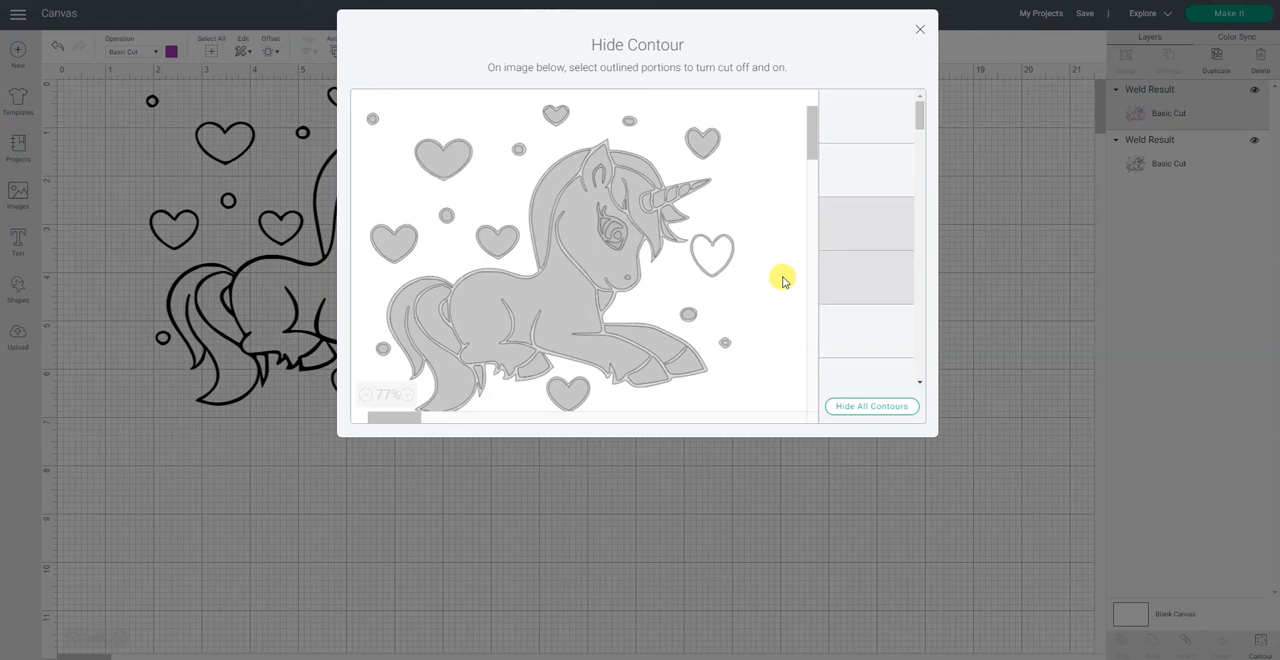
Step: Hide the first contour in the list, the unicorn's overall outline
click(877, 124)
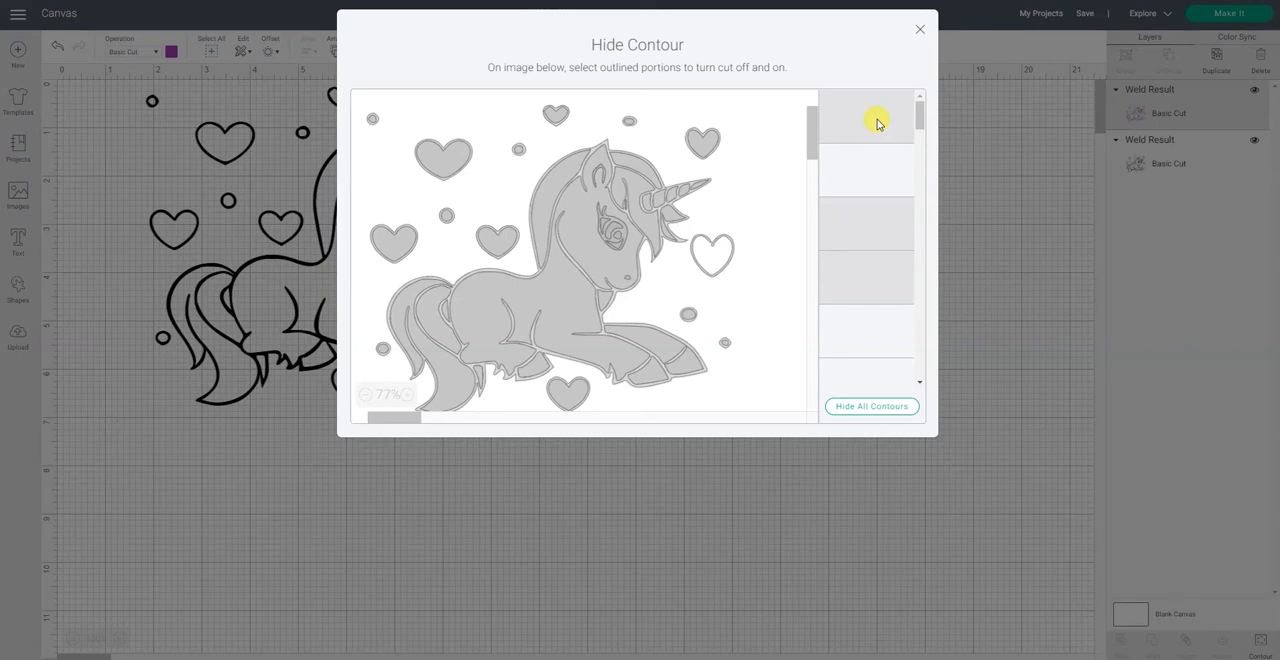
click(877, 124)
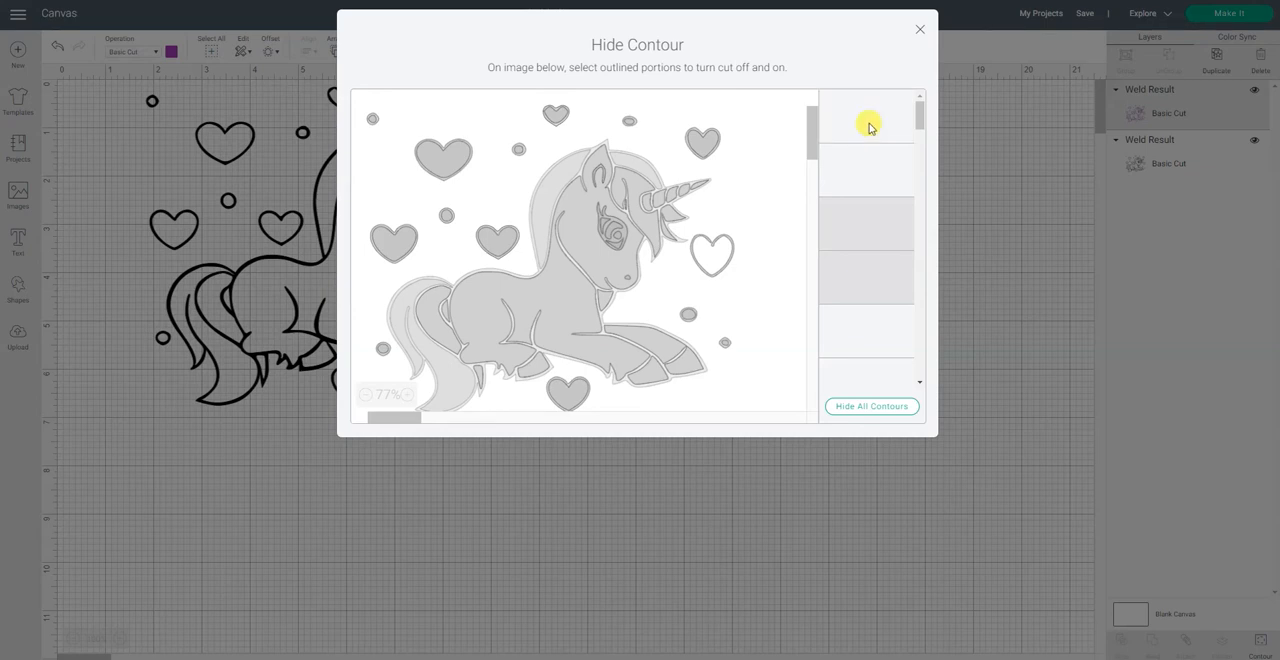
click(869, 127)
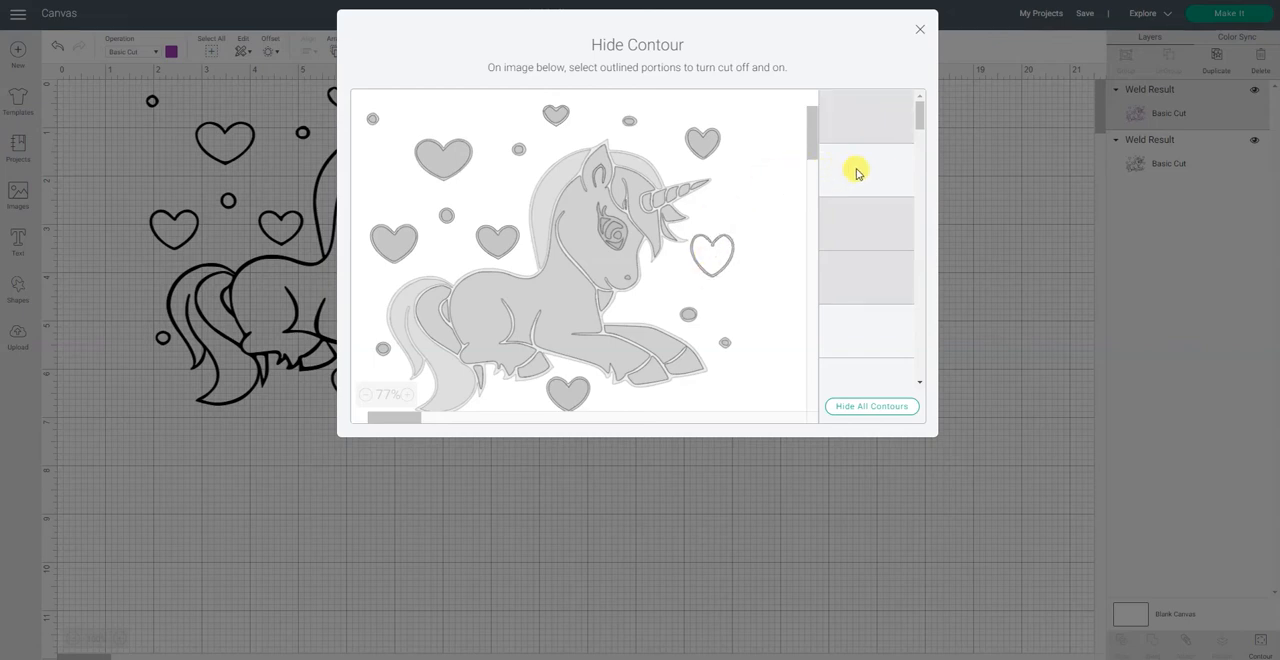
Step: Toggle the cut contours of the mane, the tail and the heart behind the mane
click(567, 179)
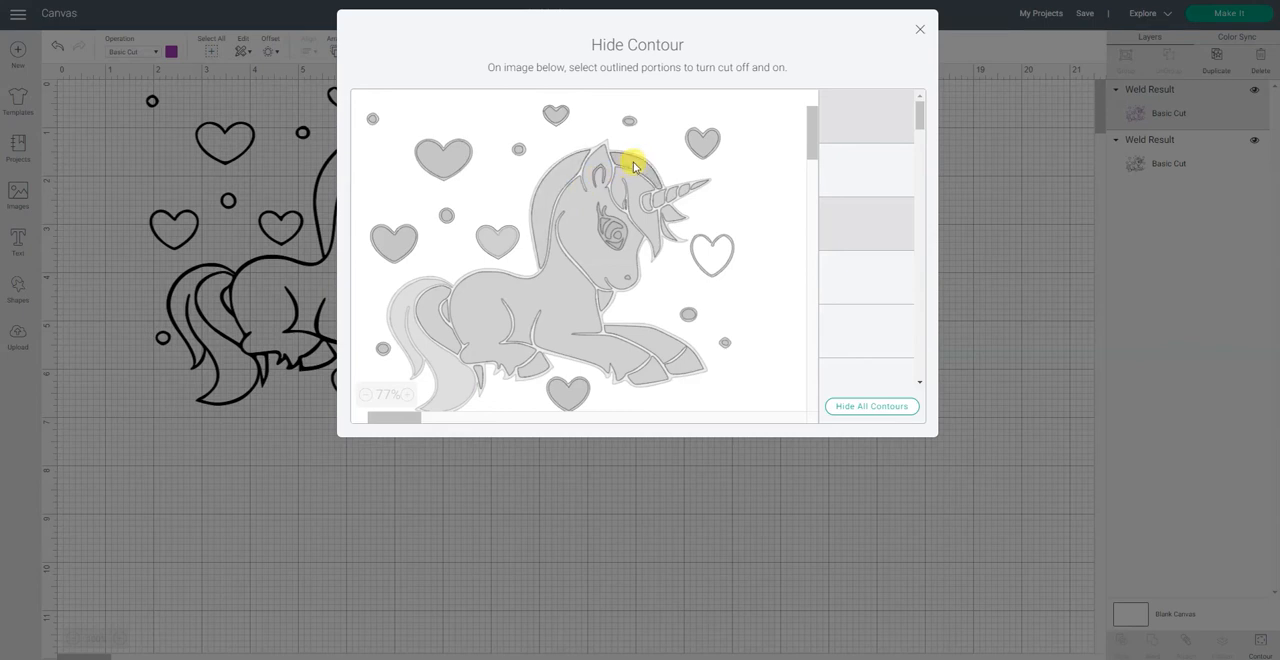
click(545, 195)
click(545, 195)
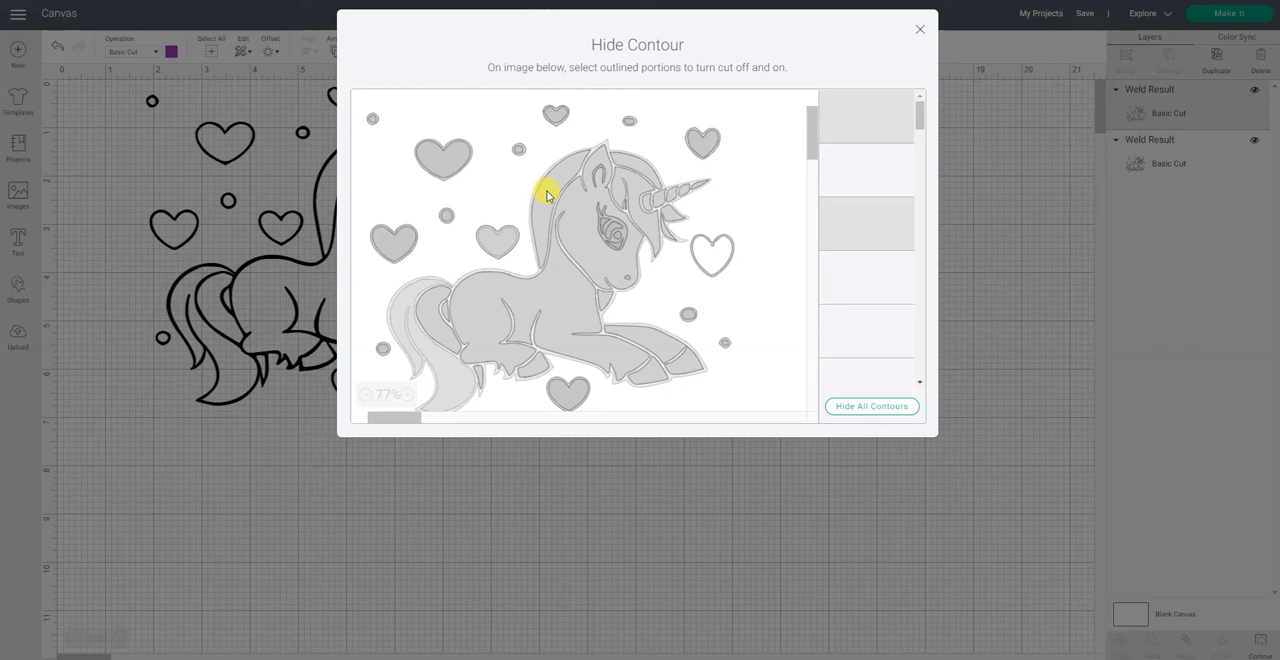
click(447, 380)
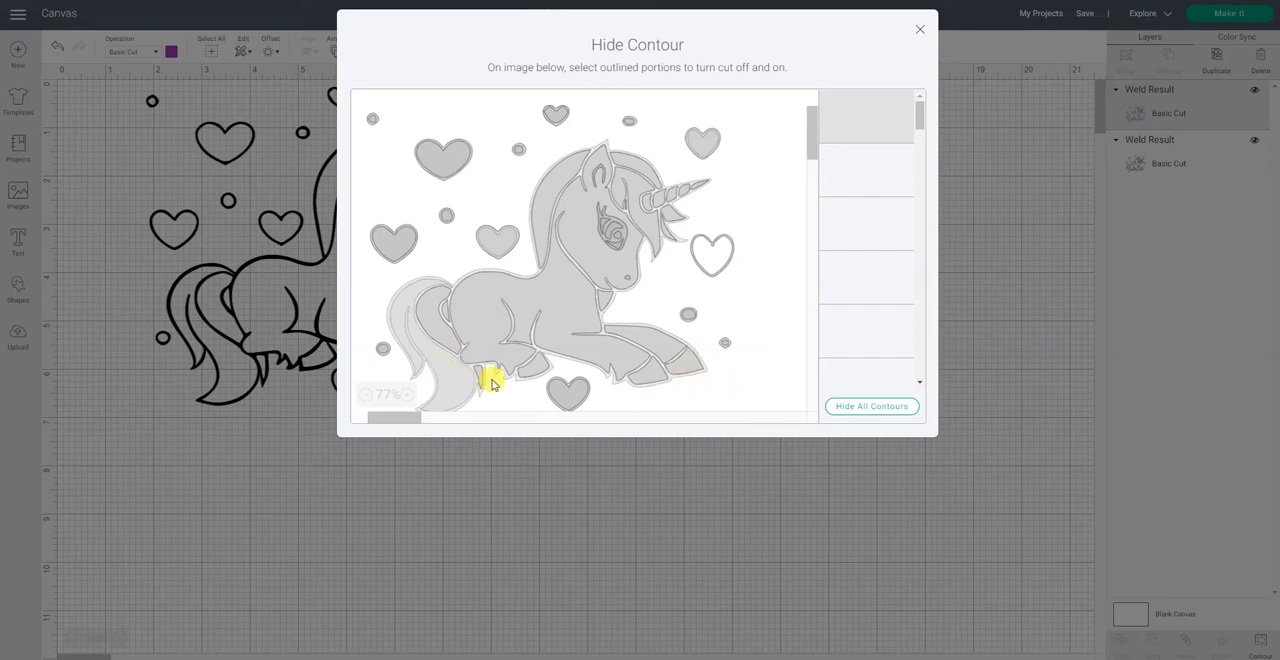
click(499, 246)
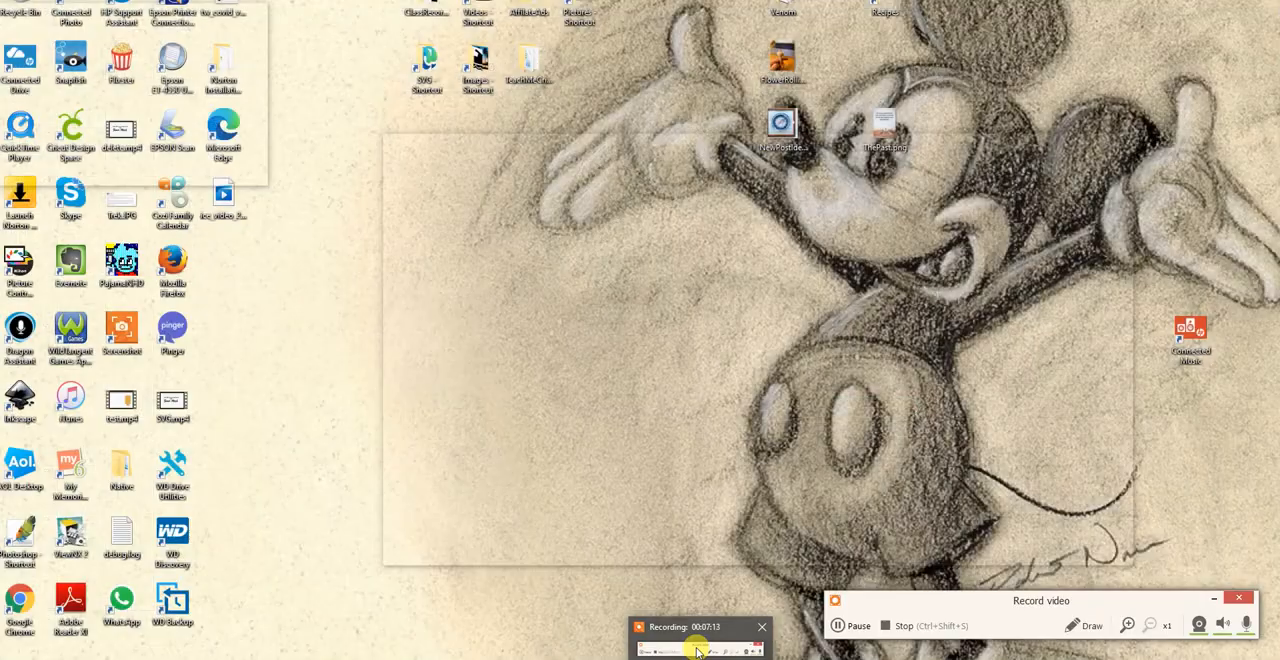
click(697, 648)
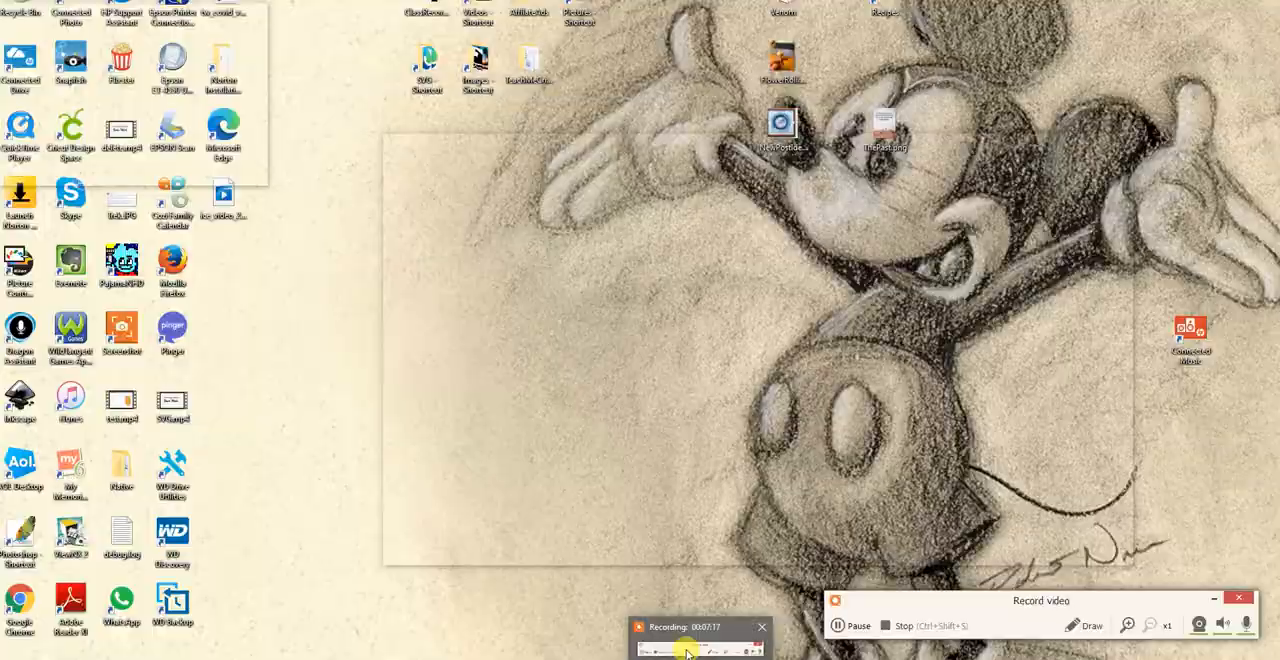
click(690, 648)
click(836, 625)
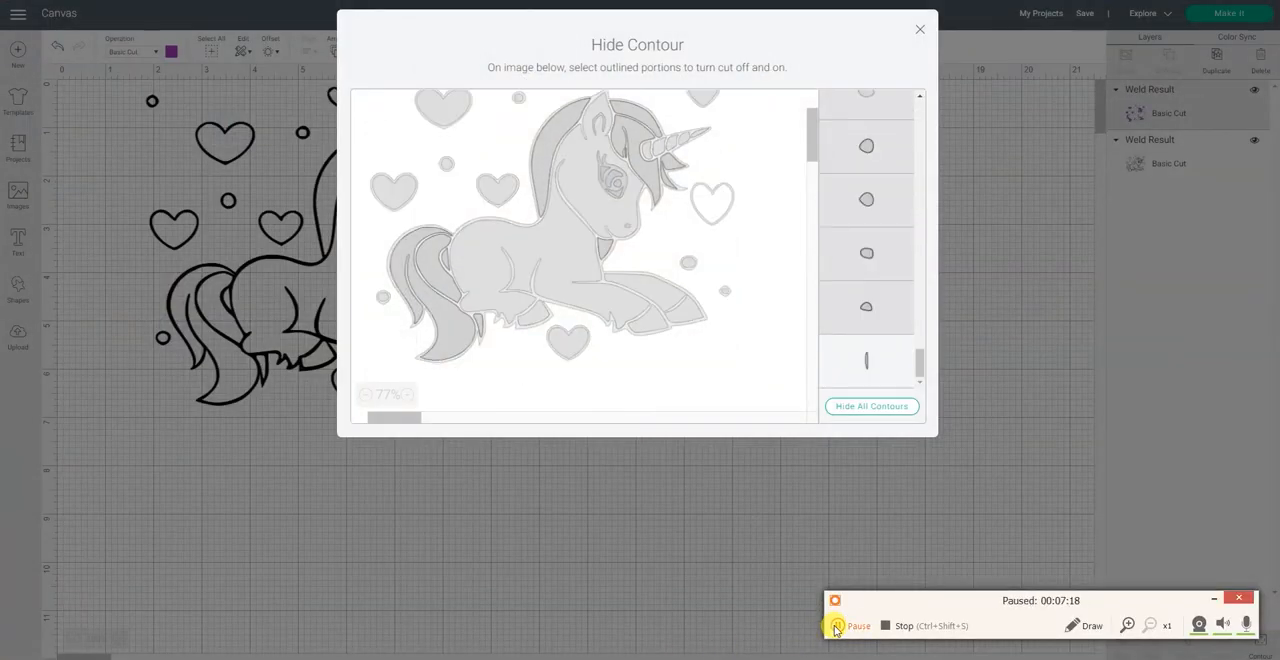
click(836, 625)
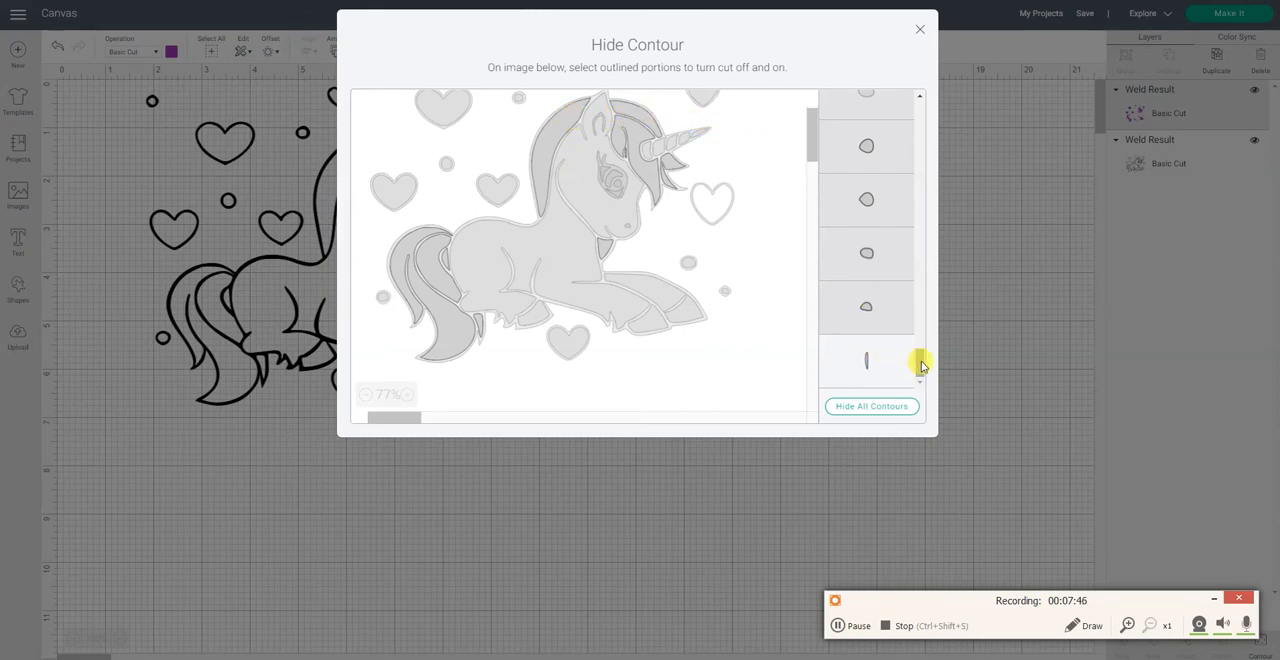
Step: Look back through the purple copy's contour list and close contour editing to apply the hidden contours
drag(921, 366, 935, 80)
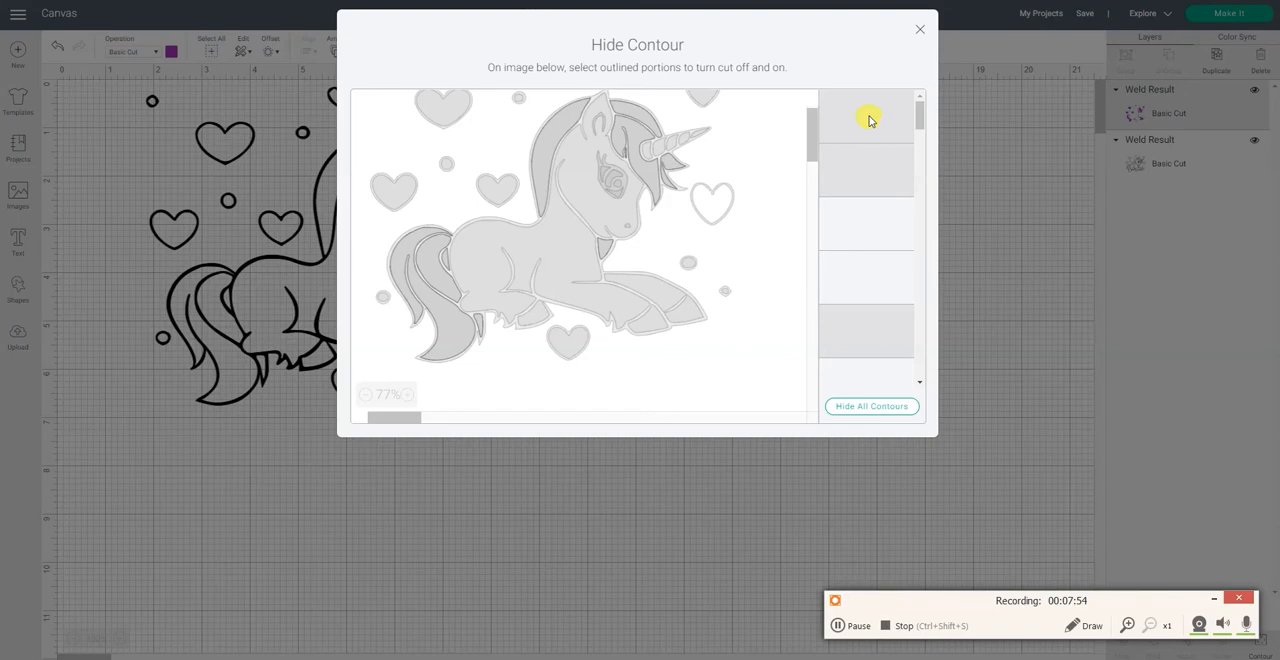
click(917, 29)
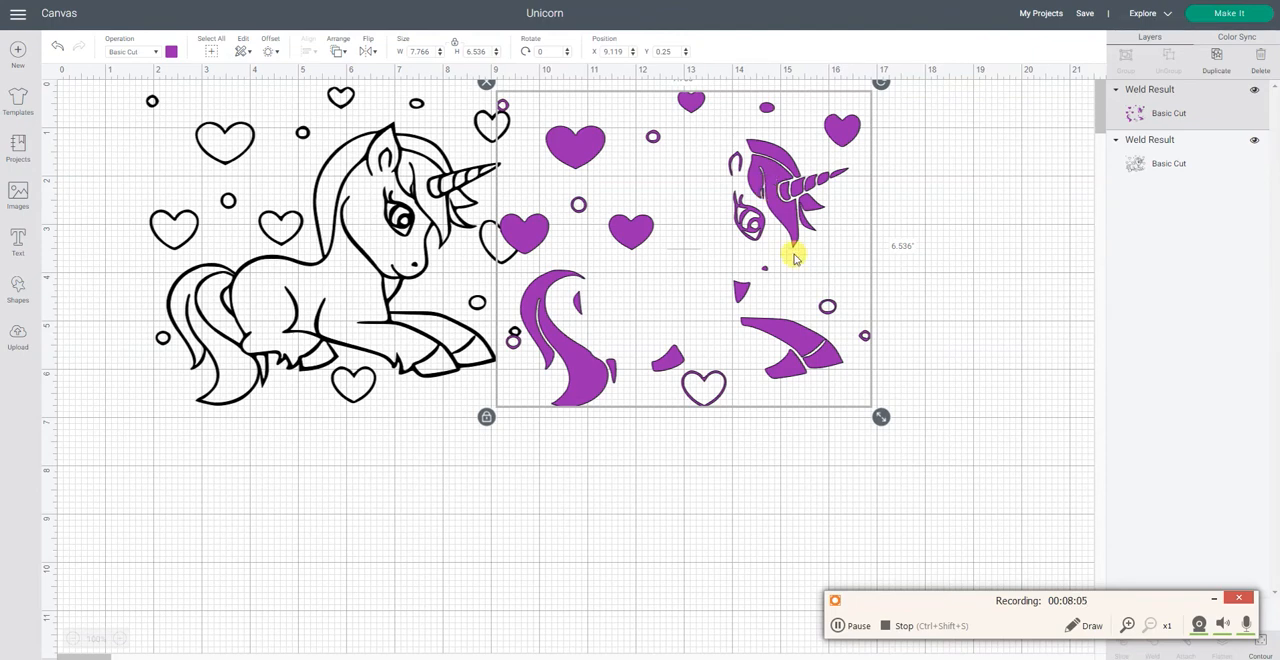
Step: Reopen contour editing for the purple copy to check its contours, and close it without changes
click(1211, 600)
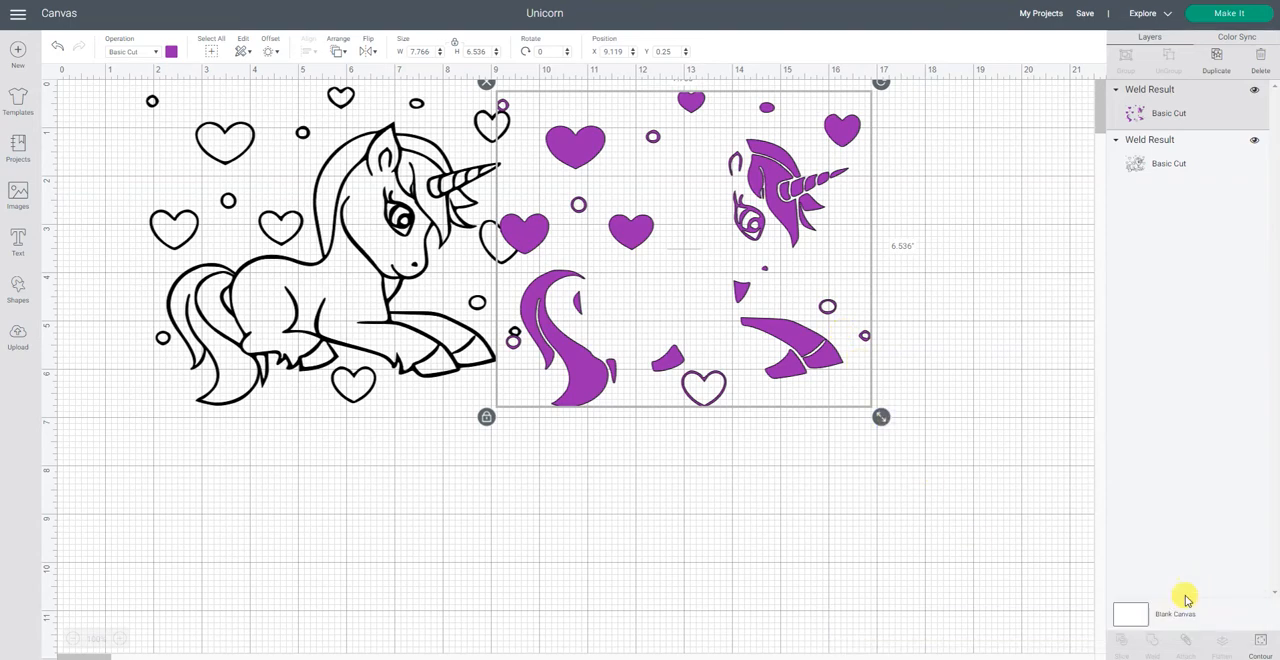
click(1263, 645)
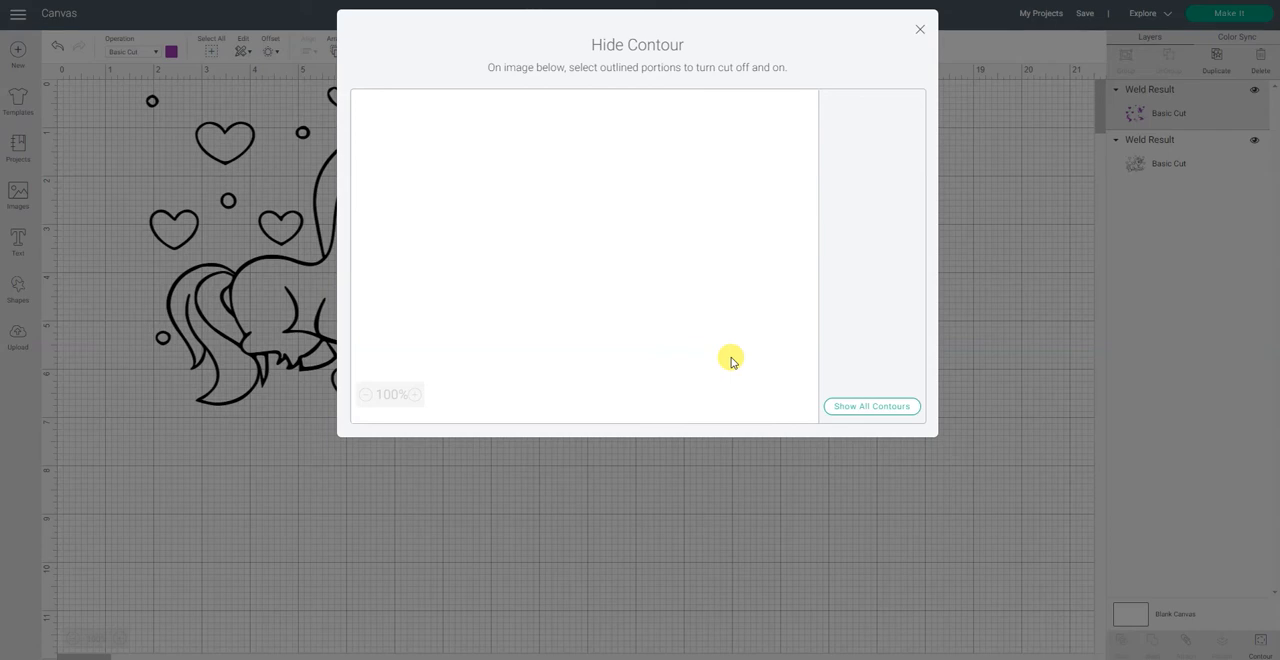
click(921, 30)
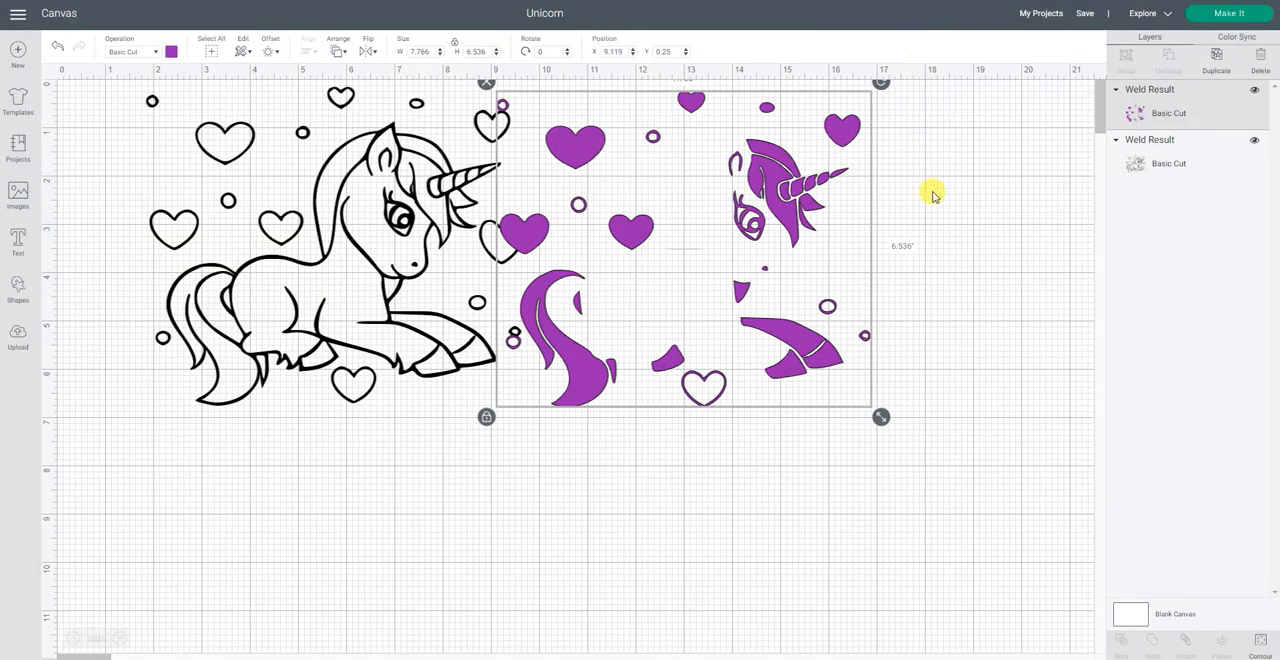
Step: Move the purple copy sideways and slightly down so it sits clear of the black unicorn drawing
drag(789, 349, 842, 362)
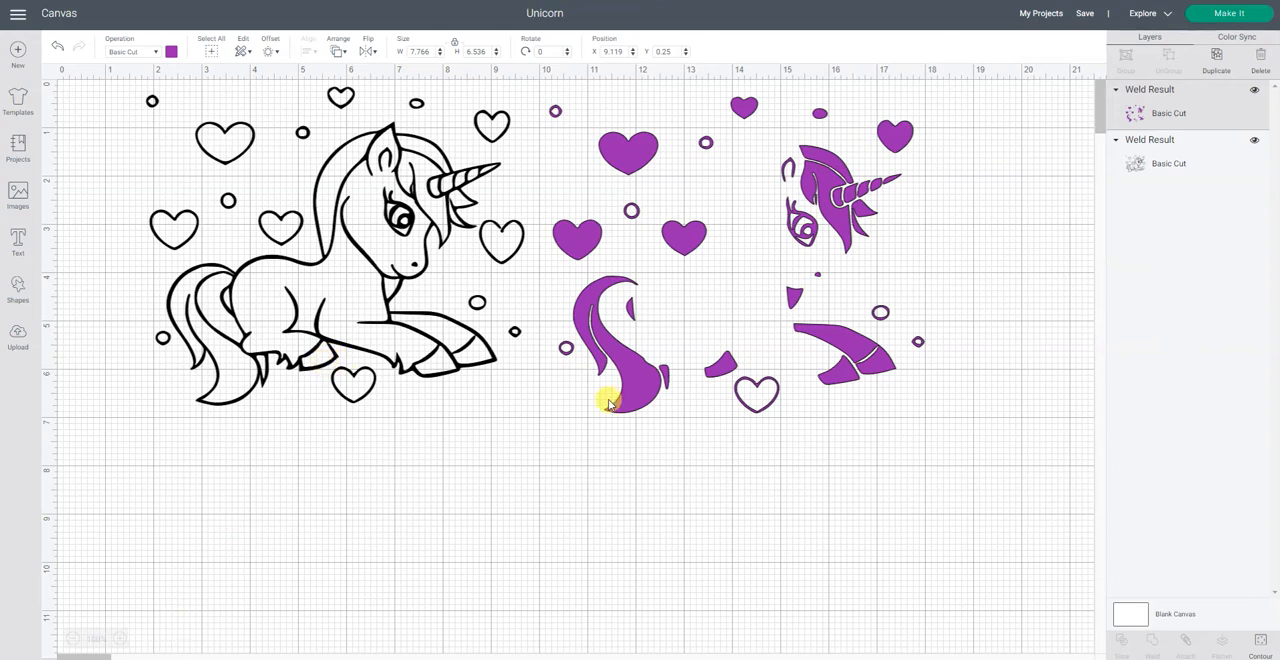
click(120, 640)
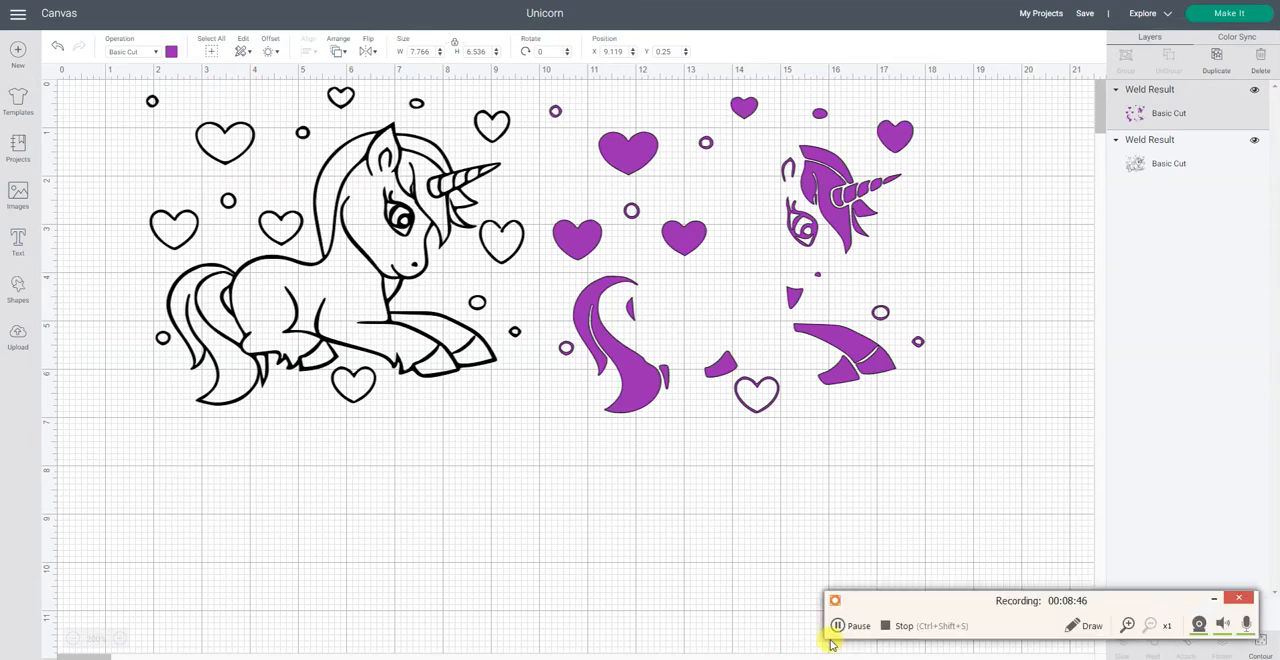
click(838, 626)
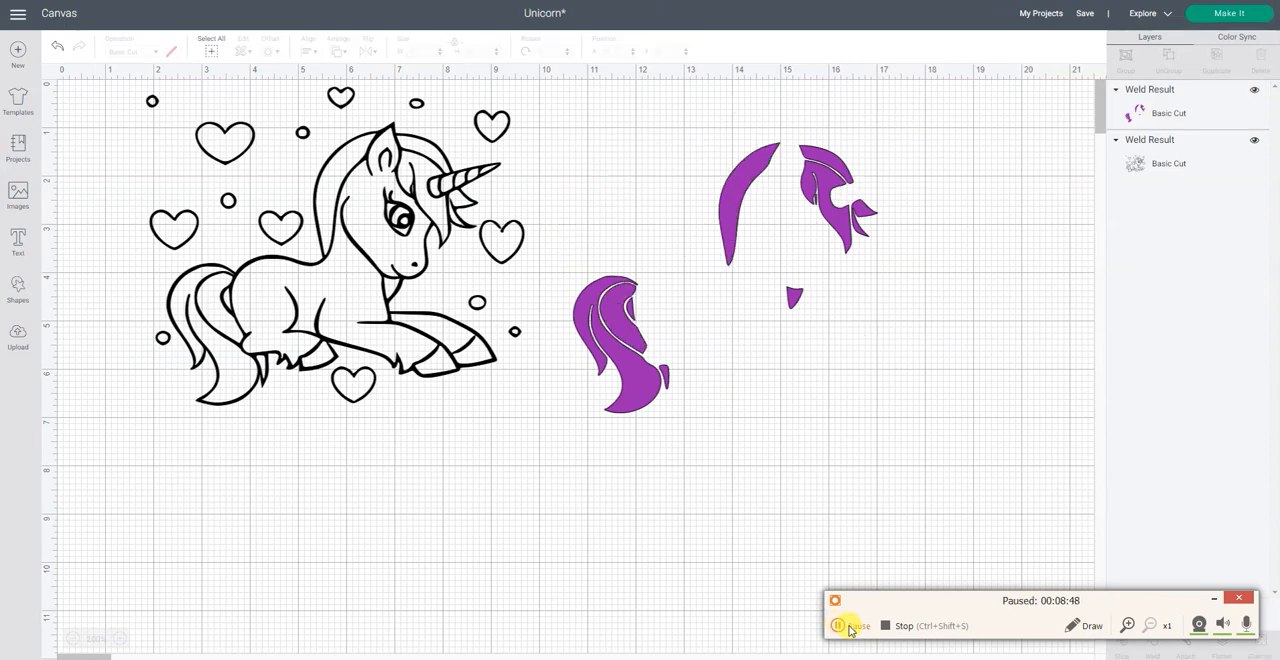
click(846, 627)
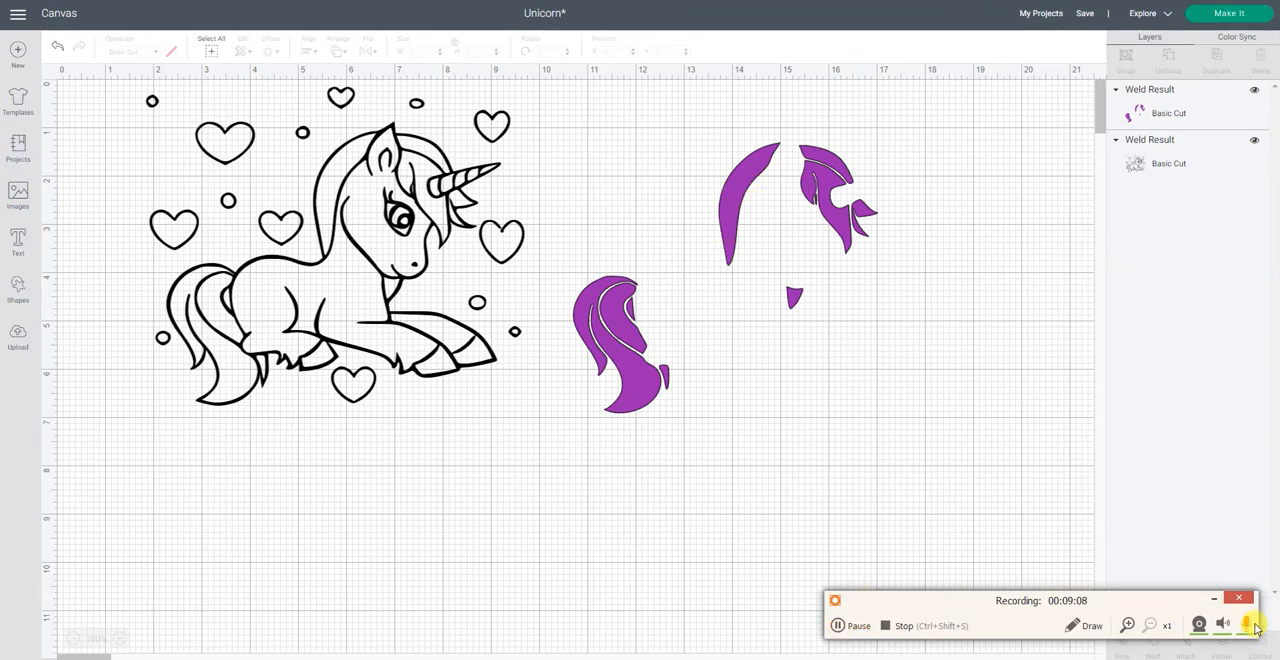
click(1219, 600)
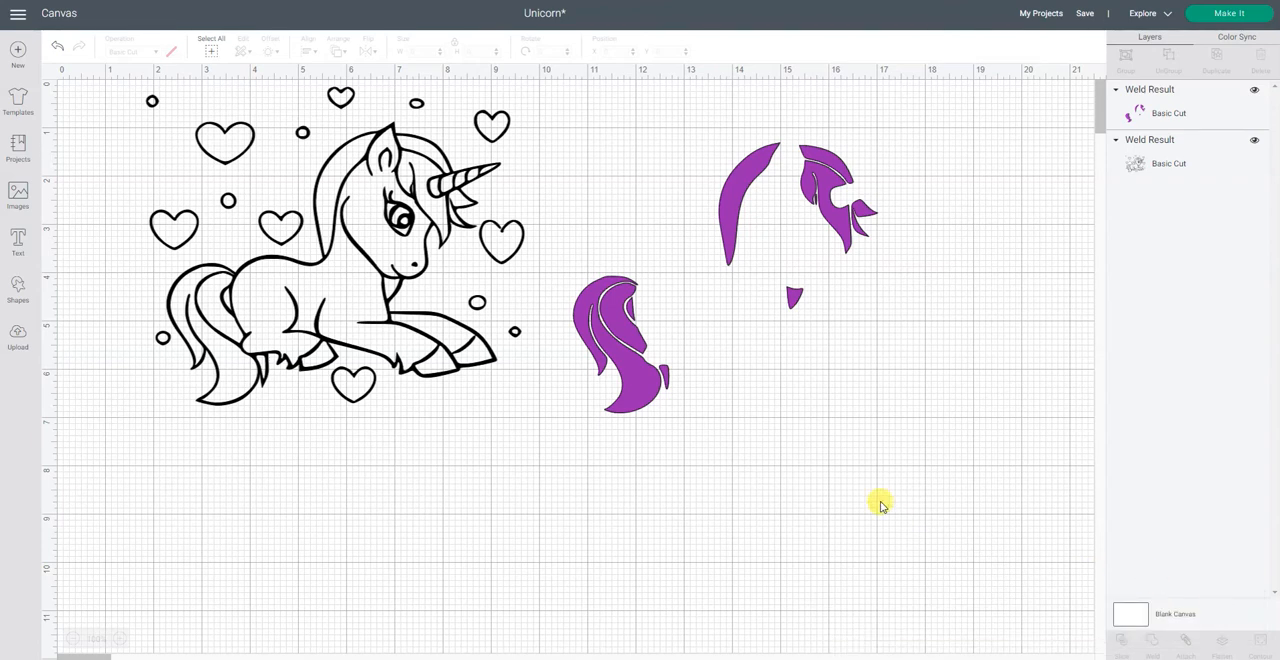
Step: Check the purple pieces' contours, and place the pieces over the black drawing's mane and tail at X 2.32, Y 1.127
click(626, 385)
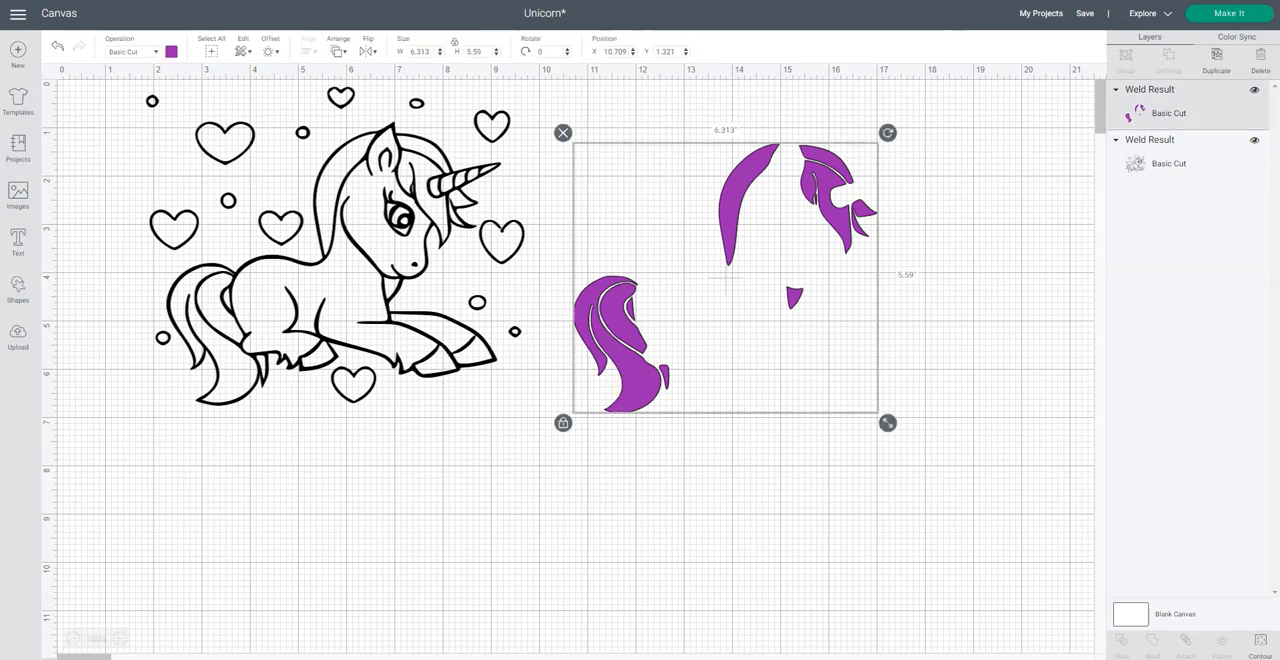
click(1260, 645)
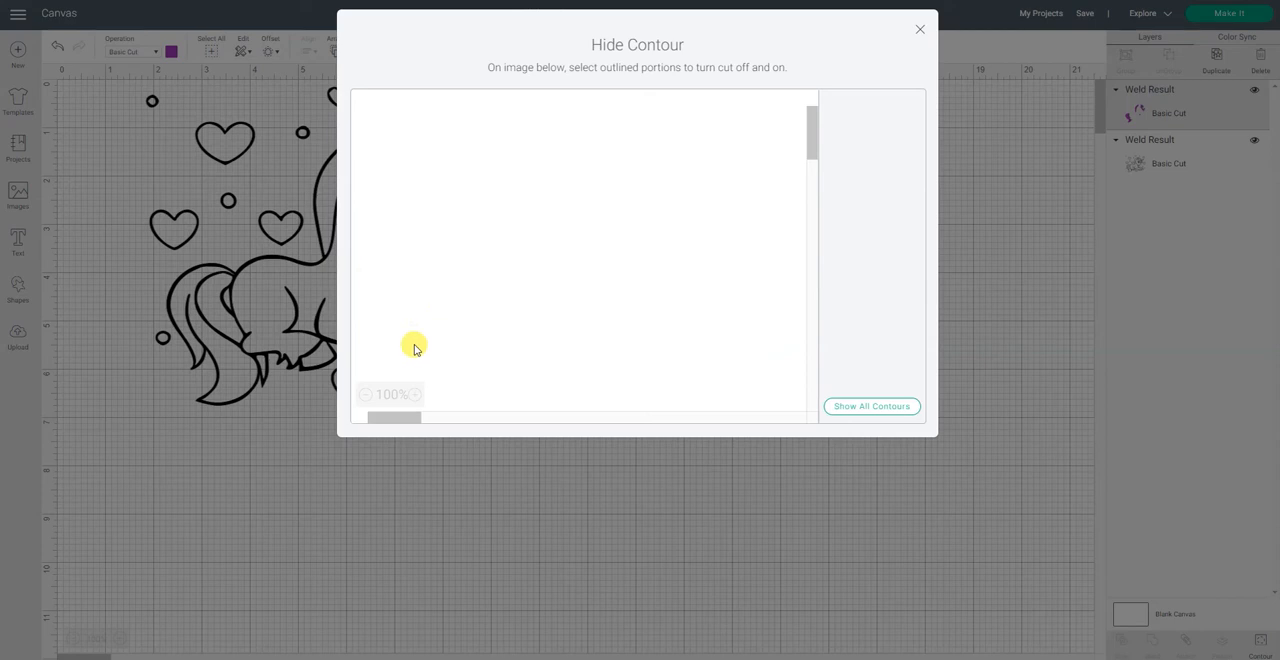
click(918, 35)
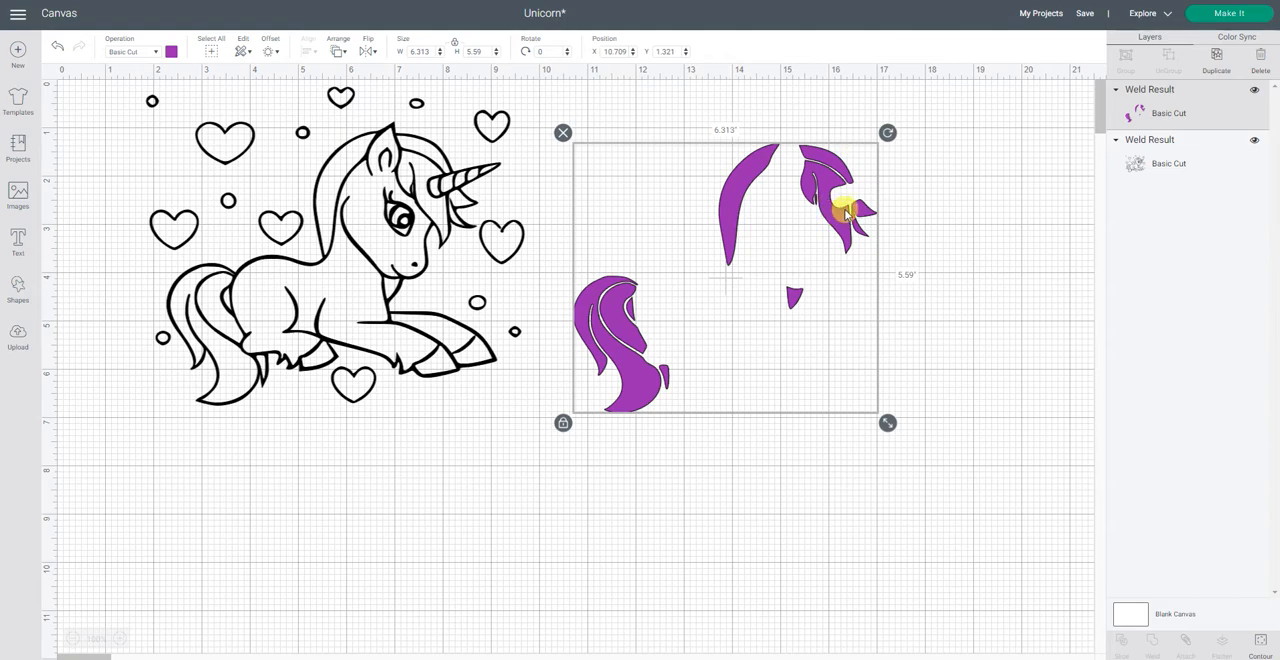
drag(837, 206, 441, 207)
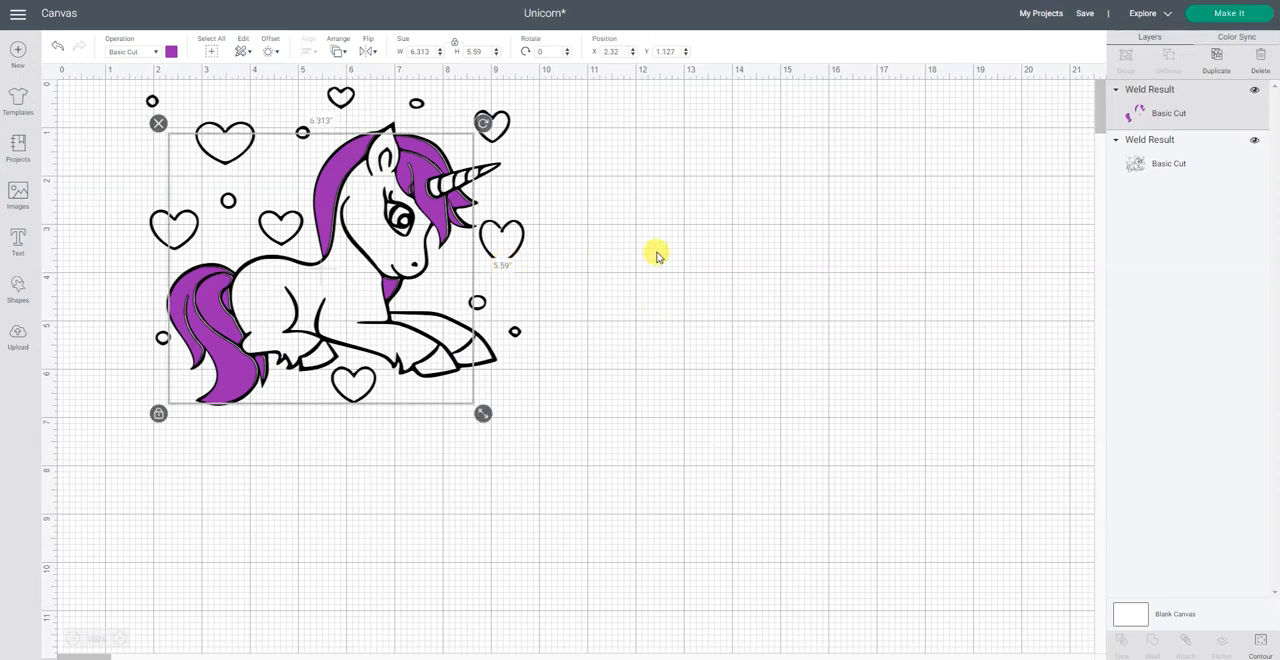
Step: Duplicate the black unicorn outline layer and move the copy beside the original to X 10.3, Y 0.514
click(1203, 172)
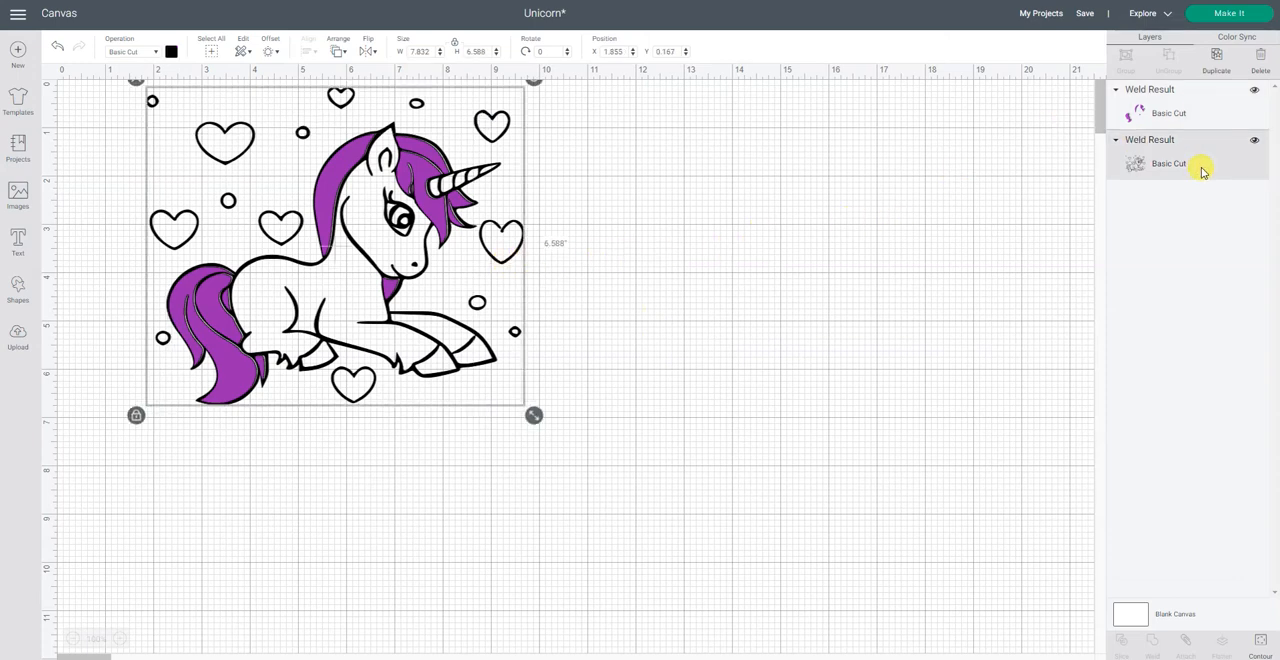
right_click(1203, 172)
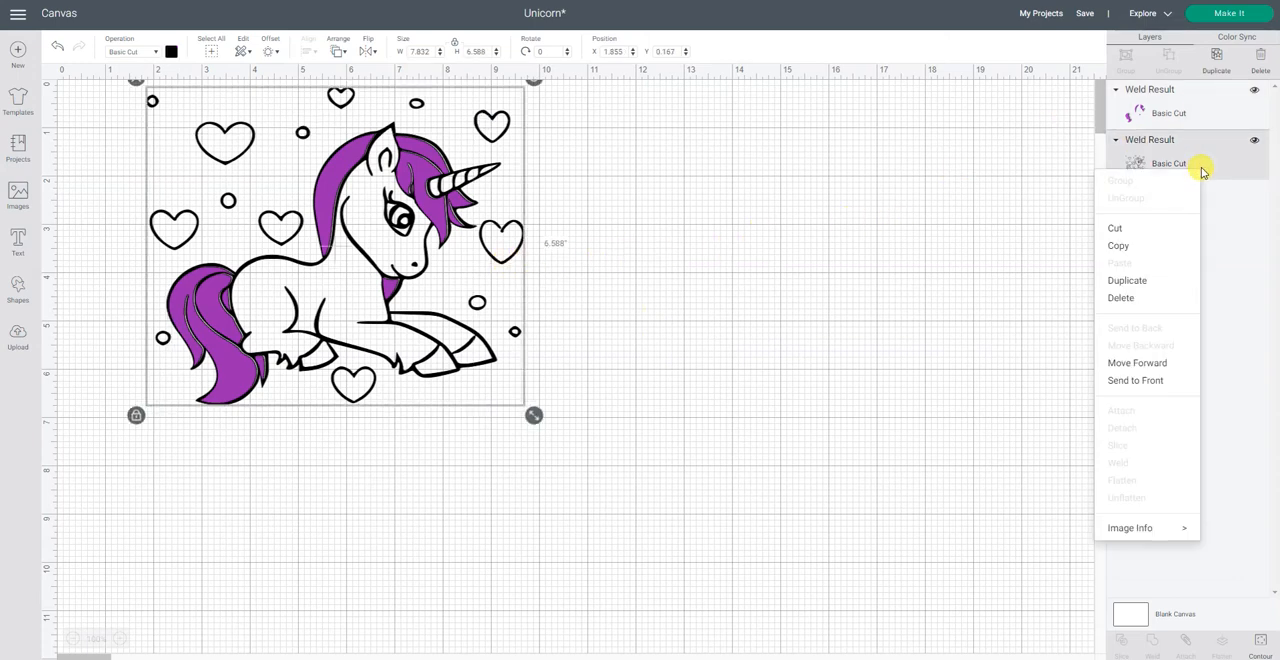
click(1148, 284)
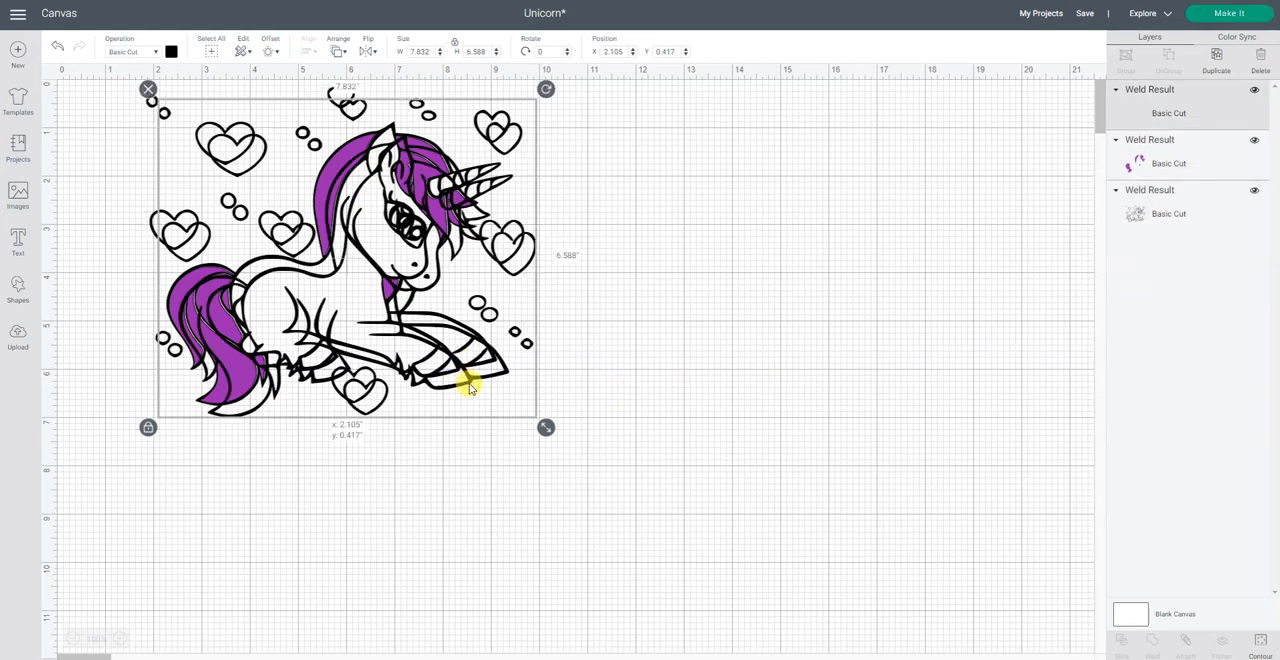
drag(470, 388, 863, 380)
Step: Change the new outline copy's material color to red
click(180, 77)
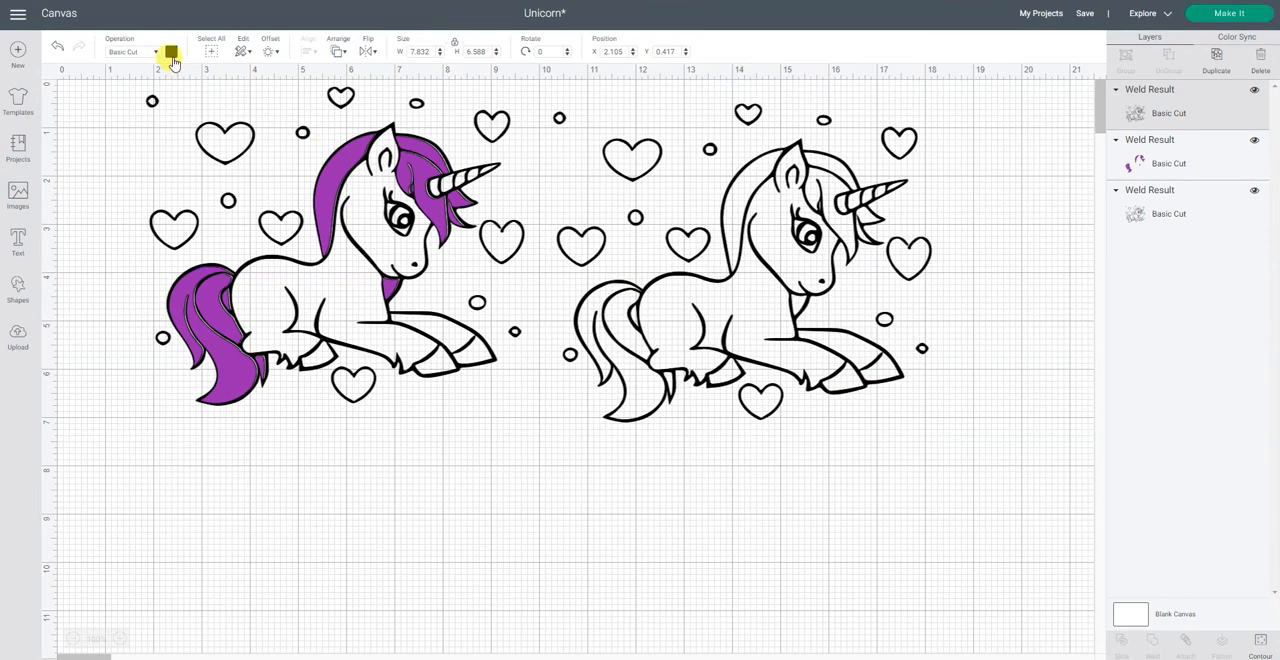
click(172, 56)
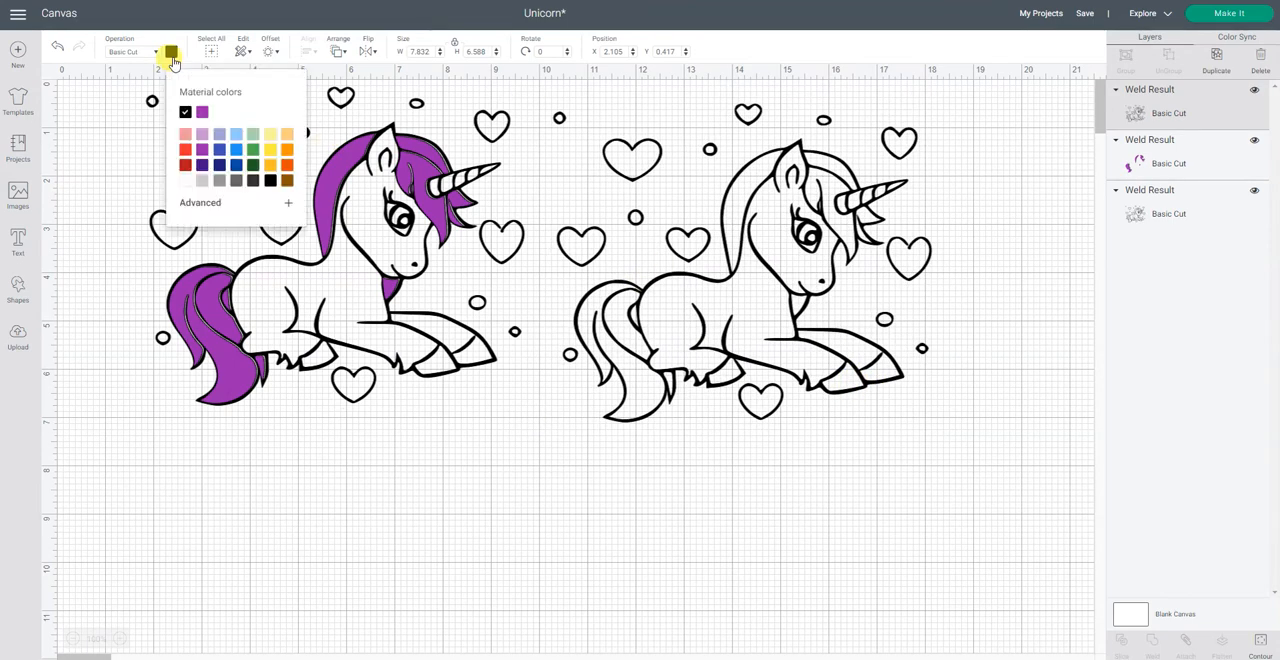
click(185, 150)
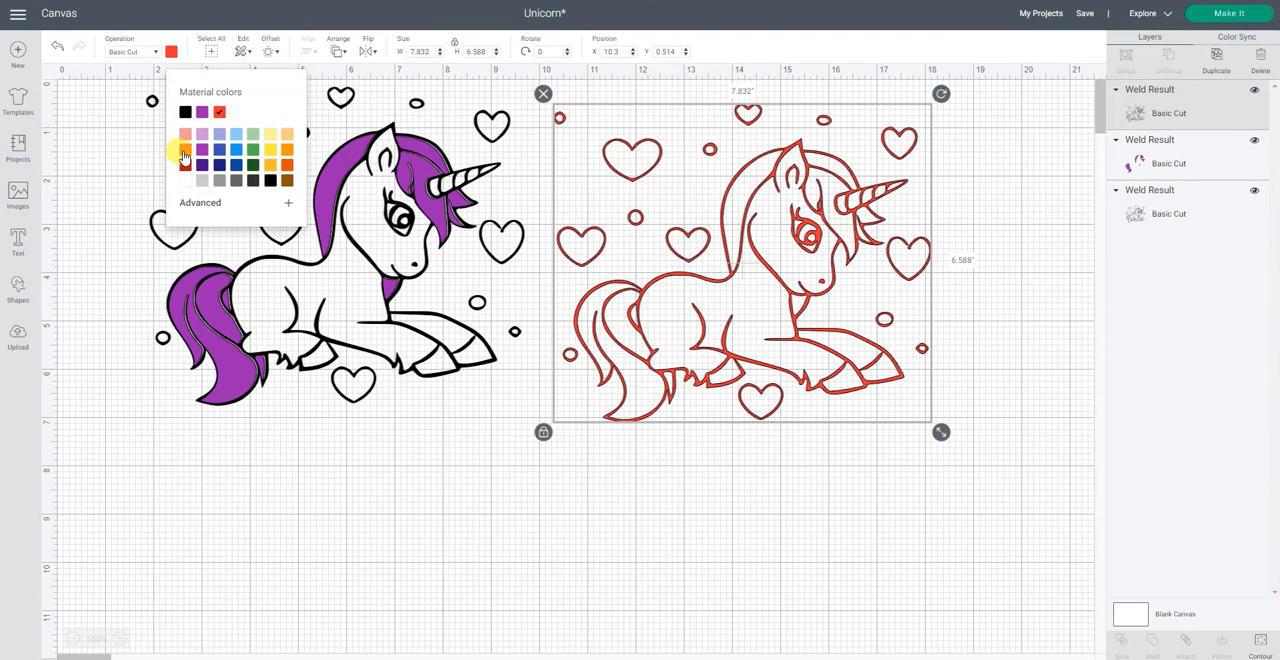
Step: In contour editing for the red copy, hide the overall outline and toggle the front hoof and horn tip contours
click(1260, 644)
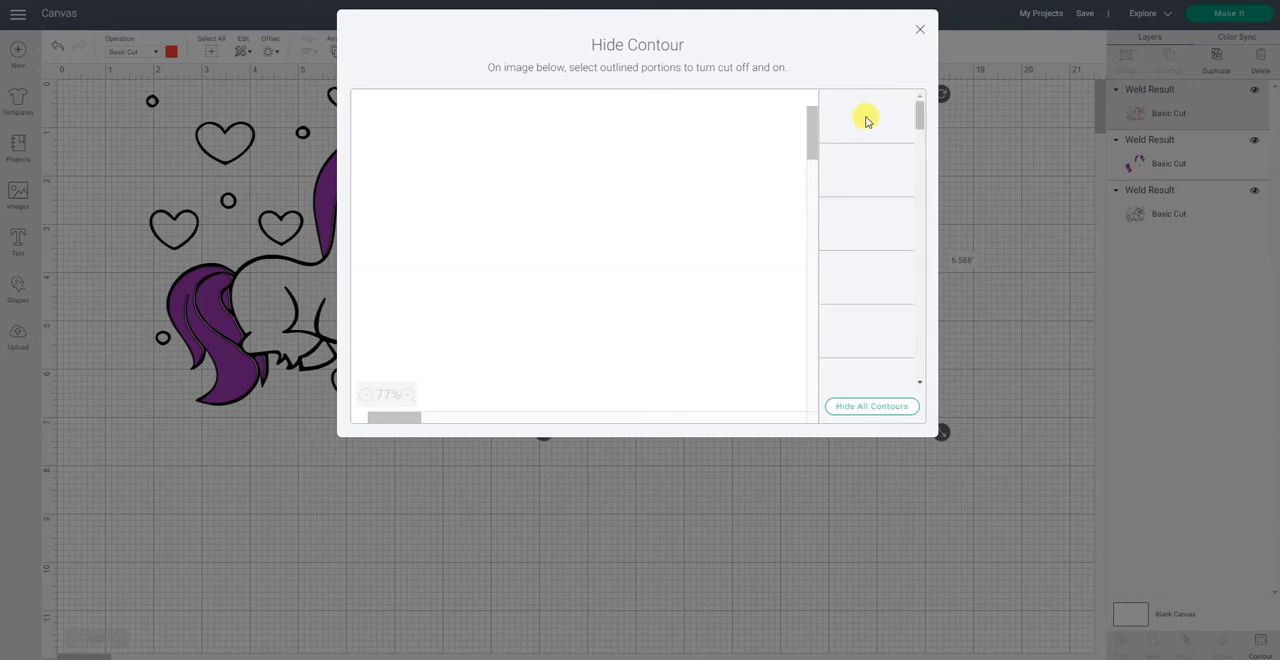
click(867, 121)
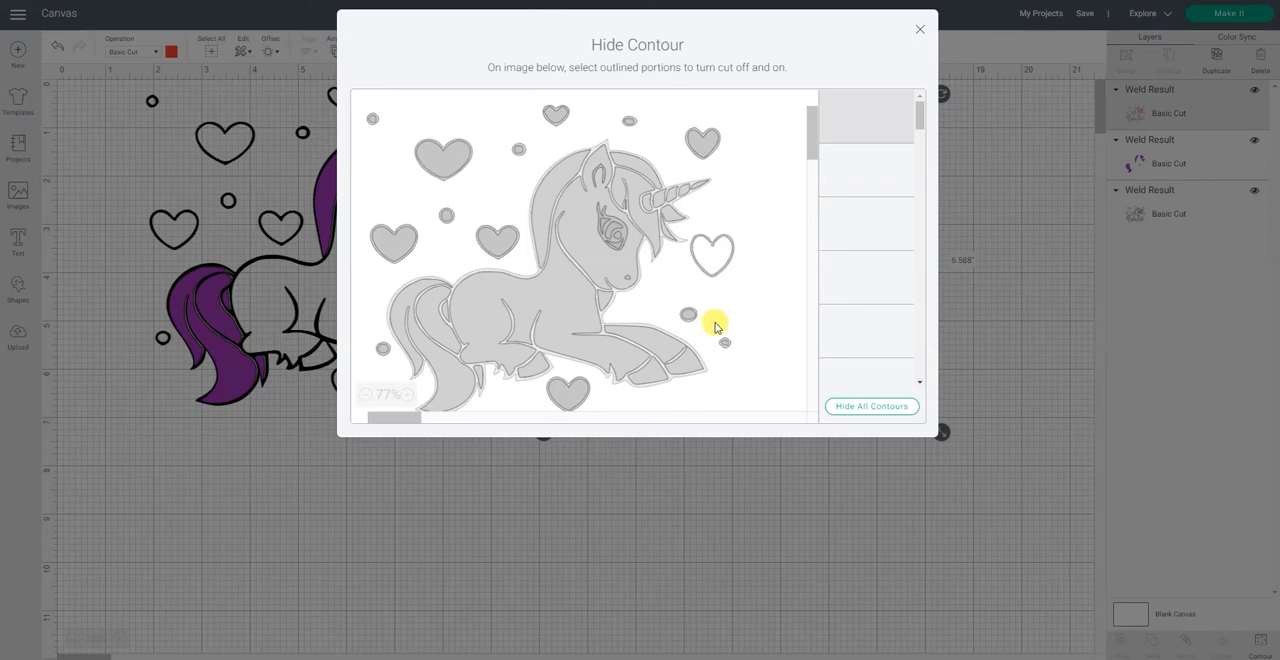
click(638, 362)
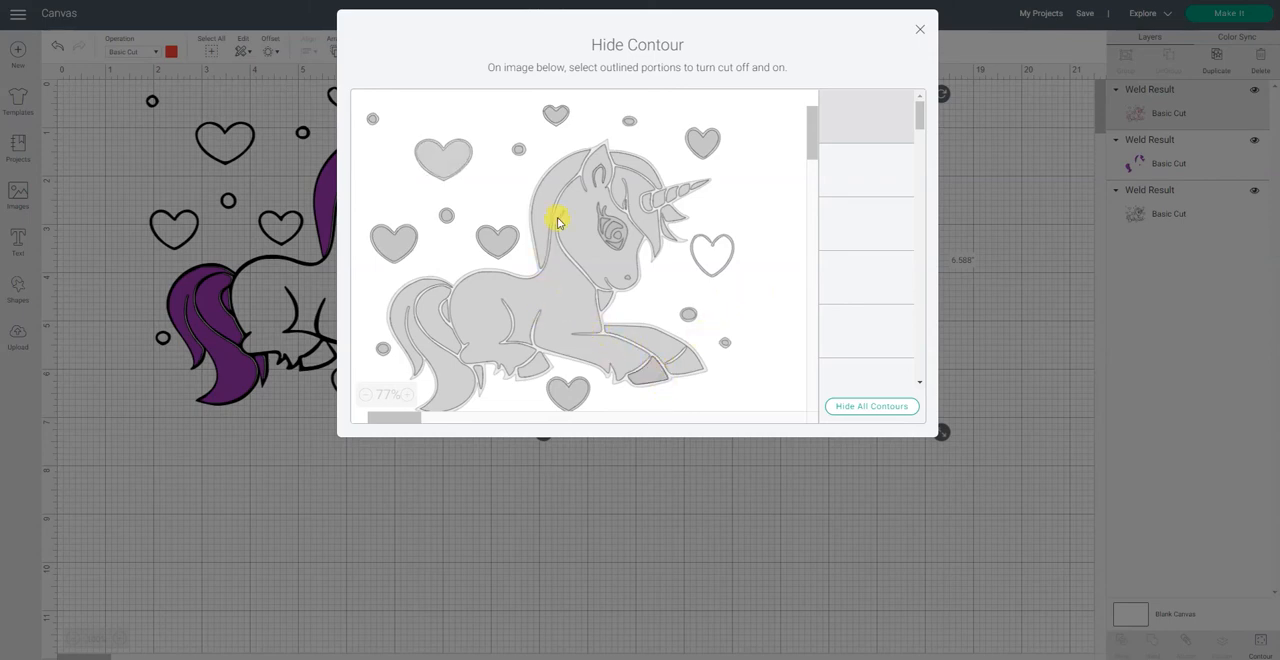
click(702, 188)
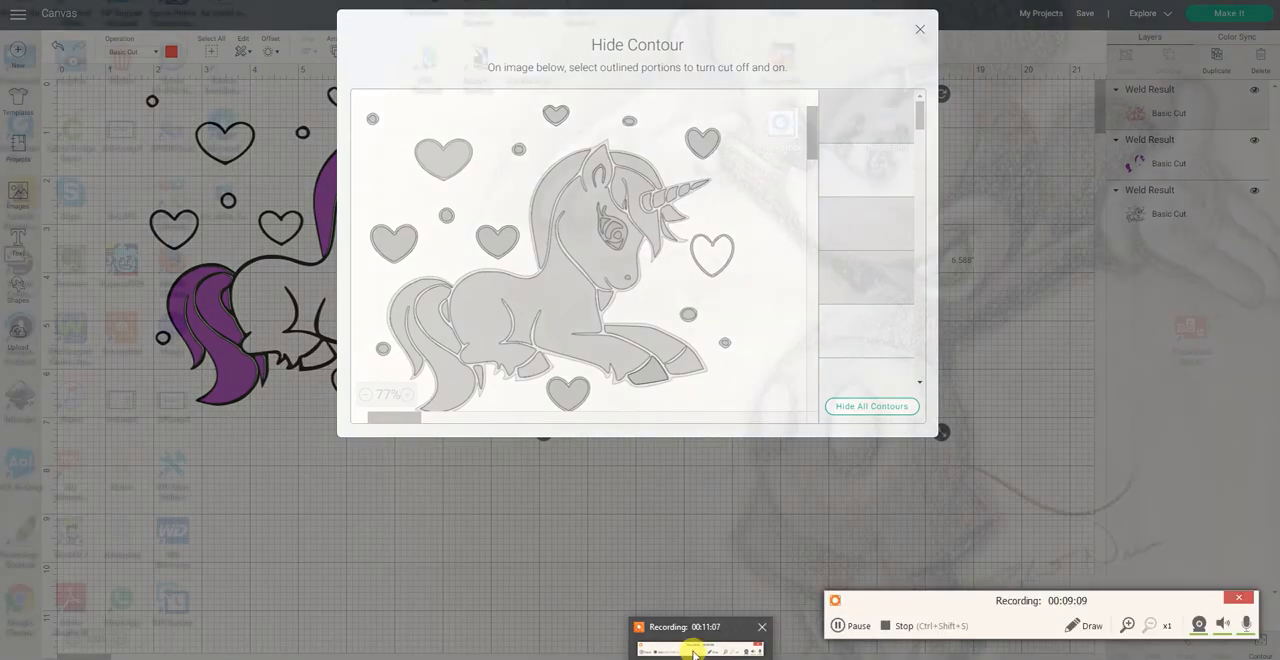
click(694, 645)
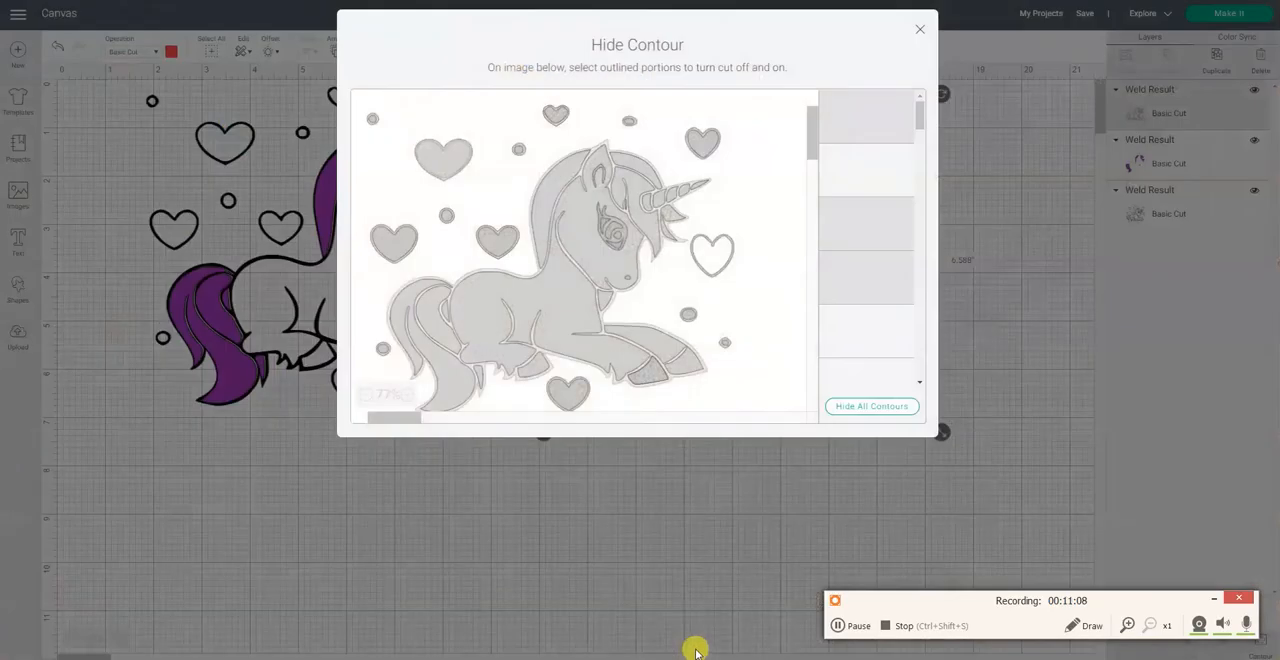
click(845, 625)
click(850, 625)
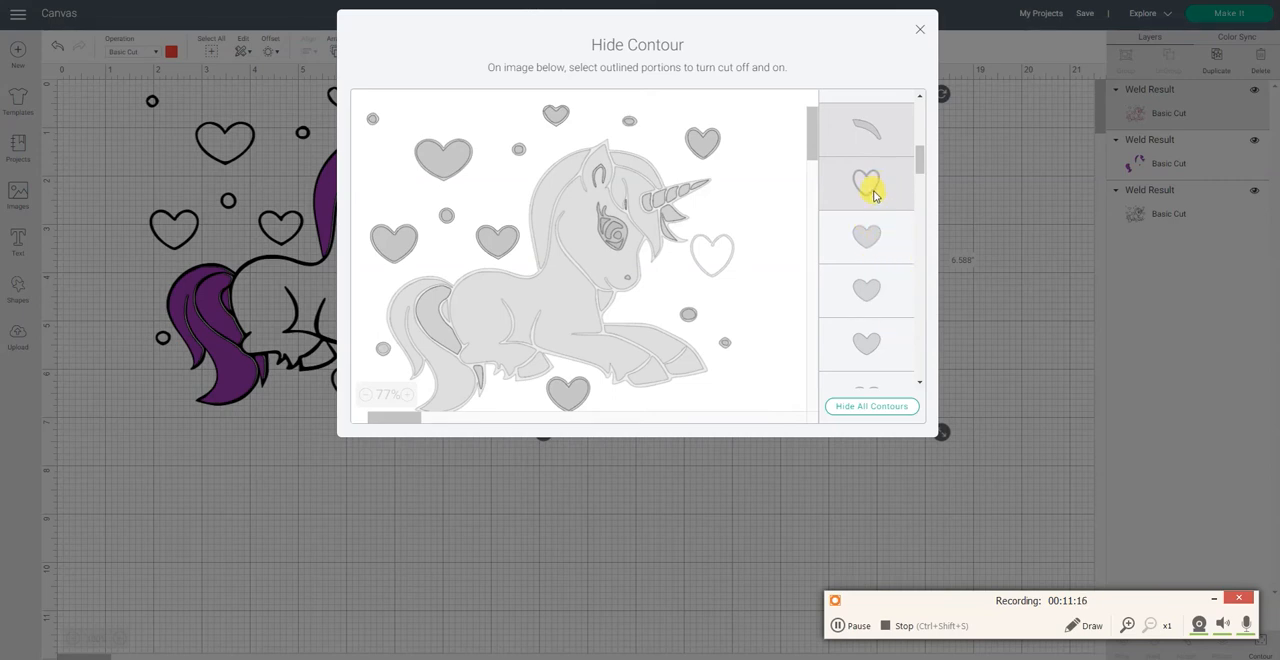
Step: Hide the red copy's contours for the eye outline with lashes and the mane tuft below the horn
scroll(873, 195, down, 2)
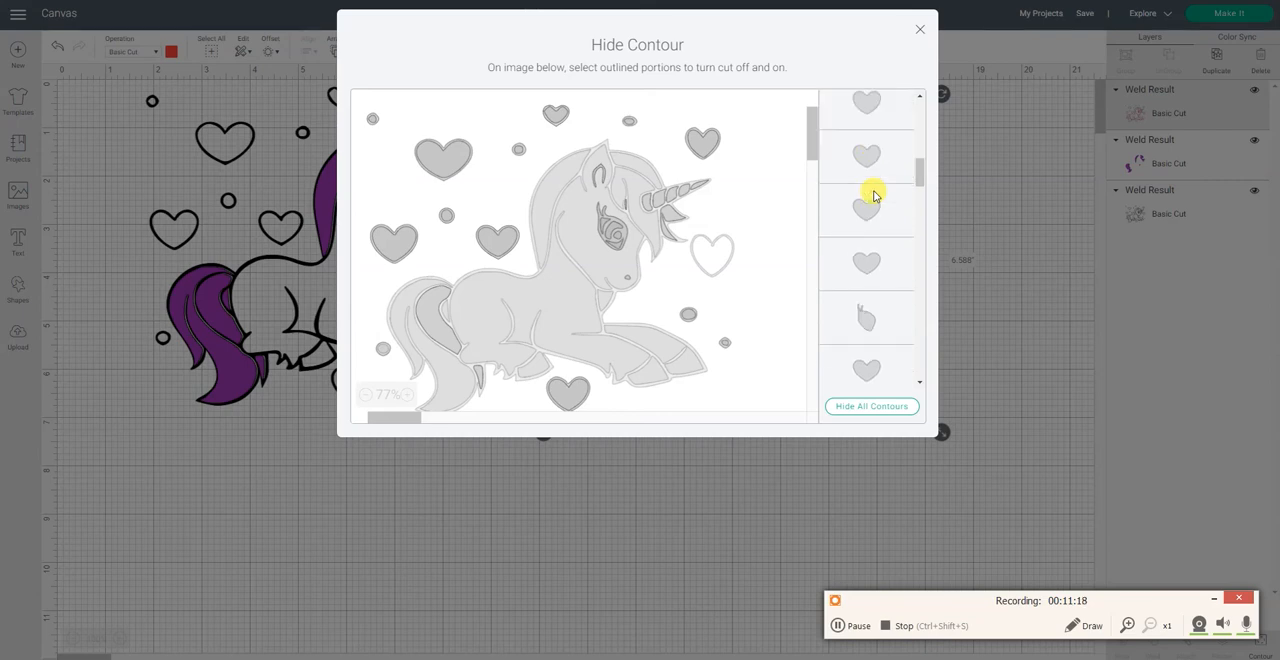
scroll(873, 195, down, 1)
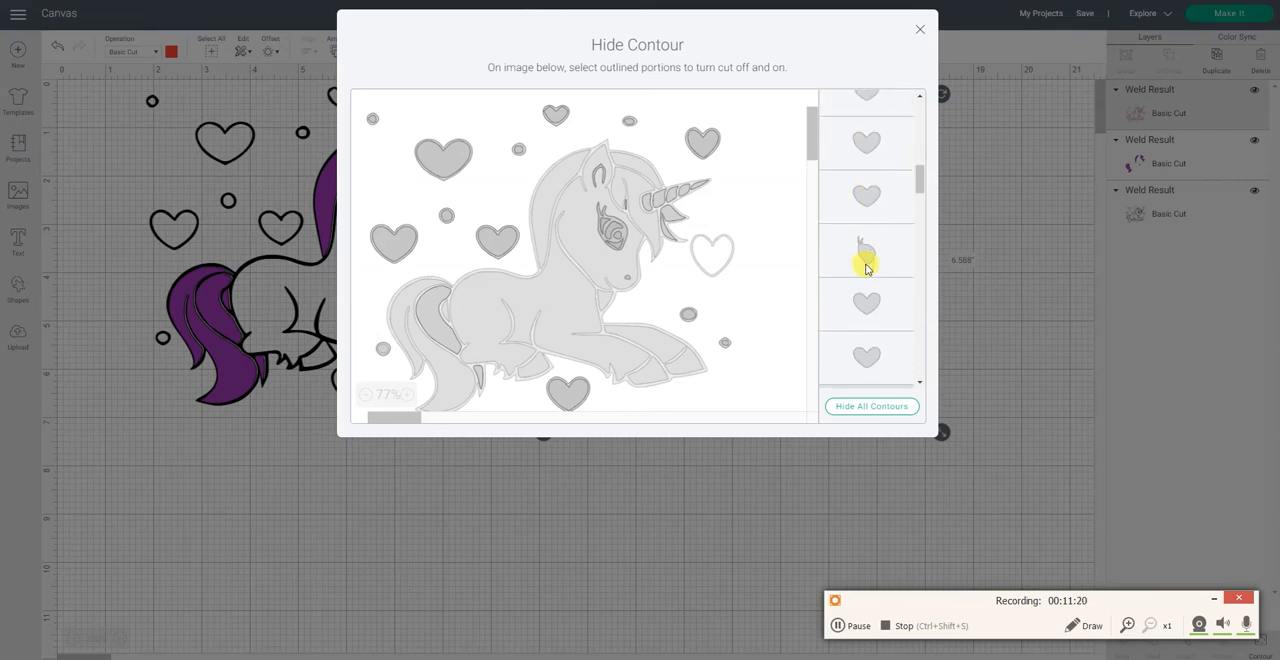
click(871, 253)
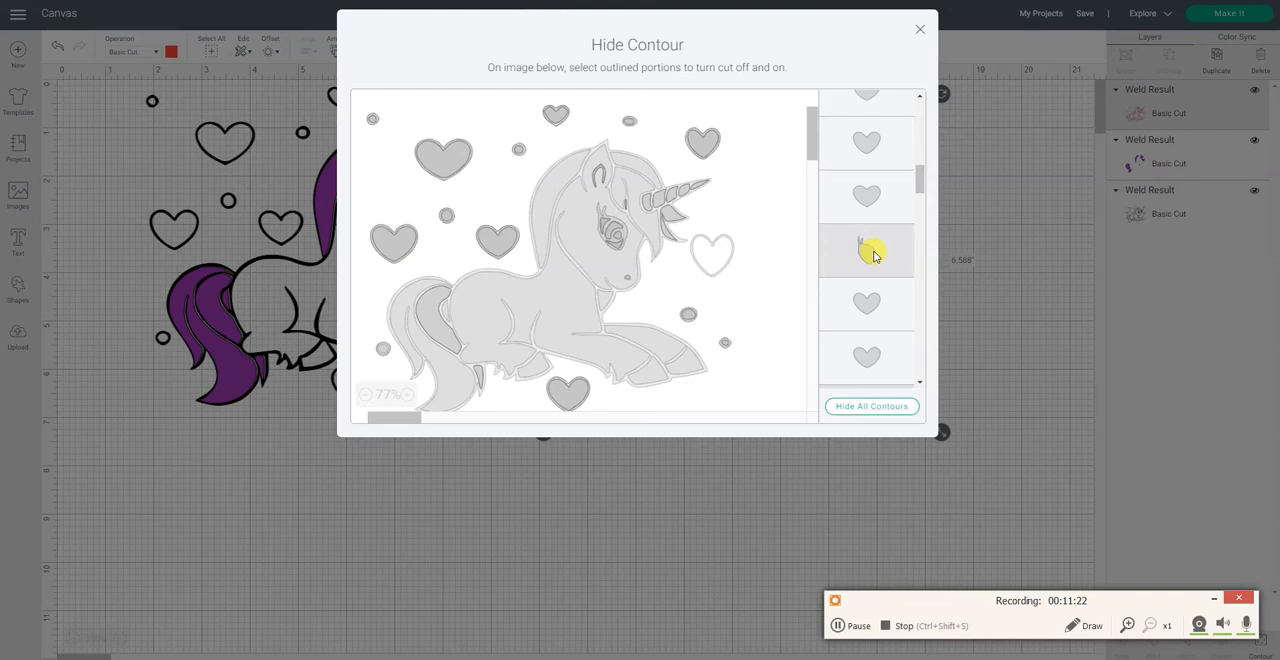
scroll(873, 257, down, 1)
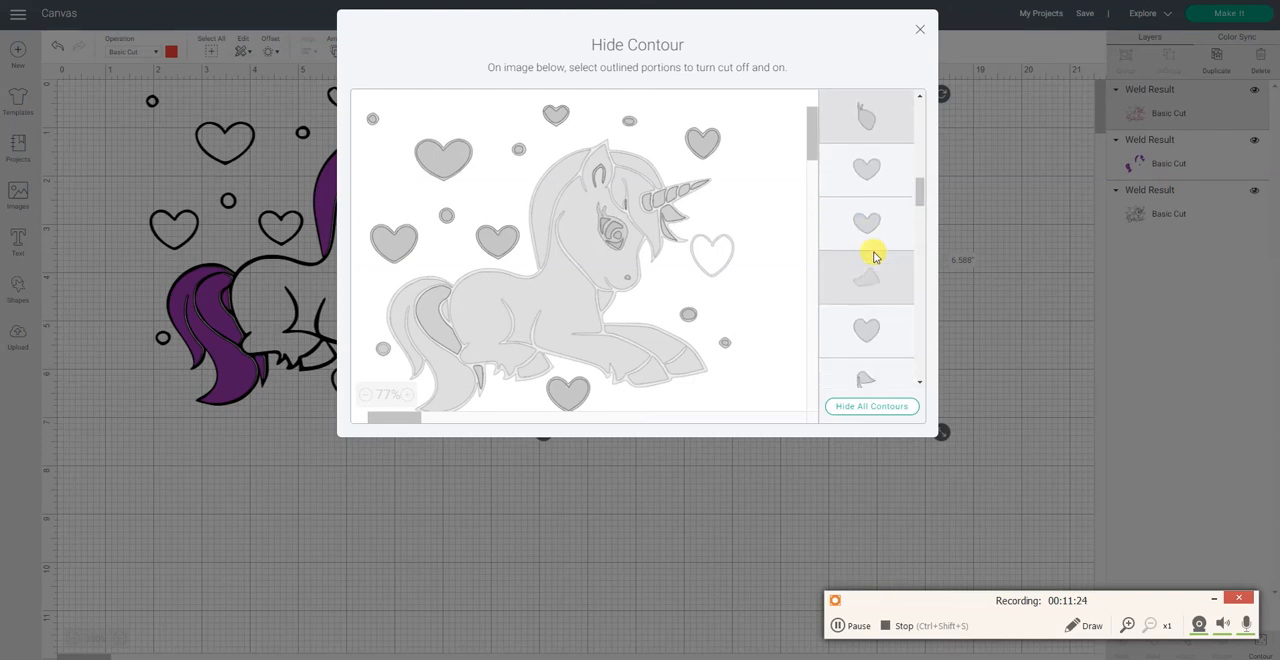
scroll(873, 257, down, 1)
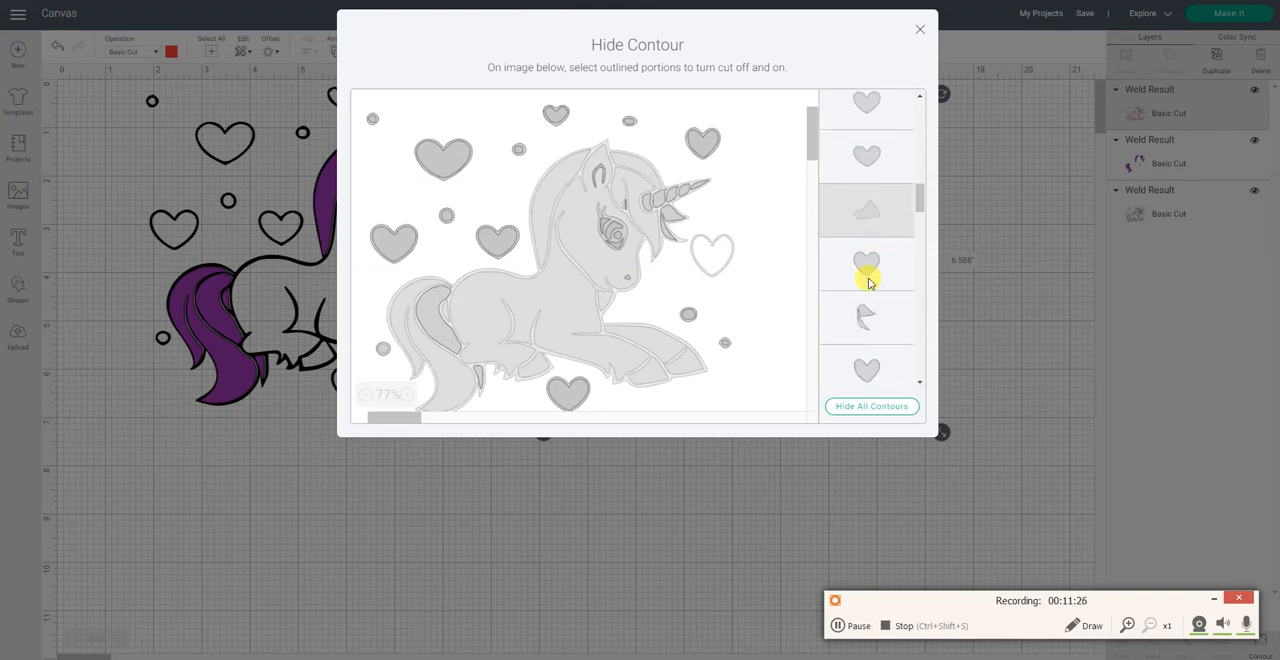
click(864, 314)
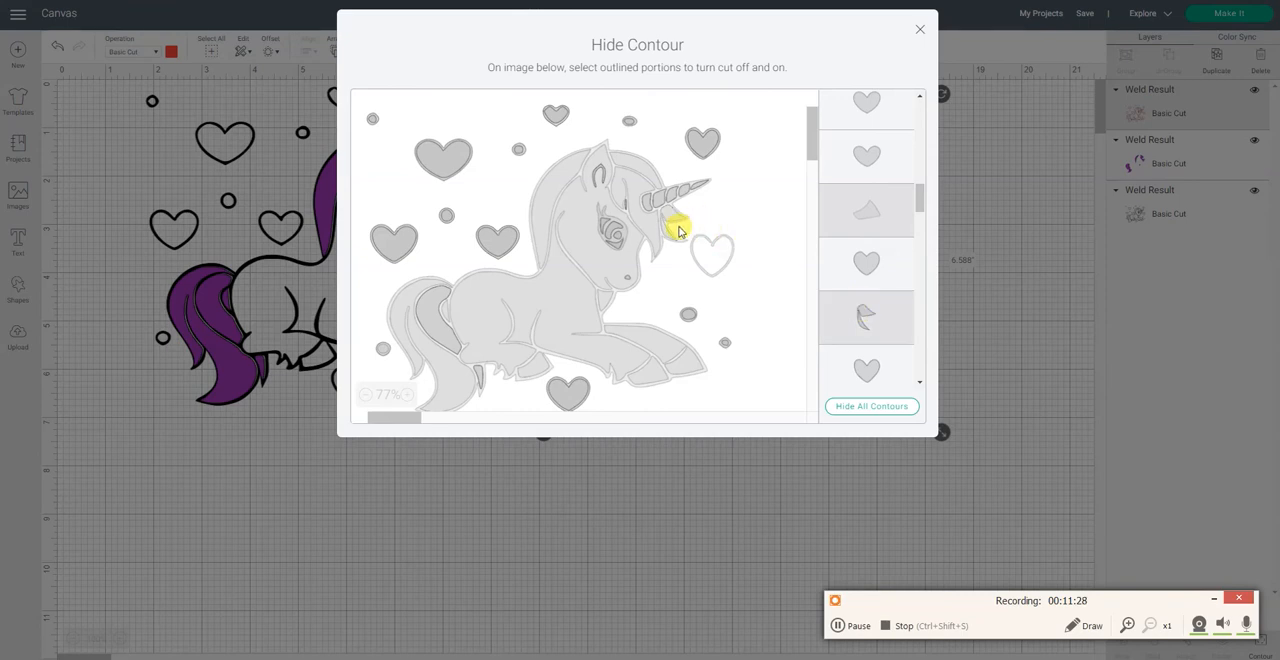
Step: Hide the small curved crescent contour and the inner-ear contour of the red copy
scroll(857, 257, down, 1)
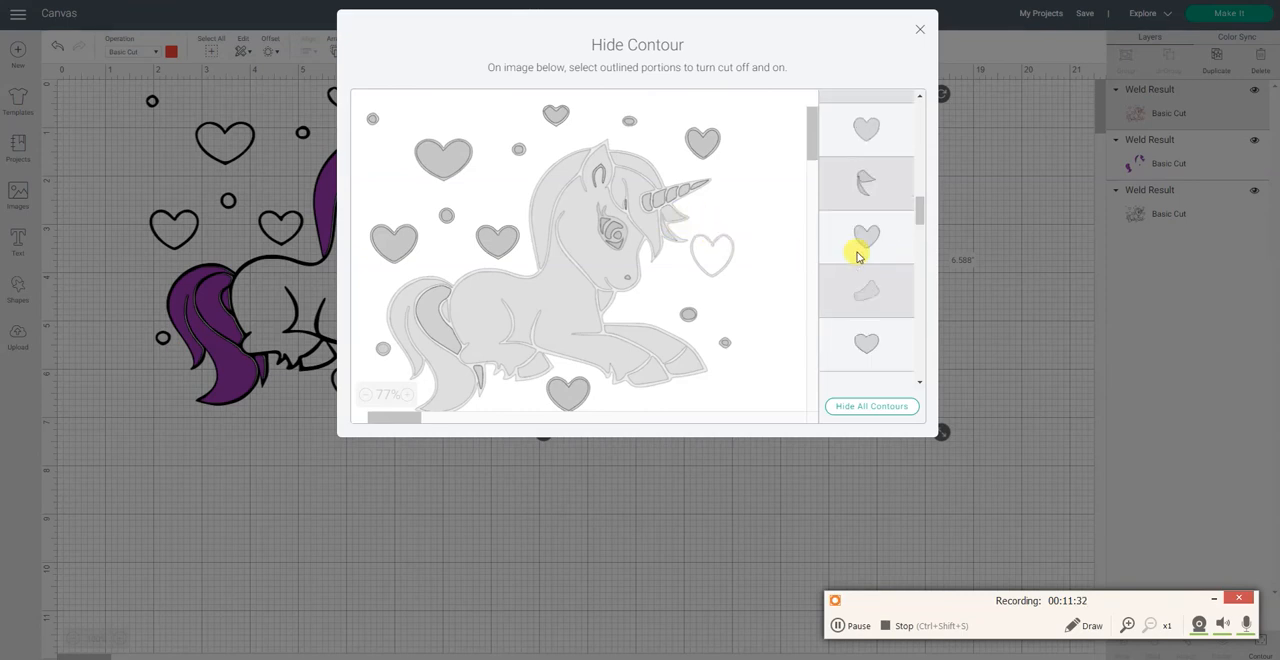
scroll(857, 257, down, 1)
scroll(857, 257, down, 1)
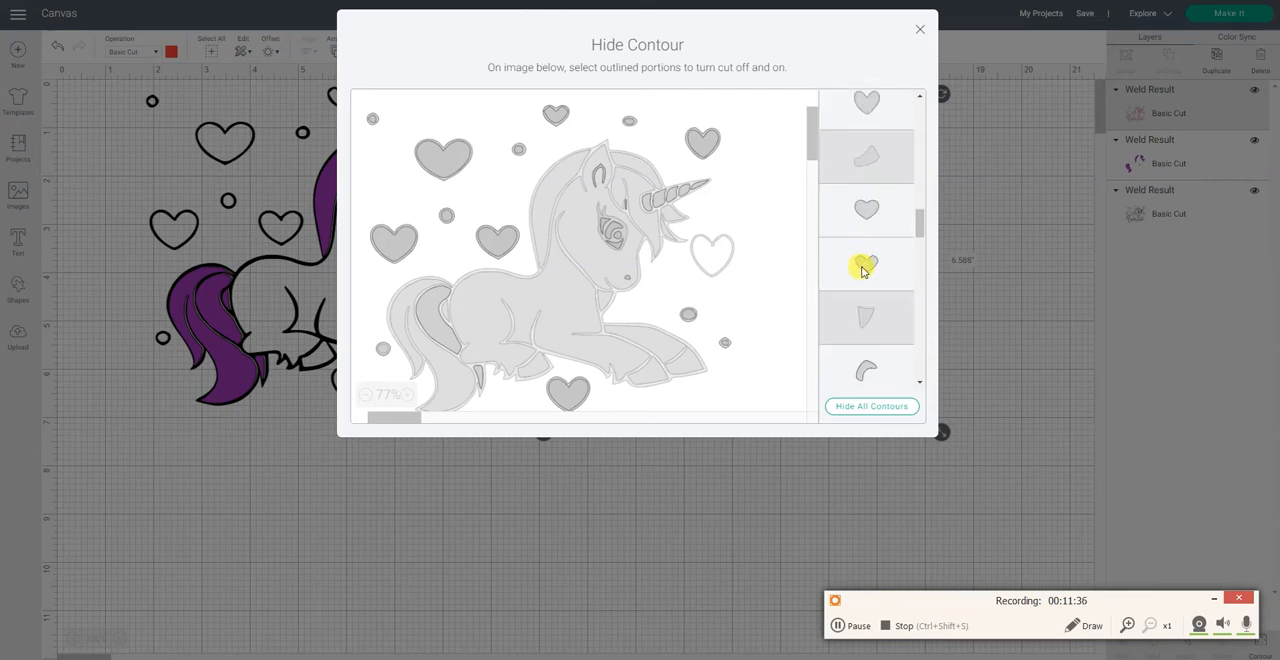
scroll(864, 271, down, 1)
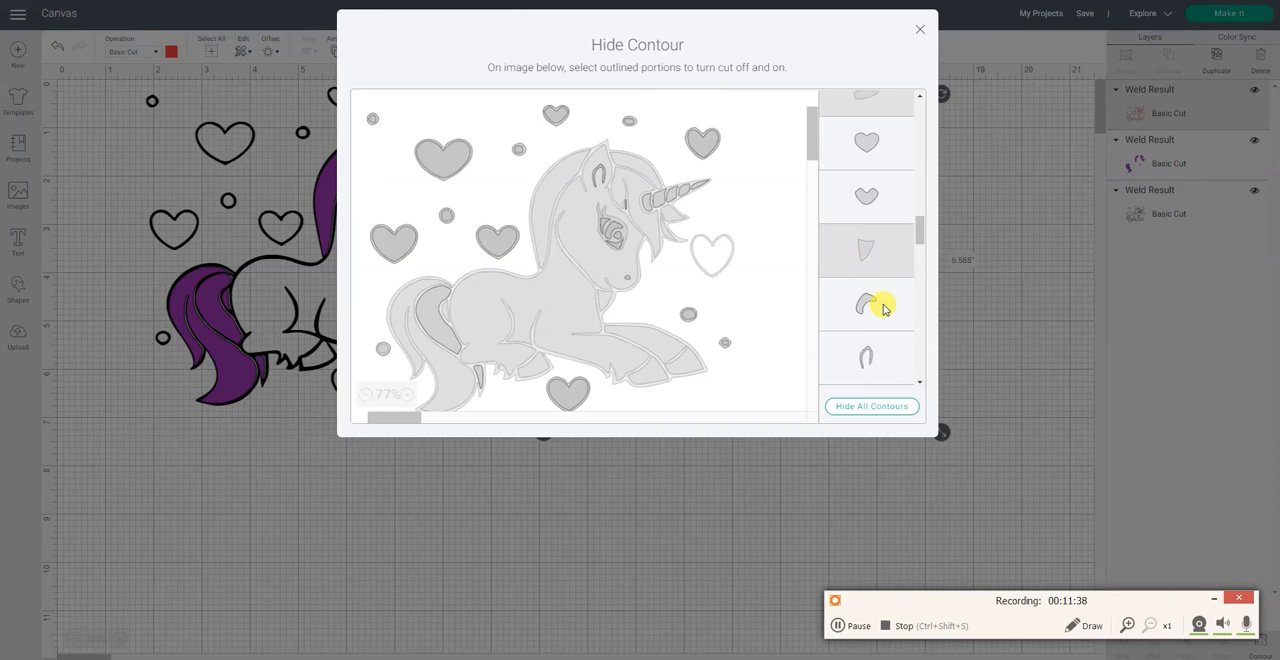
click(882, 309)
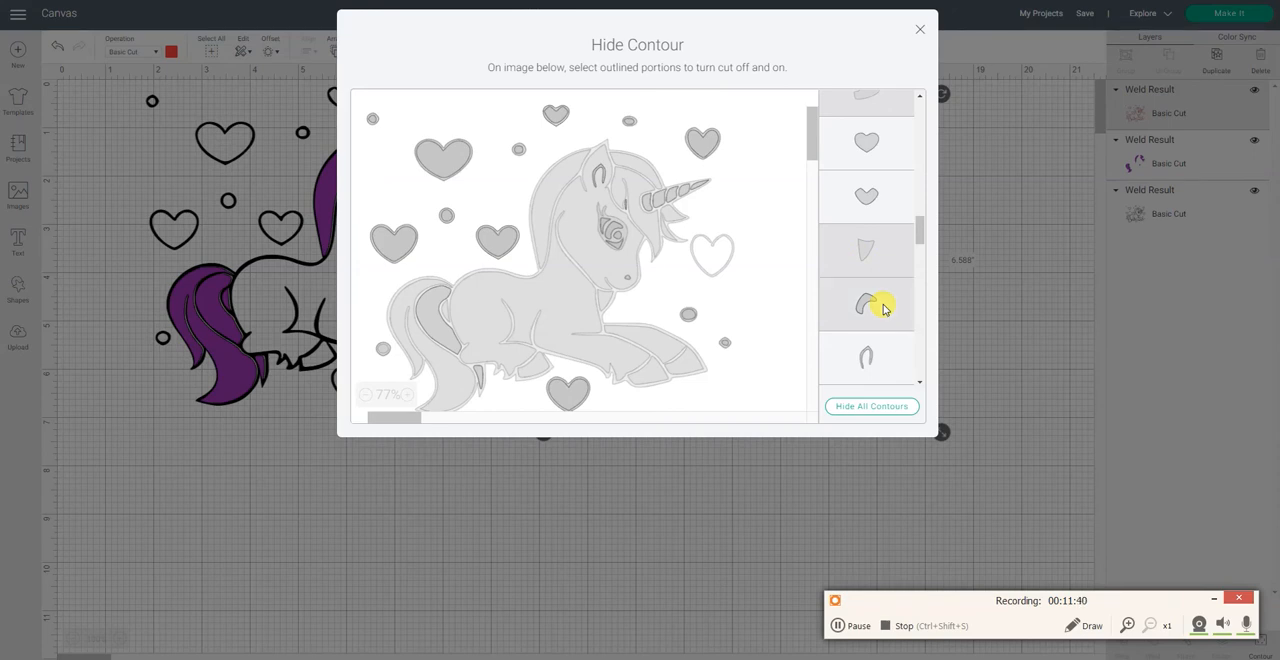
click(877, 356)
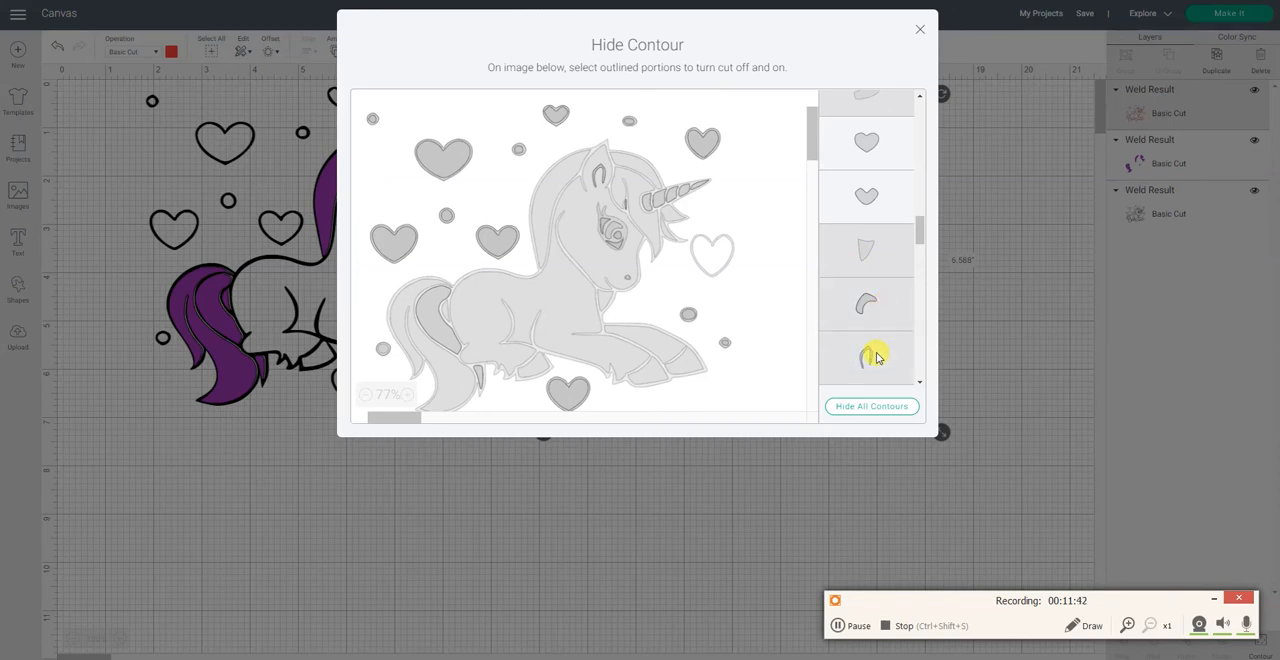
Step: Hide the red copy's small four-sided piece, narrow wedge and leaf-shaped piece, leaving the round contours between them on
scroll(877, 356, down, 2)
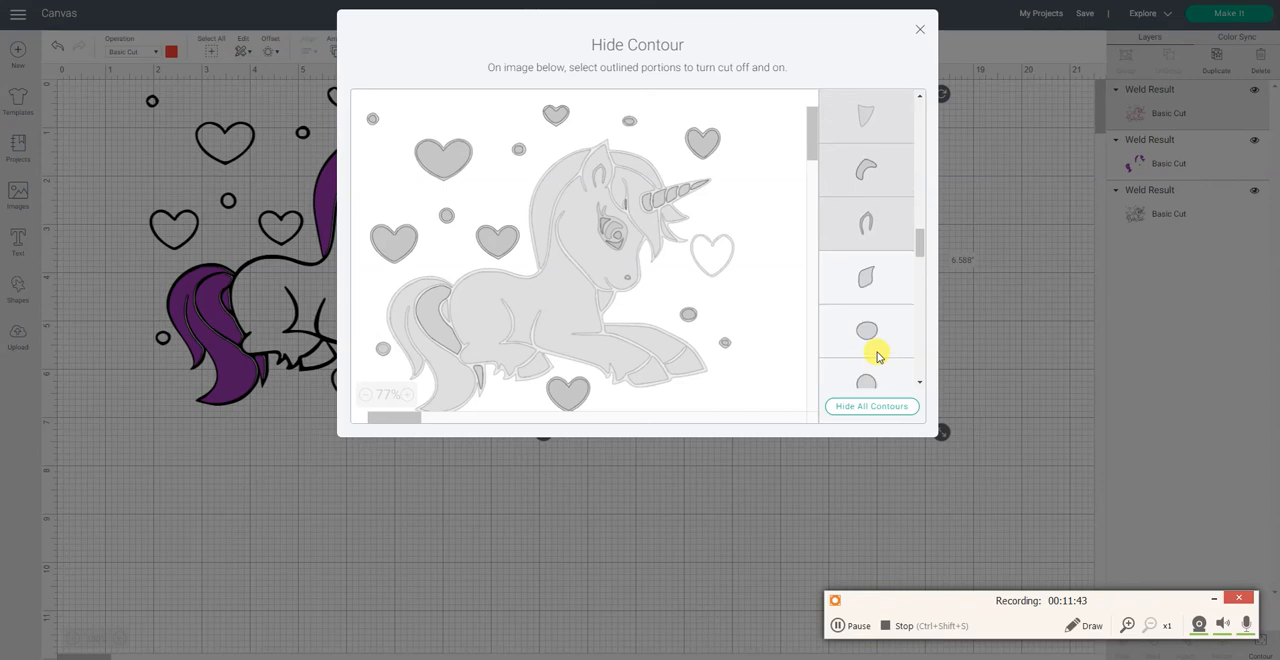
click(886, 290)
scroll(886, 288, down, 1)
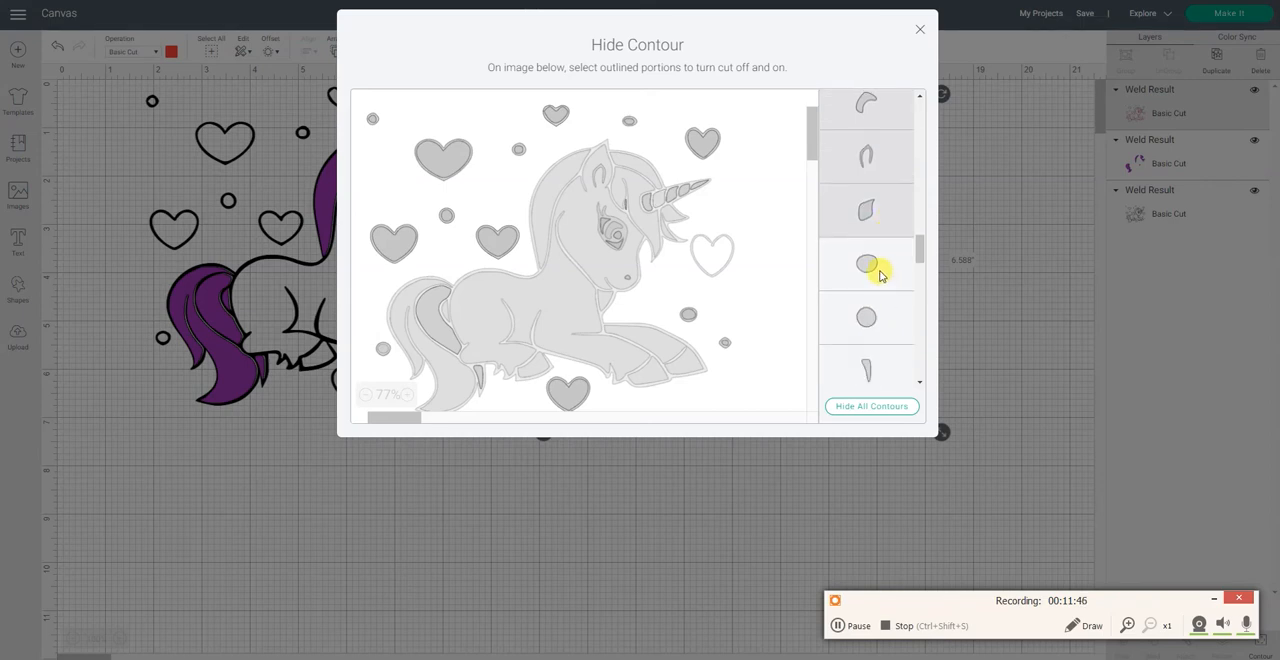
scroll(880, 275, down, 3)
click(877, 243)
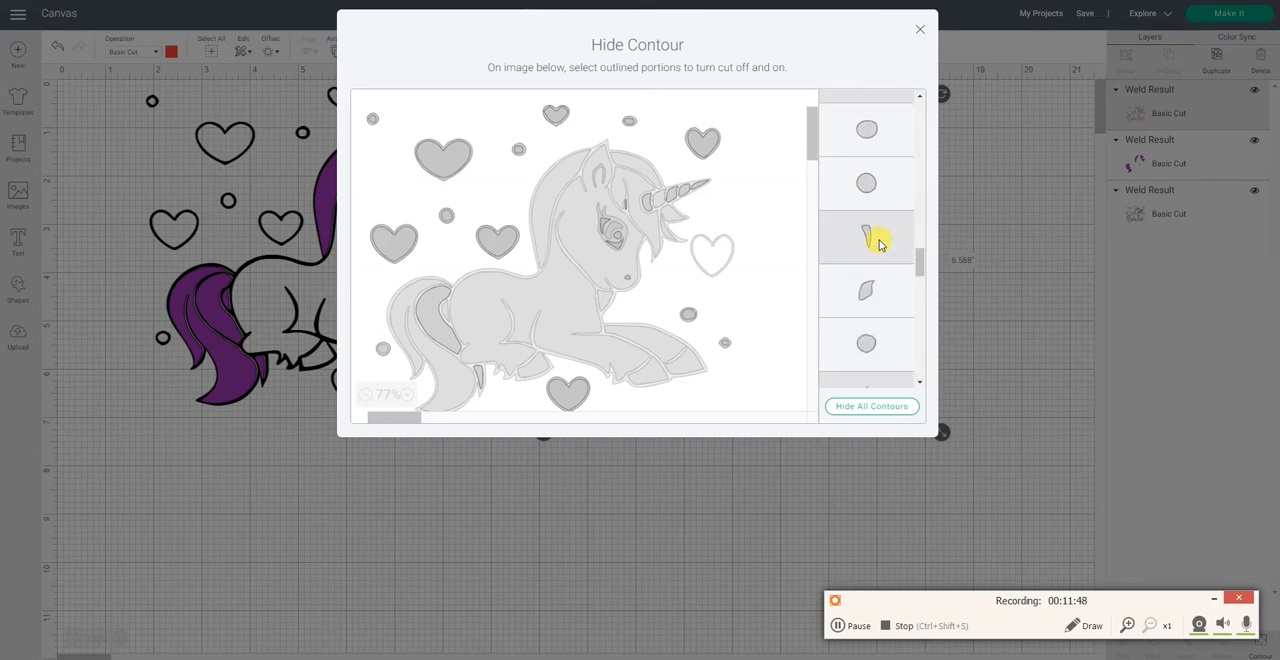
click(866, 287)
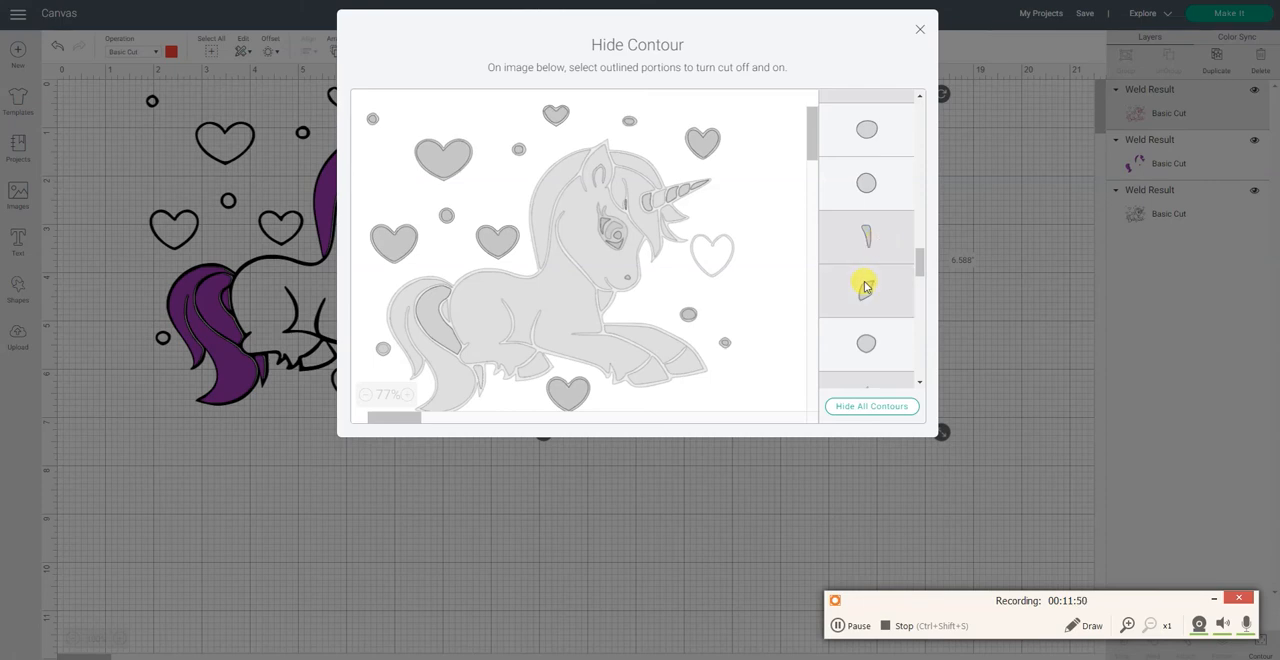
Step: Hide the red copy's small bean-shaped piece, three-cornered piece and thin leaf-like sliver, leaving the round contour on
scroll(866, 287, down, 3)
scroll(866, 285, down, 1)
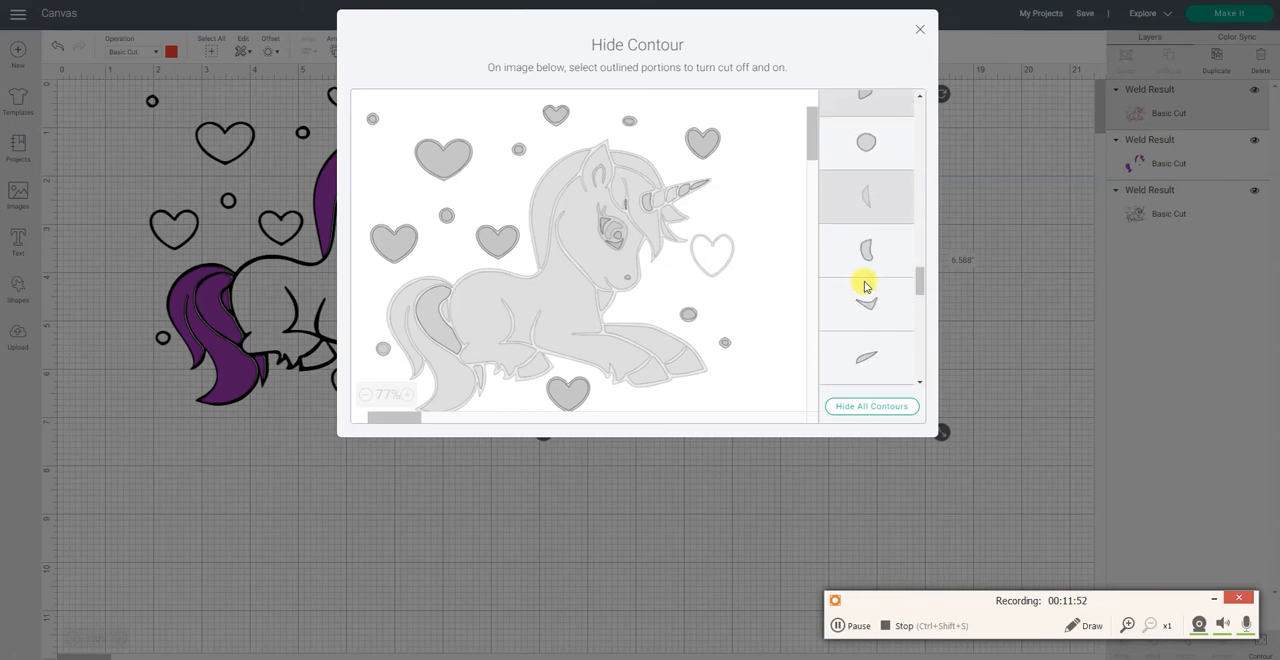
click(866, 259)
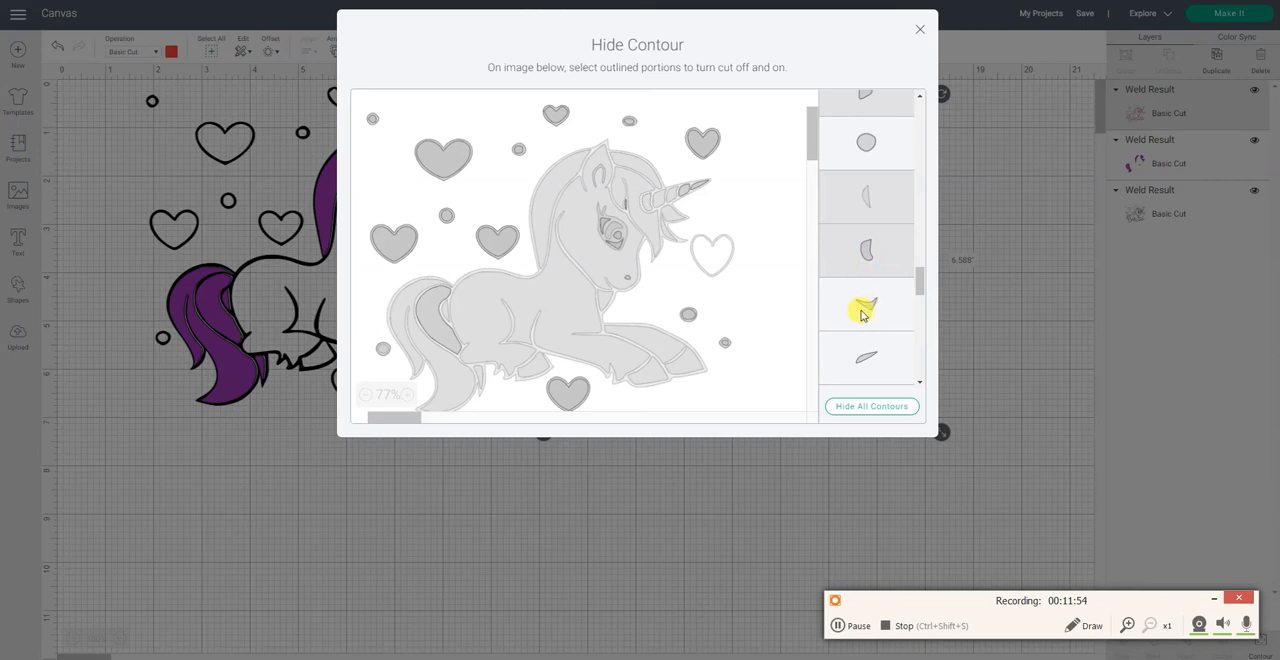
click(866, 300)
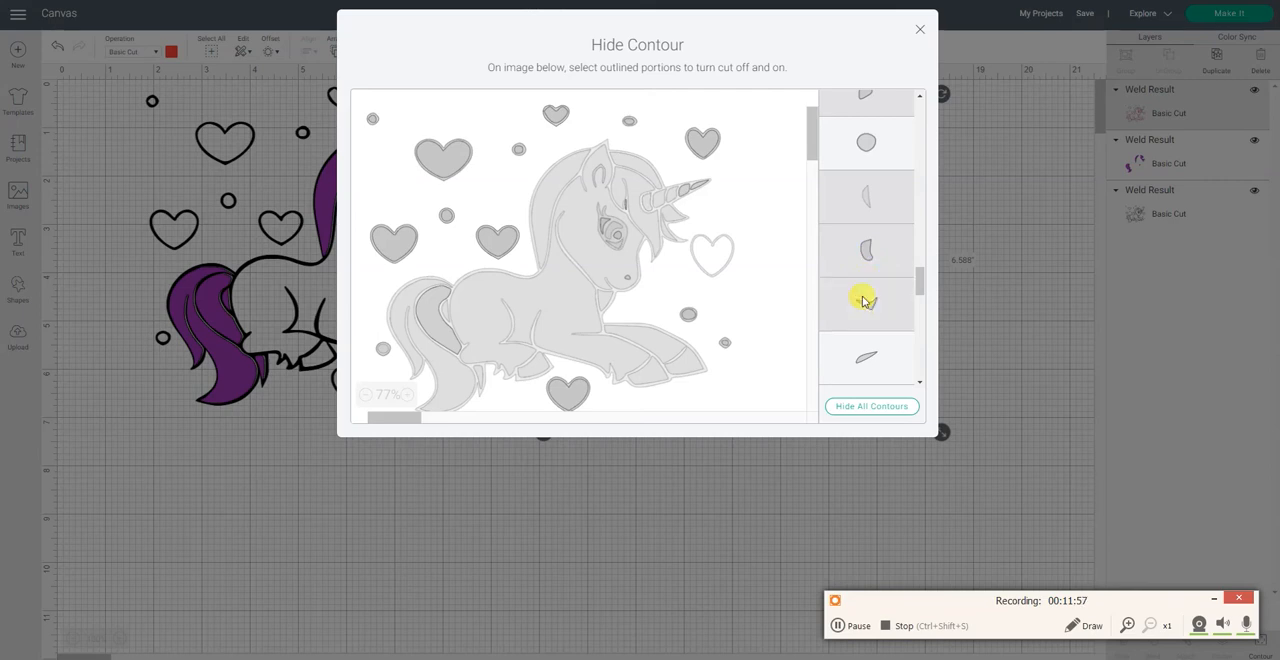
click(866, 357)
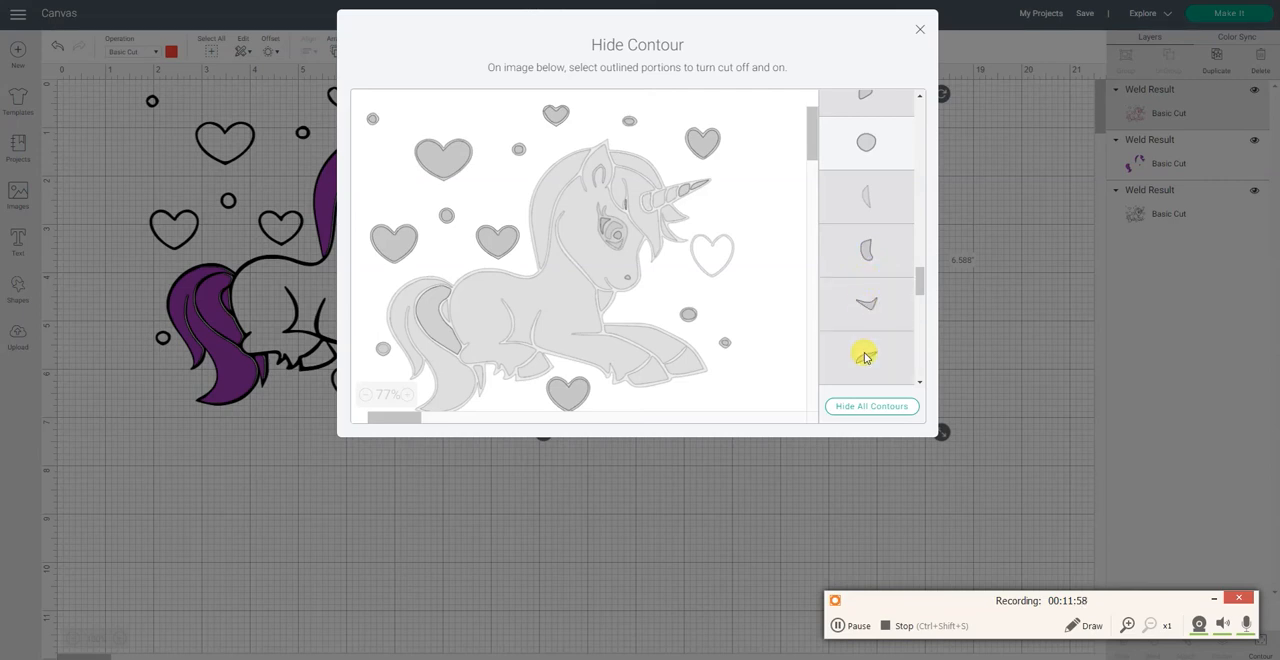
Step: Hide the red copy's small hooked corner piece and check the remaining round contours to the end of the list
scroll(866, 352, down, 2)
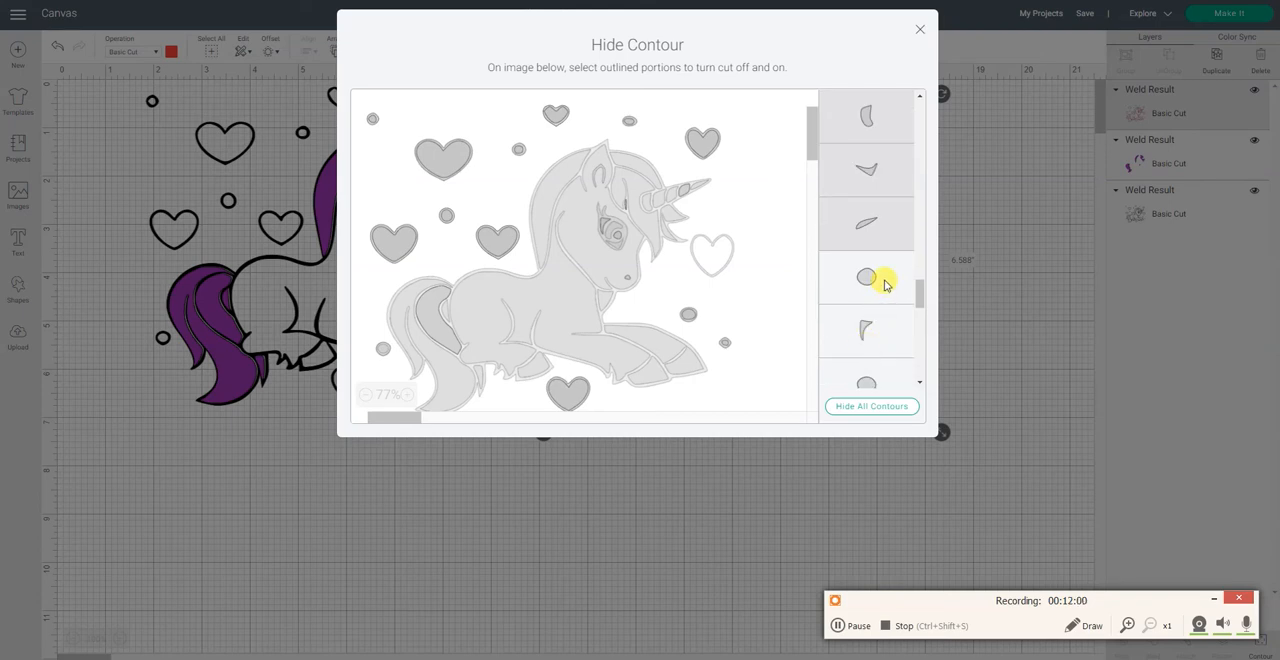
click(880, 328)
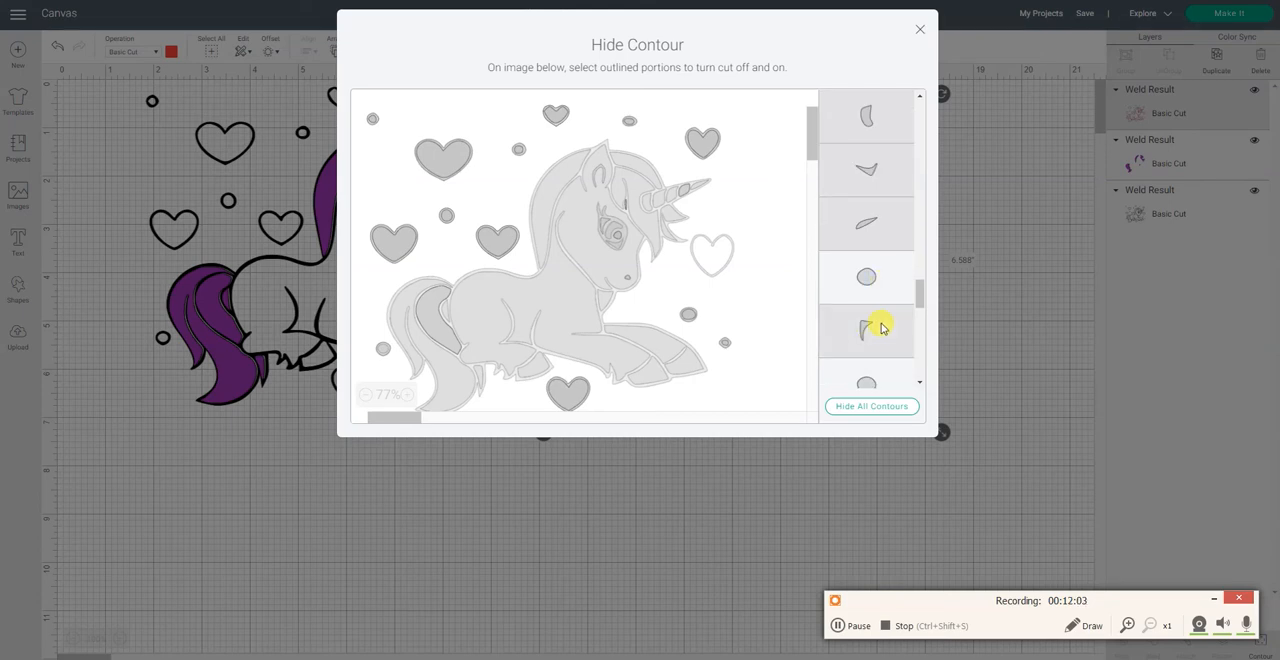
scroll(880, 326, down, 2)
scroll(888, 278, down, 2)
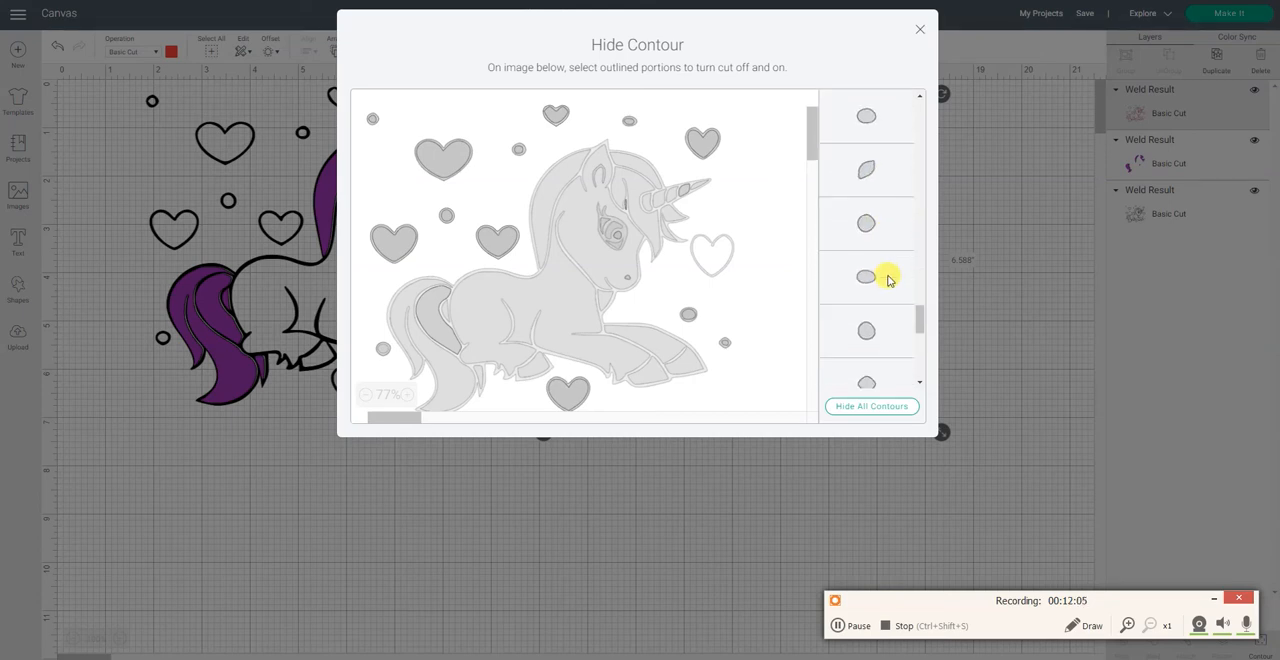
scroll(890, 280, down, 3)
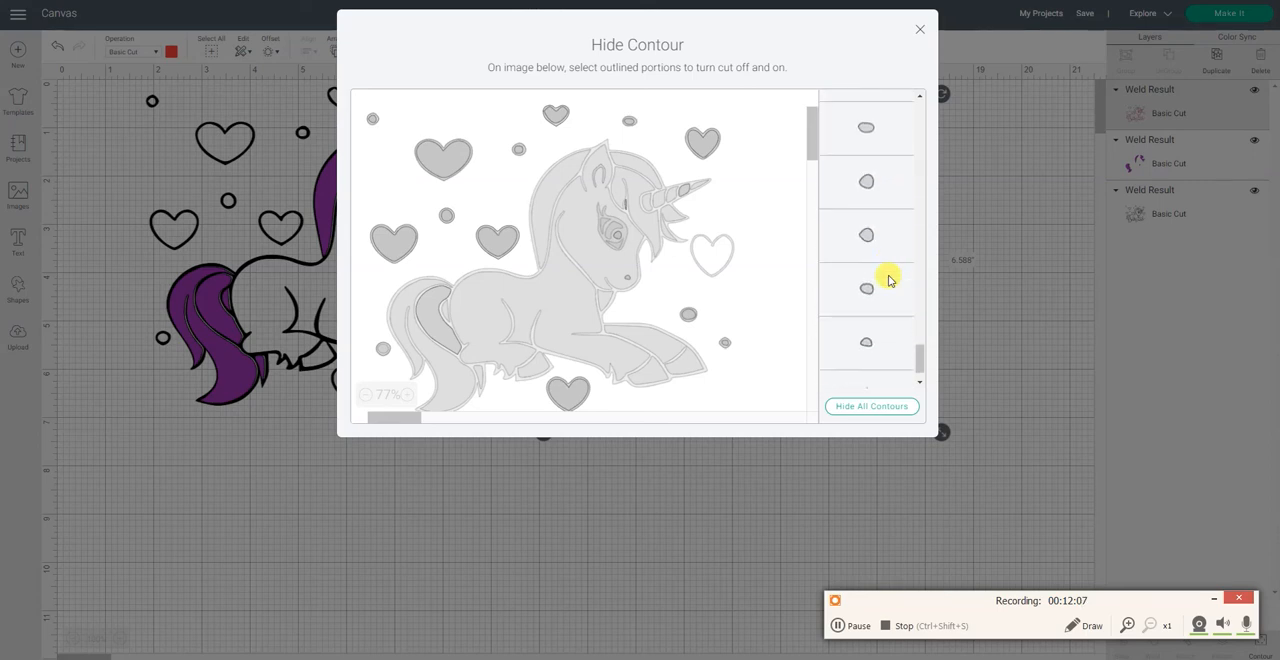
Step: Hide the red copy's large crescent-shaped tail contour and close contour editing
drag(920, 360, 975, 143)
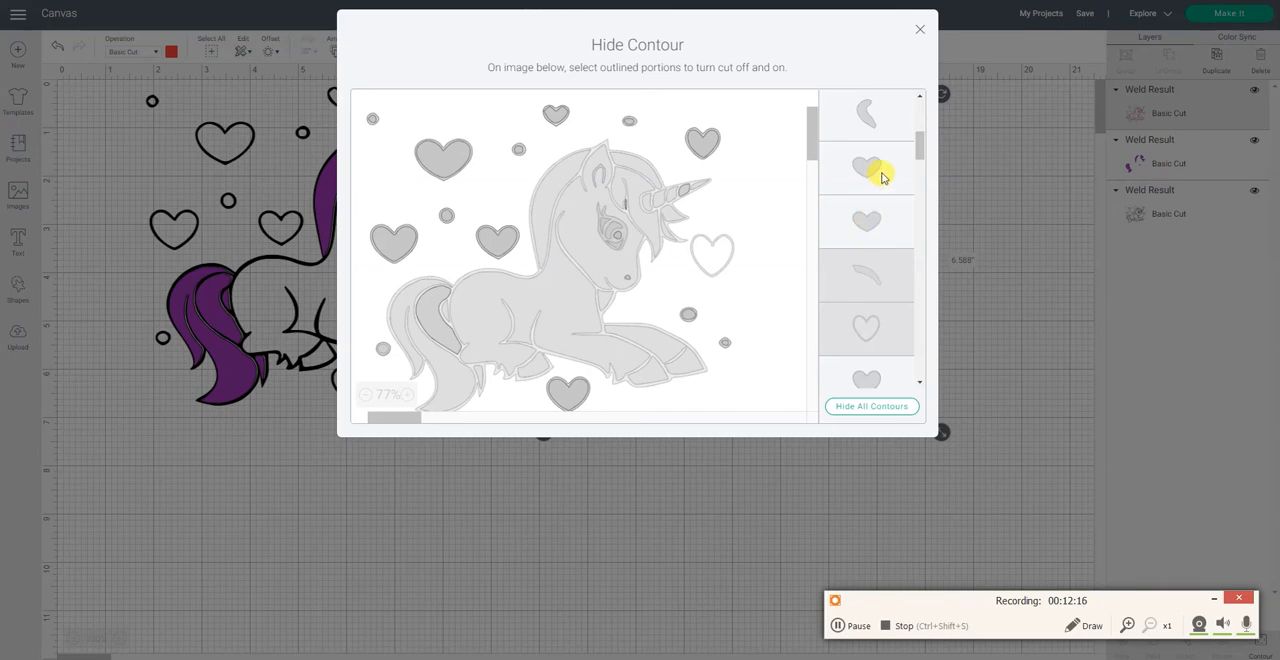
scroll(882, 178, up, 1)
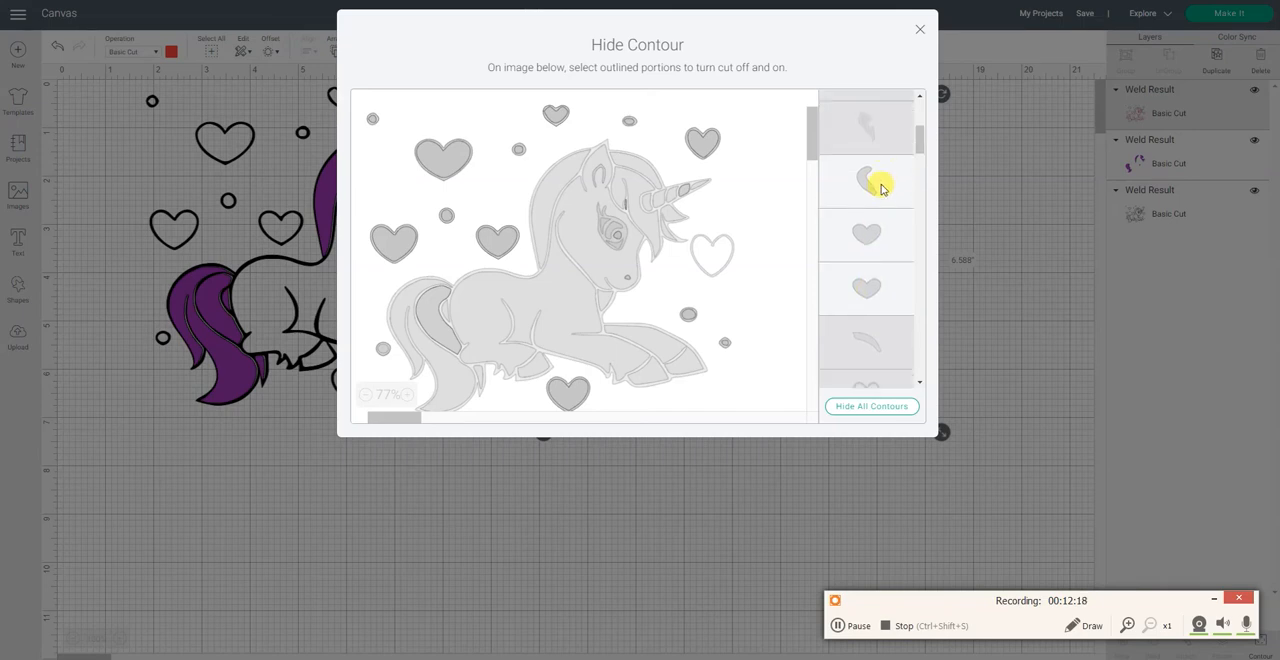
click(881, 188)
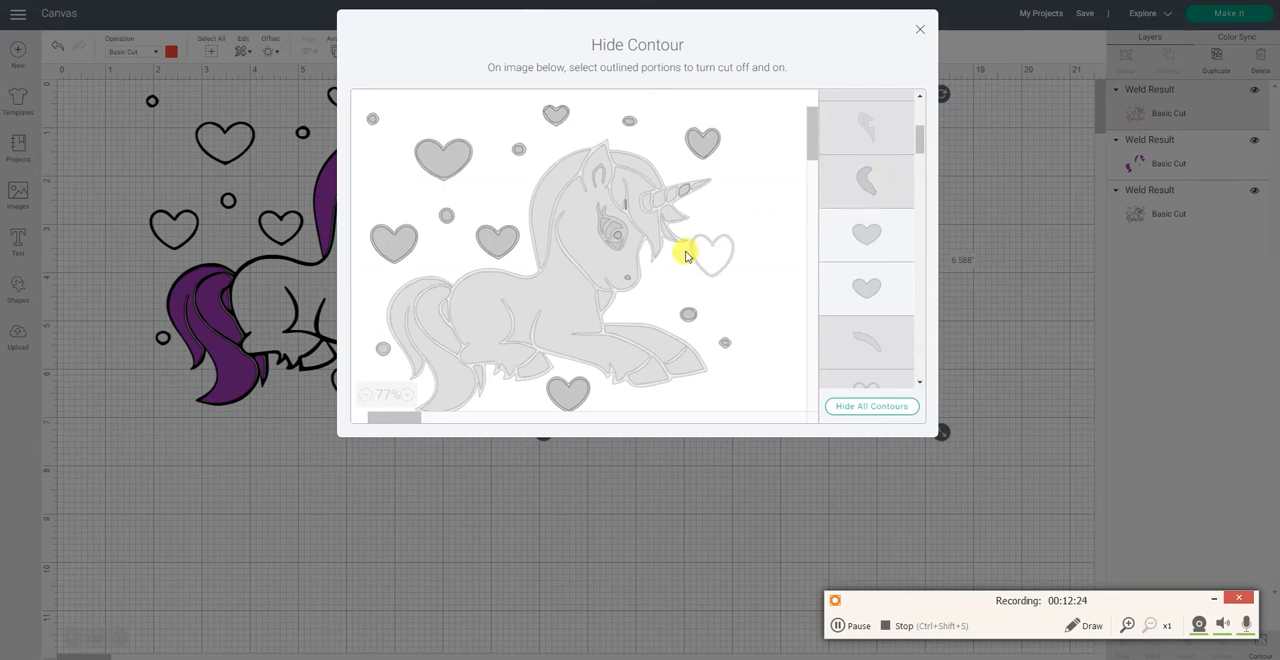
click(920, 30)
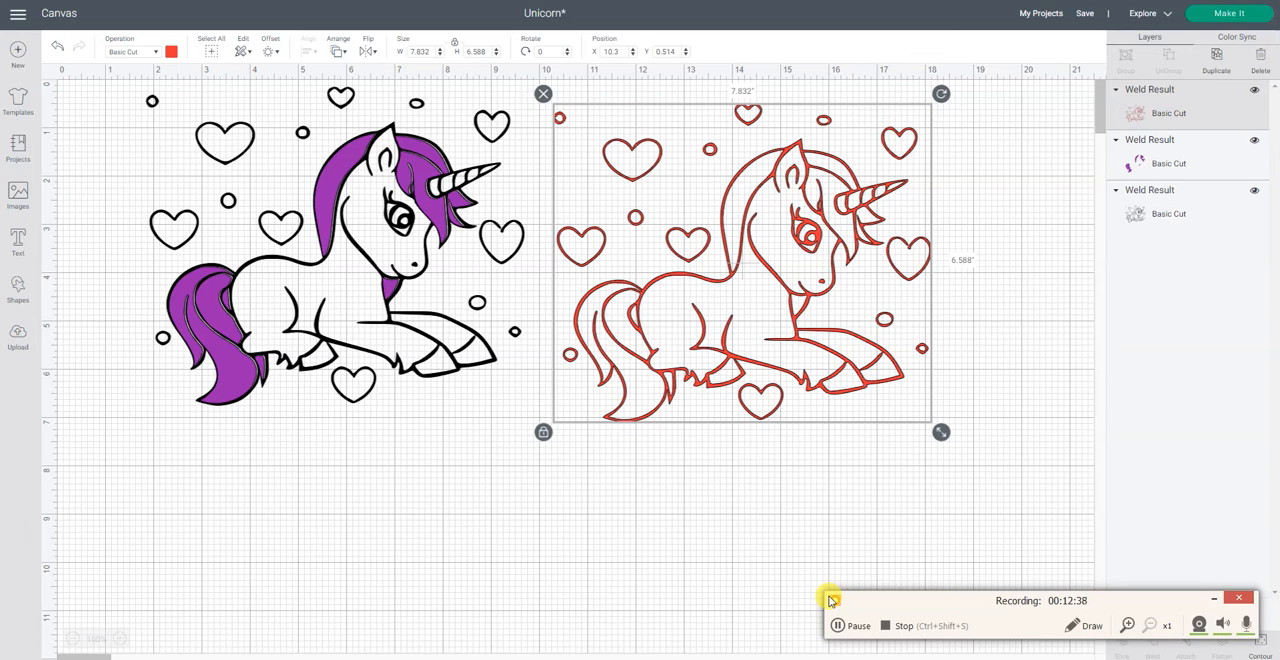
Step: Inspect the red hearts and stray pieces up close and reopen contour editing for the red copy
click(119, 641)
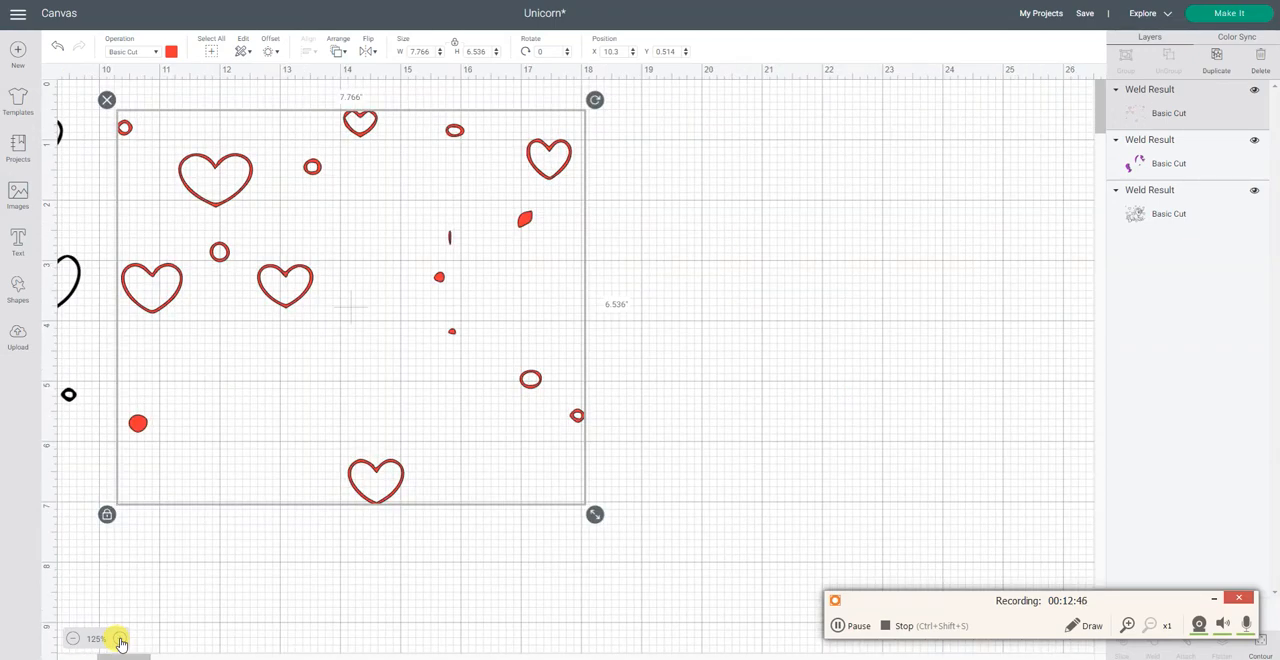
click(119, 641)
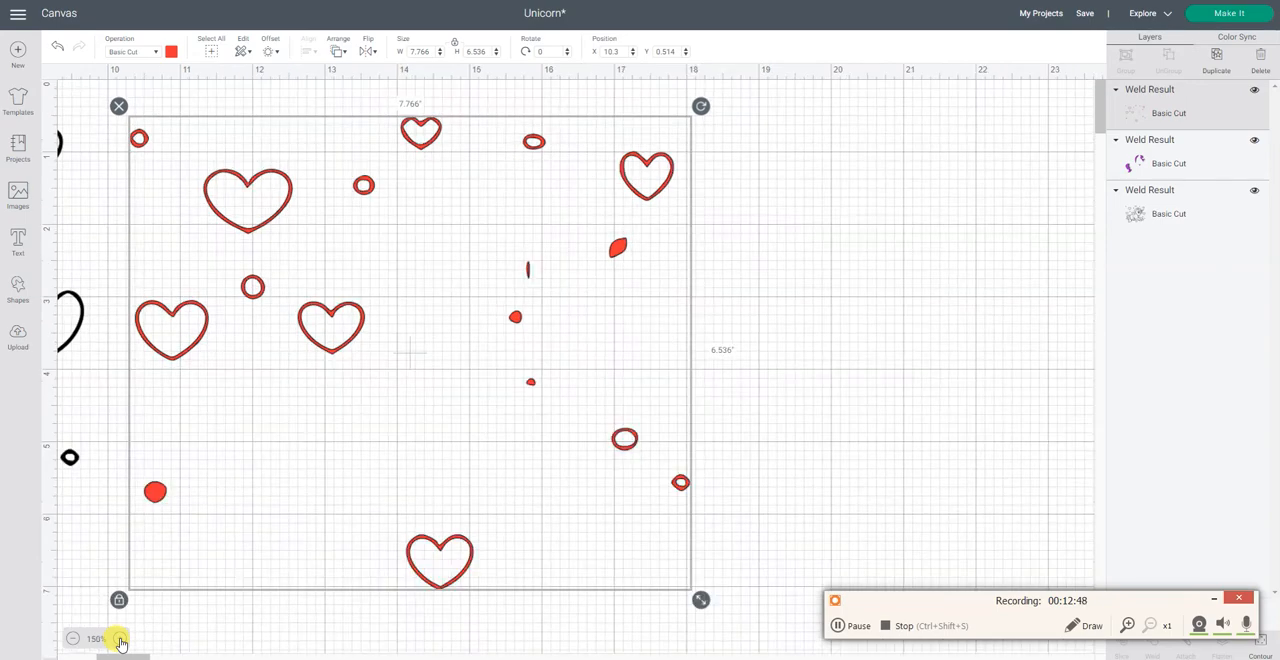
click(119, 641)
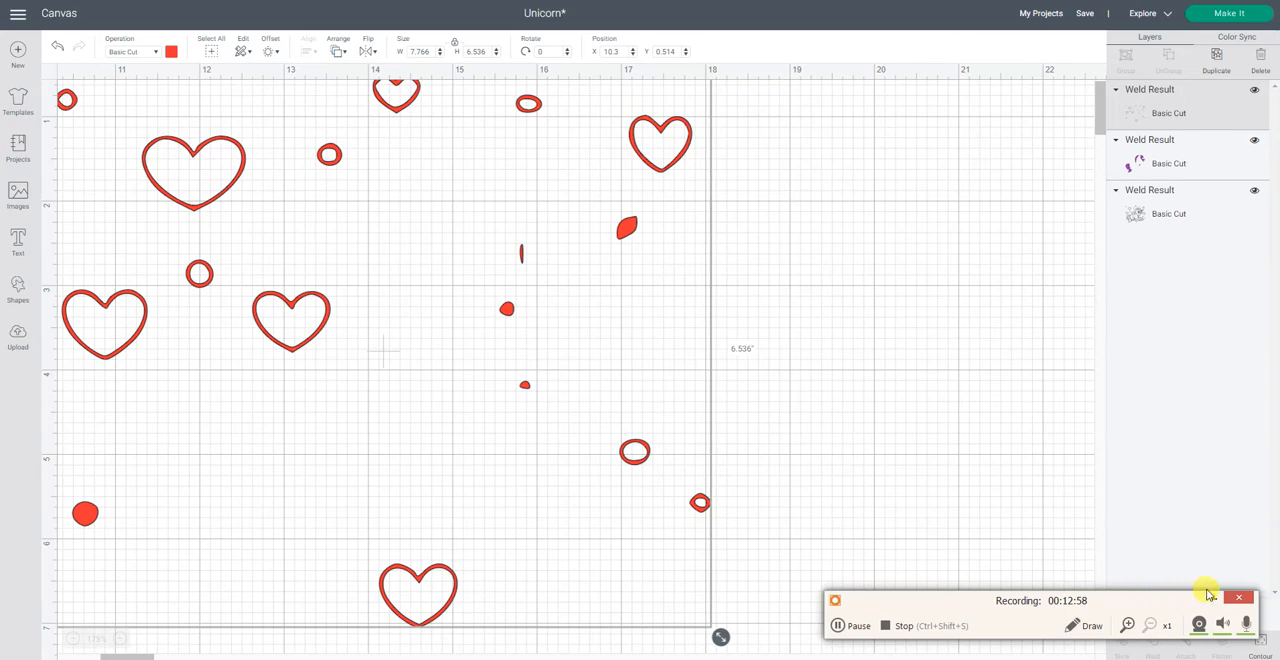
click(1213, 601)
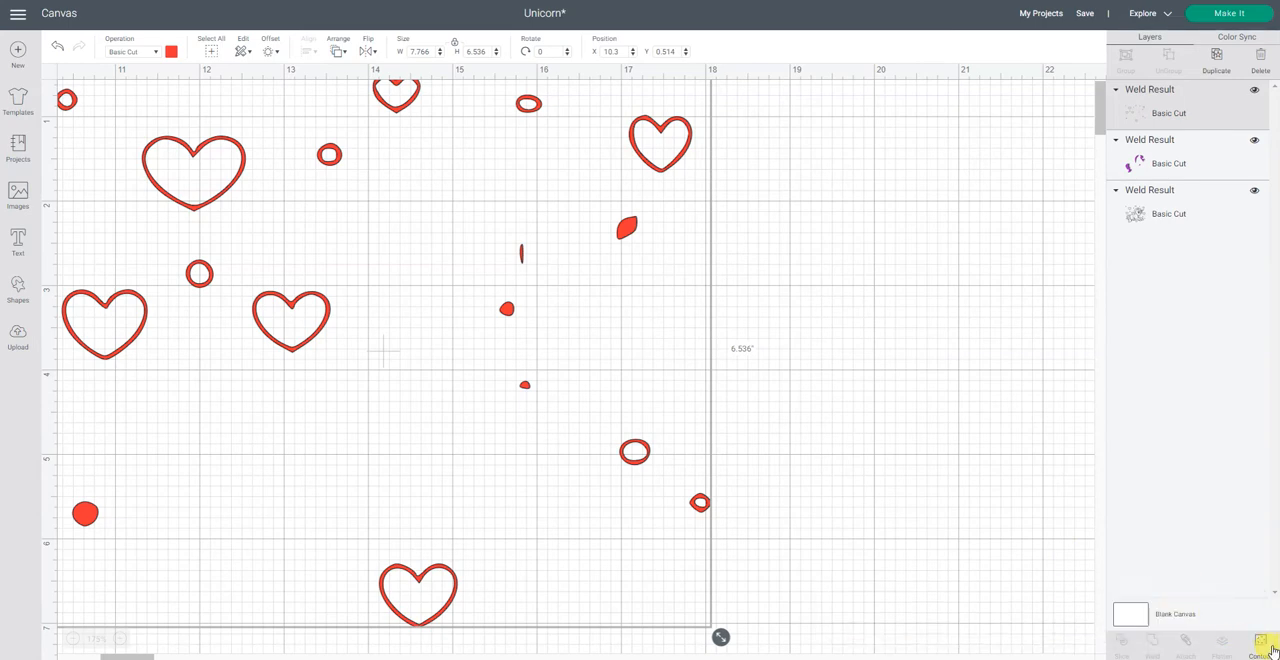
click(1268, 648)
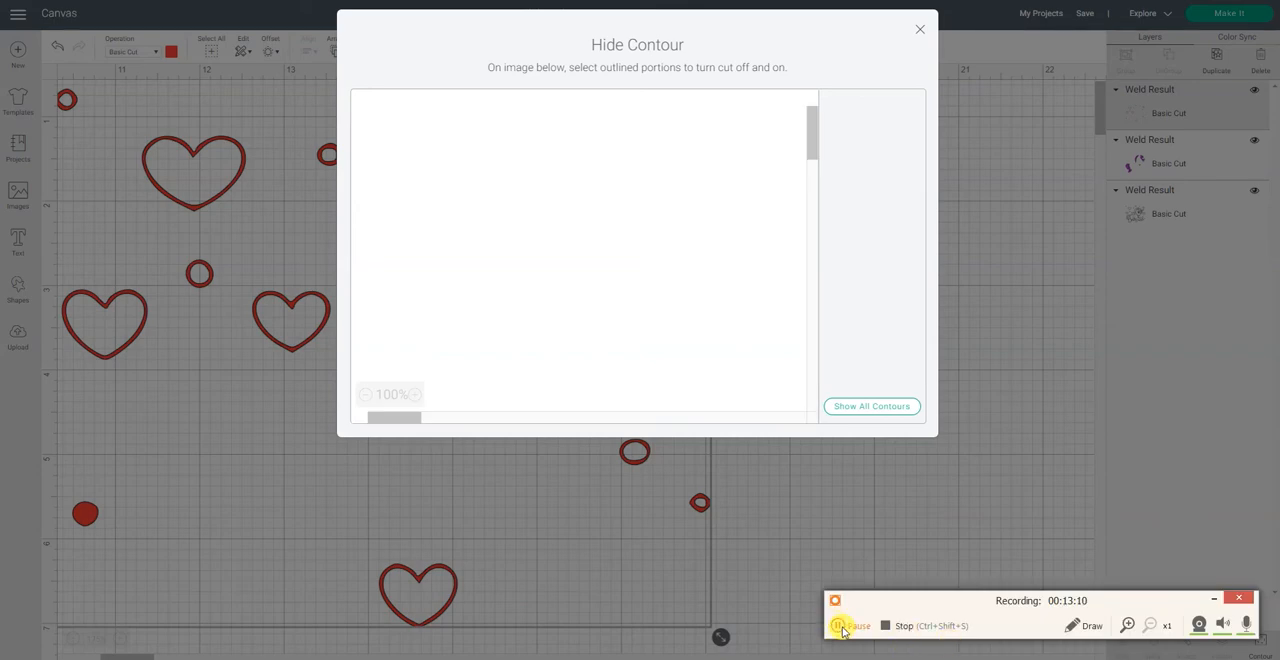
click(840, 628)
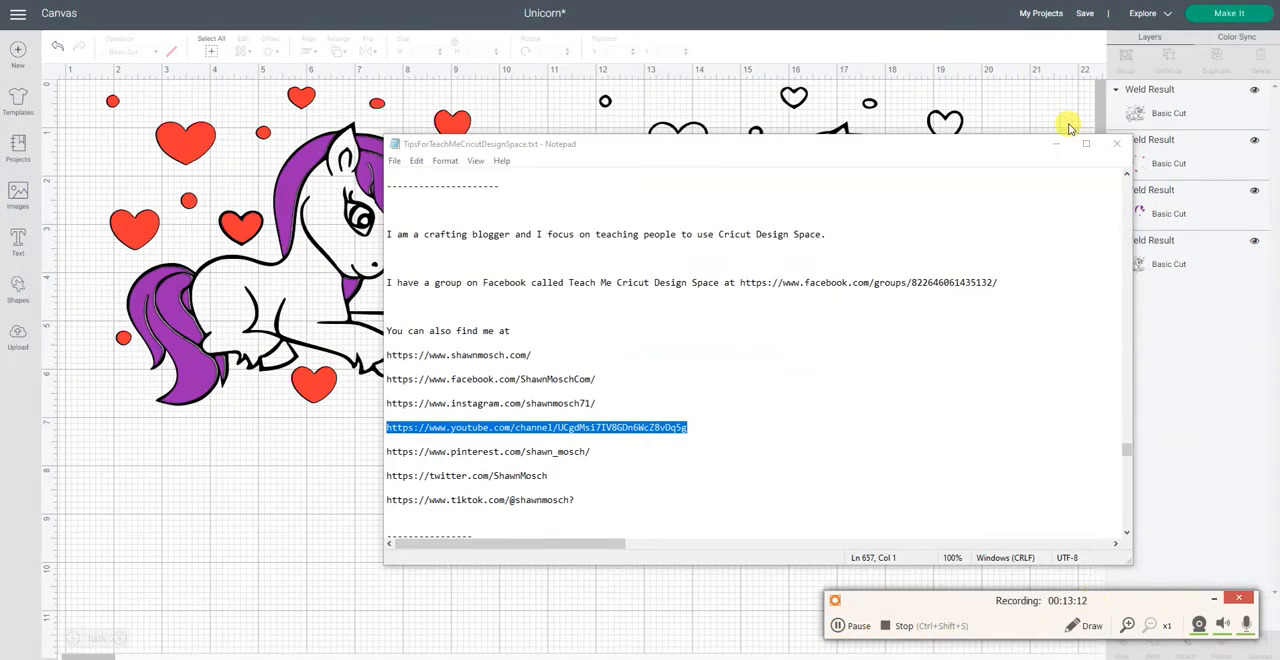
Step: Recolor the new black outline copy white and open it for contour editing
click(1055, 143)
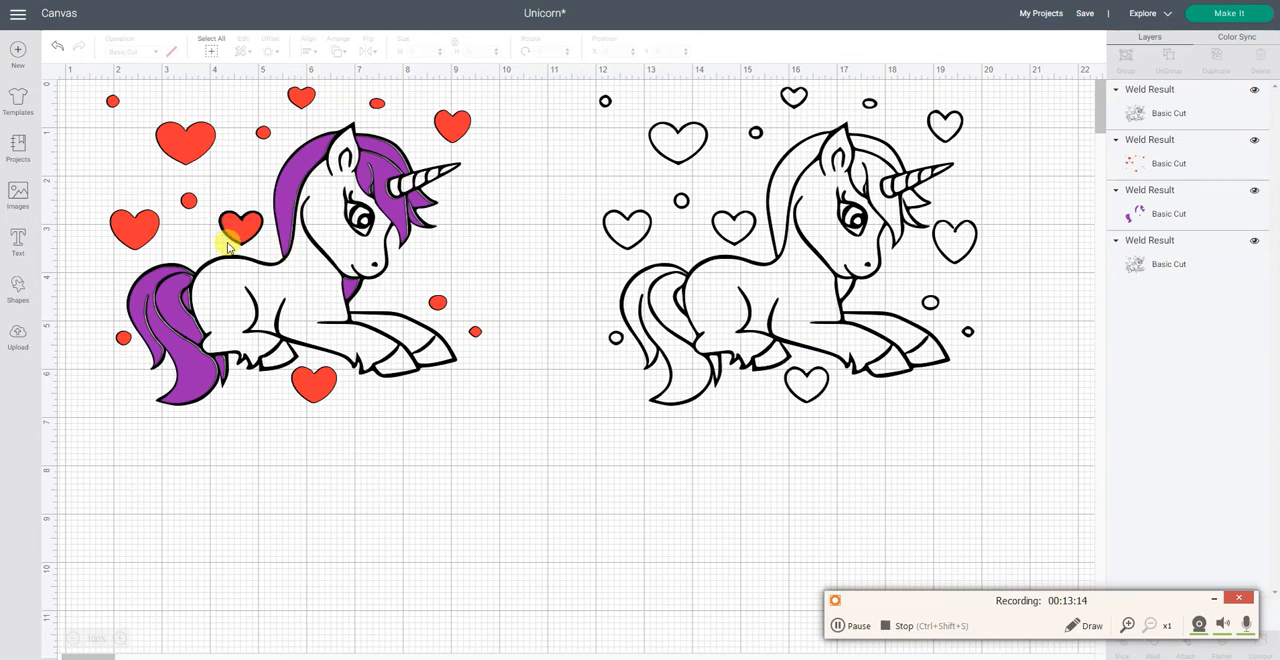
click(762, 338)
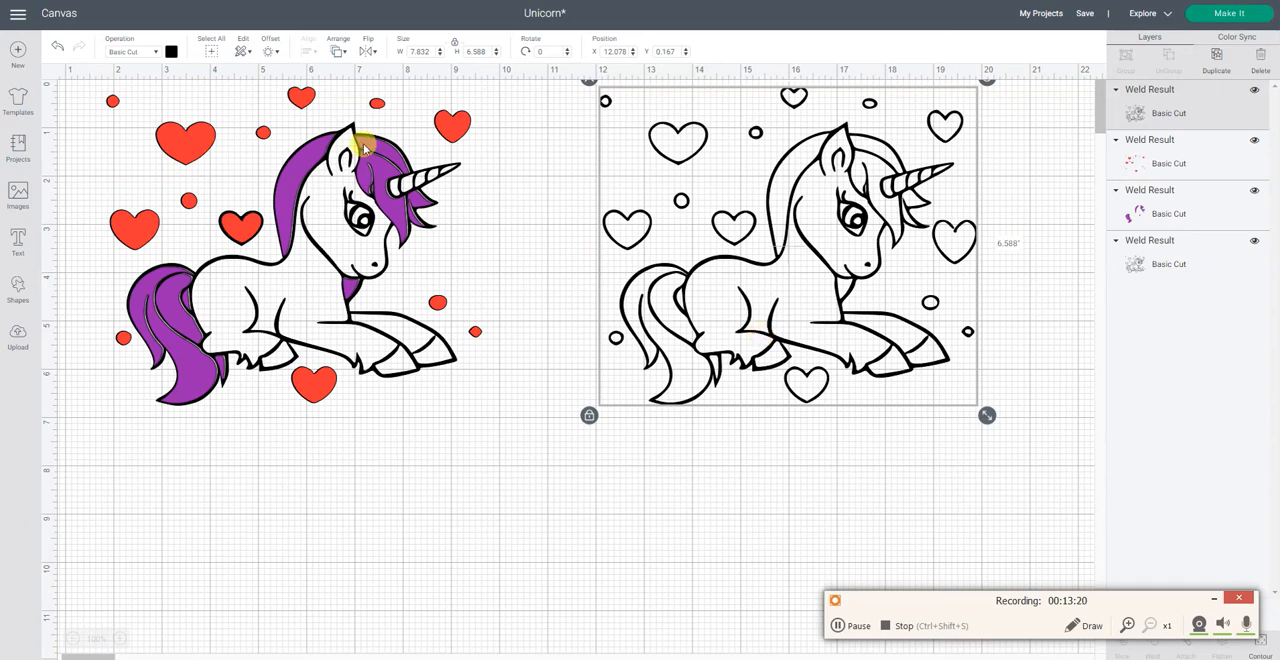
click(171, 52)
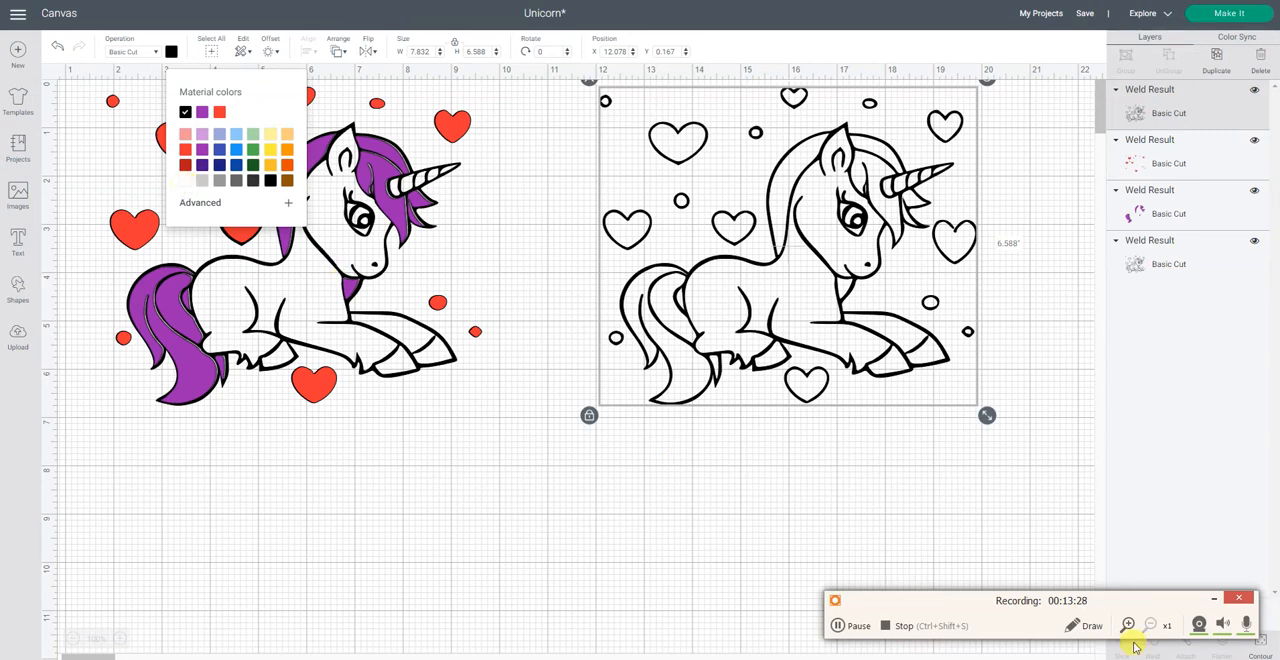
click(1224, 598)
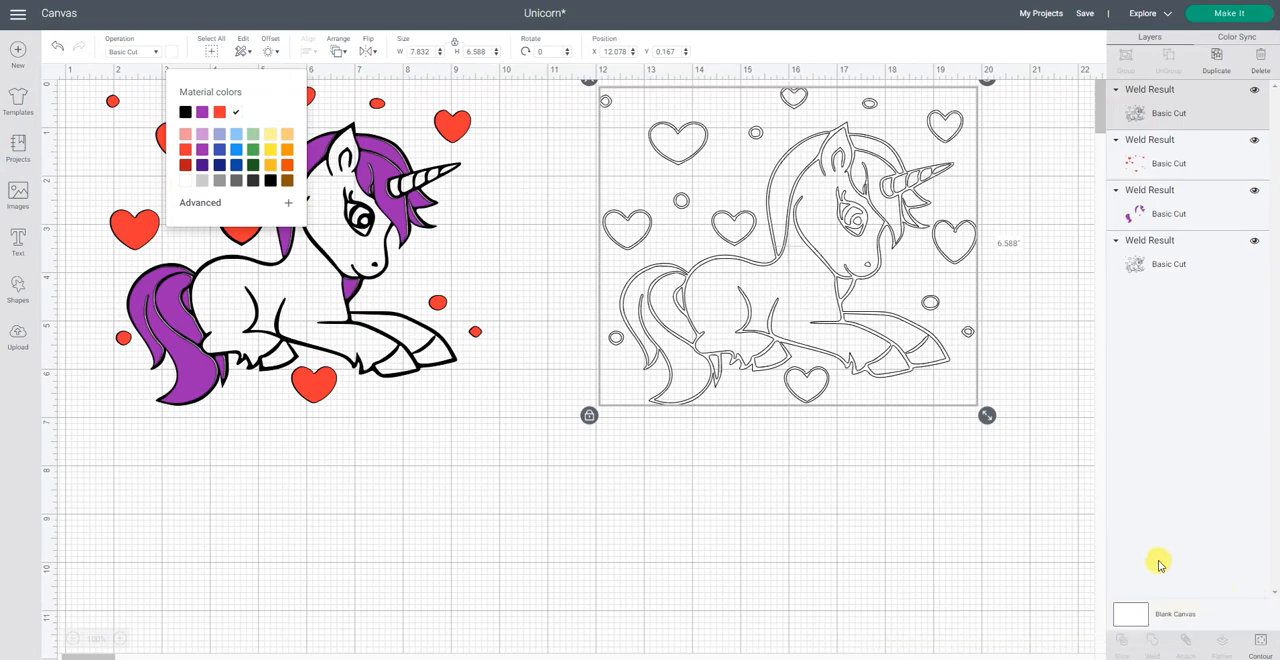
click(1260, 644)
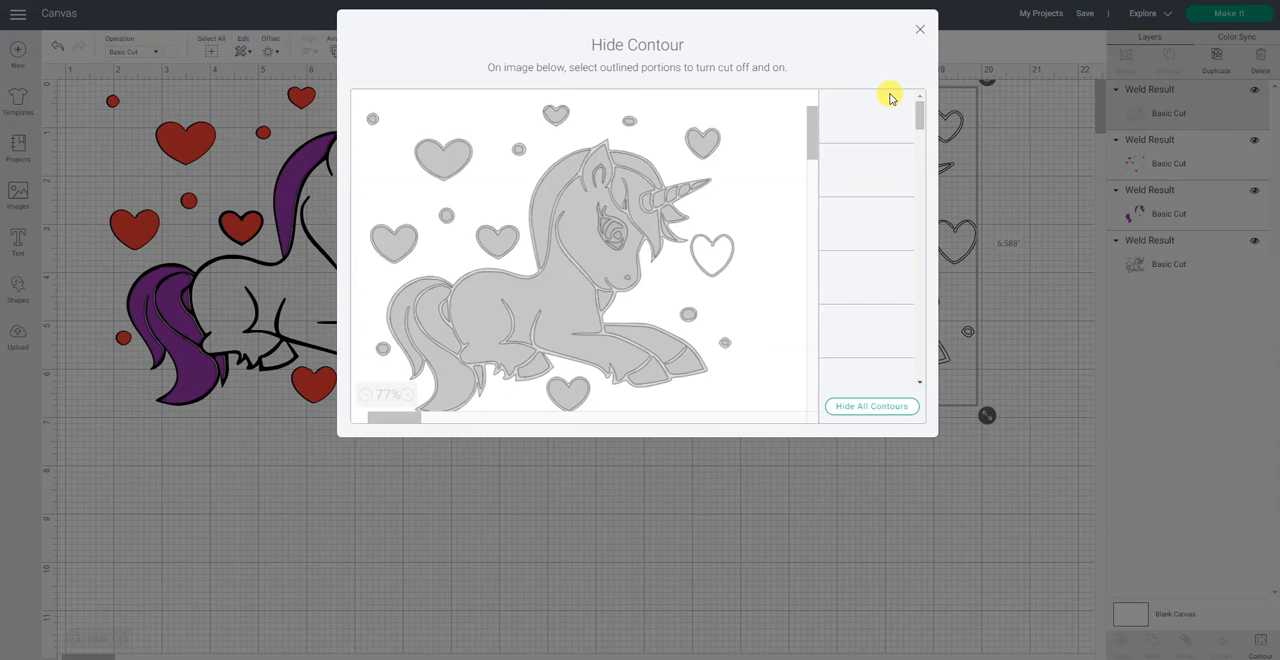
Step: Hide the white copy's overall outline, large tail lock, back mane strip and front leg contours, leaving the body contour on
click(887, 113)
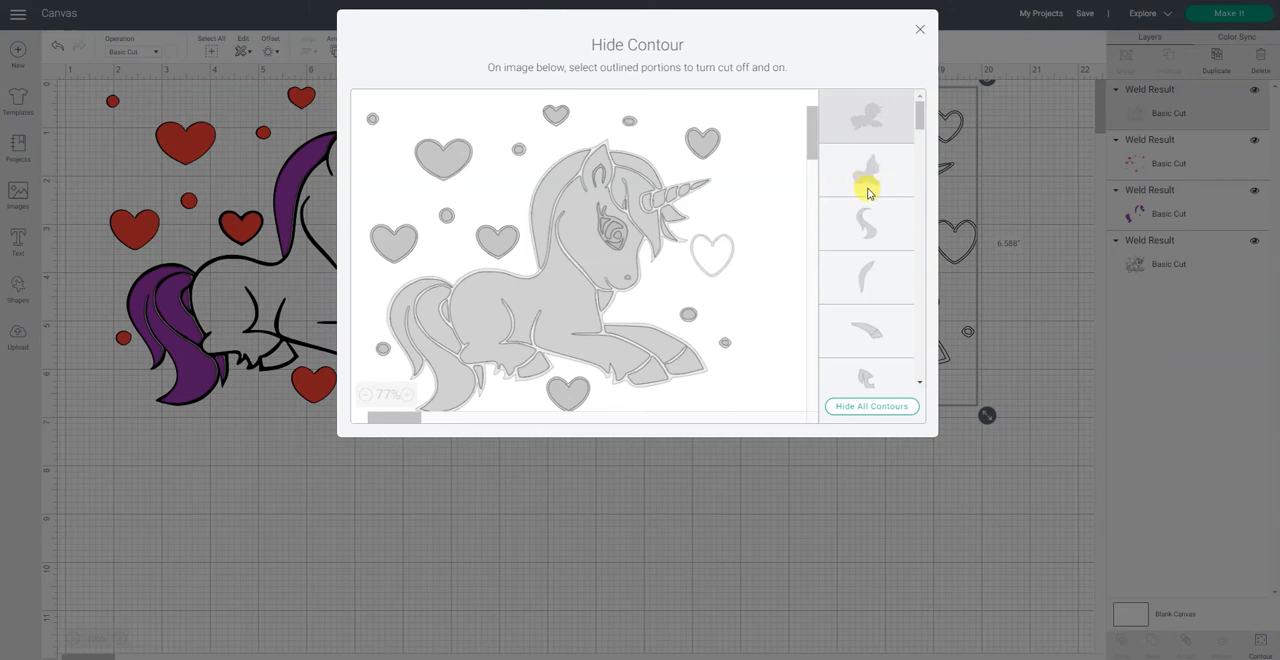
click(887, 238)
click(887, 277)
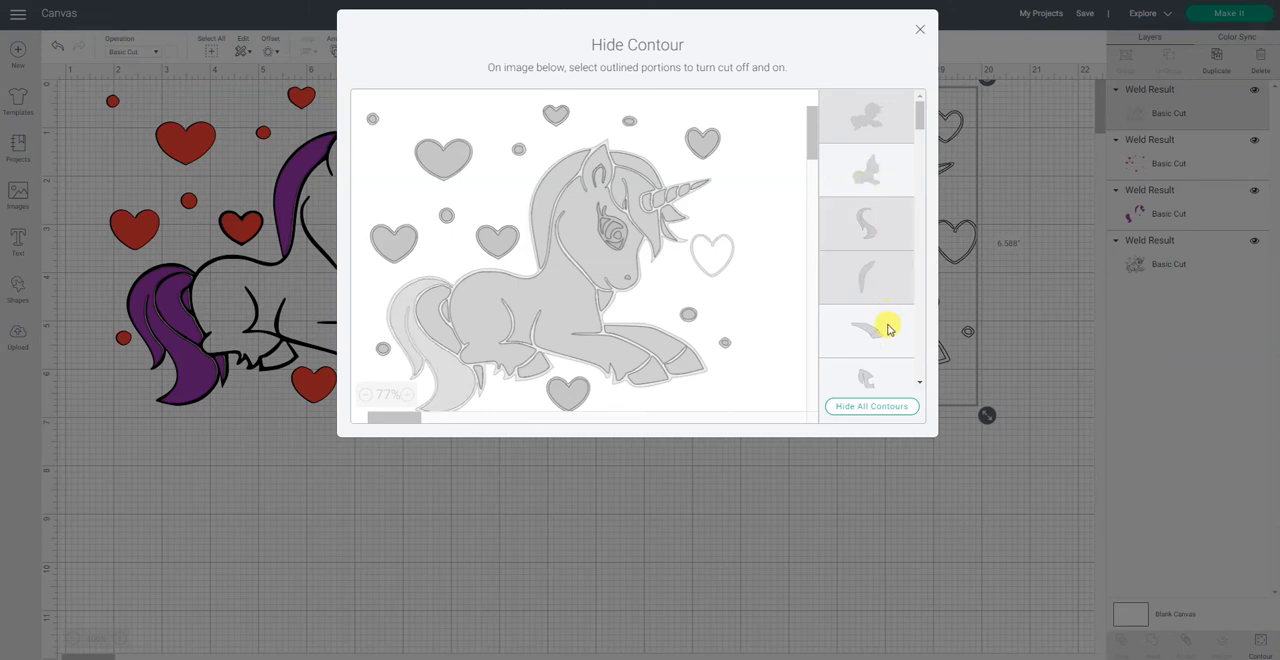
click(888, 330)
Step: Hide the white copy's forelock contour and the crescent-shaped tail contour
scroll(893, 332, down, 1)
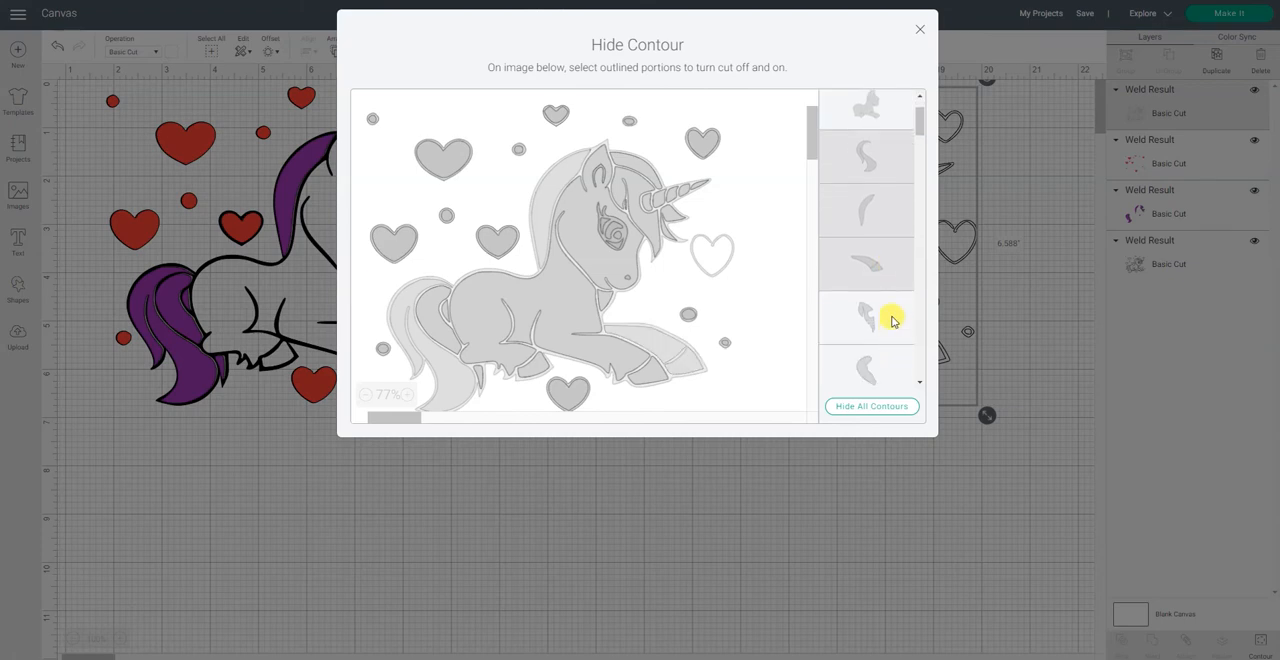
click(893, 320)
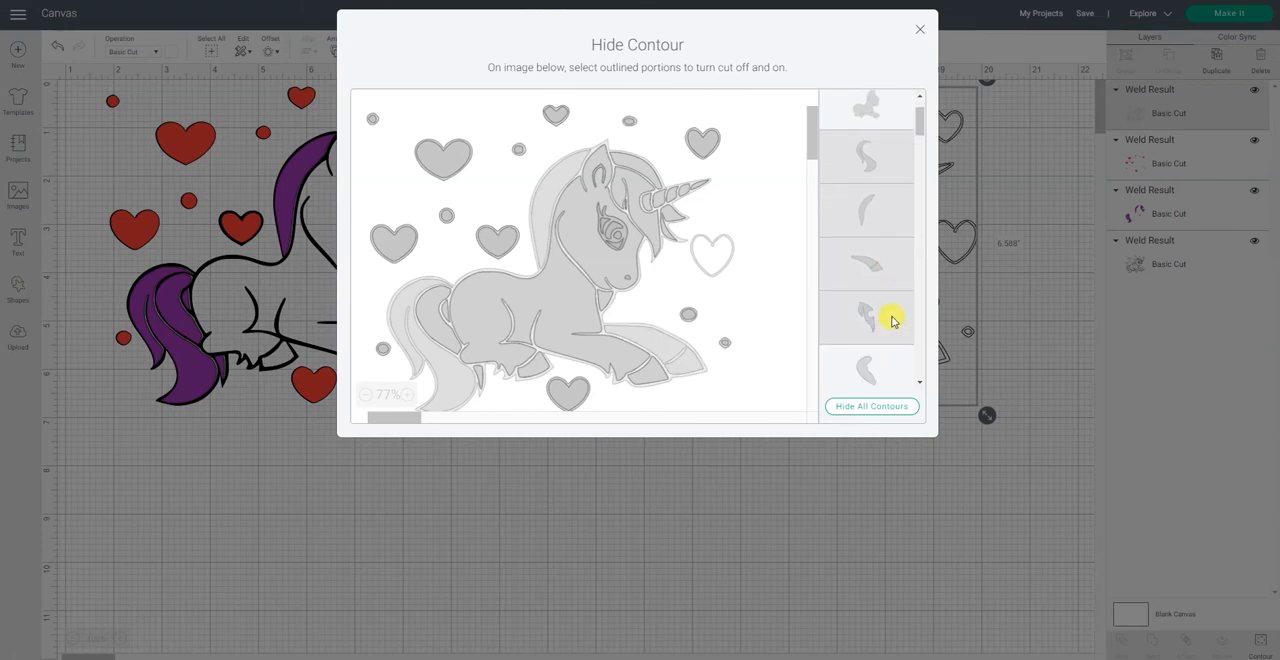
scroll(891, 318, down, 1)
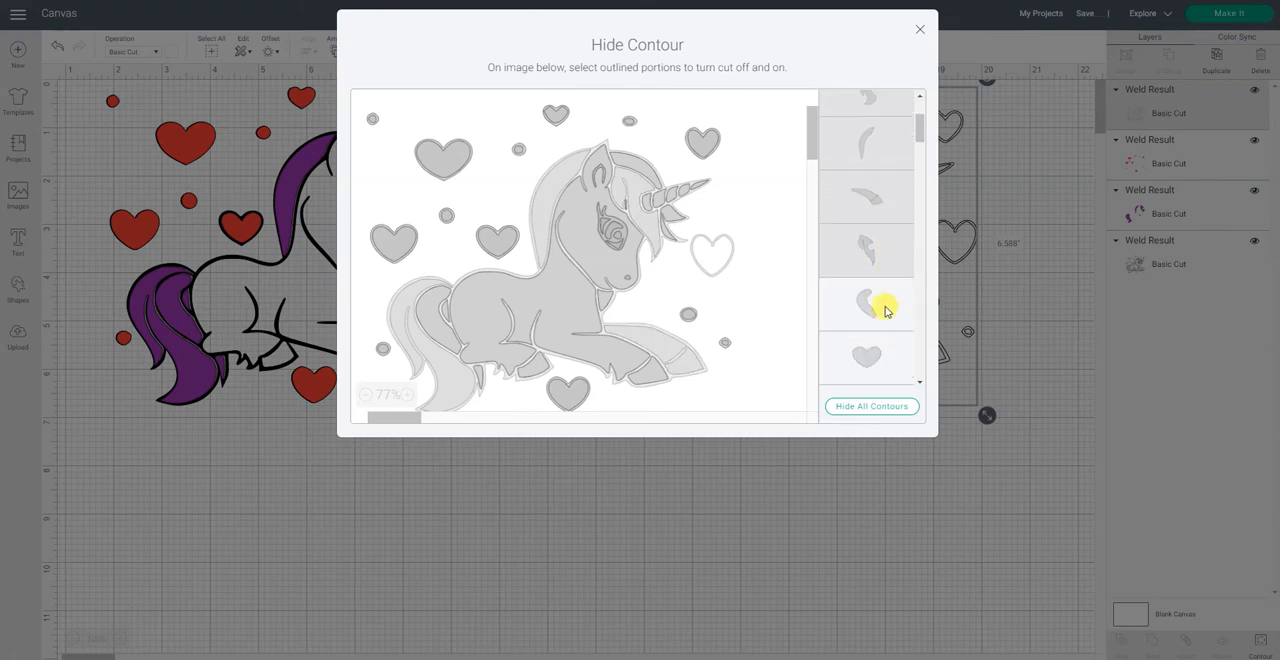
click(885, 310)
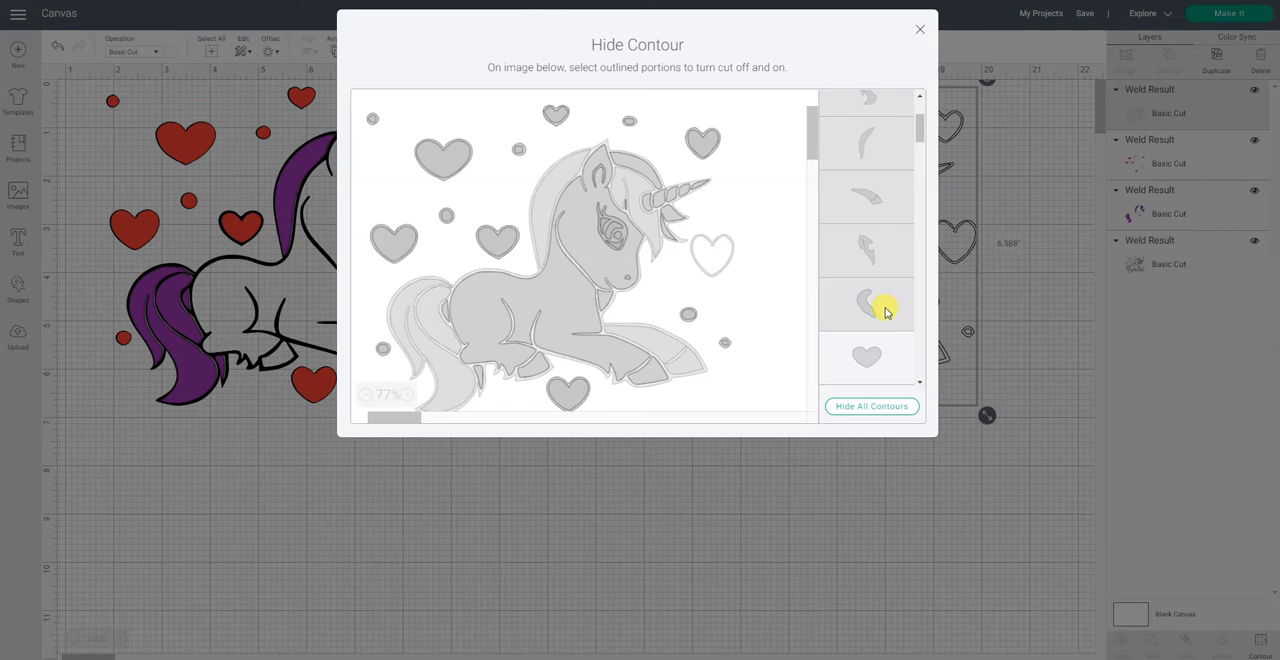
Step: Hide the white copy's largest heart contours, the heart outline and the thin arched strip between them
click(876, 355)
scroll(876, 352, down, 2)
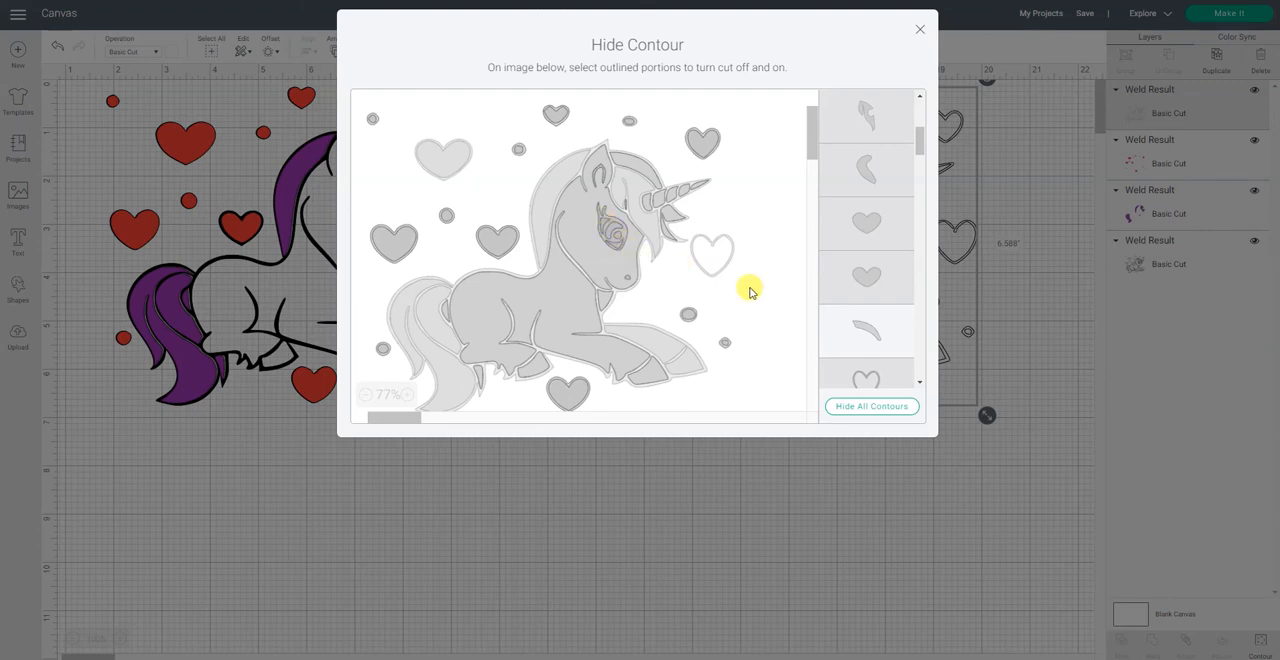
click(891, 329)
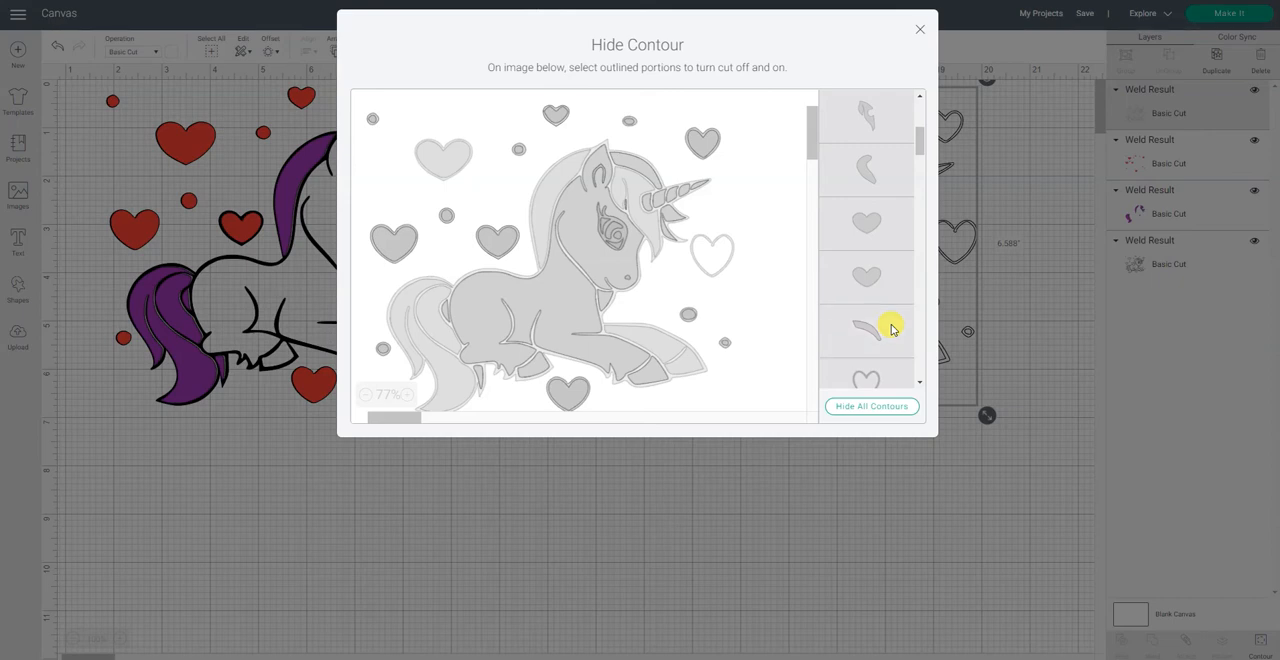
scroll(891, 329, down, 3)
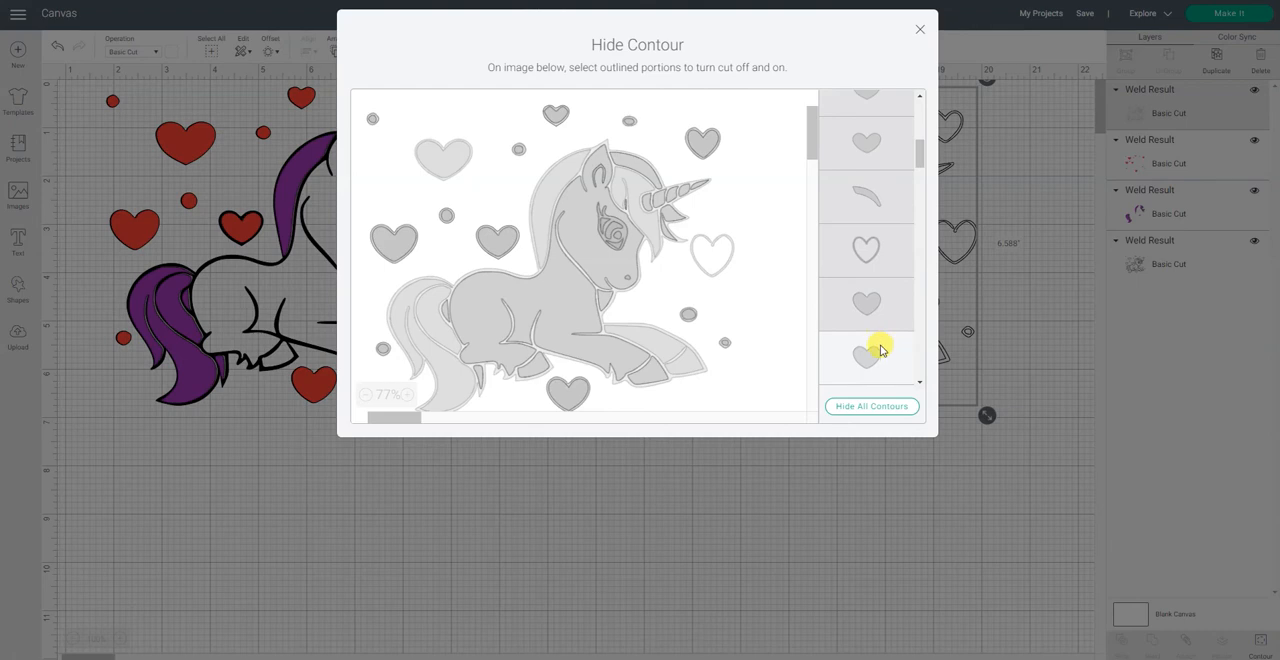
click(880, 349)
scroll(877, 346, down, 3)
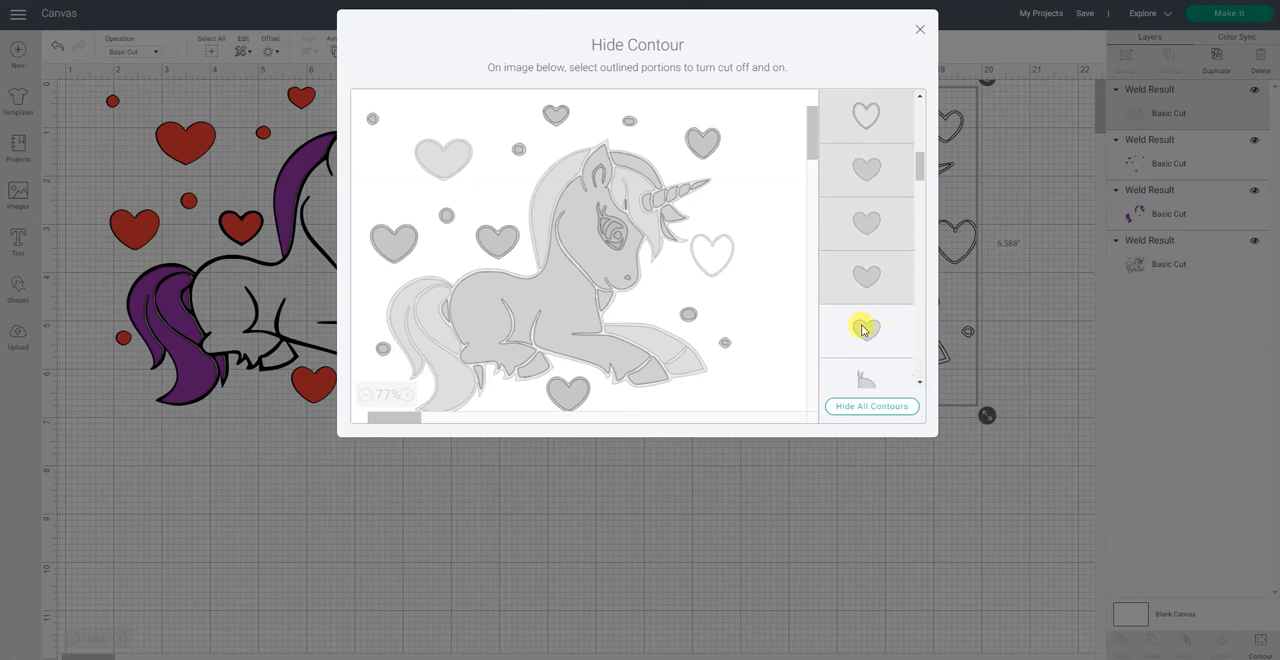
Step: Hide two more heart contours and the leaf-like pointed piece between them on the white copy
click(863, 330)
scroll(866, 326, down, 3)
click(870, 258)
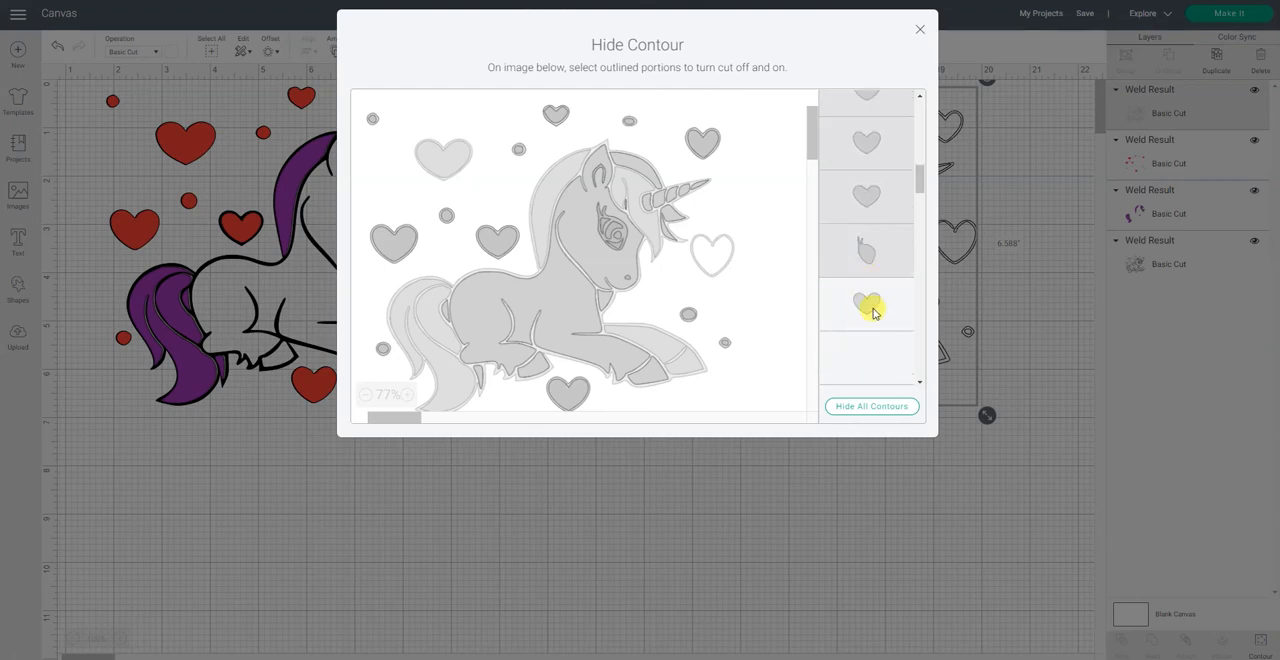
click(872, 312)
scroll(872, 311, down, 3)
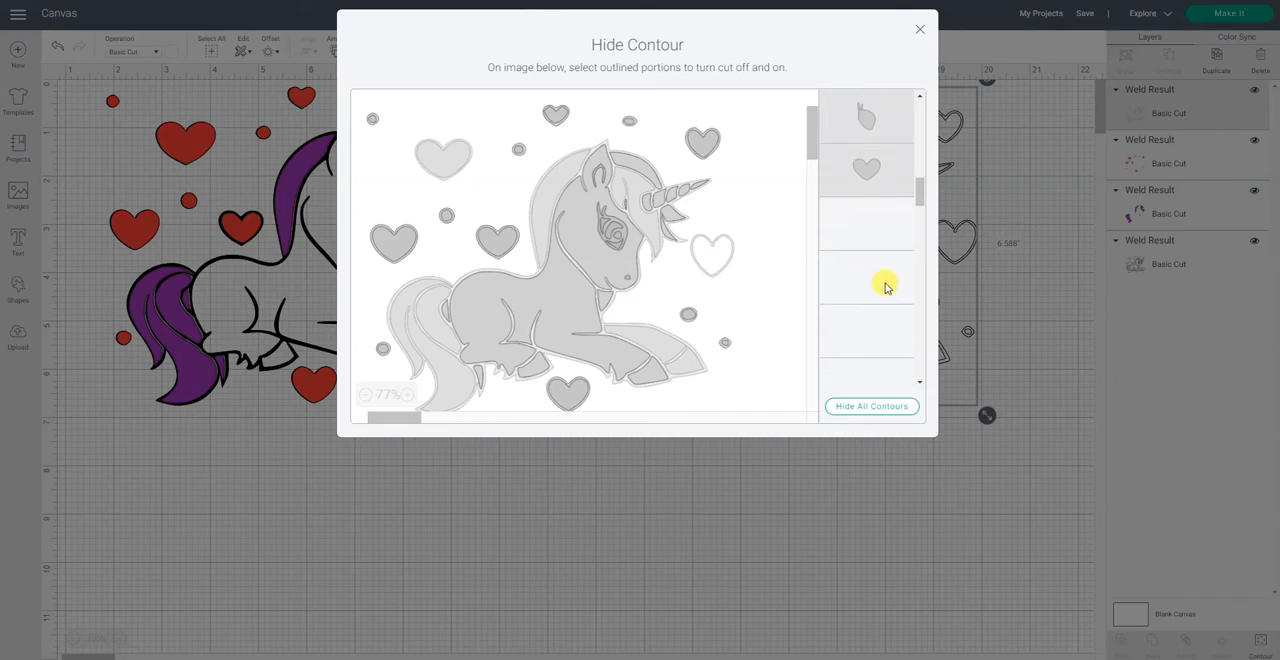
Step: Hide two more heart contours and the curved hair tuft contour on the white copy, leaving the hoof contour between them on
click(872, 230)
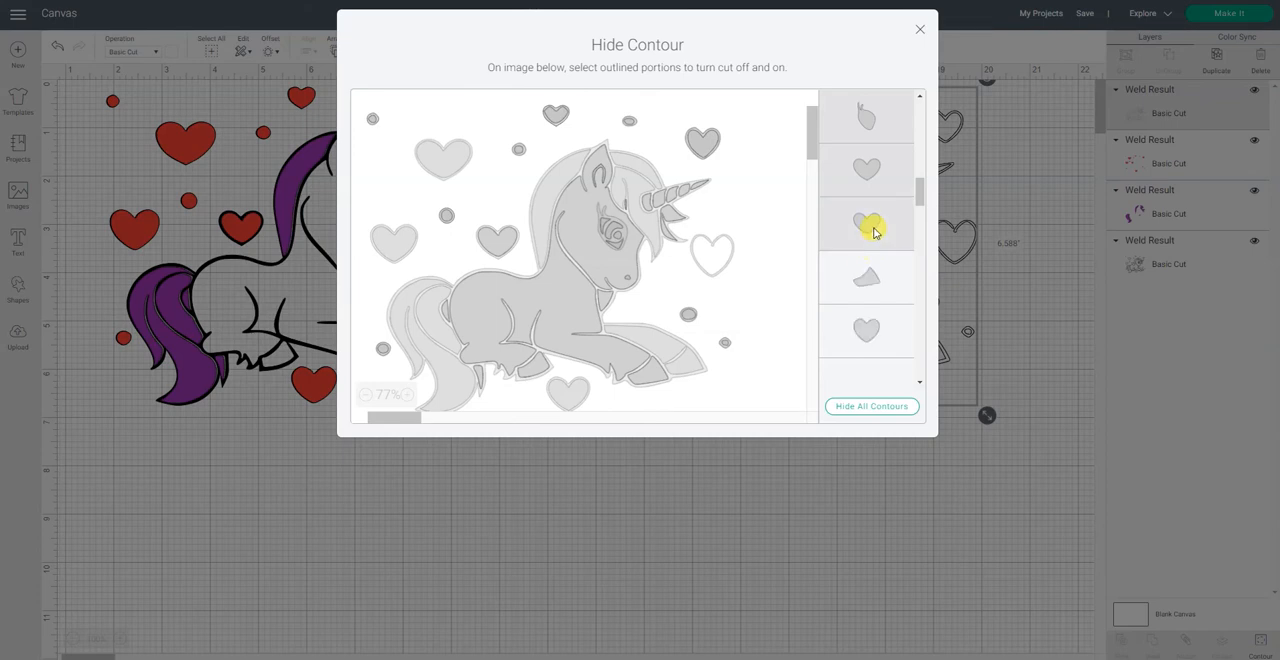
click(879, 290)
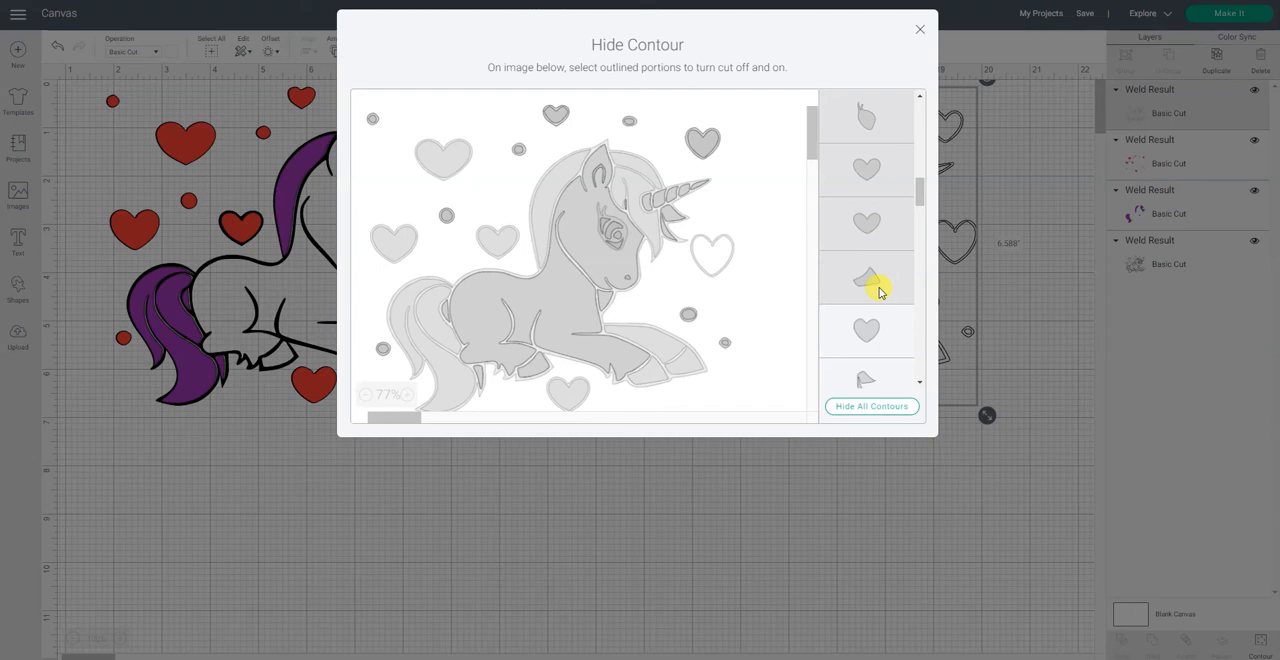
click(879, 290)
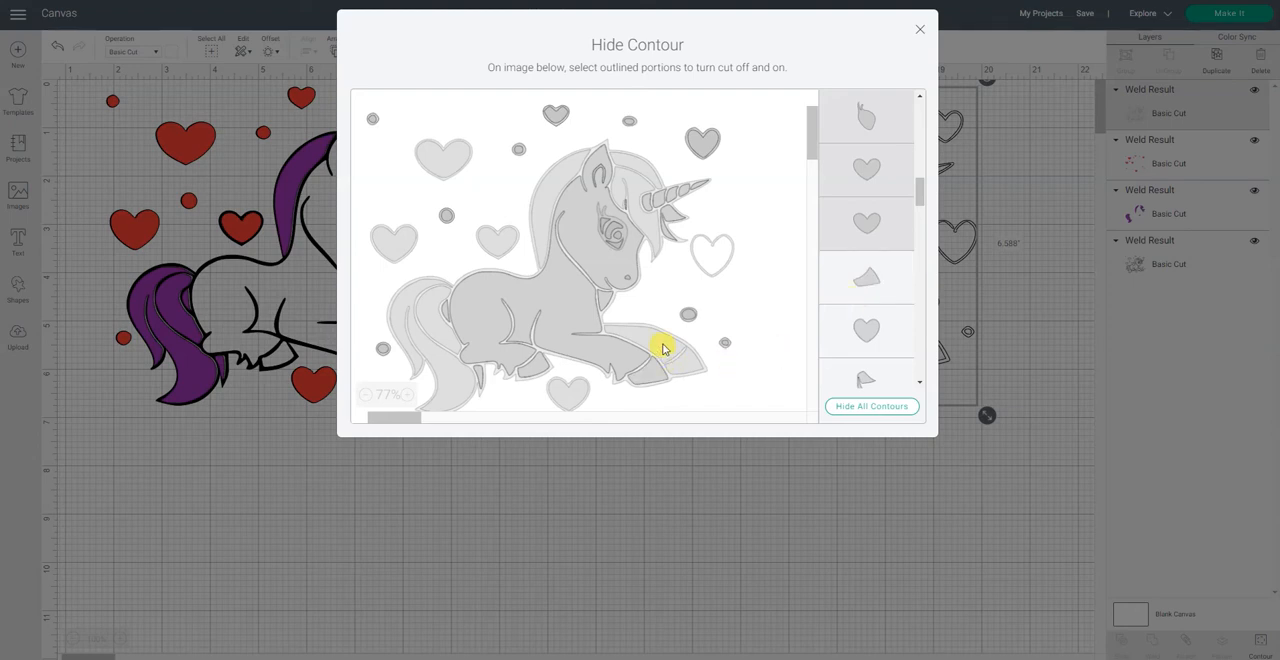
click(877, 343)
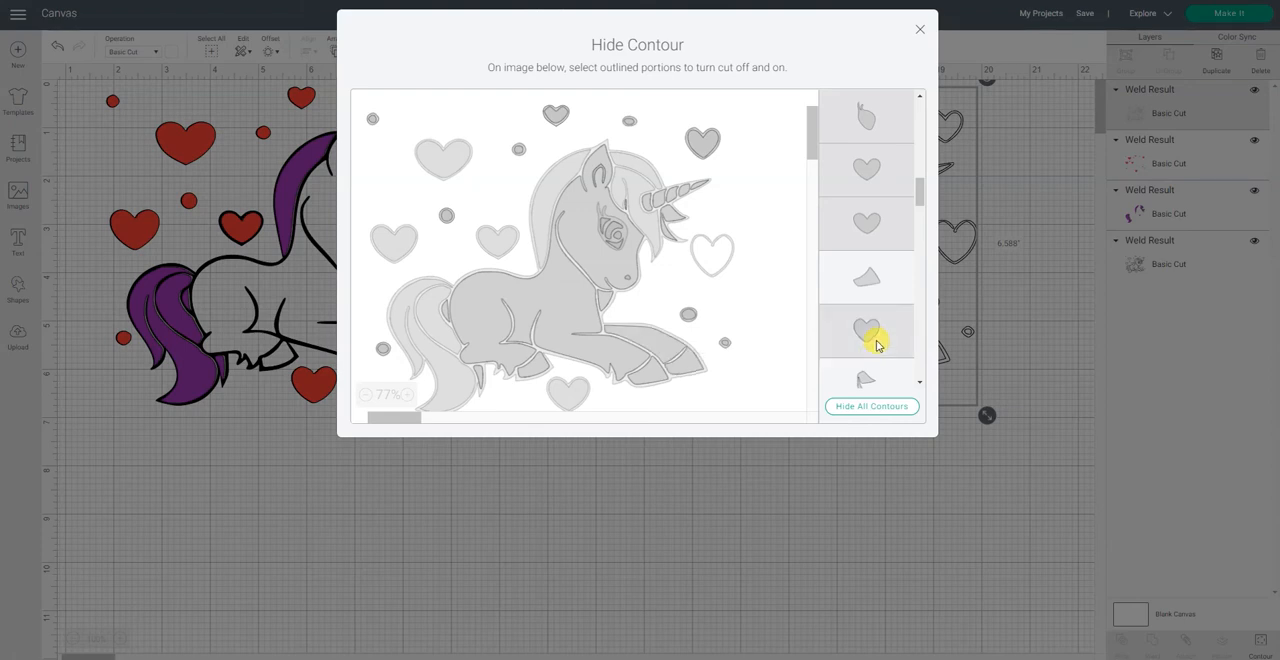
scroll(877, 343, down, 1)
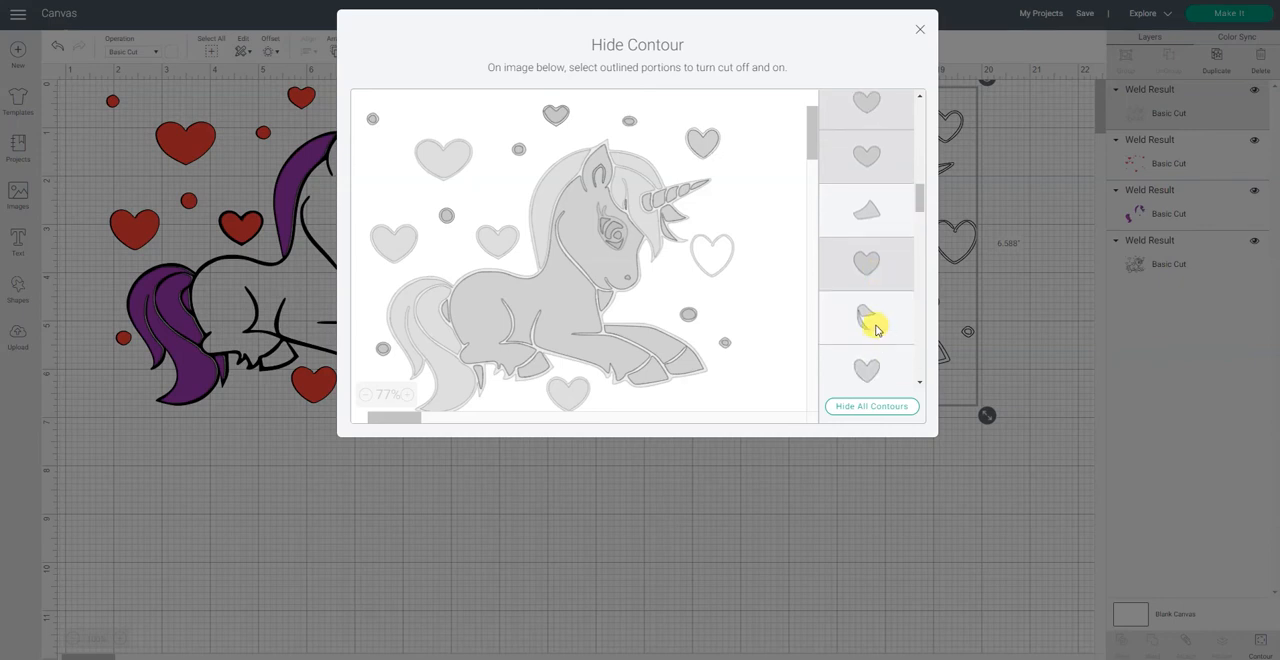
click(876, 328)
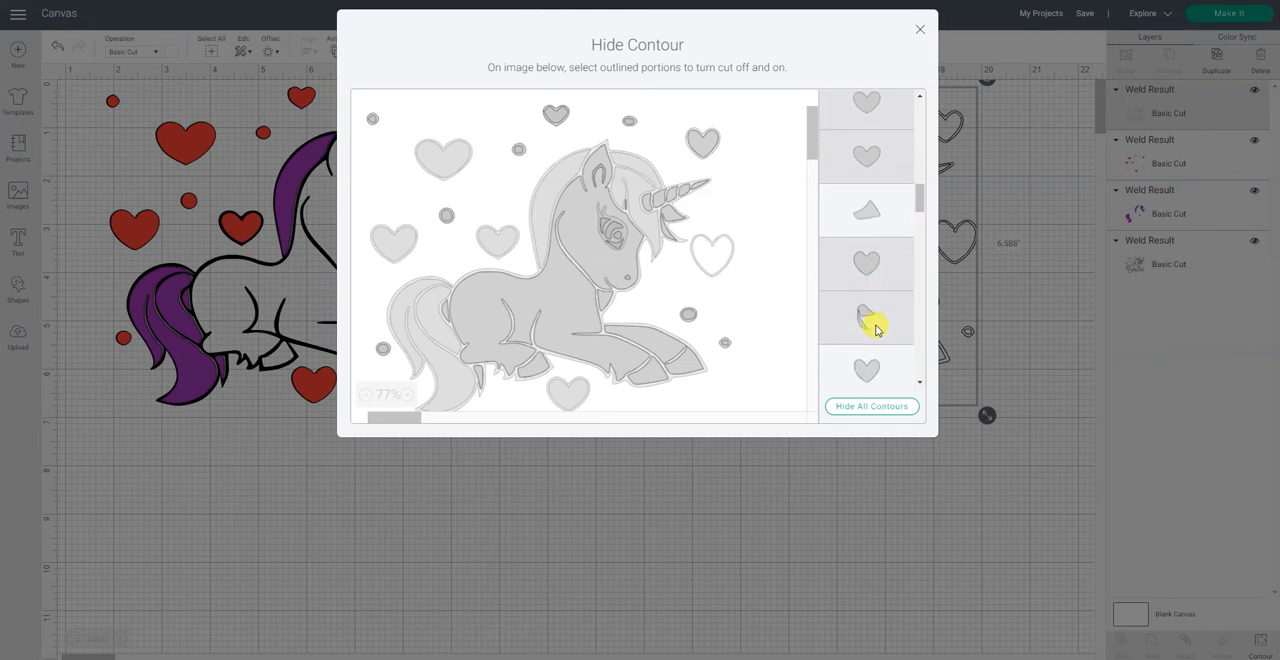
Step: Hide the next three heart contours on the white copy, keeping the curved hoof contour between them on
scroll(875, 325, down, 3)
click(868, 250)
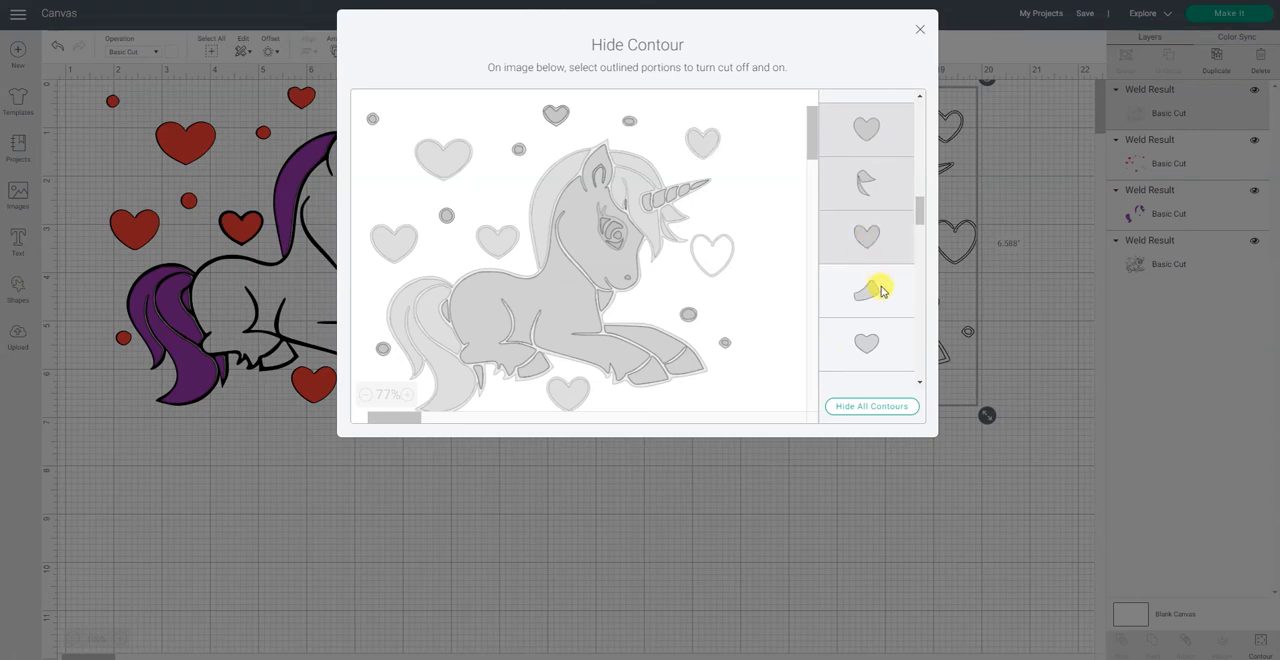
click(880, 290)
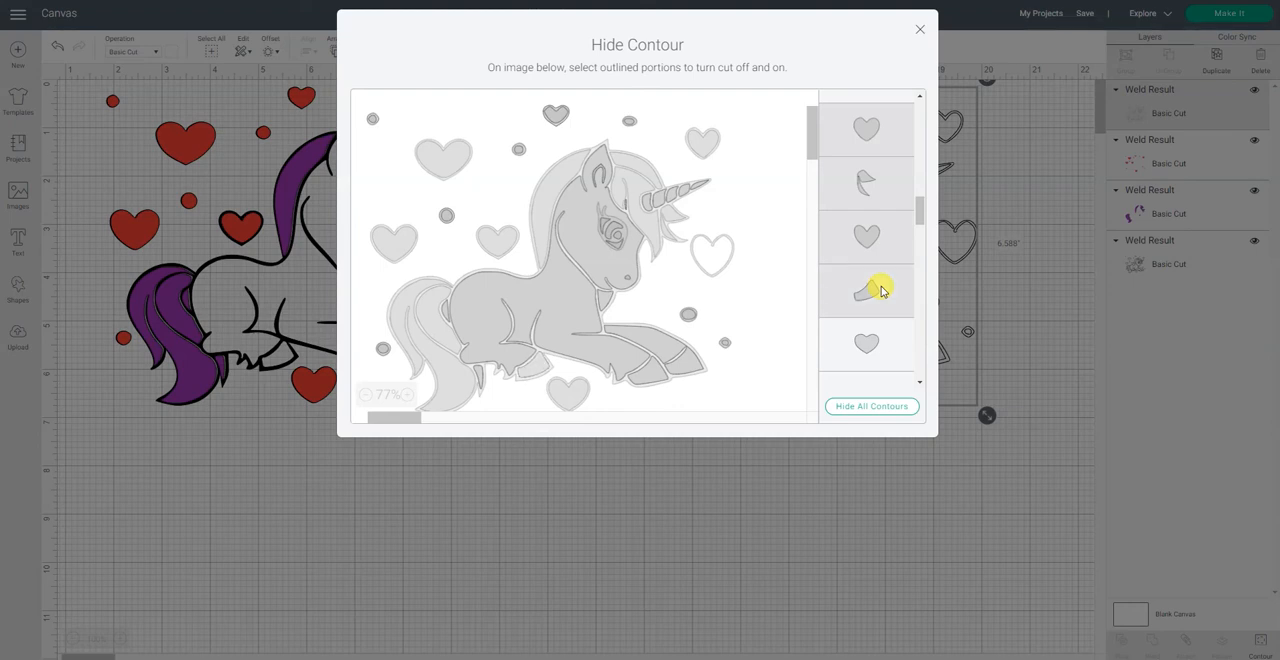
click(881, 290)
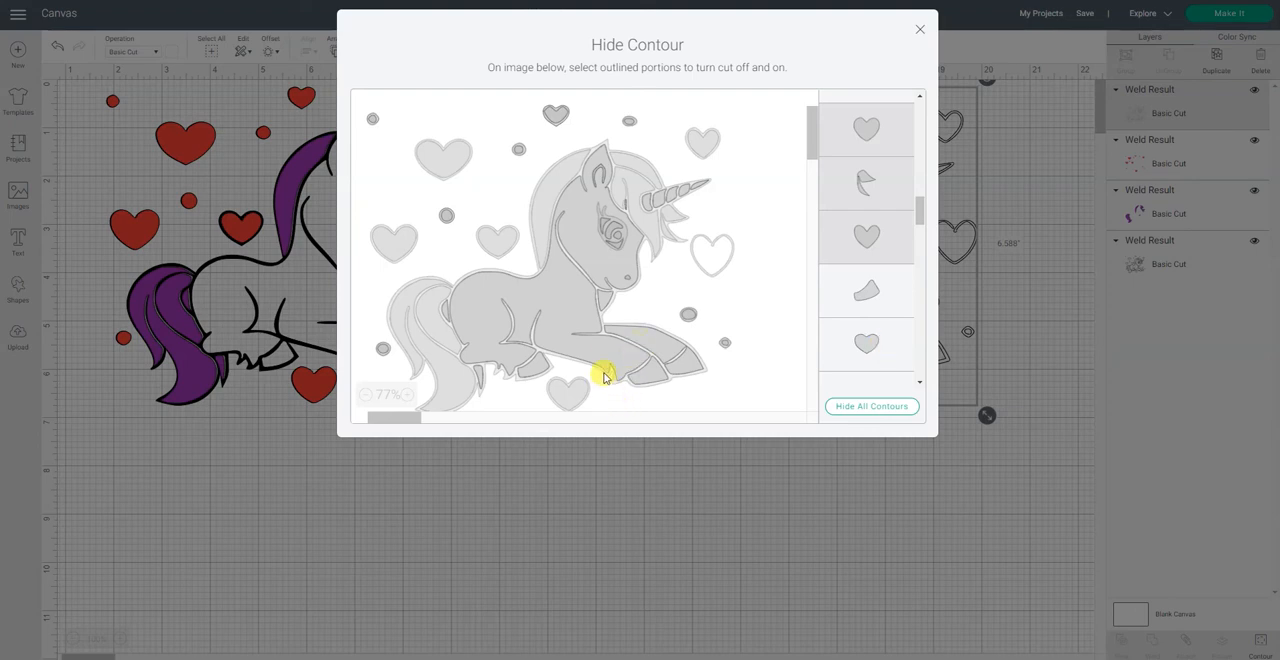
click(871, 346)
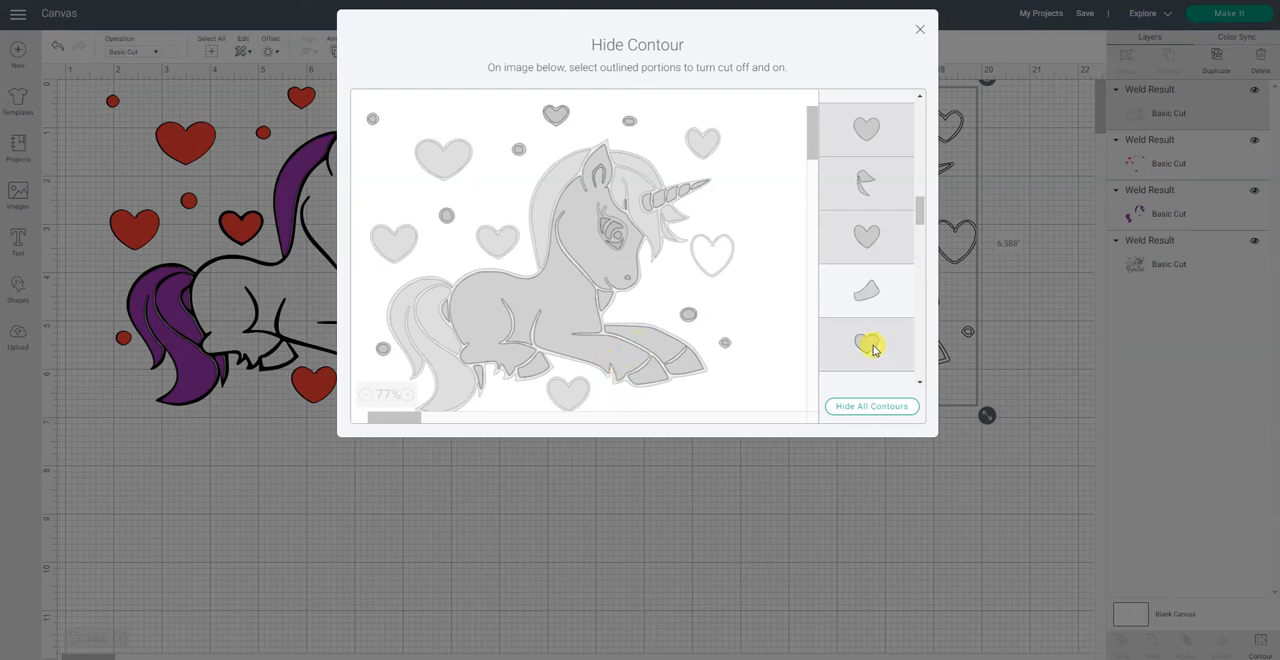
scroll(870, 346, down, 2)
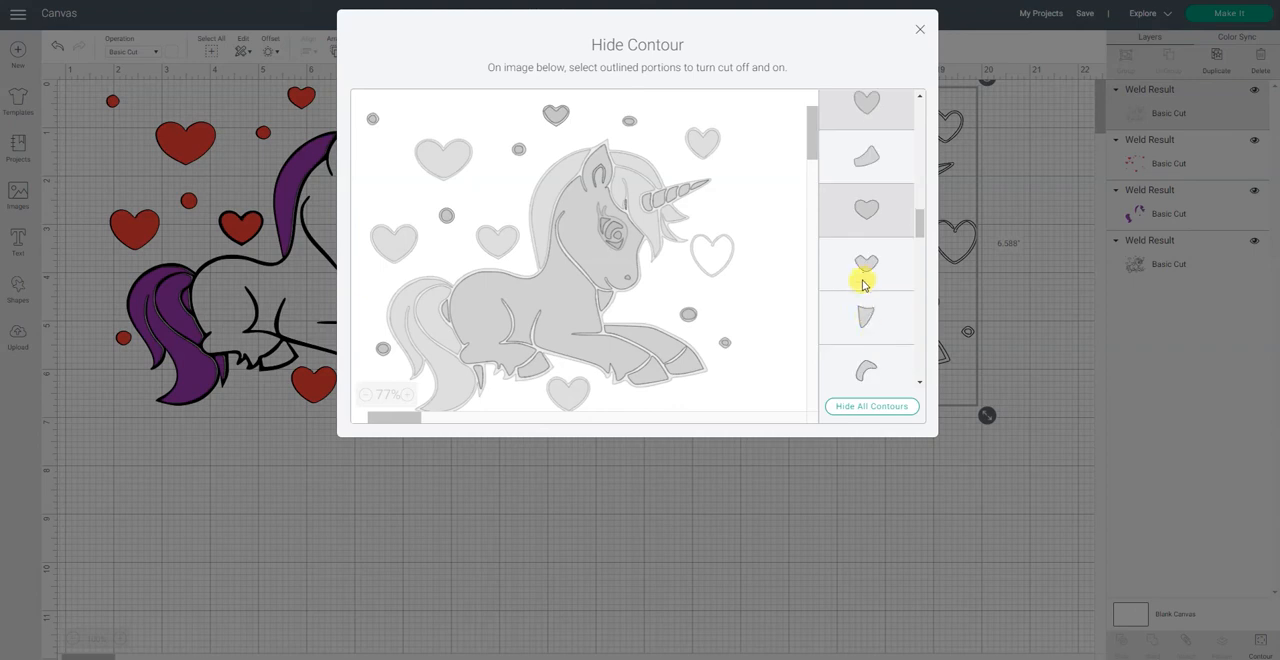
click(858, 268)
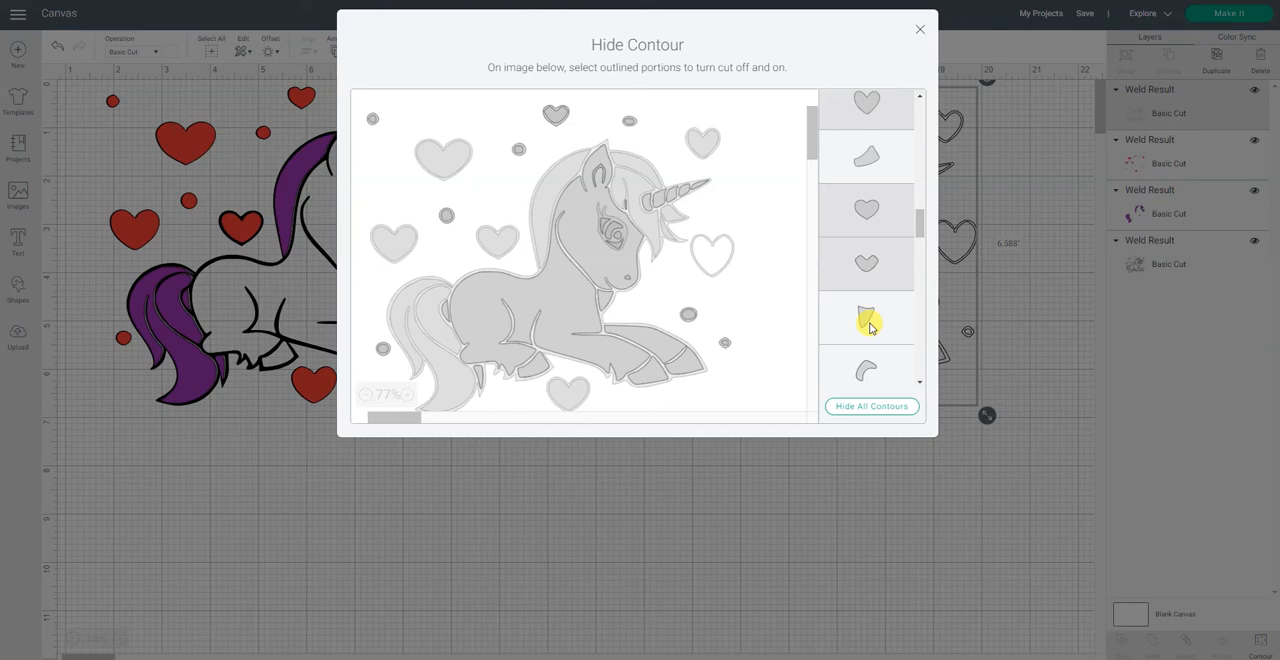
Step: Hide the white copy's triangular, hook-shaped and leaf-shaped contours, keeping the arched inner-ear contour on
click(869, 327)
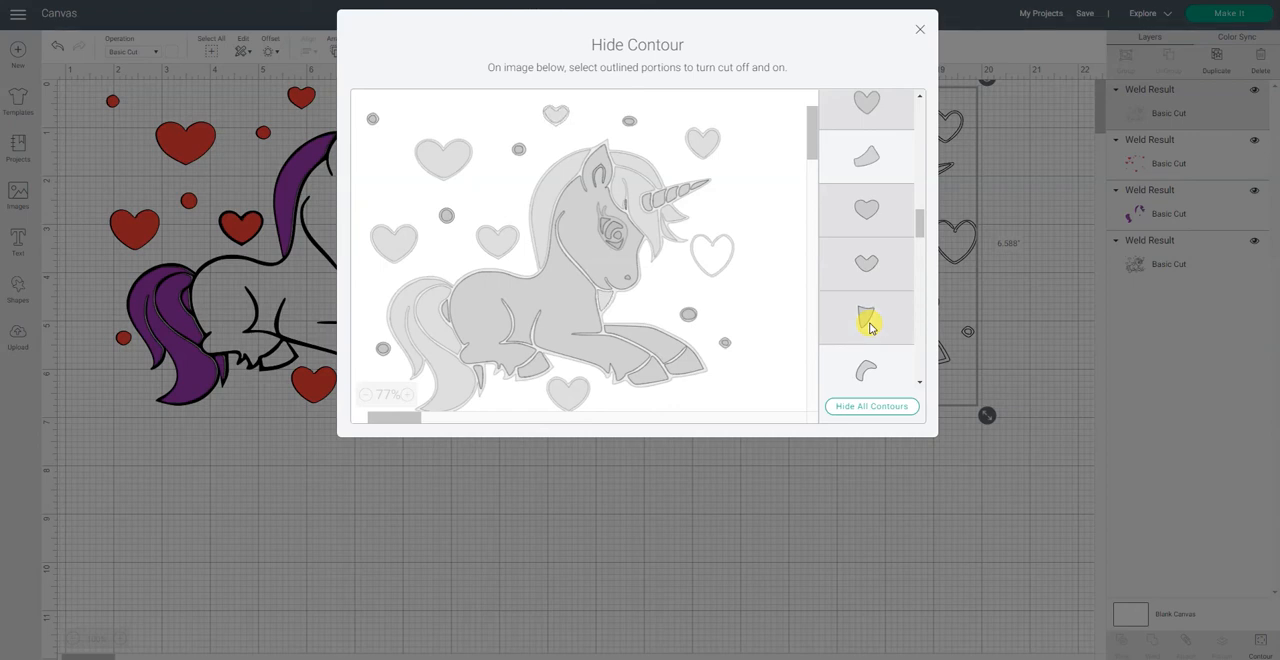
scroll(867, 324, down, 3)
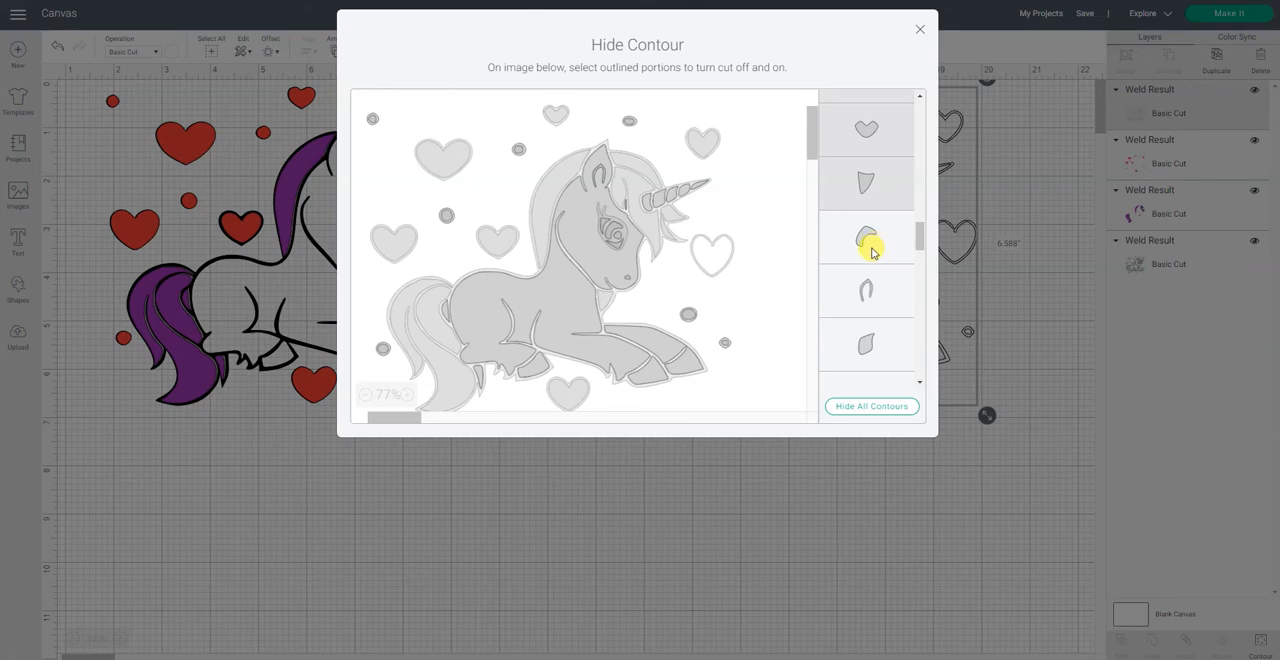
click(871, 252)
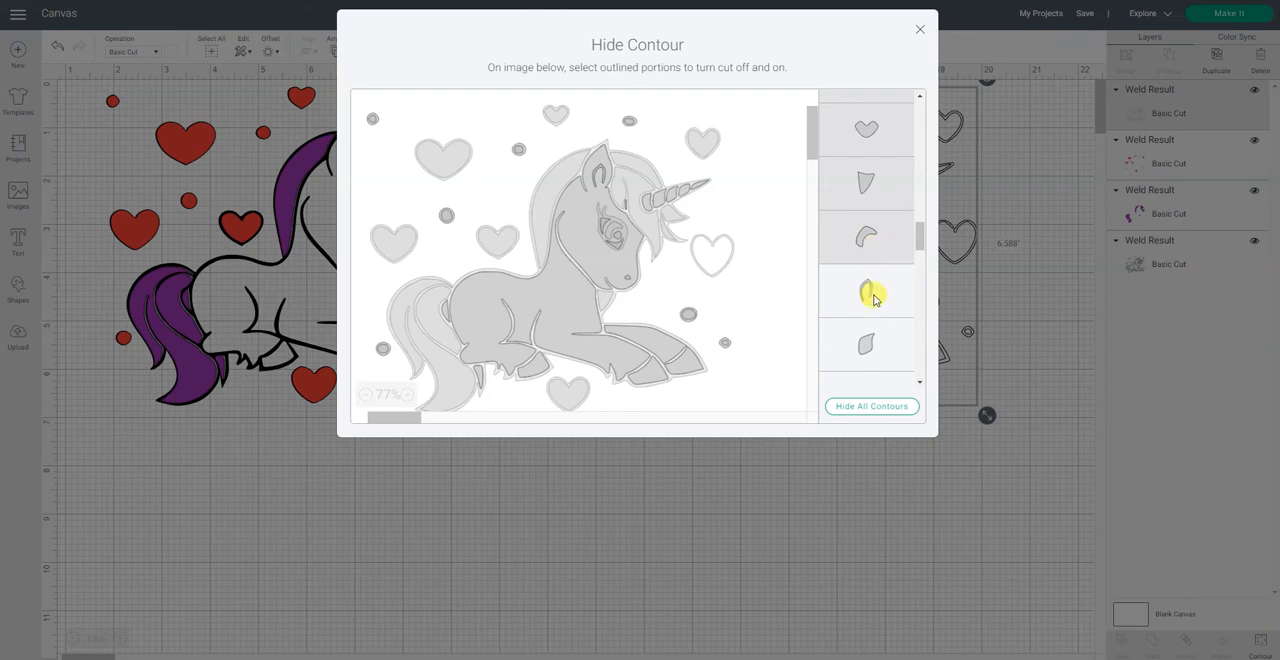
click(873, 291)
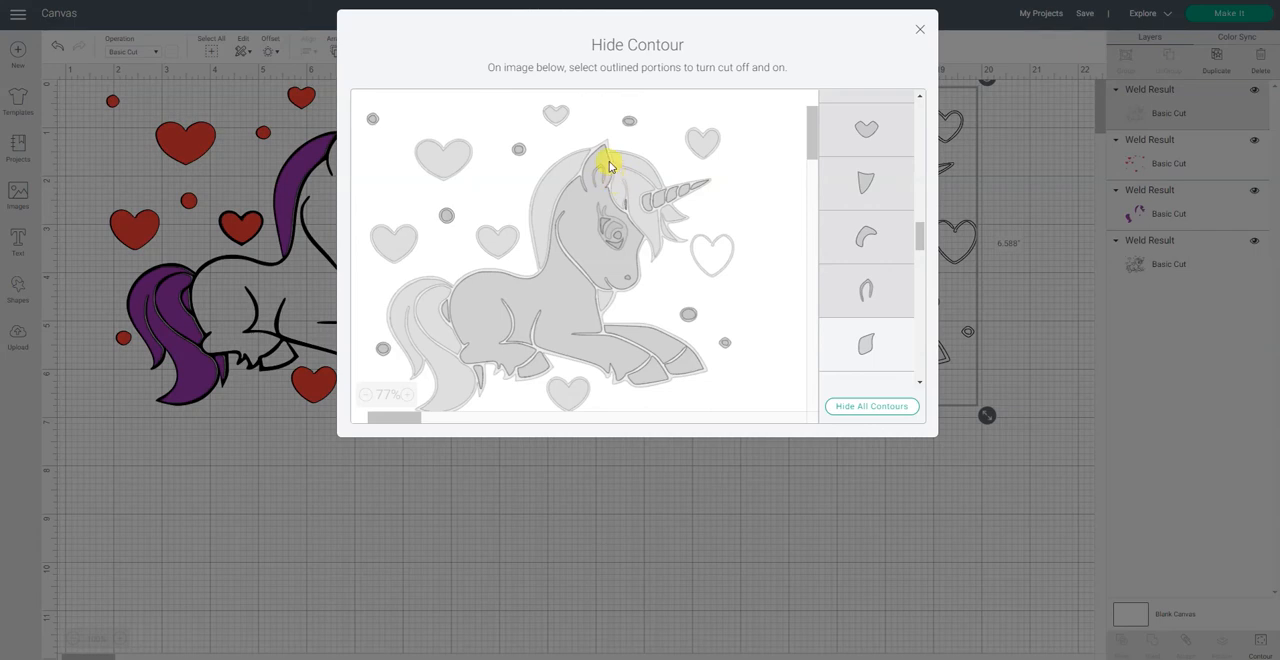
click(876, 289)
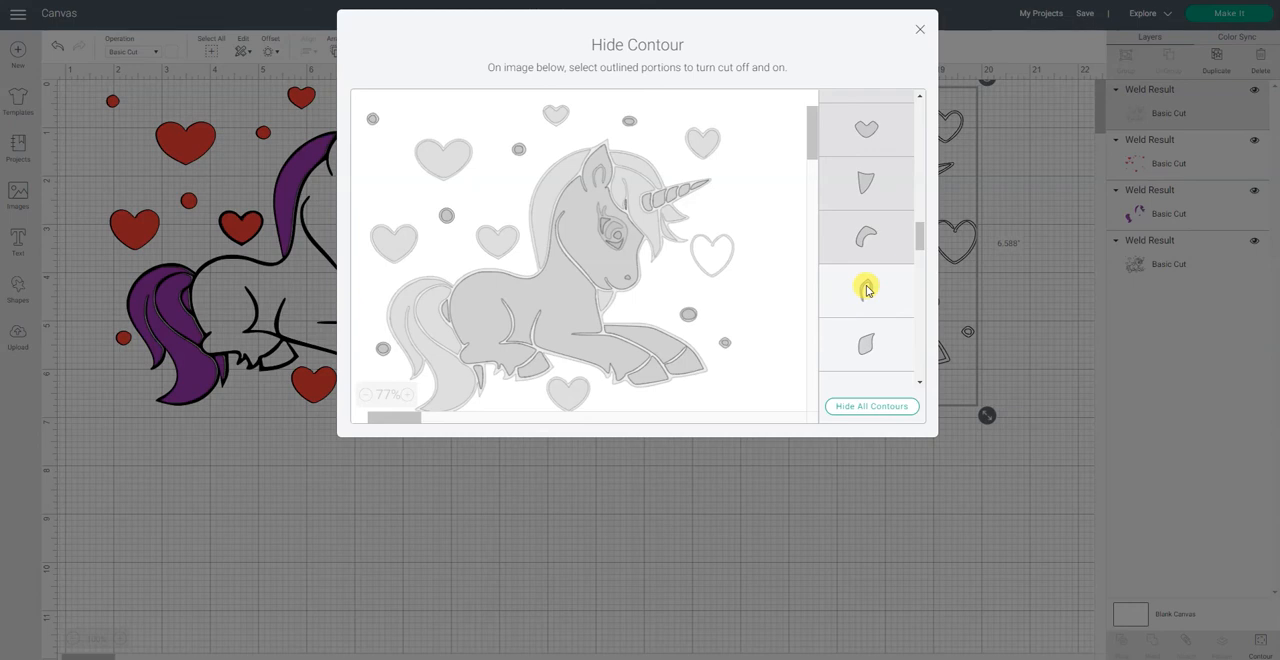
click(875, 345)
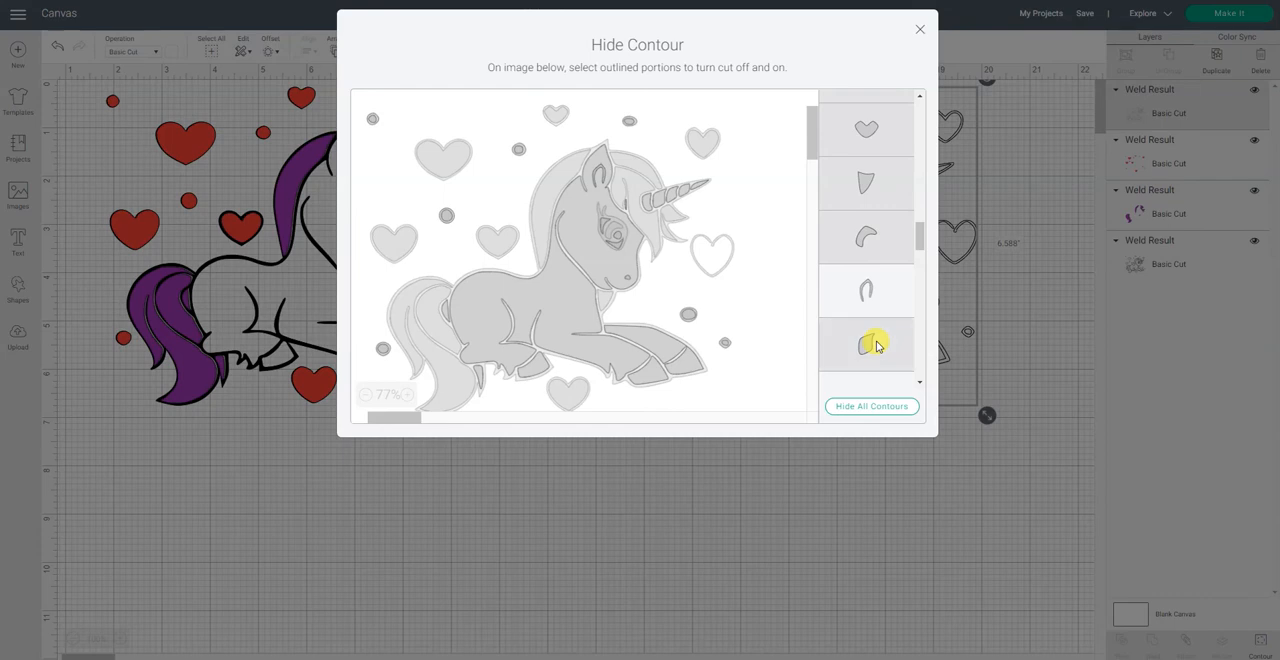
Step: Hide two small round contours and the narrow tapered contour below them on the white copy
scroll(875, 345, down, 3)
click(886, 278)
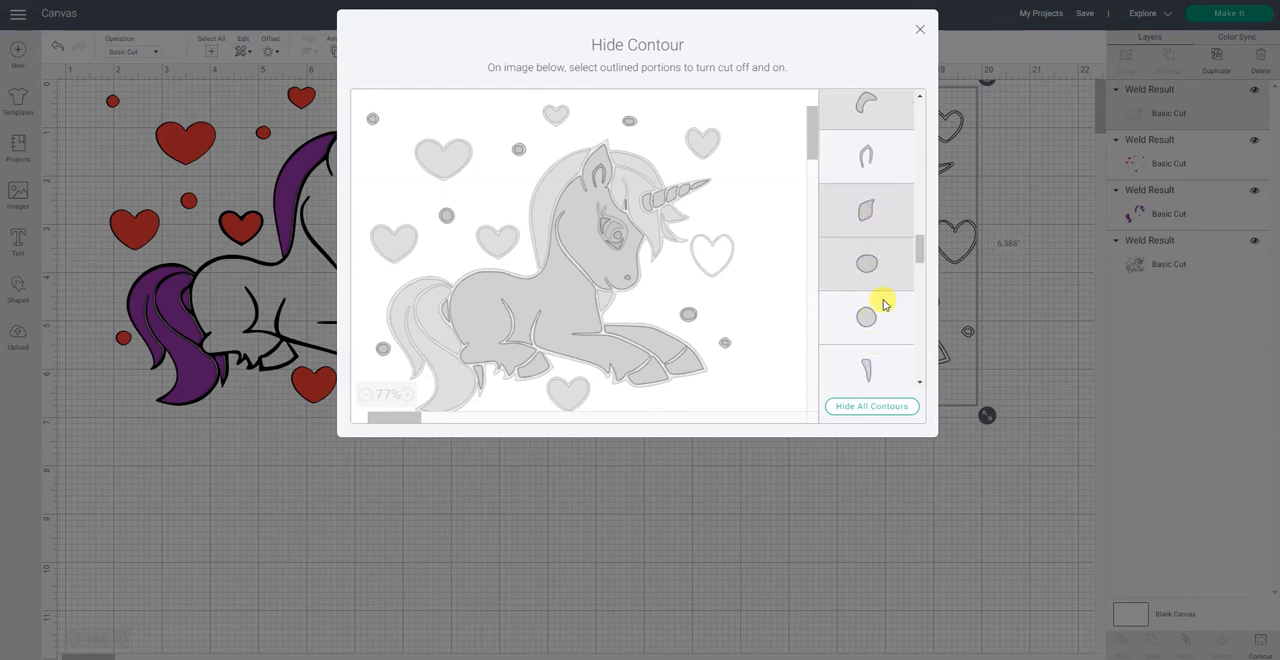
click(888, 320)
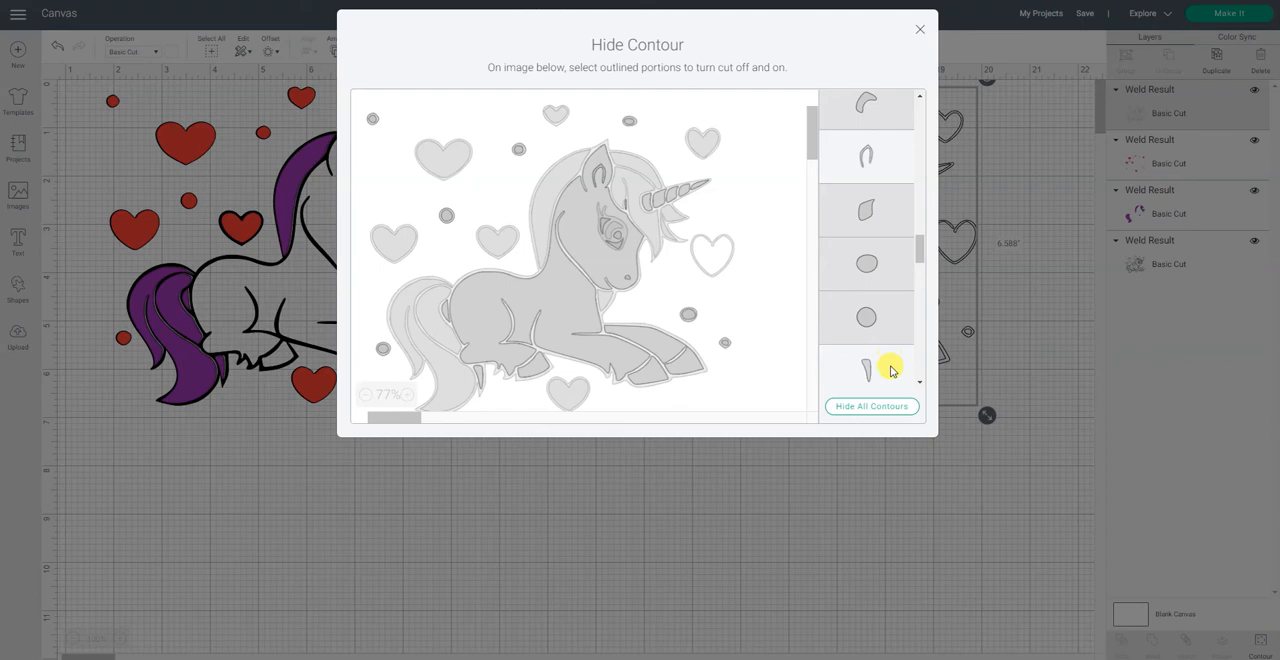
click(890, 370)
Step: Hide the next leaf-shaped contour, the round contour, the thin crescent and the curved piece below it on the white copy
scroll(887, 366, down, 3)
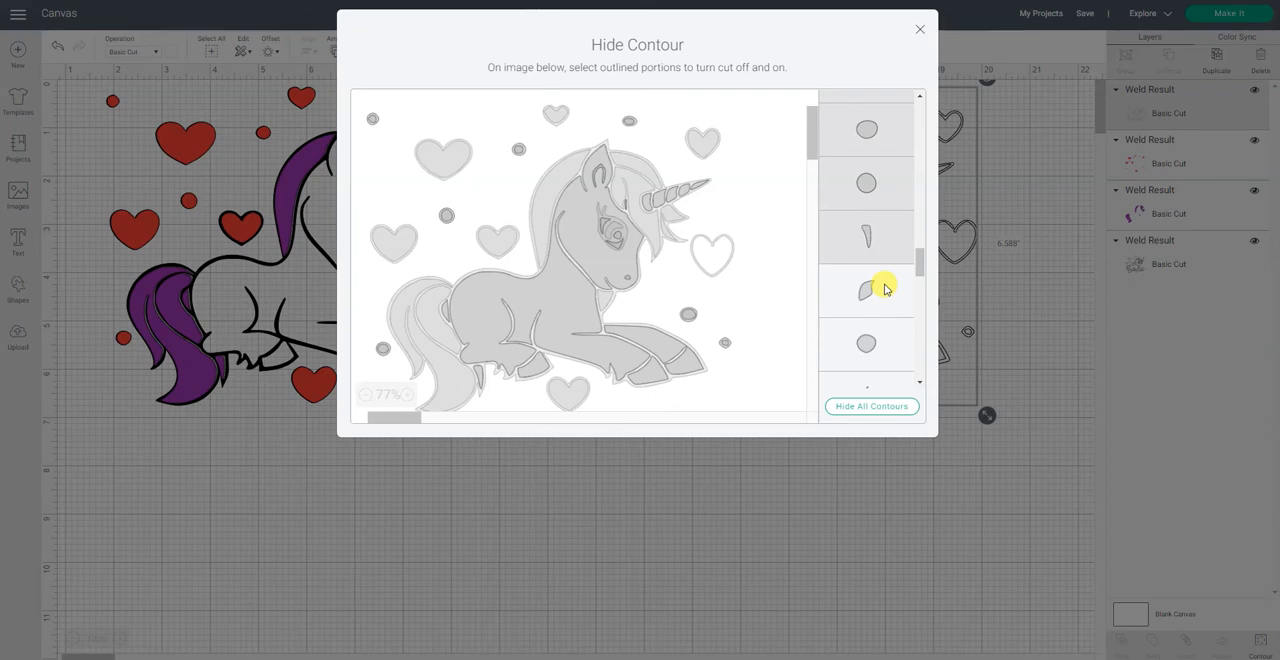
click(884, 289)
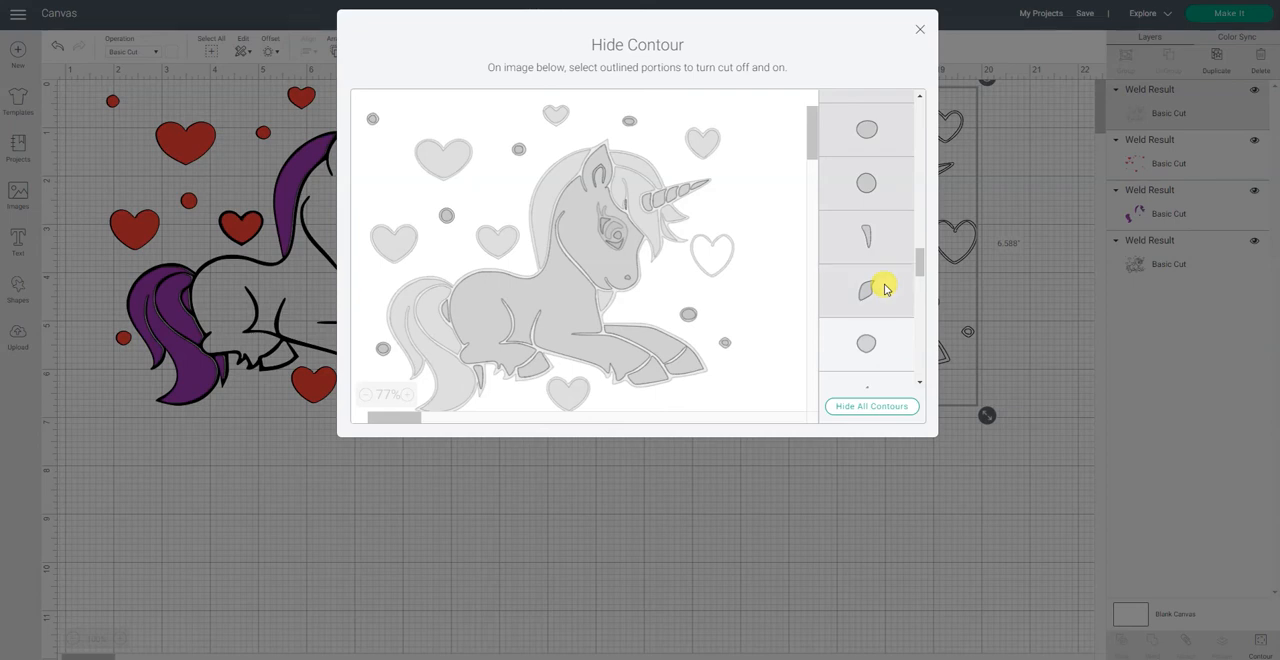
click(877, 336)
scroll(881, 327, down, 2)
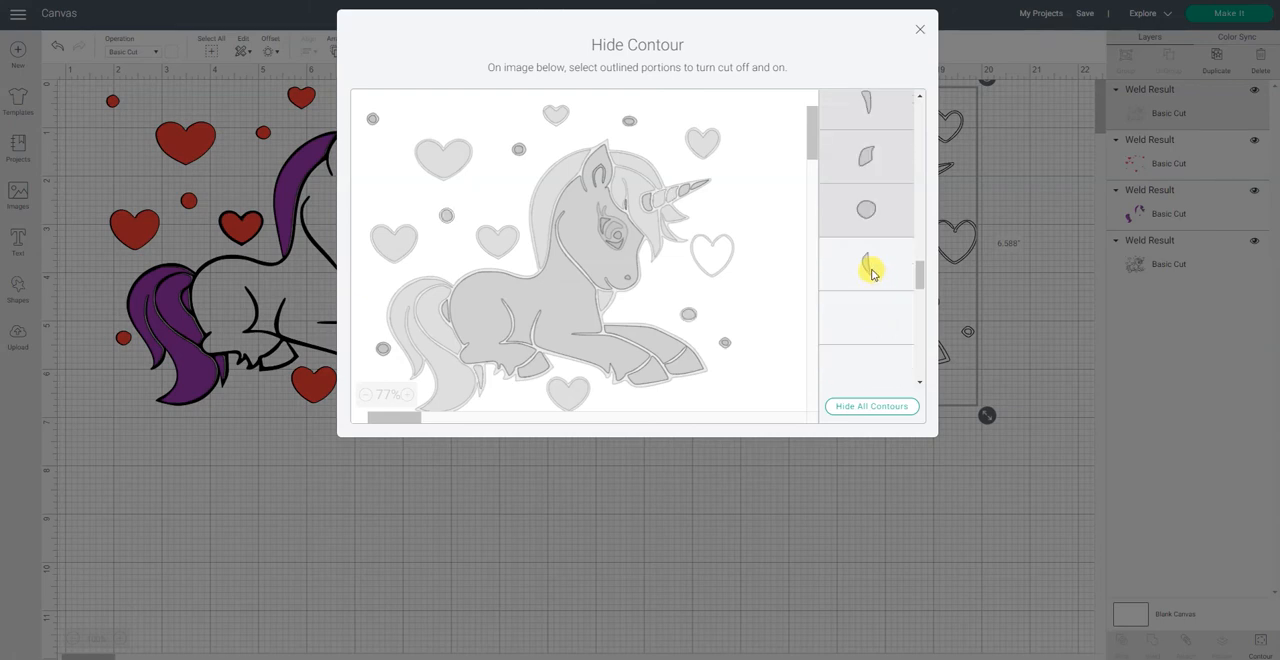
click(871, 272)
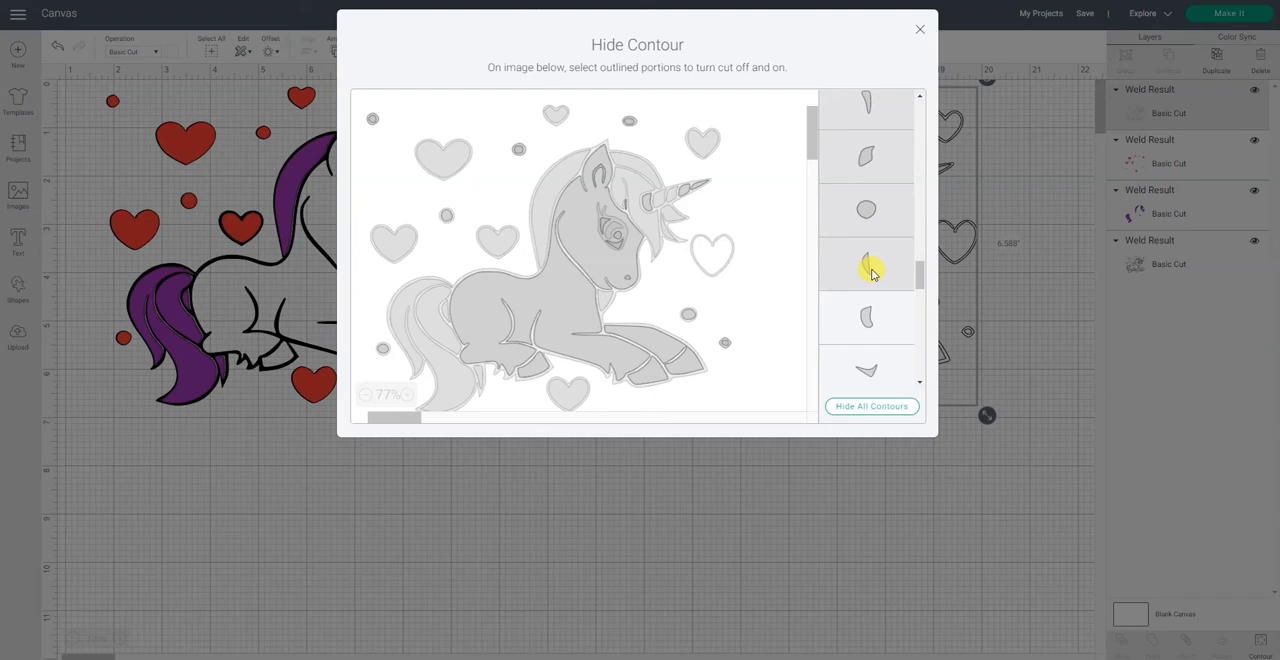
click(884, 324)
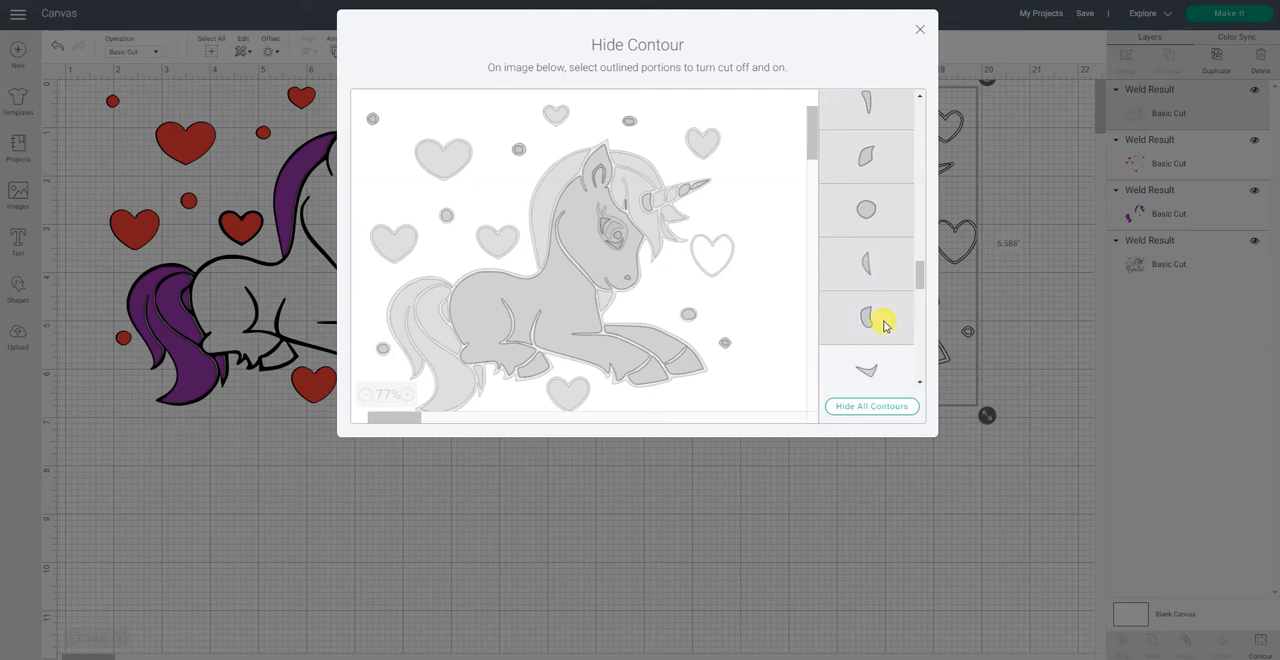
Step: Hide the slender horn-tip contour and two round contours on the white copy, leaving the wing-shaped and corner-shaped pieces on
scroll(884, 320, down, 1)
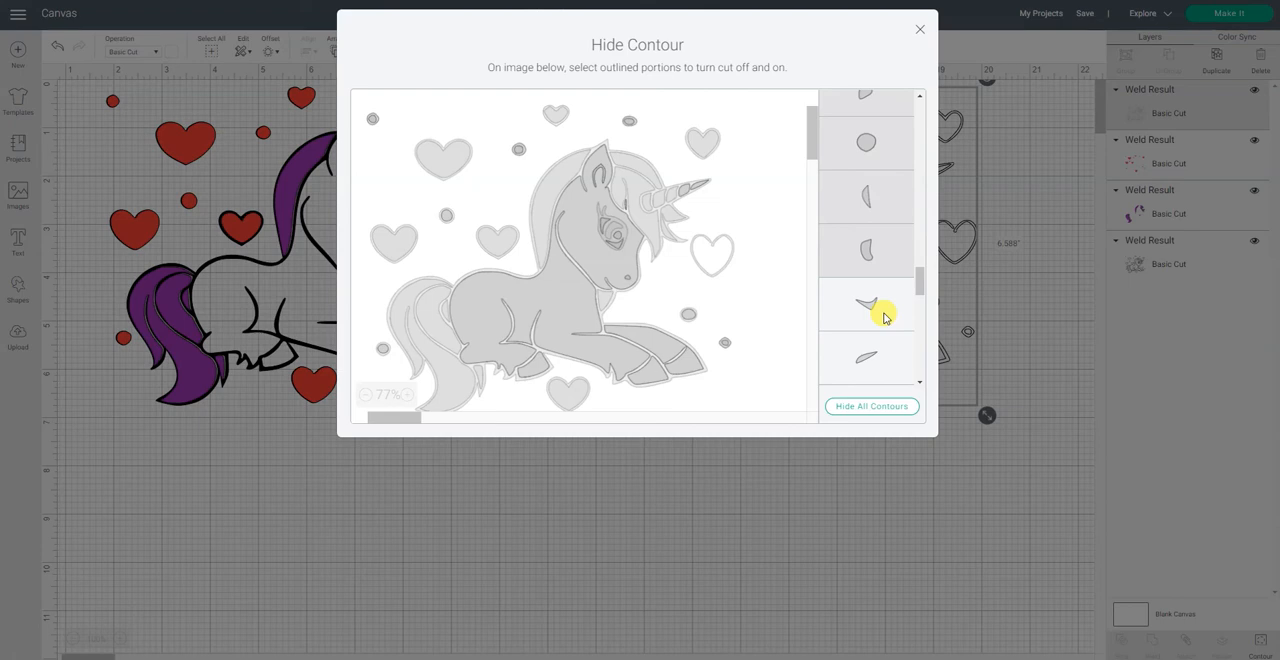
scroll(884, 318, down, 1)
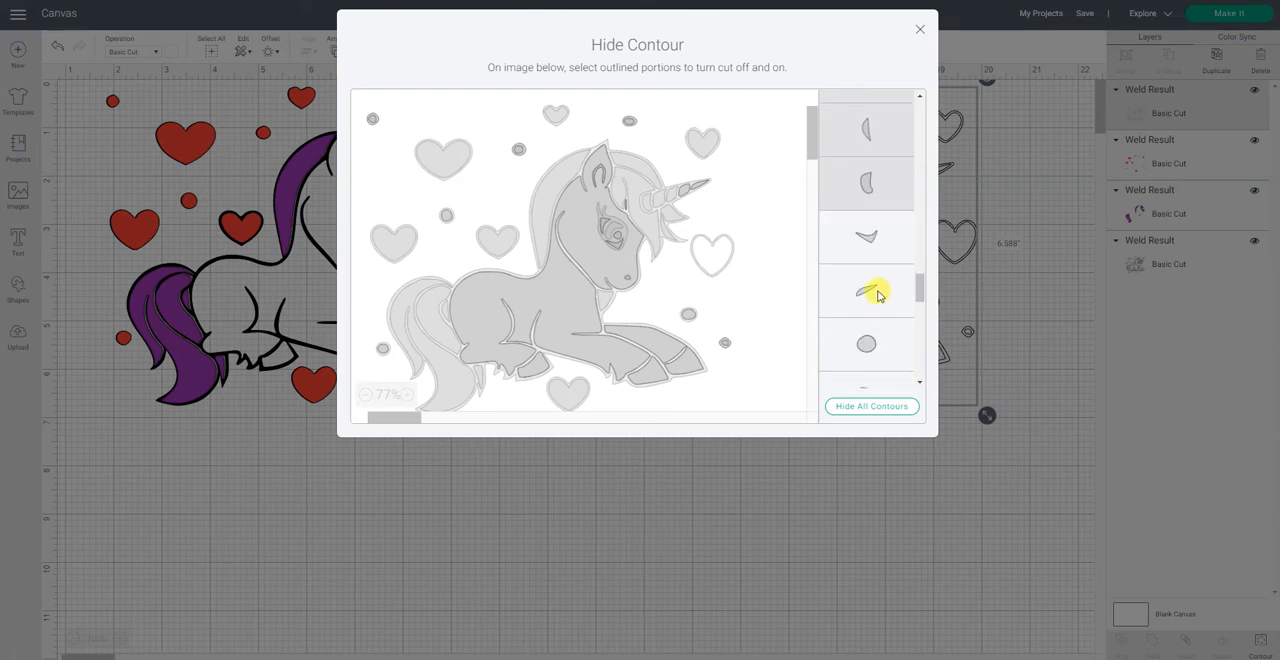
click(877, 293)
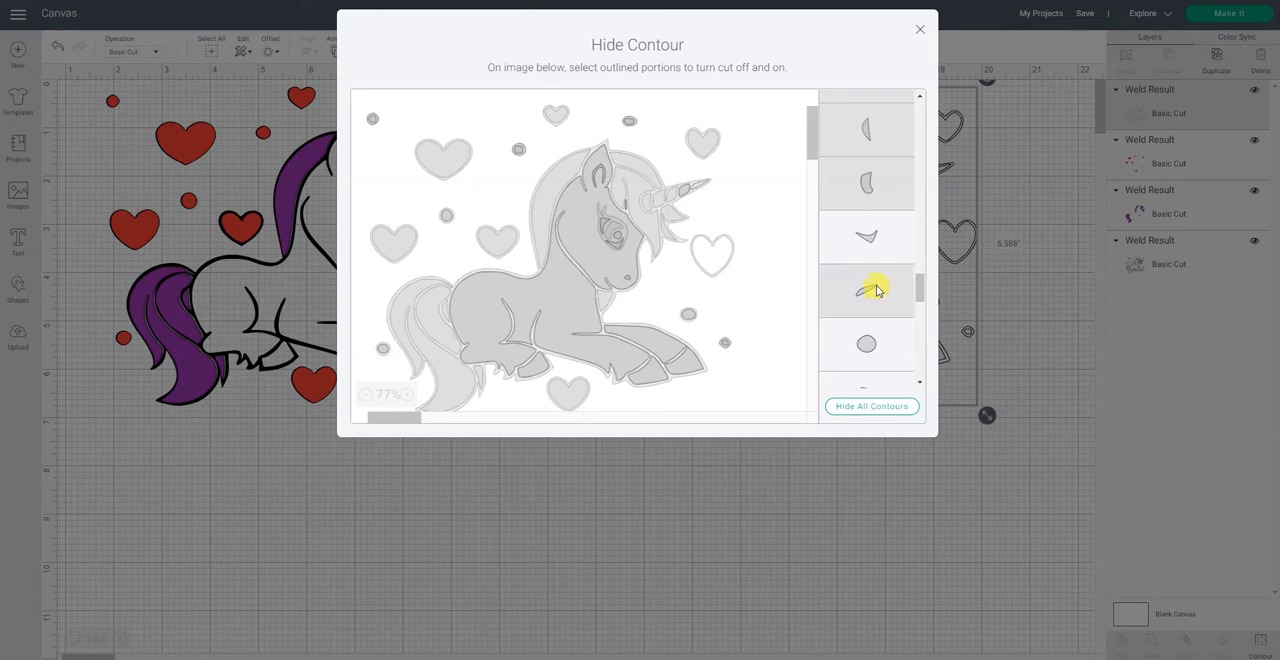
scroll(875, 288, down, 2)
click(869, 213)
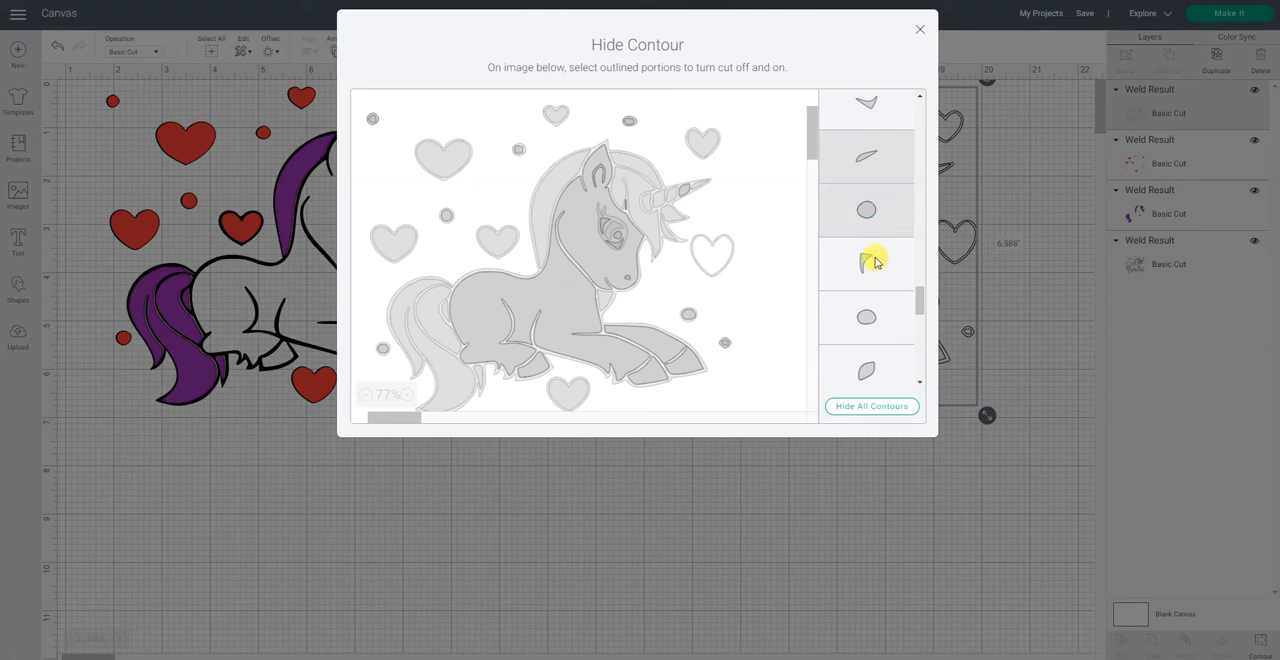
click(877, 318)
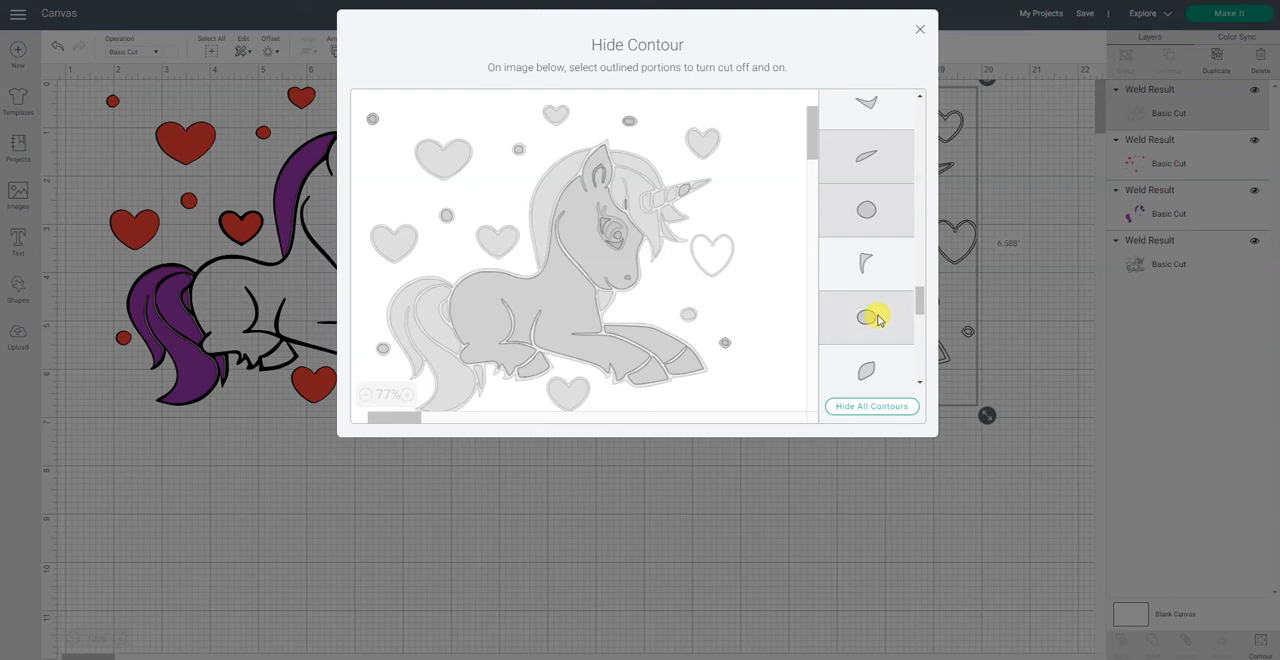
Step: Hide the small leaf-shaped horn segment and the next four small round contours on the white copy
scroll(877, 318, down, 1)
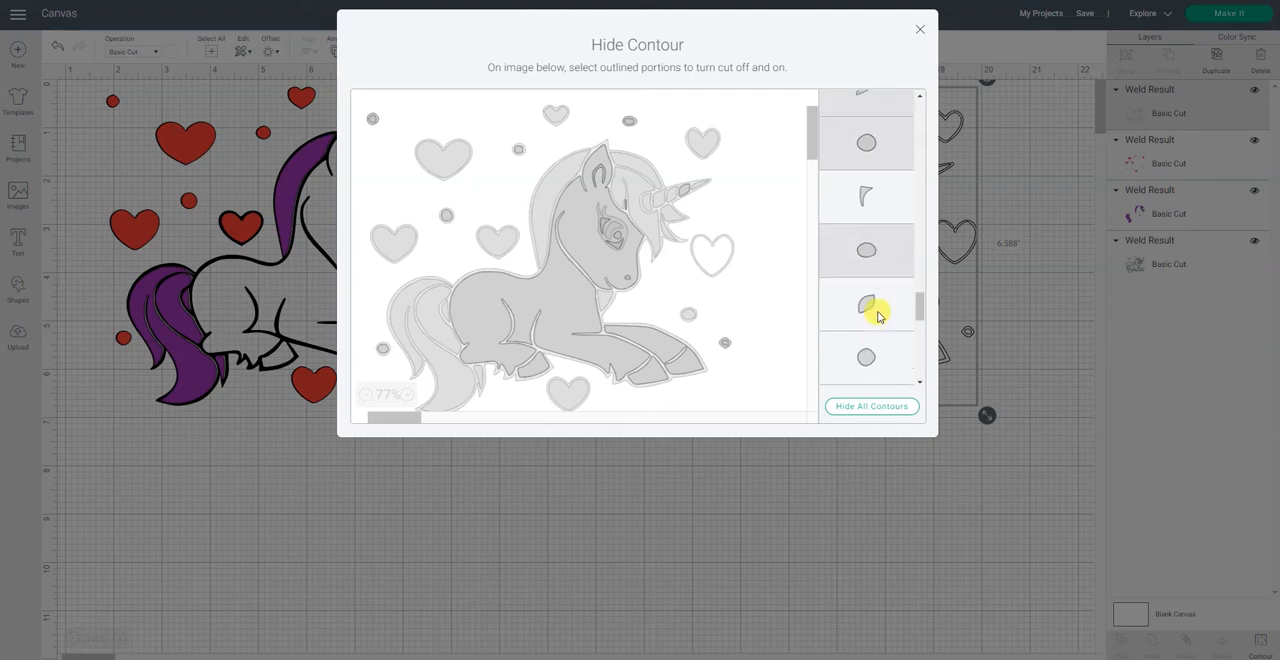
click(877, 316)
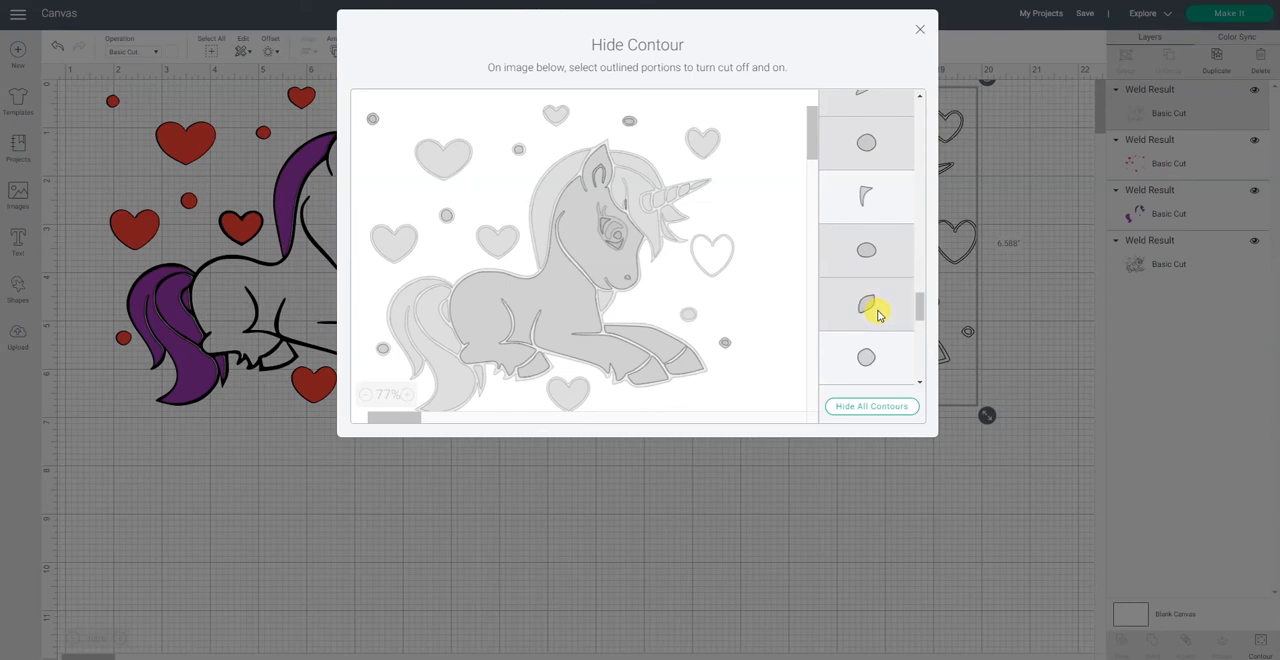
scroll(877, 316, down, 2)
click(863, 227)
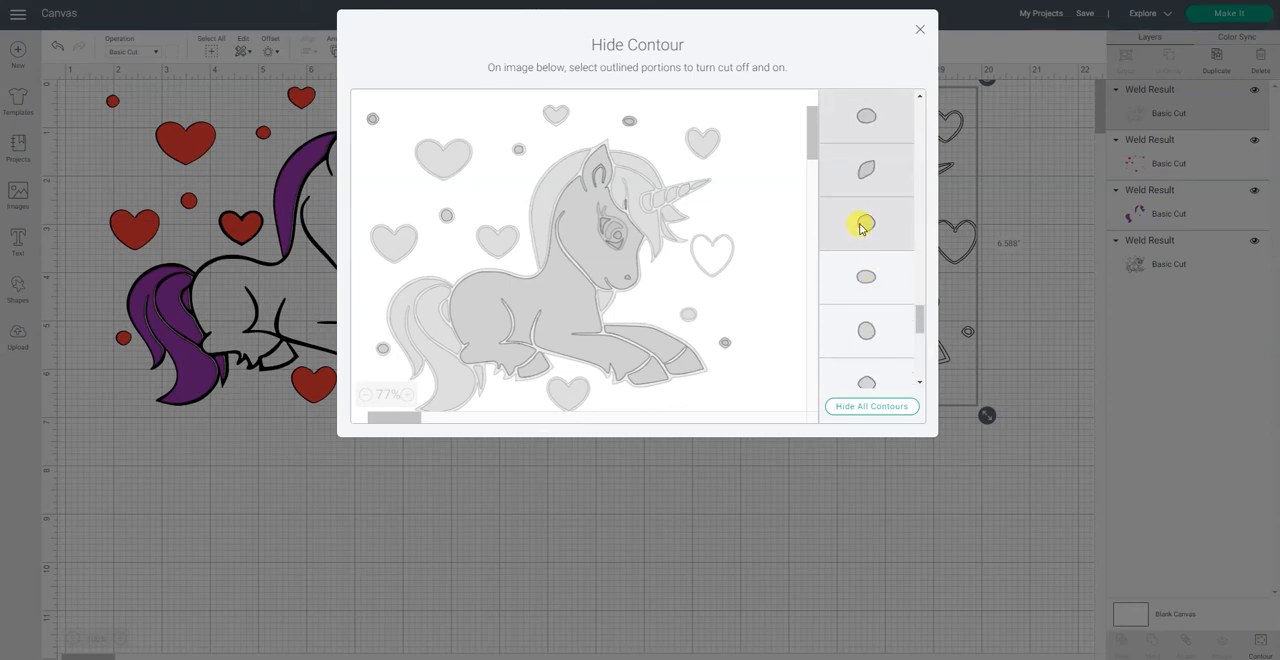
click(866, 280)
click(879, 338)
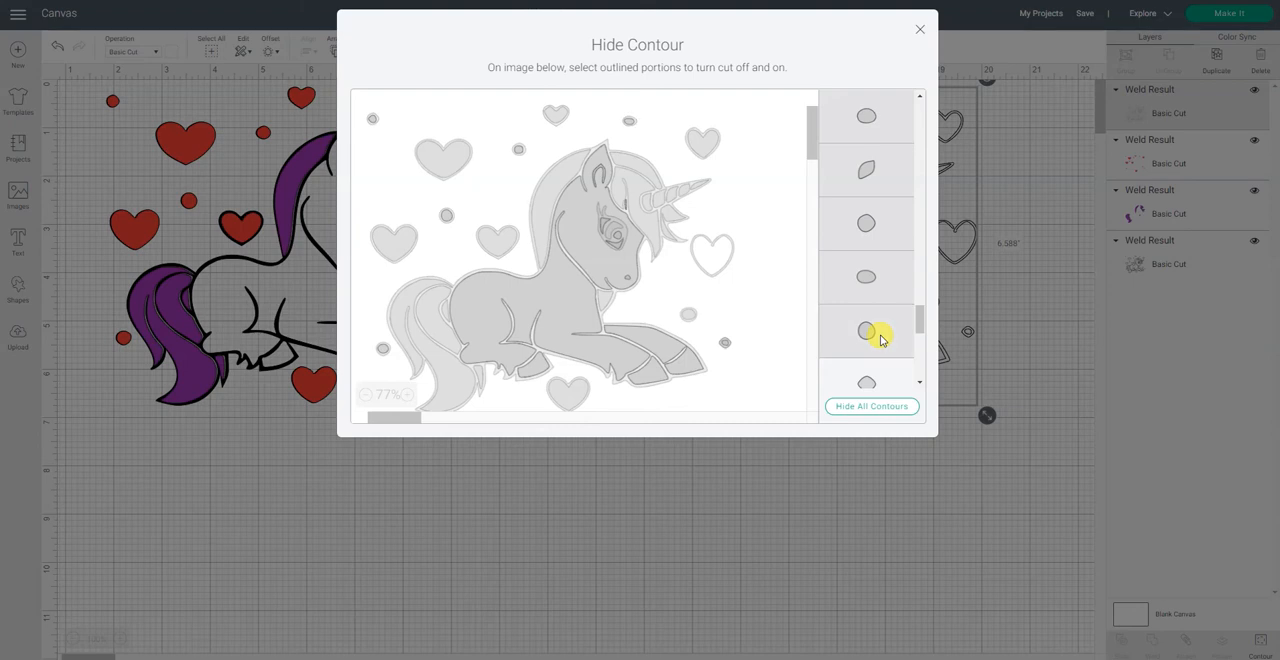
scroll(880, 330, down, 3)
click(870, 189)
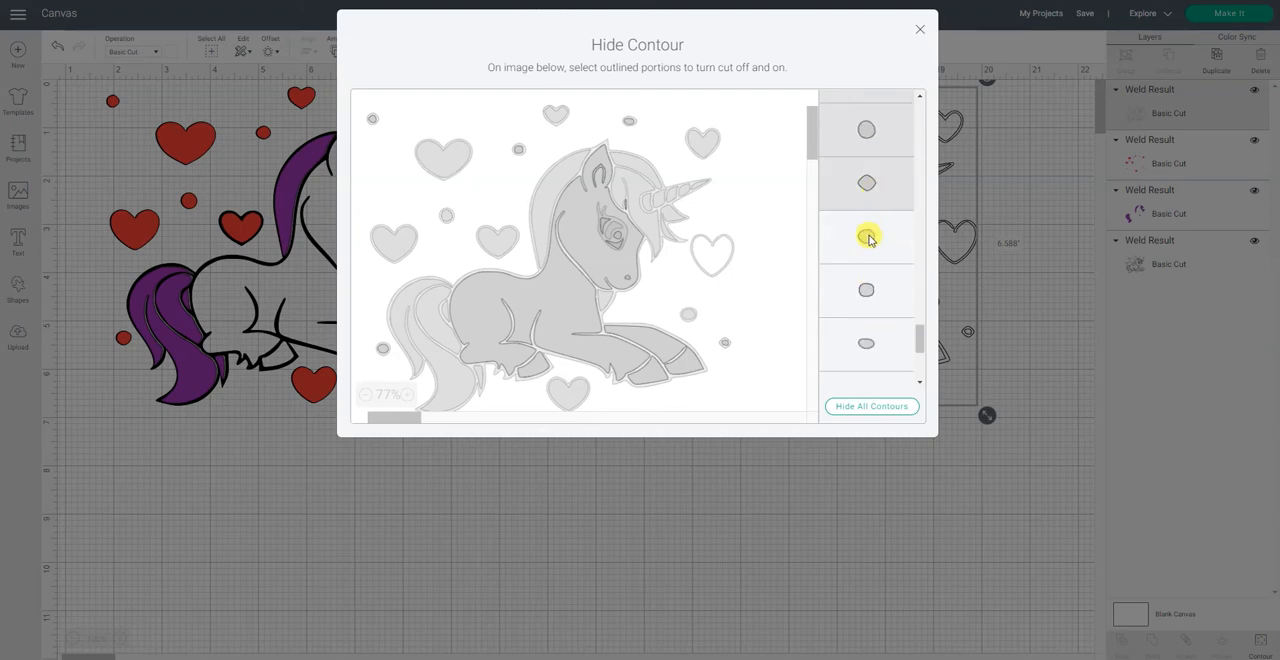
Step: Hide the next six small round contours on the white copy
click(866, 237)
click(870, 288)
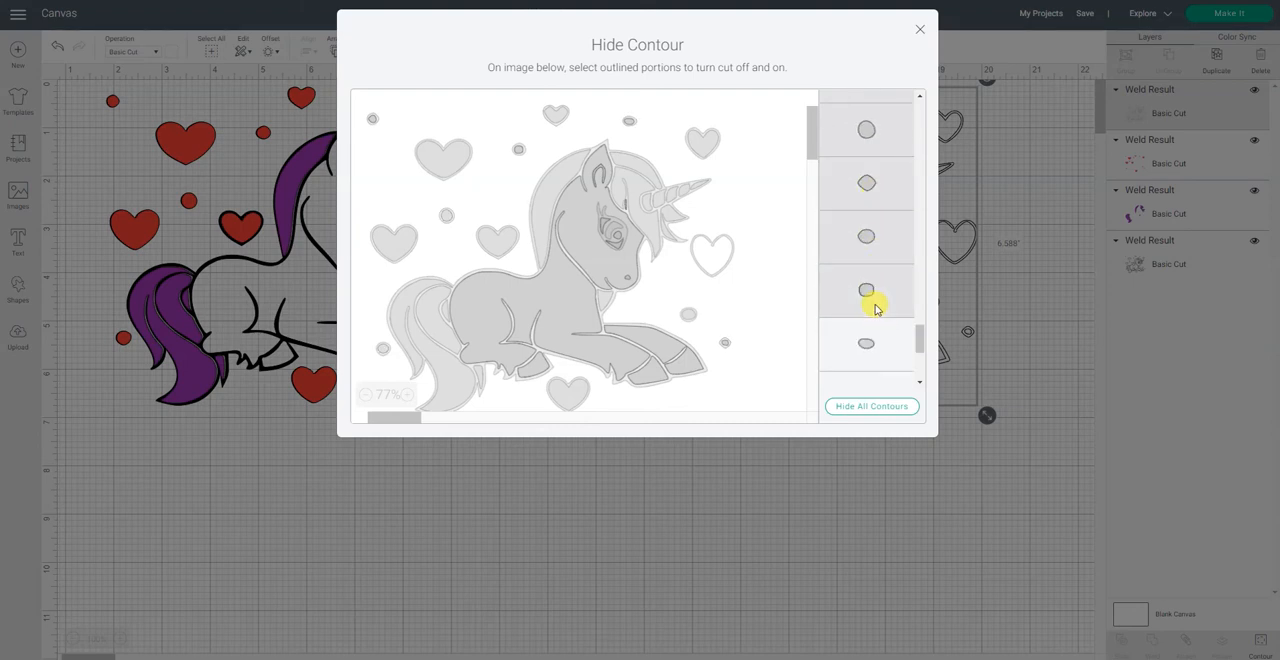
click(873, 347)
scroll(876, 345, down, 3)
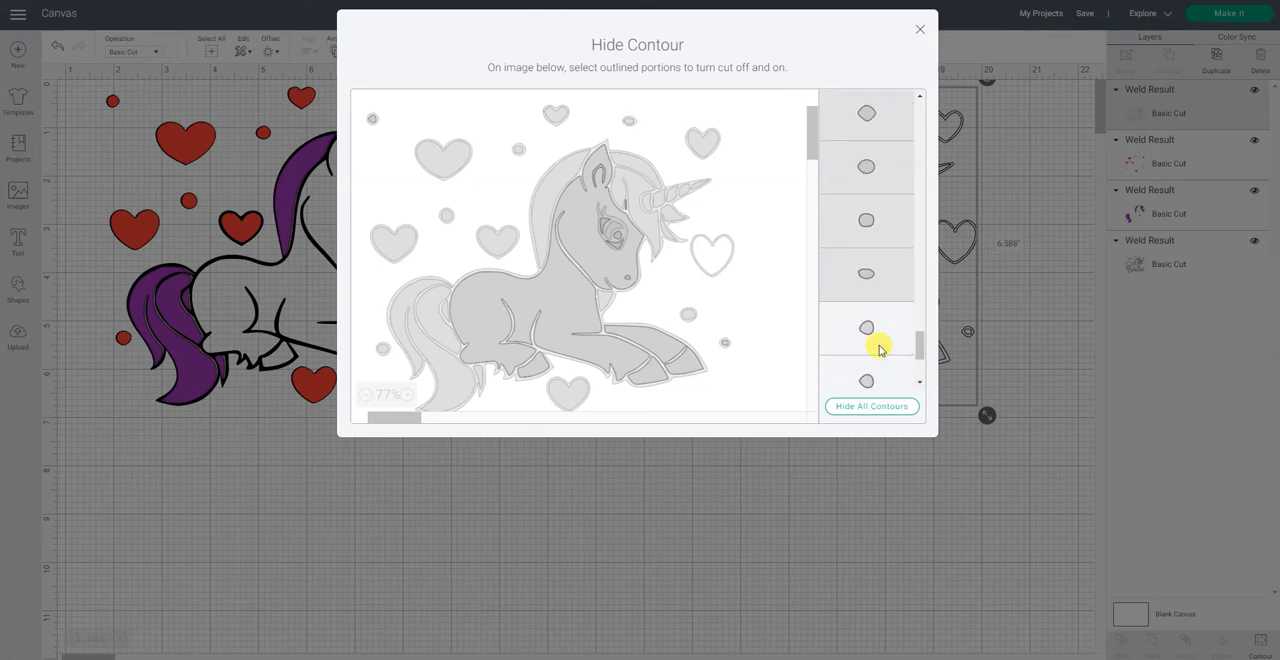
click(866, 259)
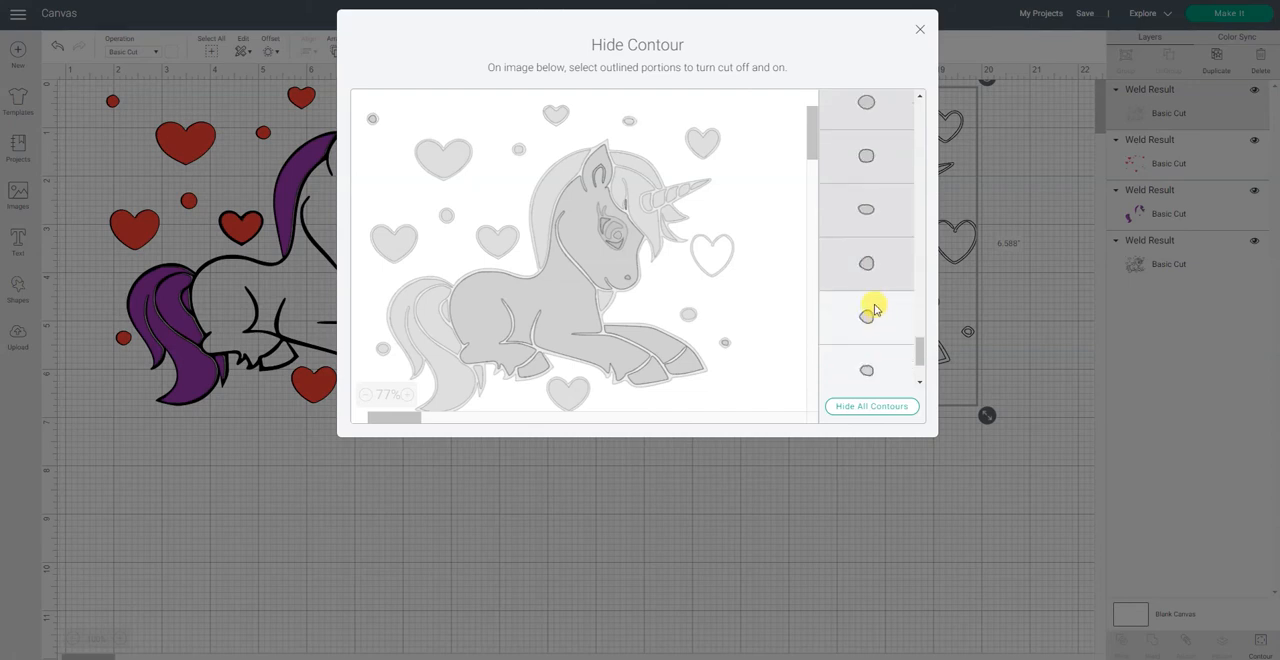
click(874, 309)
scroll(871, 309, down, 2)
click(871, 256)
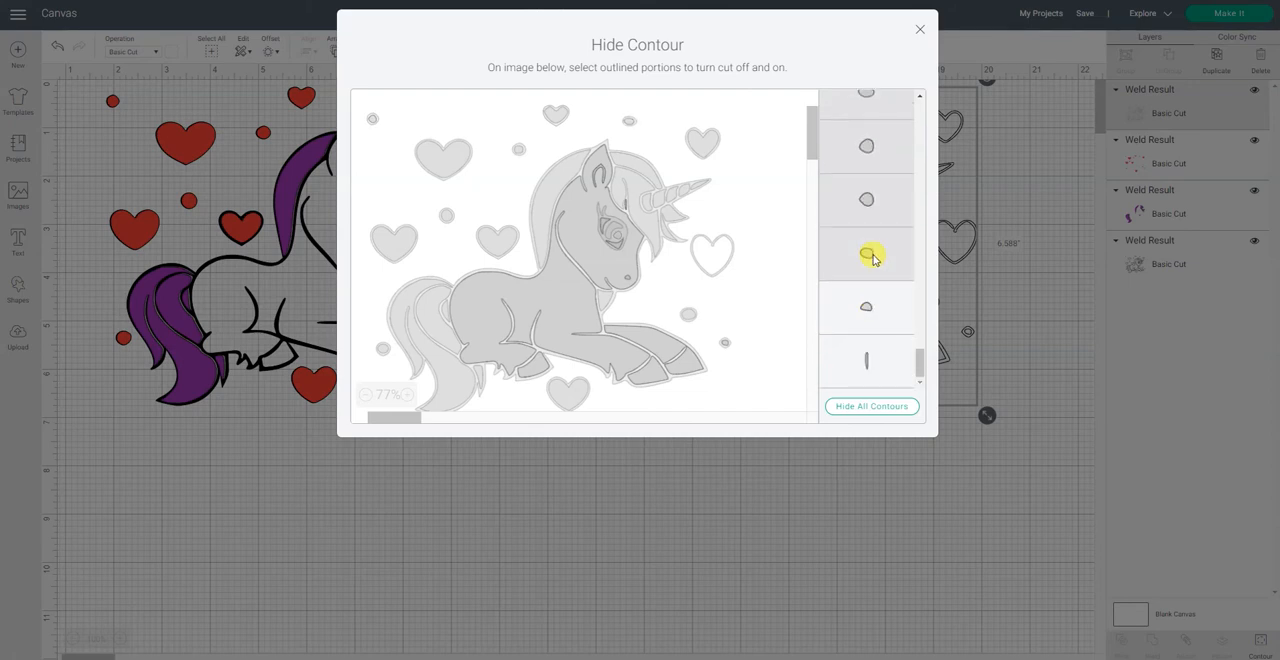
Step: Hide the final half-round contour and thin sliver on the white copy, and finish its contour editing
click(876, 313)
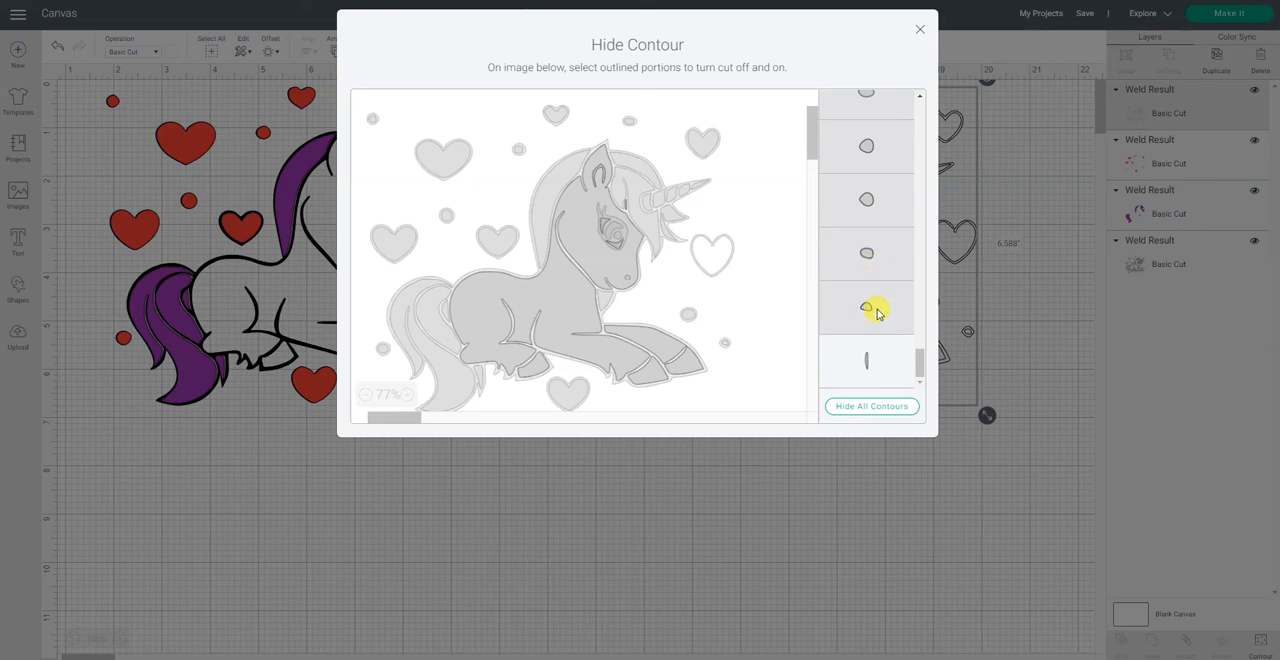
click(881, 361)
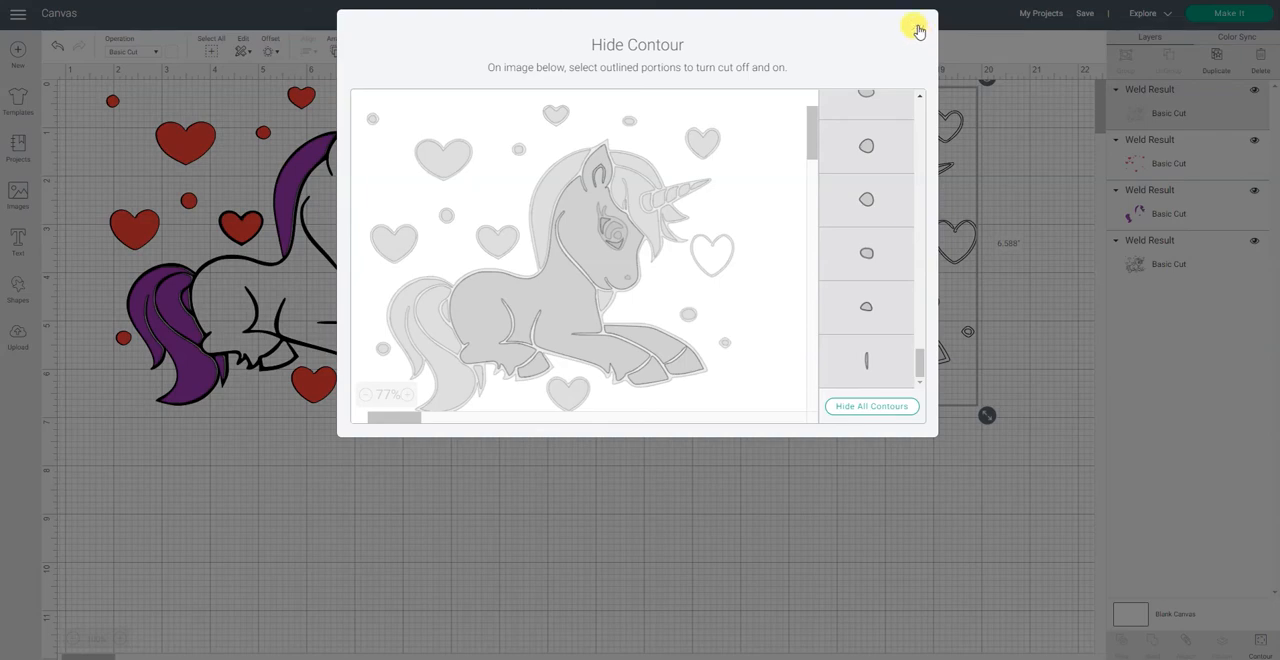
click(918, 31)
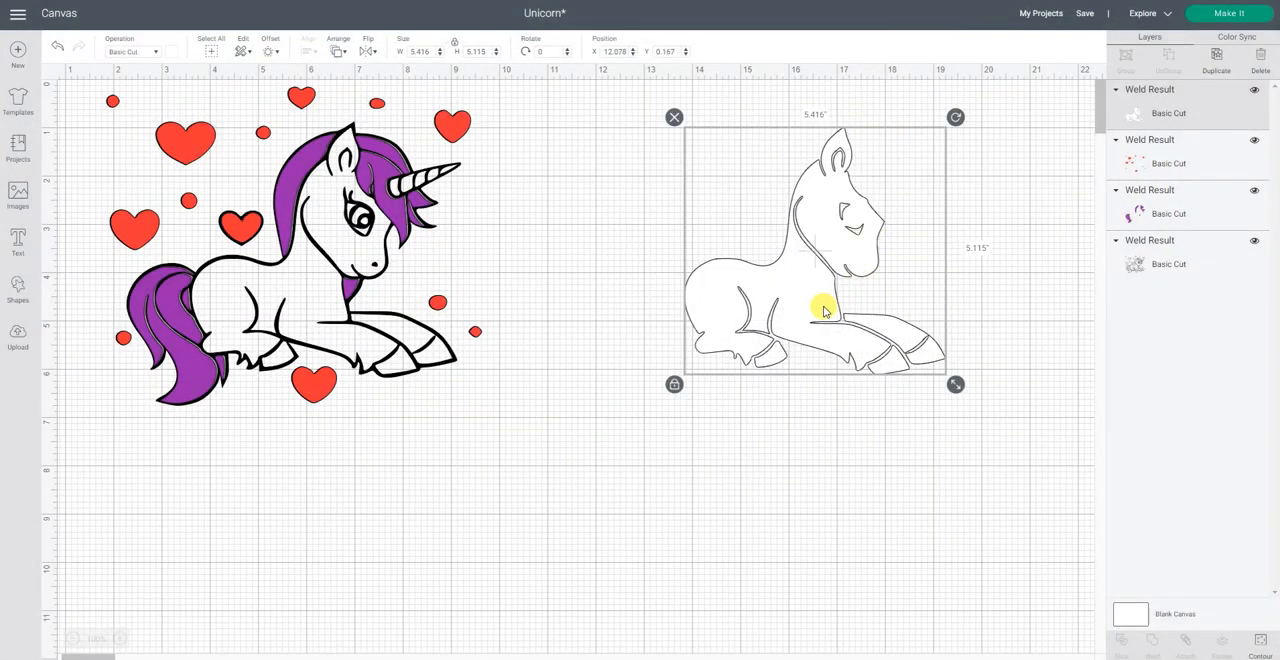
Step: Move the white body layer onto the original drawing, aligned with the unicorn's black outline
drag(824, 312, 331, 310)
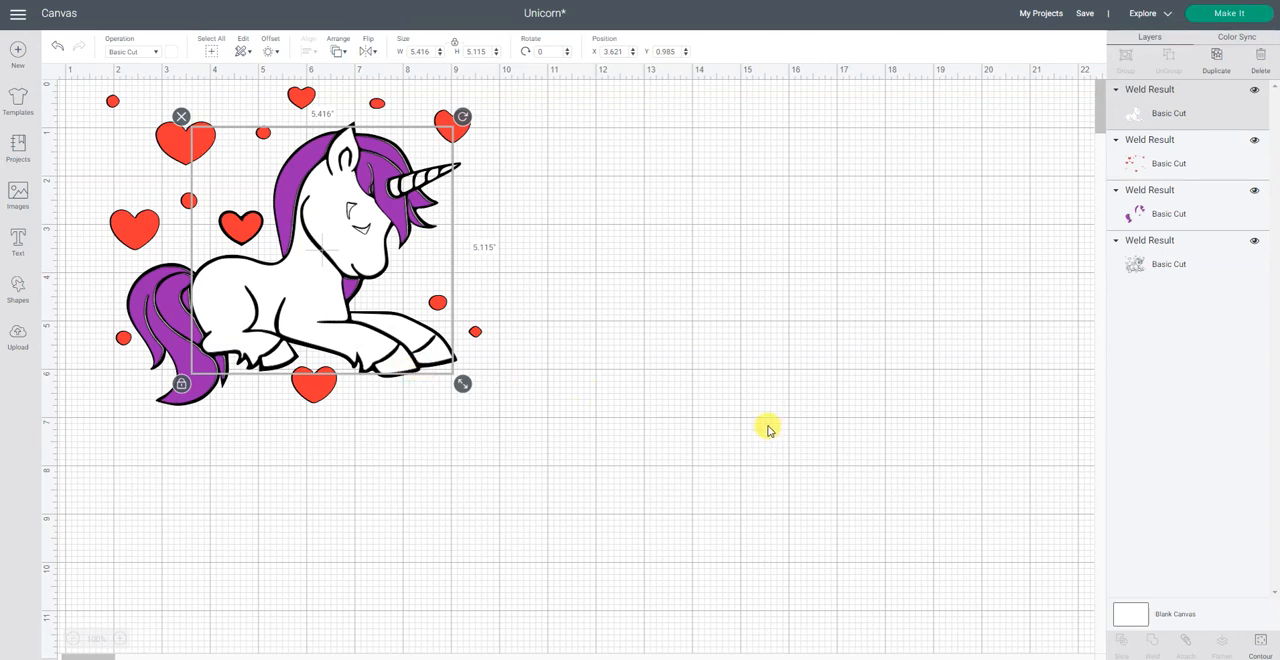
mouse_move(292, 292)
mouse_down()
mouse_move(540, 320)
mouse_move(300, 303)
mouse_move(300, 287)
mouse_move(301, 300)
mouse_up()
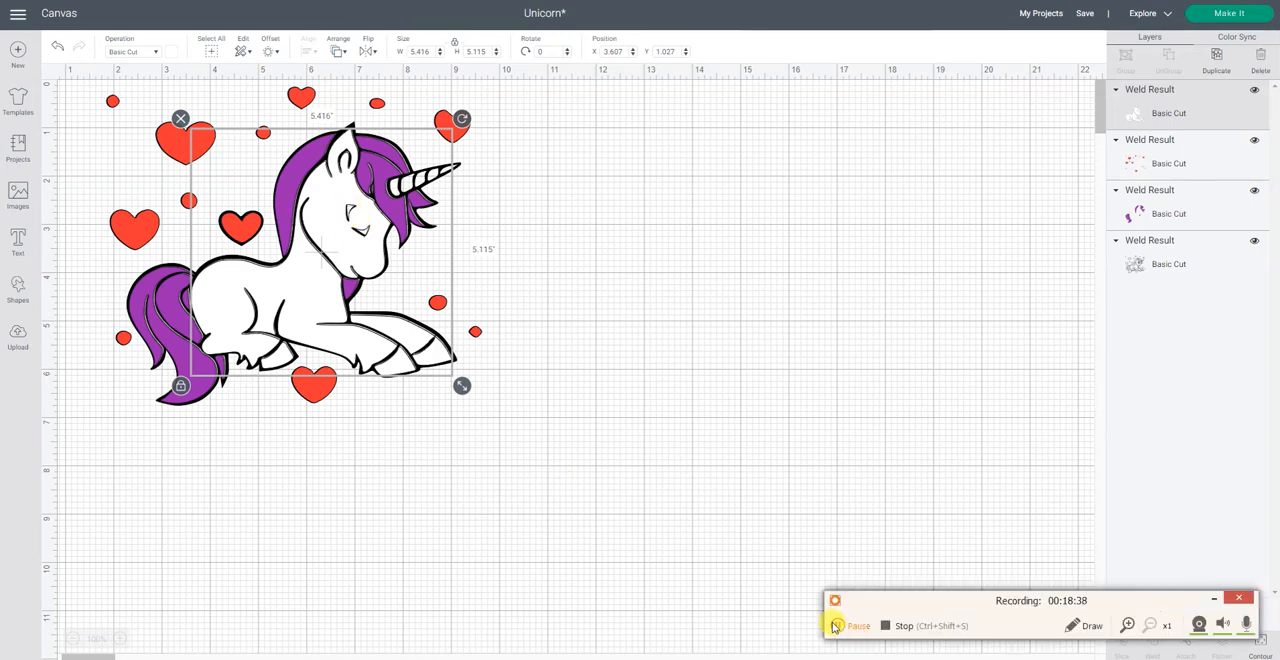
click(840, 626)
click(840, 626)
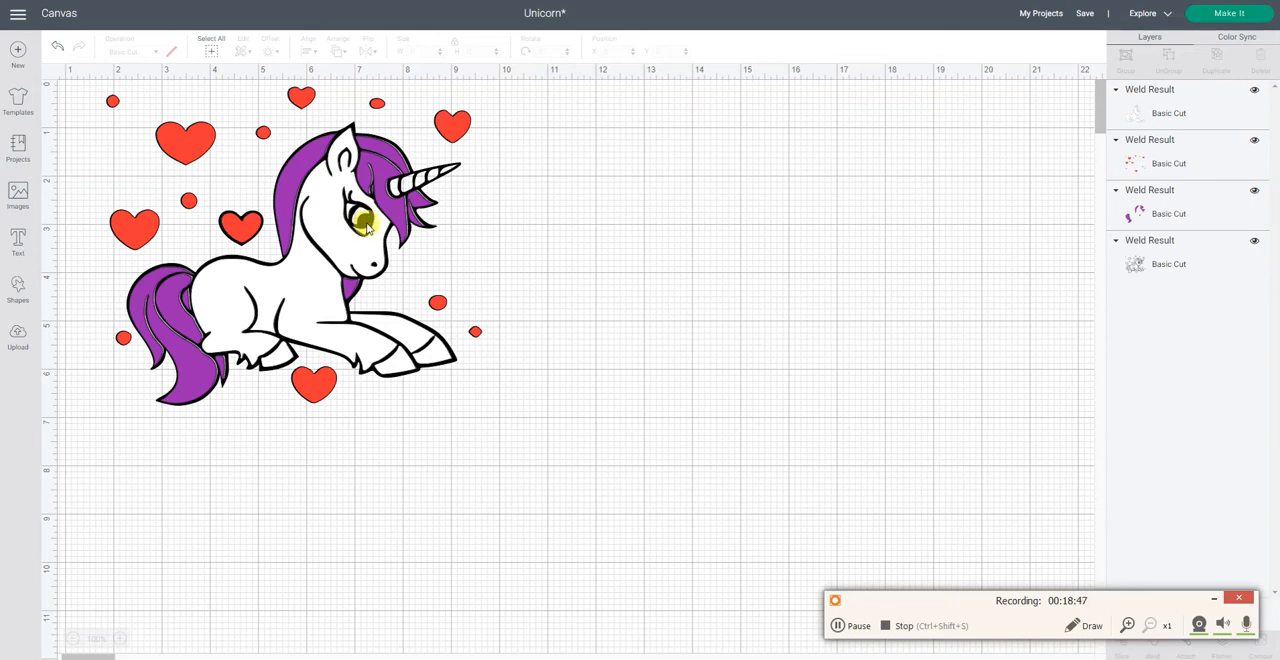
Step: Duplicate the original black outline drawing and move the copy to the empty canvas area beside it
click(1198, 266)
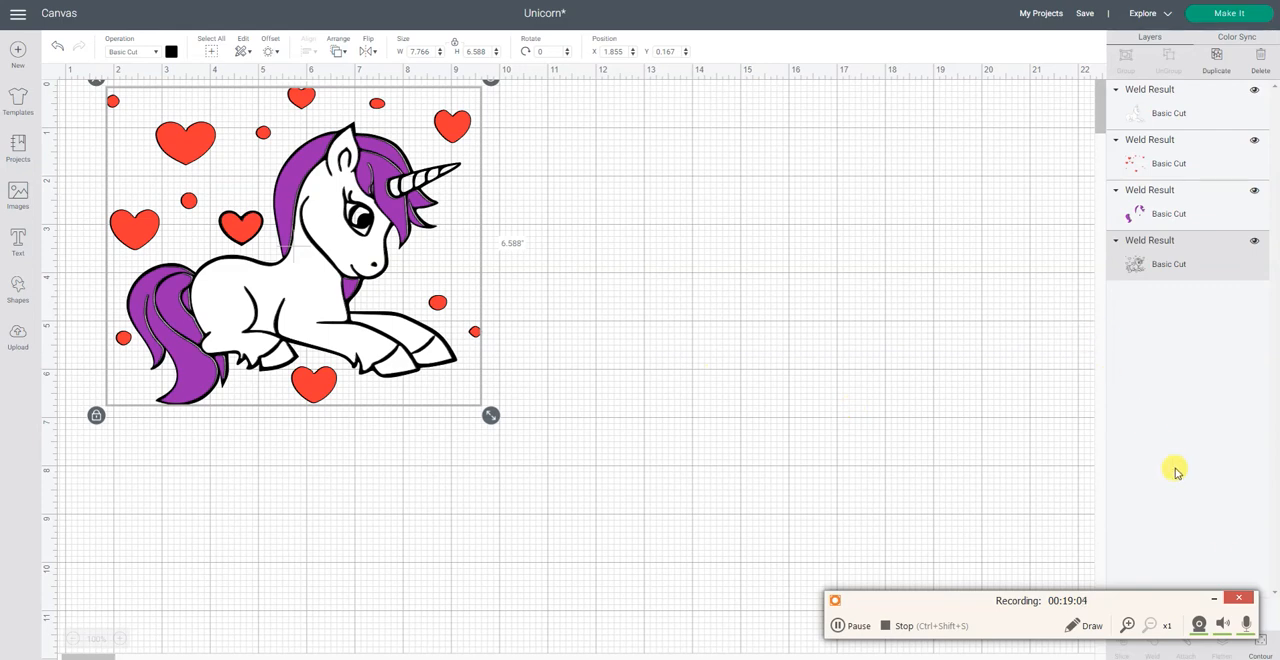
click(1215, 597)
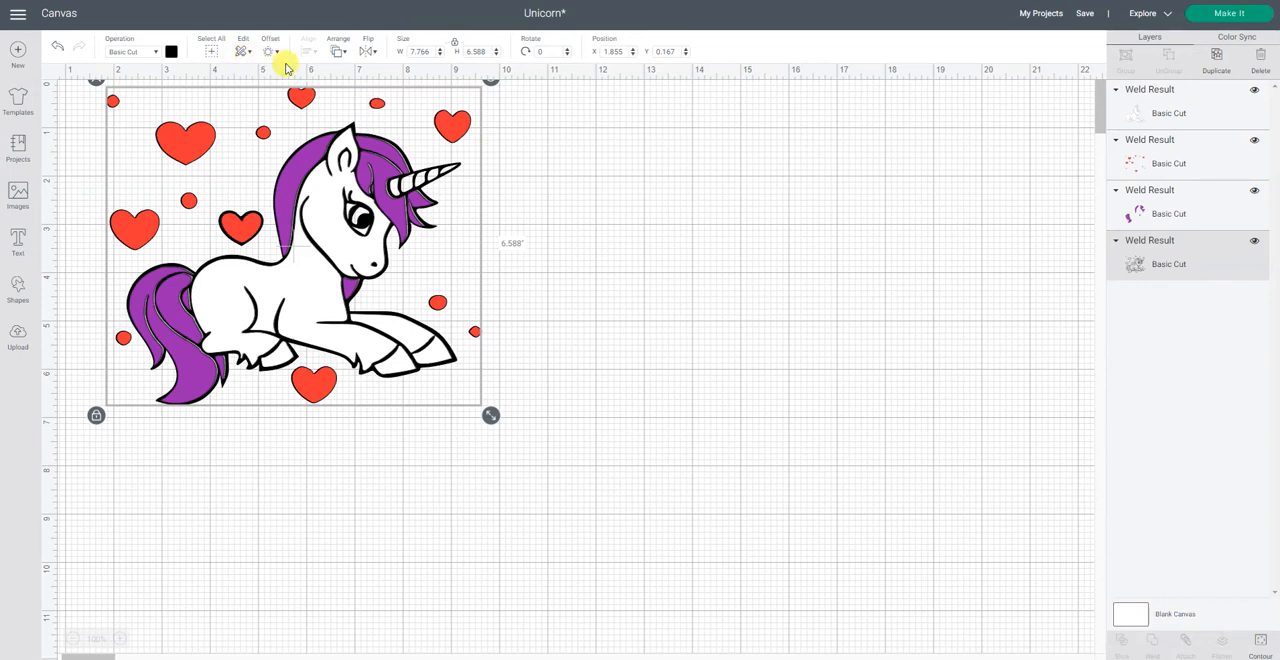
click(1218, 63)
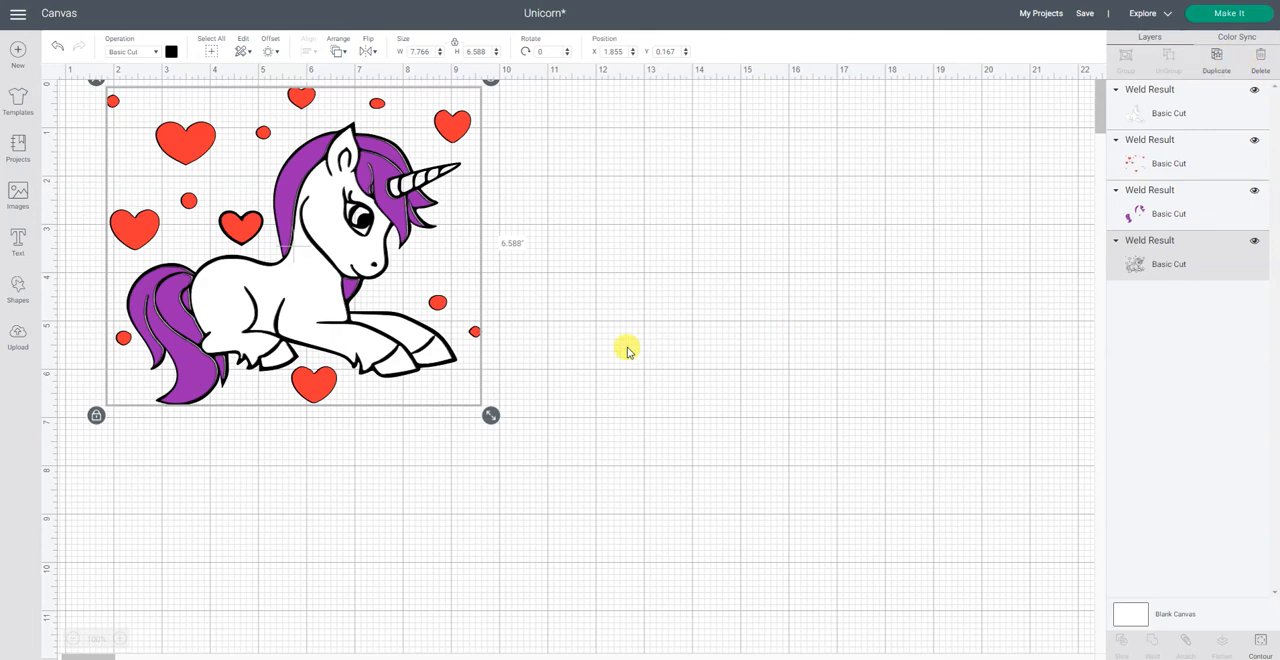
drag(546, 389, 829, 380)
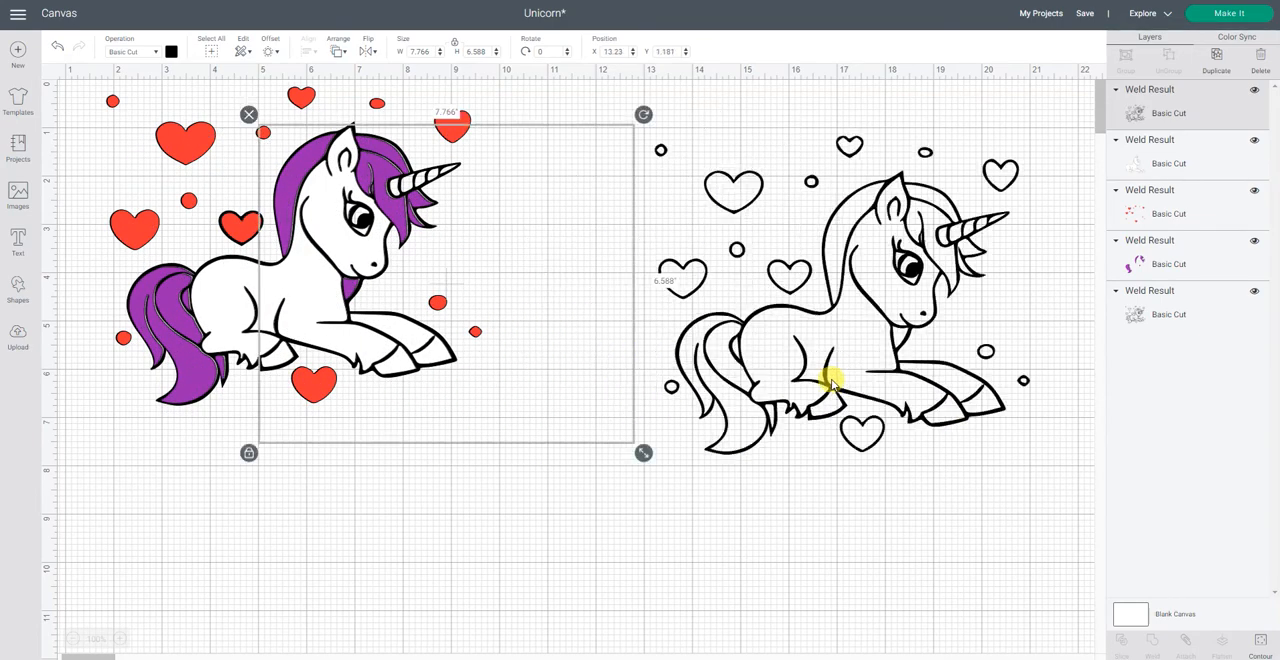
Step: Color the new copy gray and move it closer to the original, to about X 10.647, Y 0.903
click(171, 52)
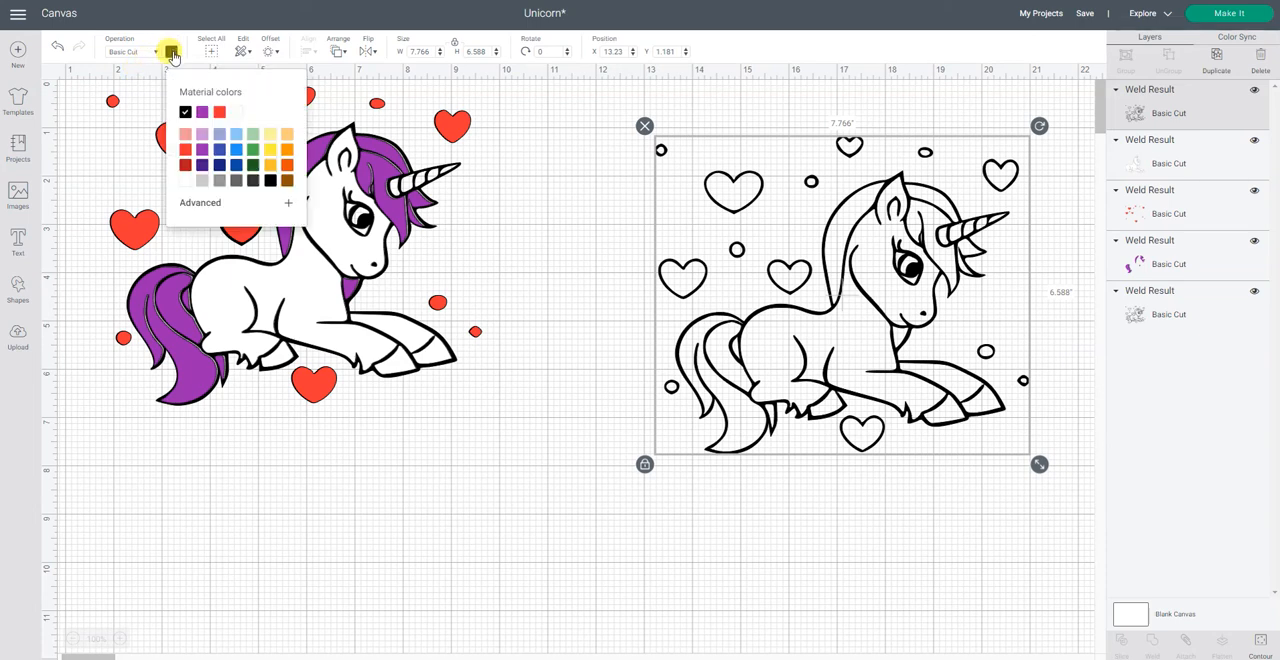
click(220, 181)
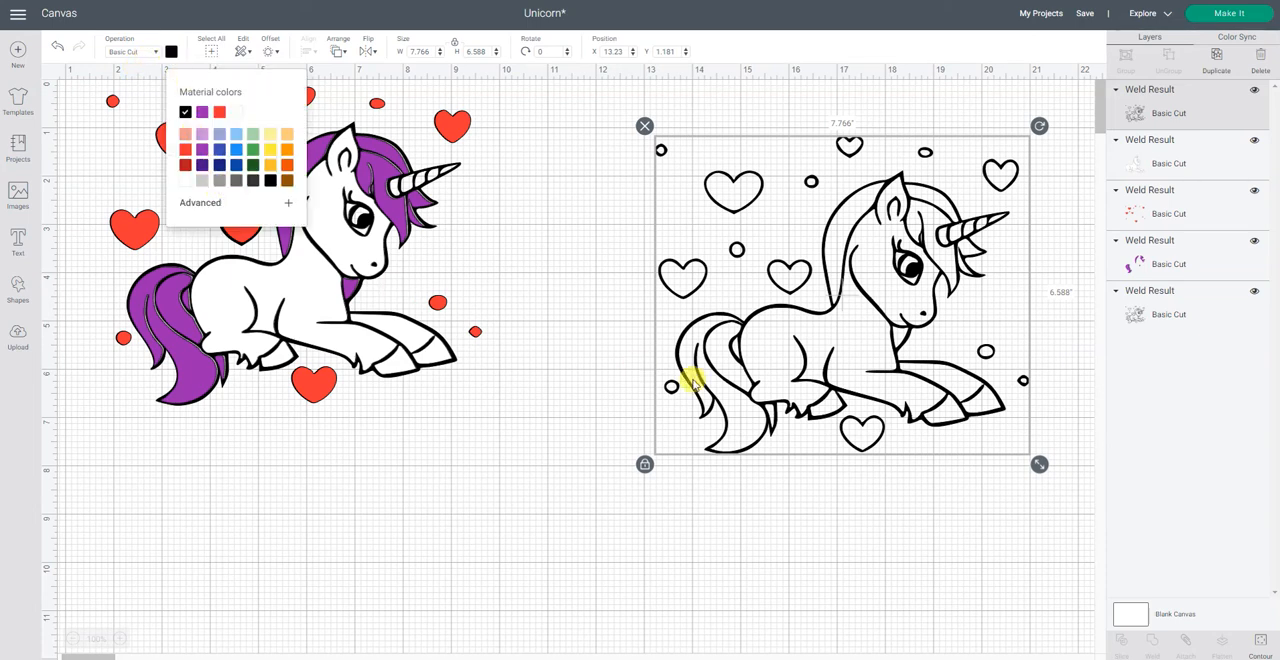
drag(773, 388, 648, 371)
click(1094, 586)
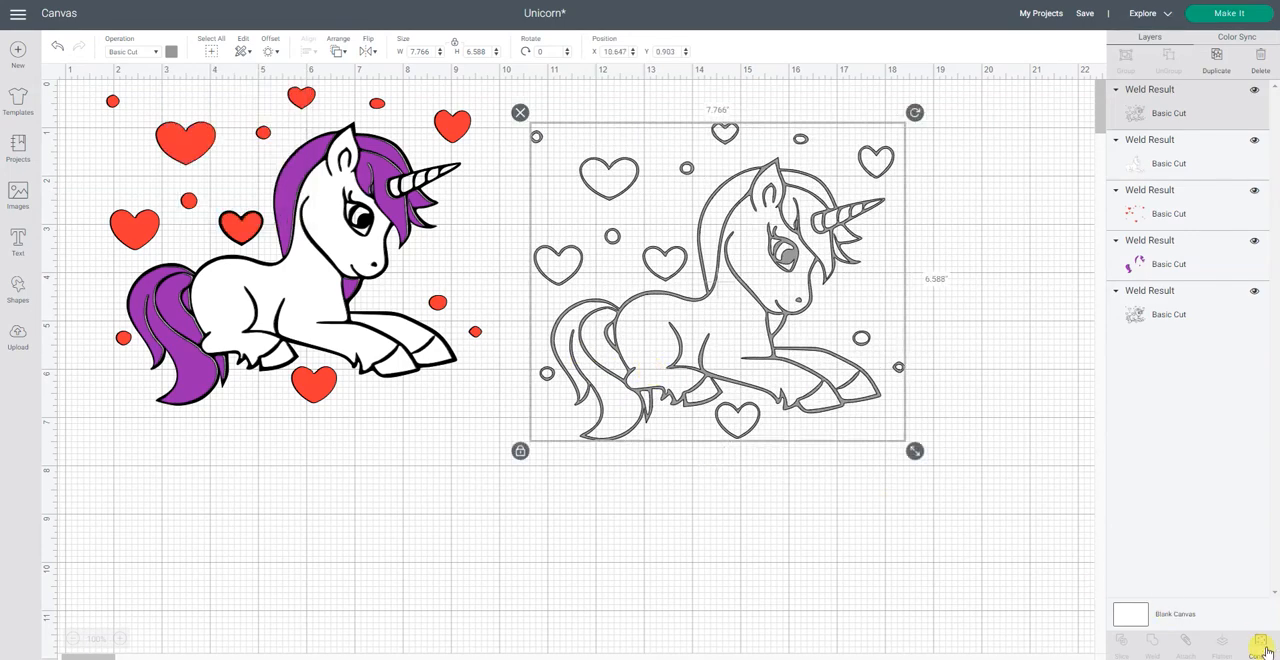
Step: On the gray copy, hide the contours of the body, large tail piece, long mane piece behind the neck and foreleg
click(1259, 641)
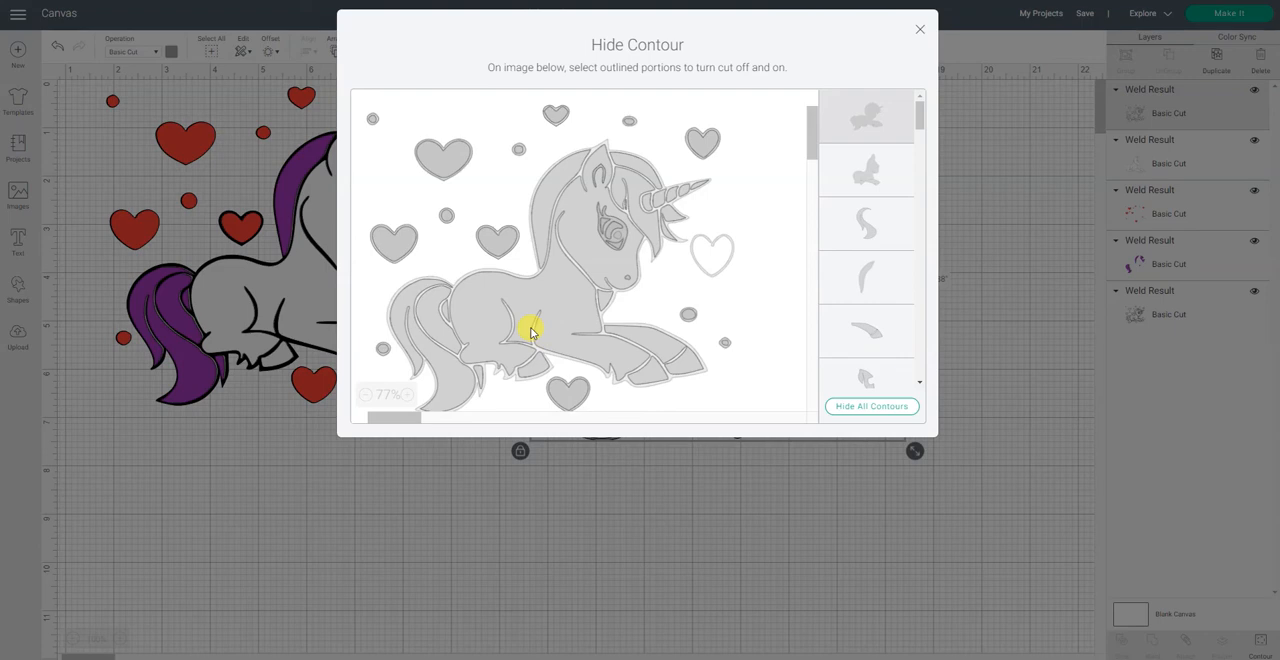
click(886, 178)
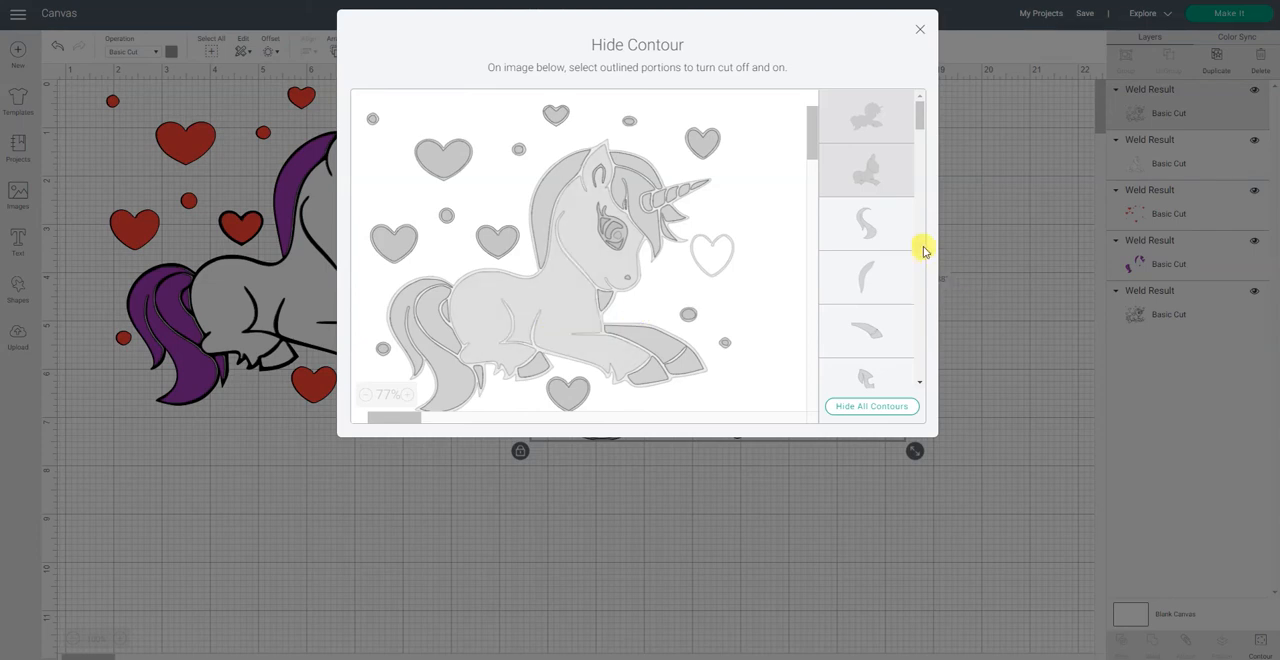
click(868, 228)
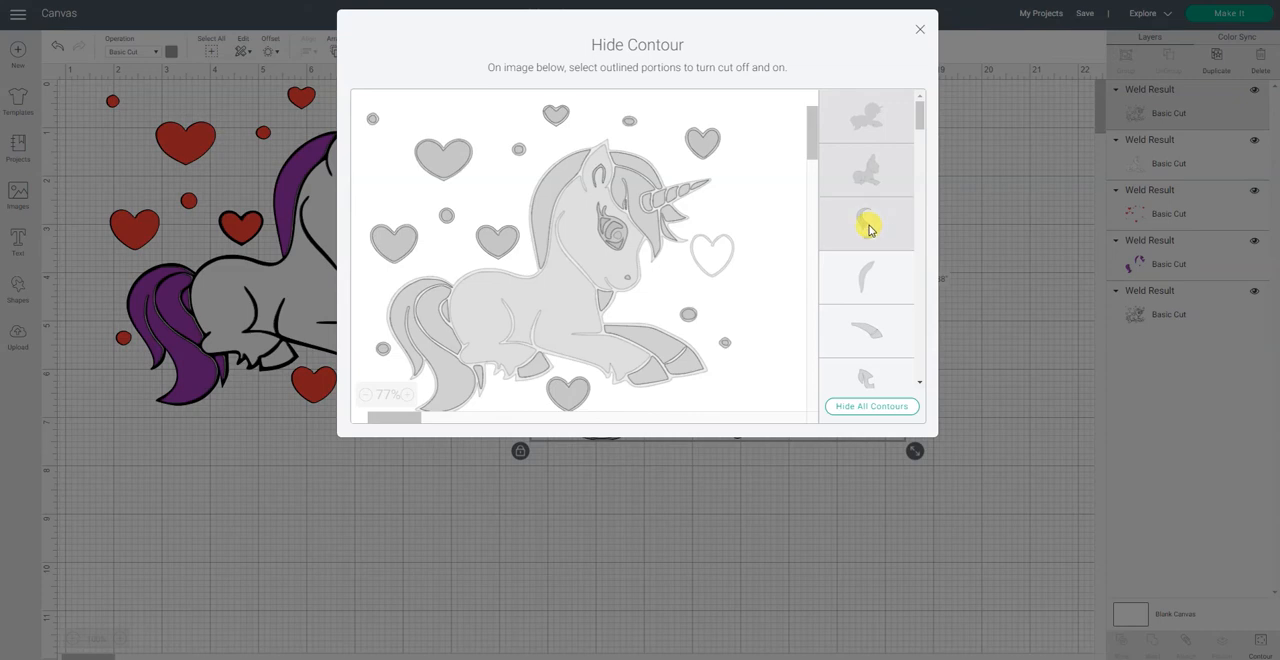
click(867, 280)
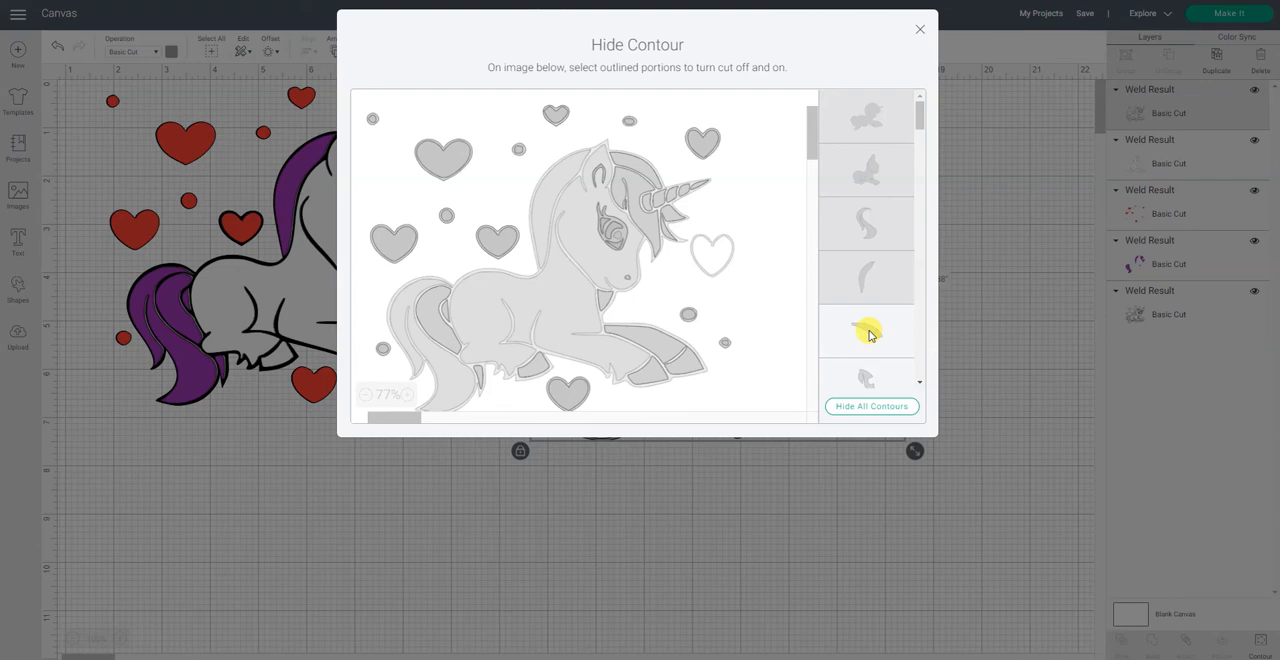
click(868, 335)
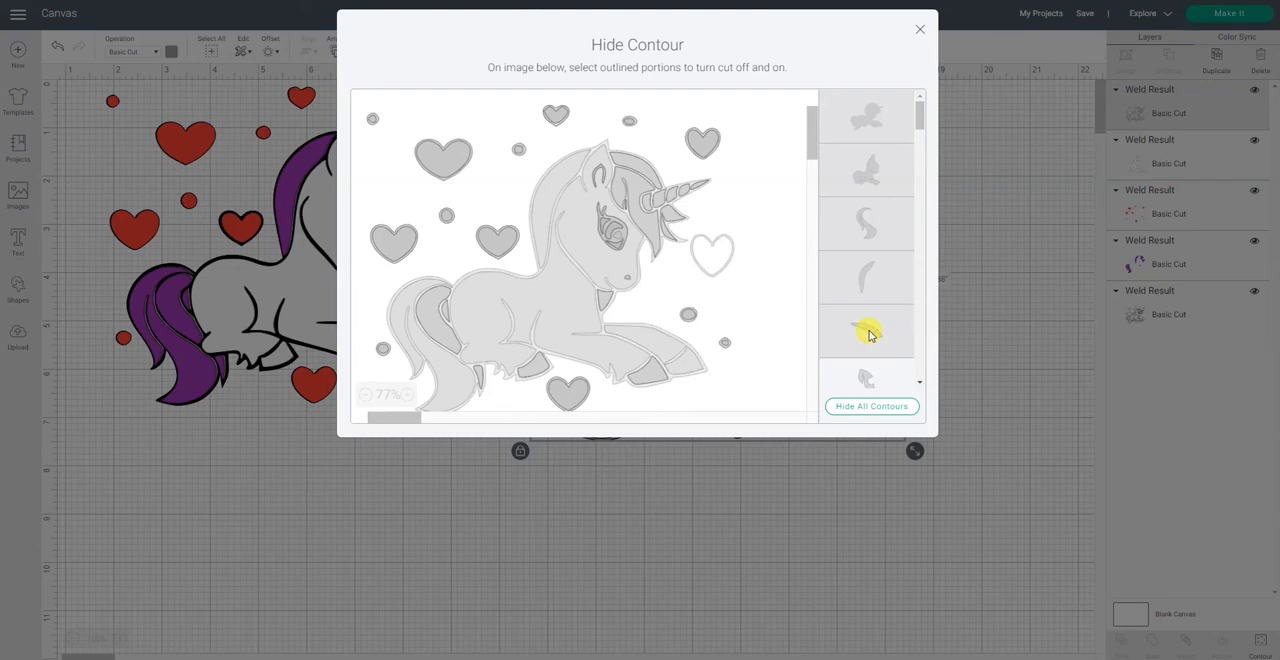
Step: Hide the forelock contour and the curved inner tail piece on the gray copy
scroll(868, 335, down, 1)
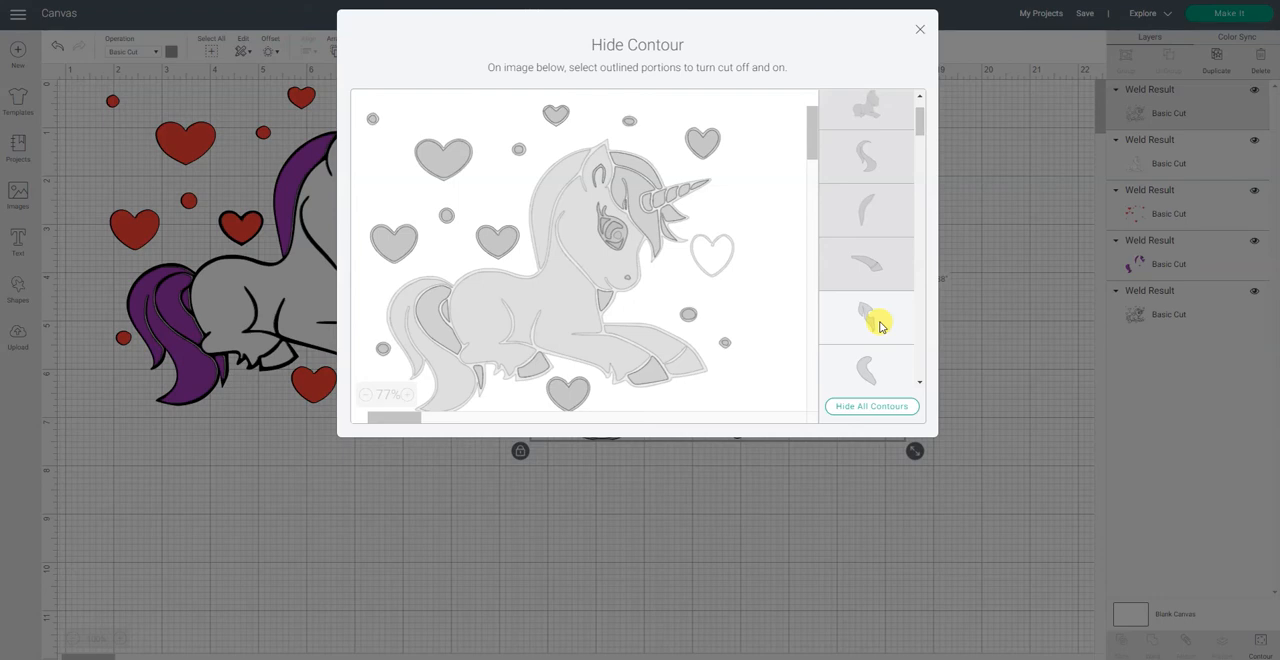
click(880, 325)
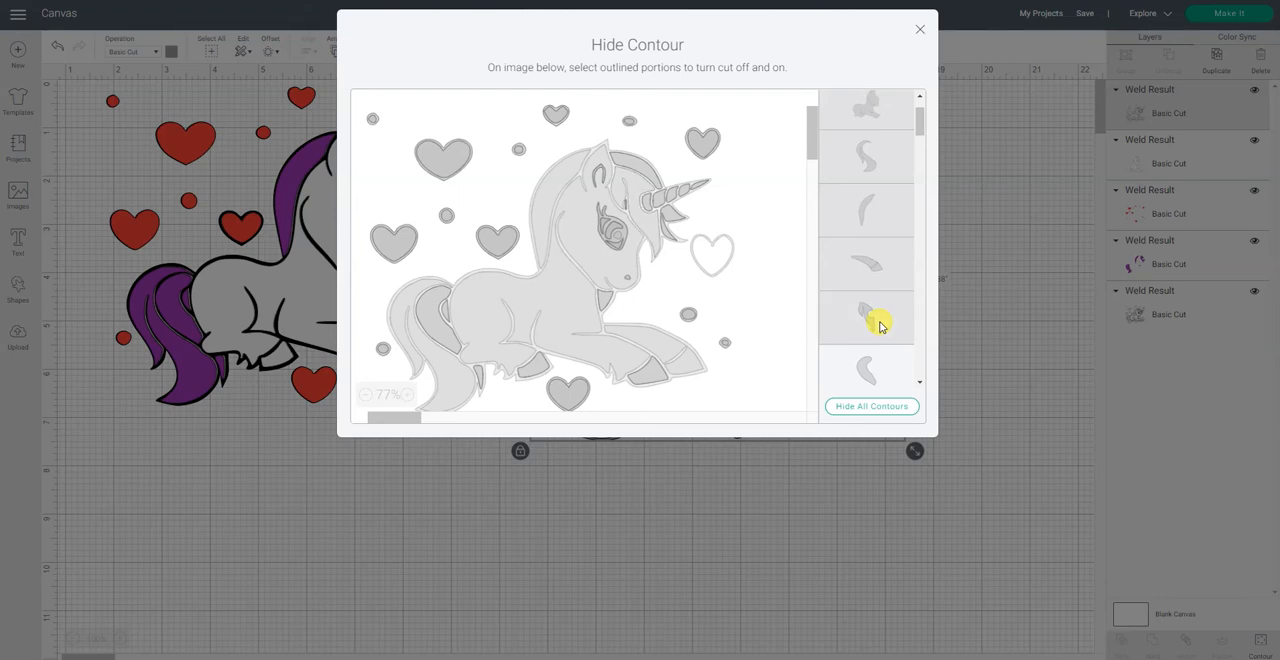
scroll(880, 325, down, 3)
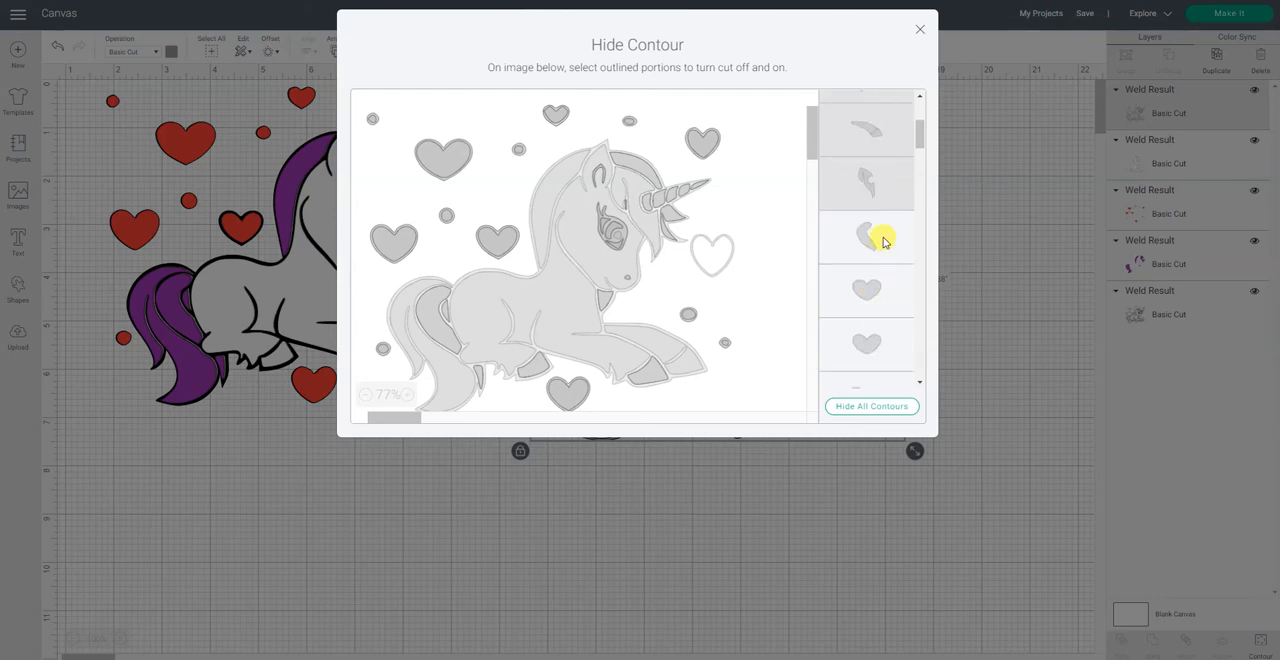
click(883, 240)
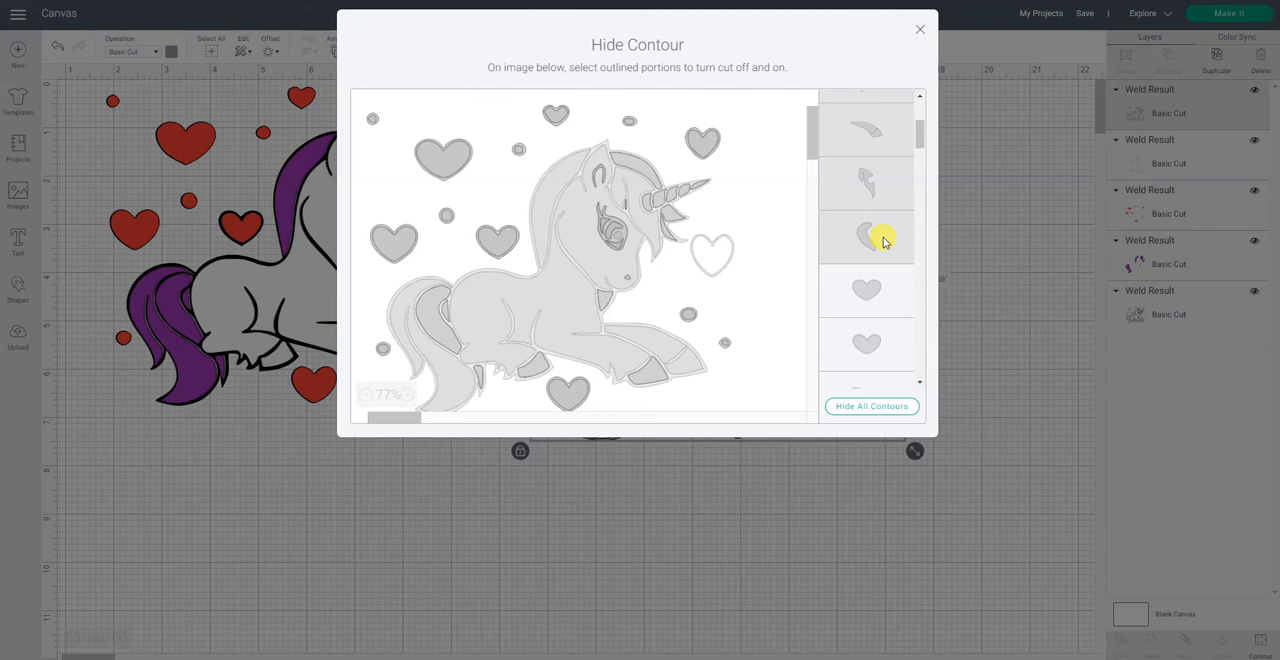
Step: Hide the next two filled heart contours and the curved mane piece on the gray copy
click(880, 290)
click(870, 341)
scroll(880, 310, down, 3)
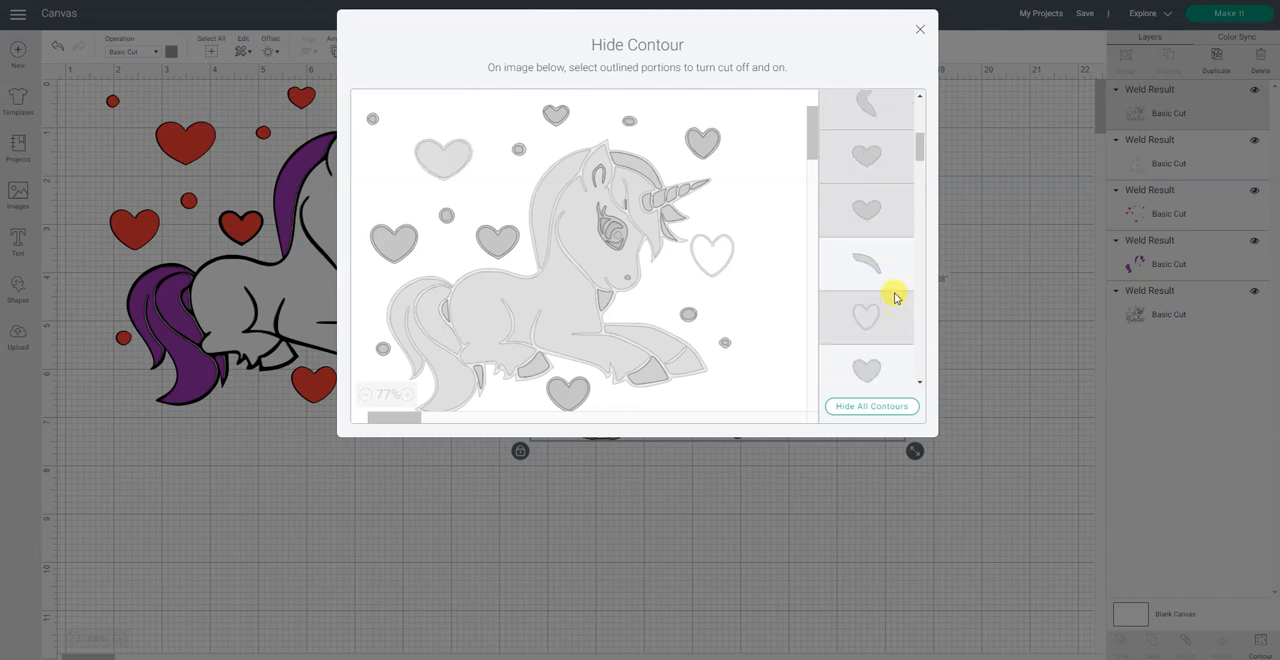
click(882, 268)
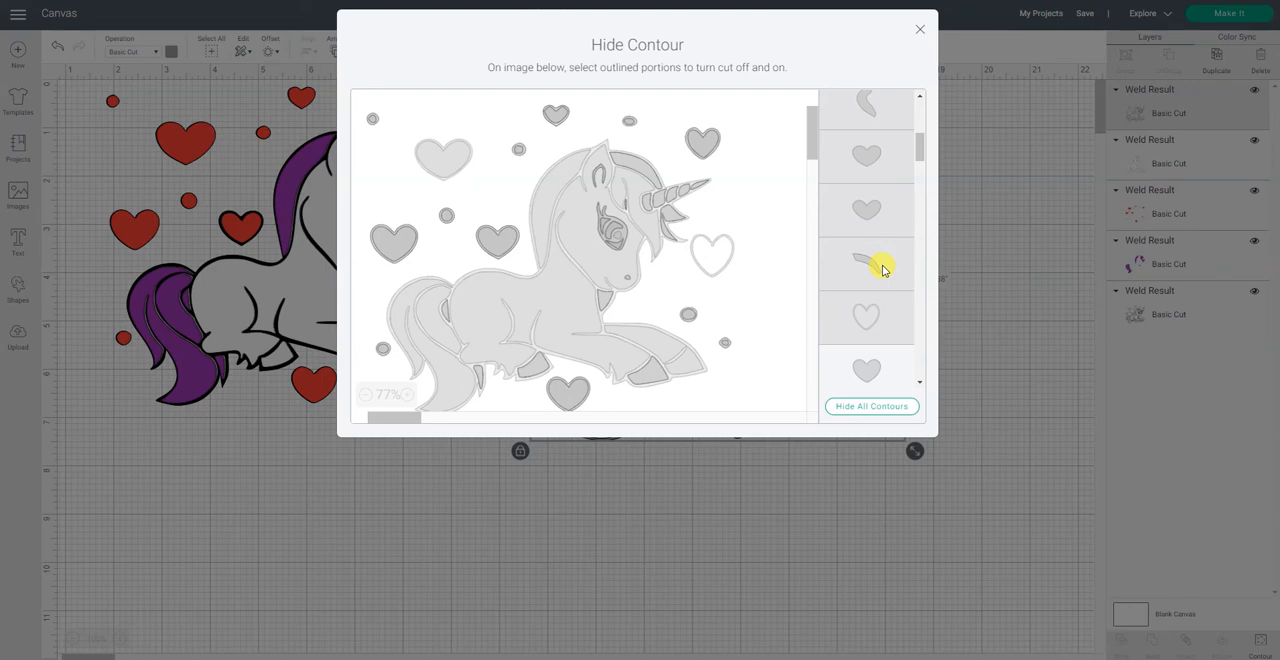
click(879, 318)
Step: Hide the next four filled heart contours on the gray copy
scroll(876, 300, down, 3)
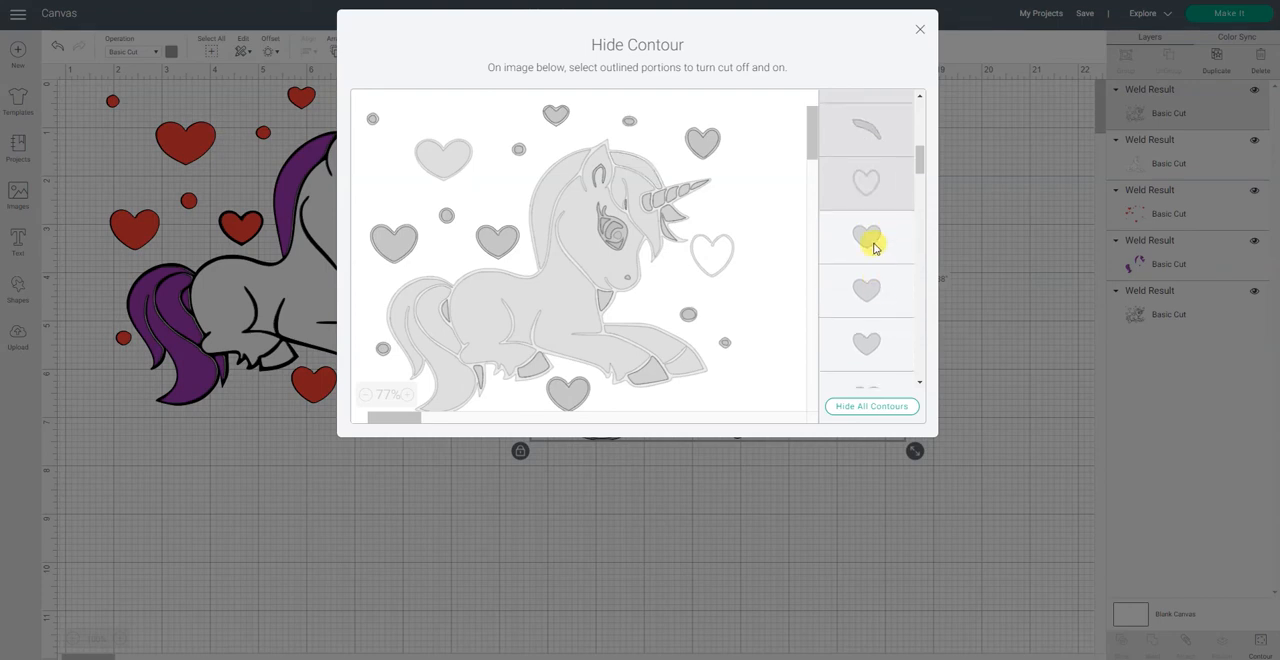
click(873, 247)
click(868, 290)
click(870, 340)
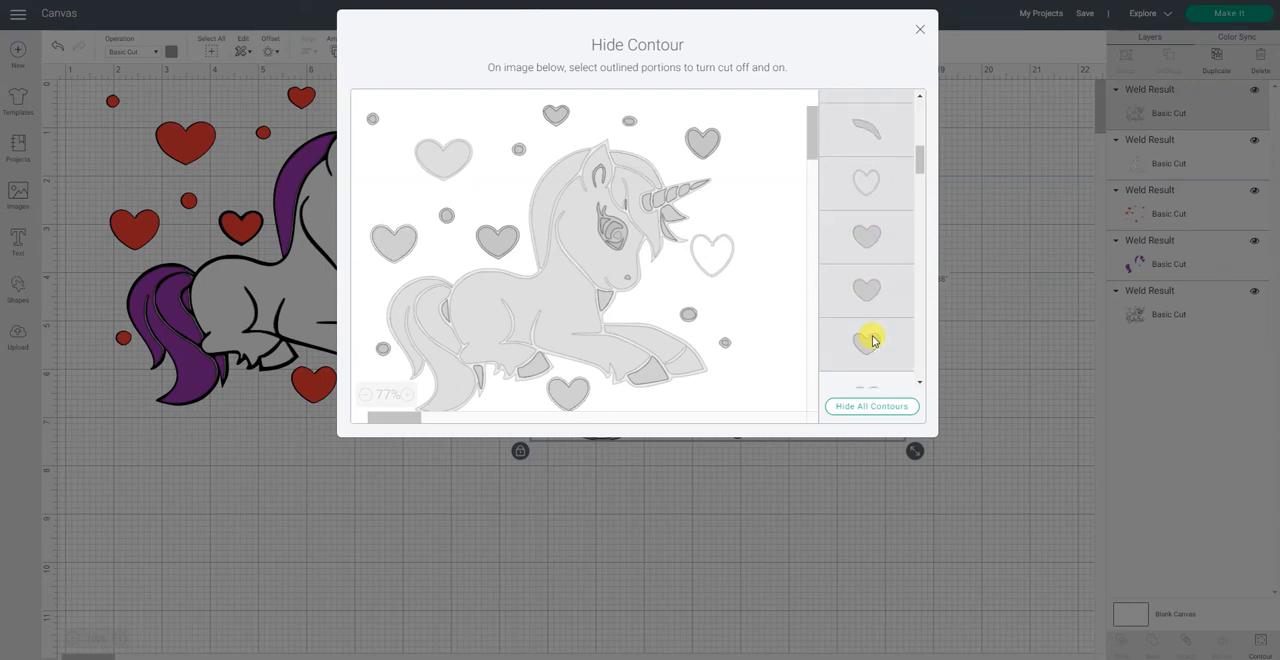
scroll(871, 330, down, 2)
click(872, 265)
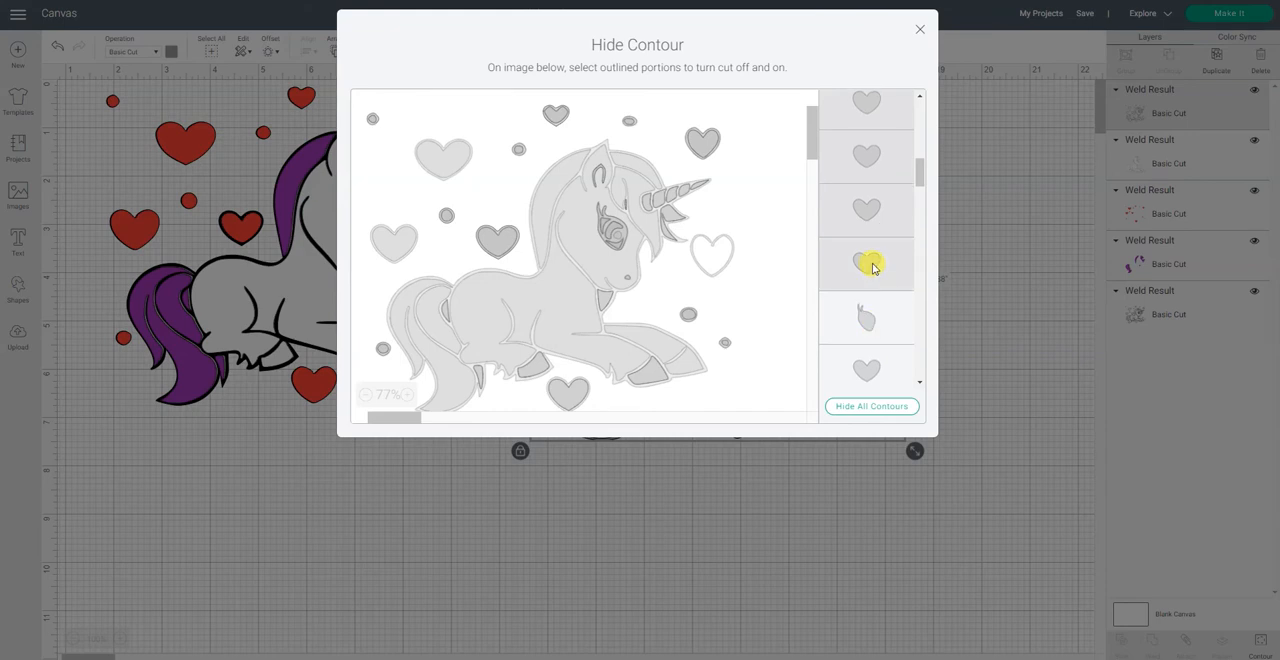
Step: Hide the pointed leaf-shaped contour and the two hearts below it on the gray copy
click(868, 315)
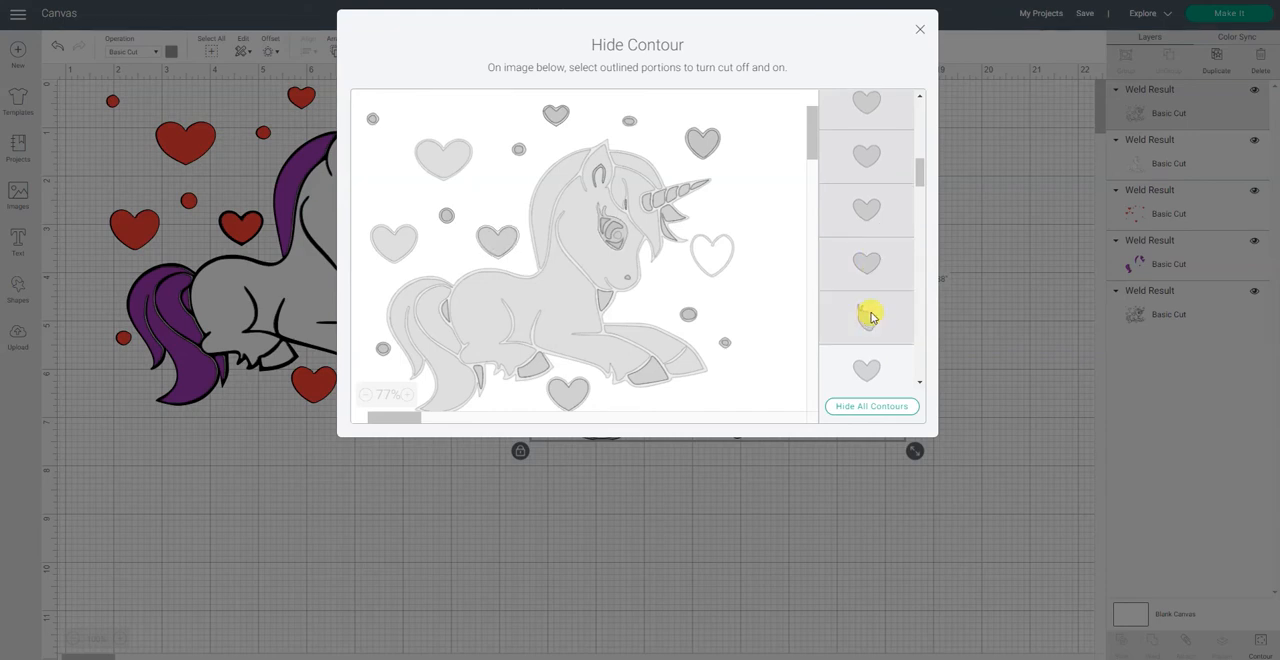
scroll(866, 312, down, 1)
click(868, 358)
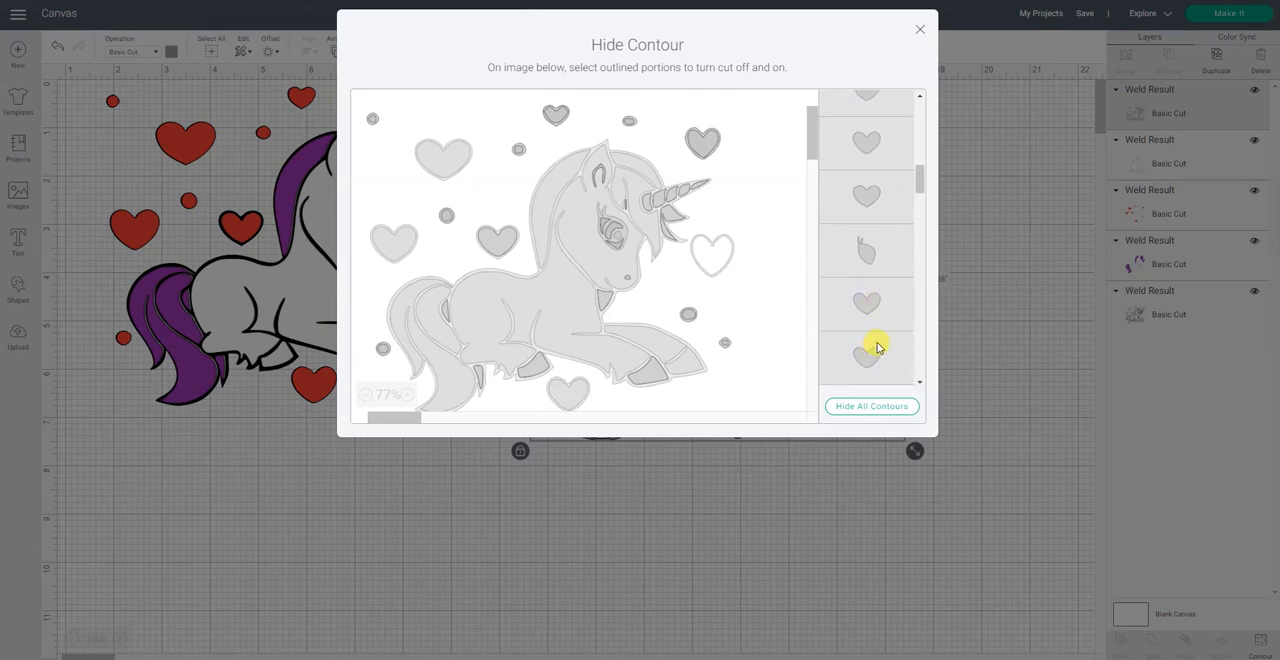
Step: Hide the front hoof contour and the heart below it on the gray copy
scroll(882, 338, down, 3)
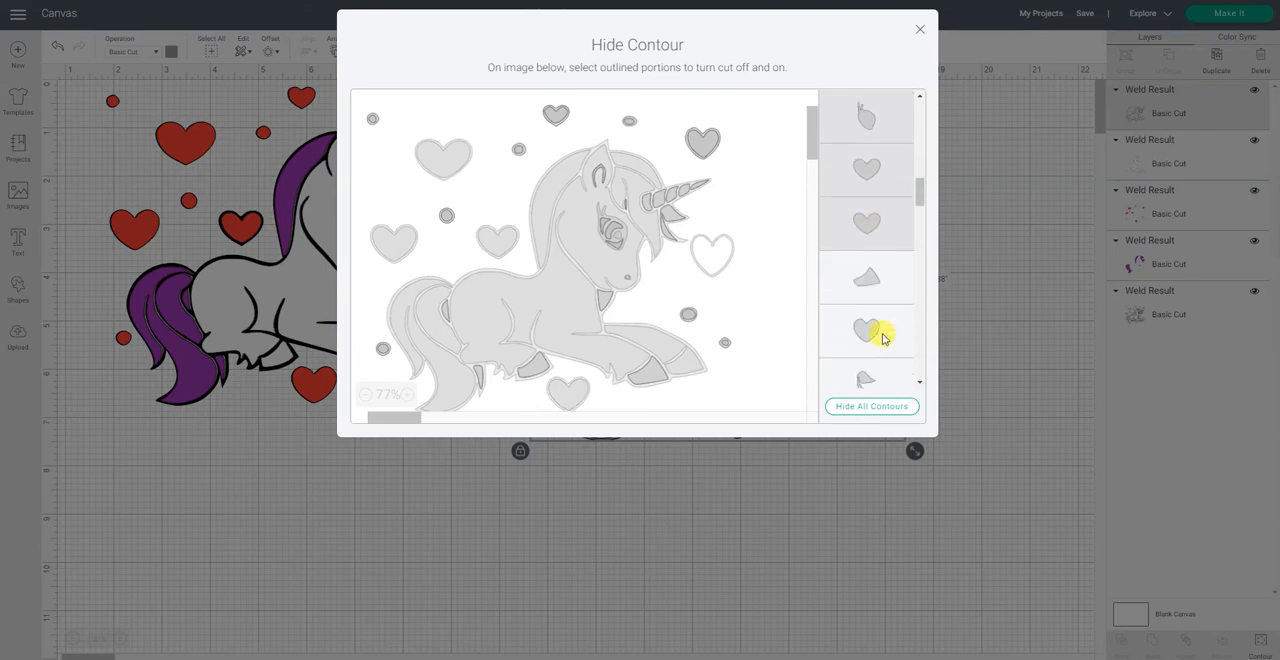
click(885, 279)
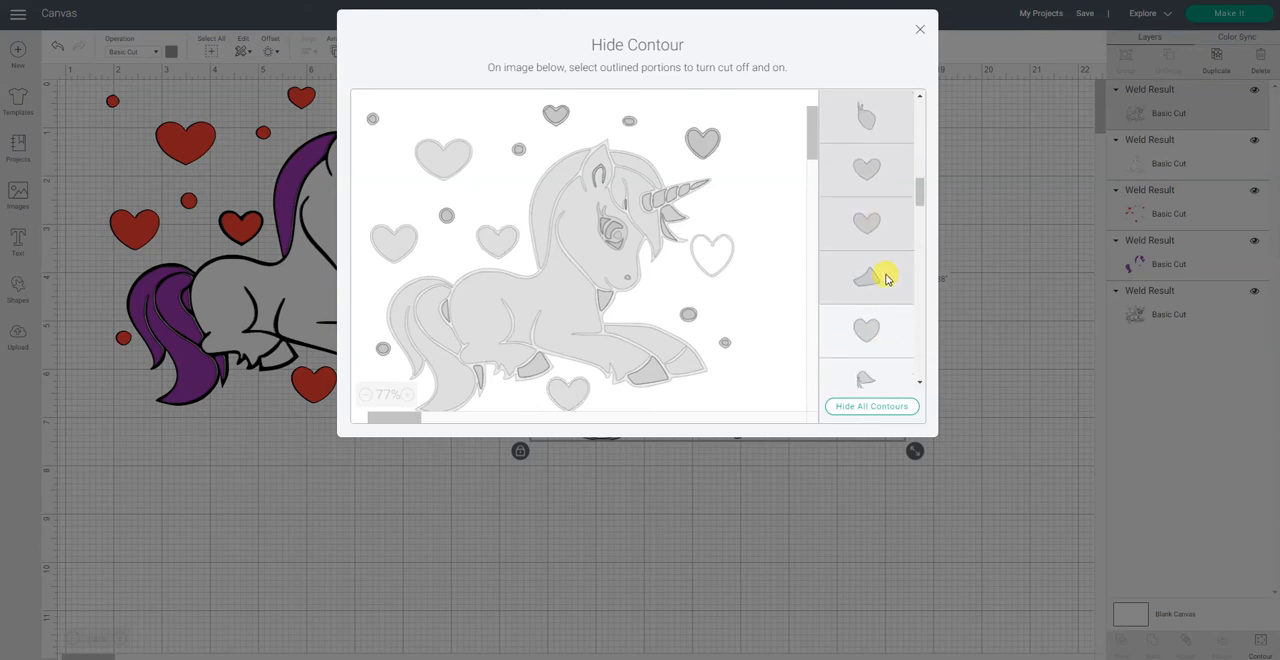
click(868, 331)
scroll(868, 330, down, 1)
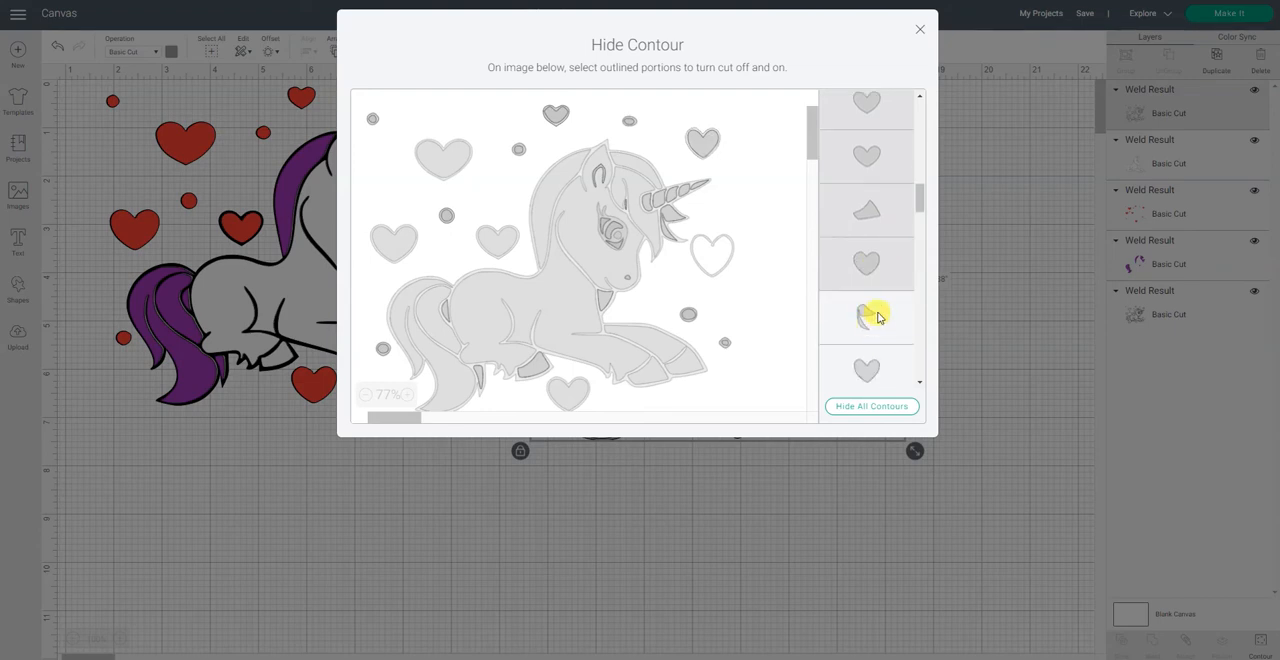
Step: Hide the forked forelock piece, the hoof contour and the heart listed below each one on the gray copy
click(877, 317)
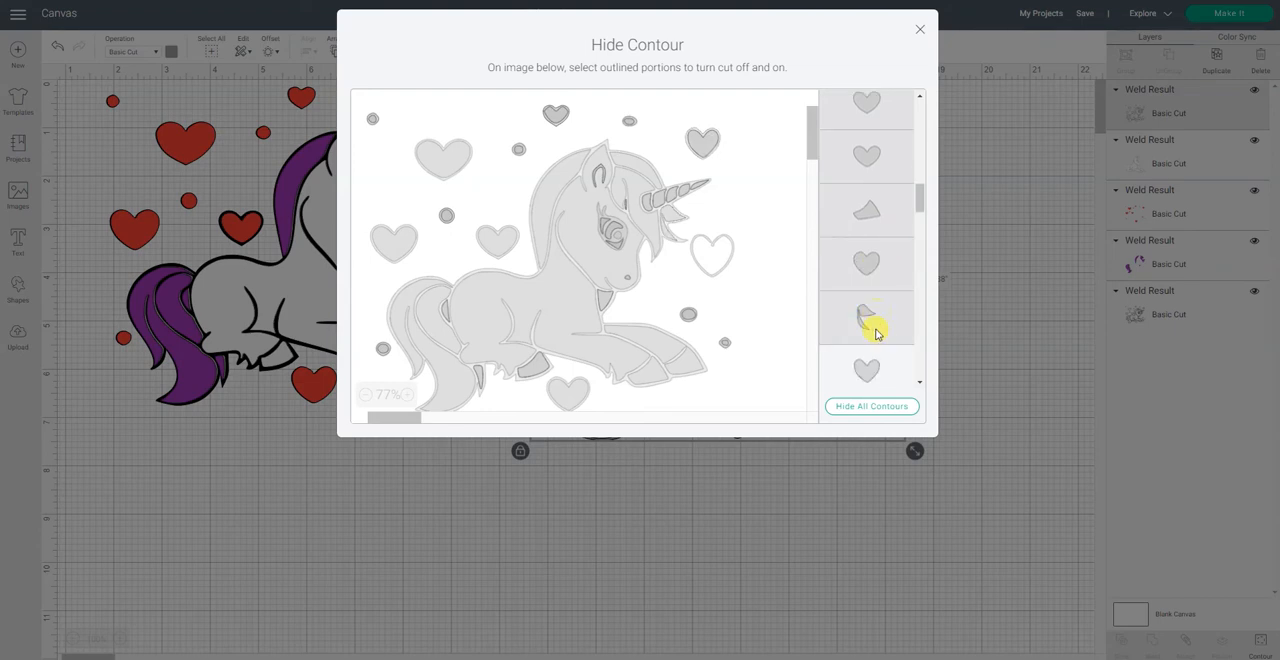
click(876, 360)
scroll(876, 360, down, 3)
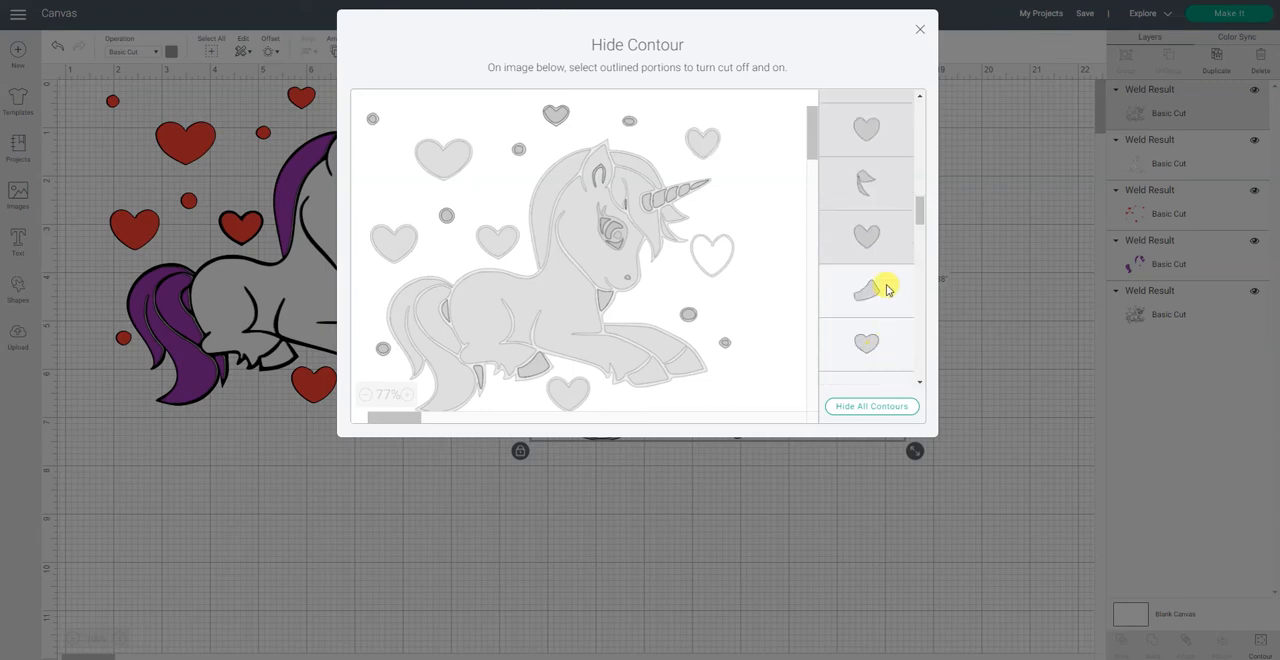
click(886, 289)
click(866, 346)
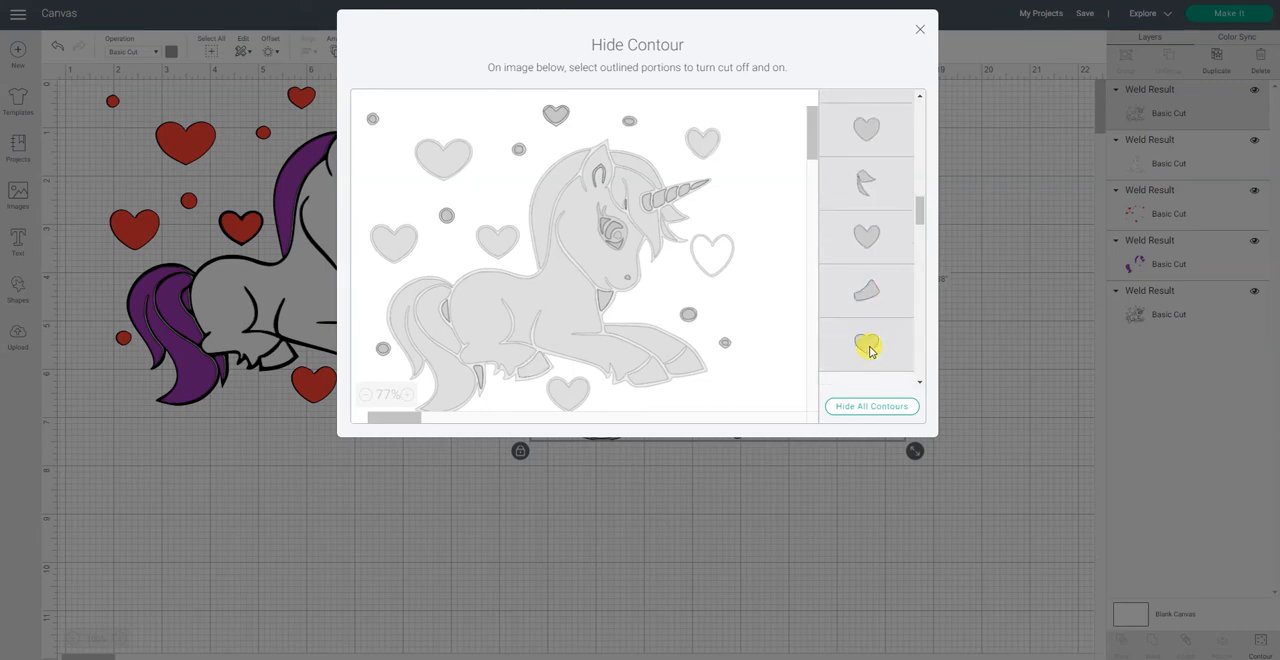
Step: Hide the next heart contour and the triangular chest contour on the gray copy
scroll(870, 350, down, 2)
click(884, 285)
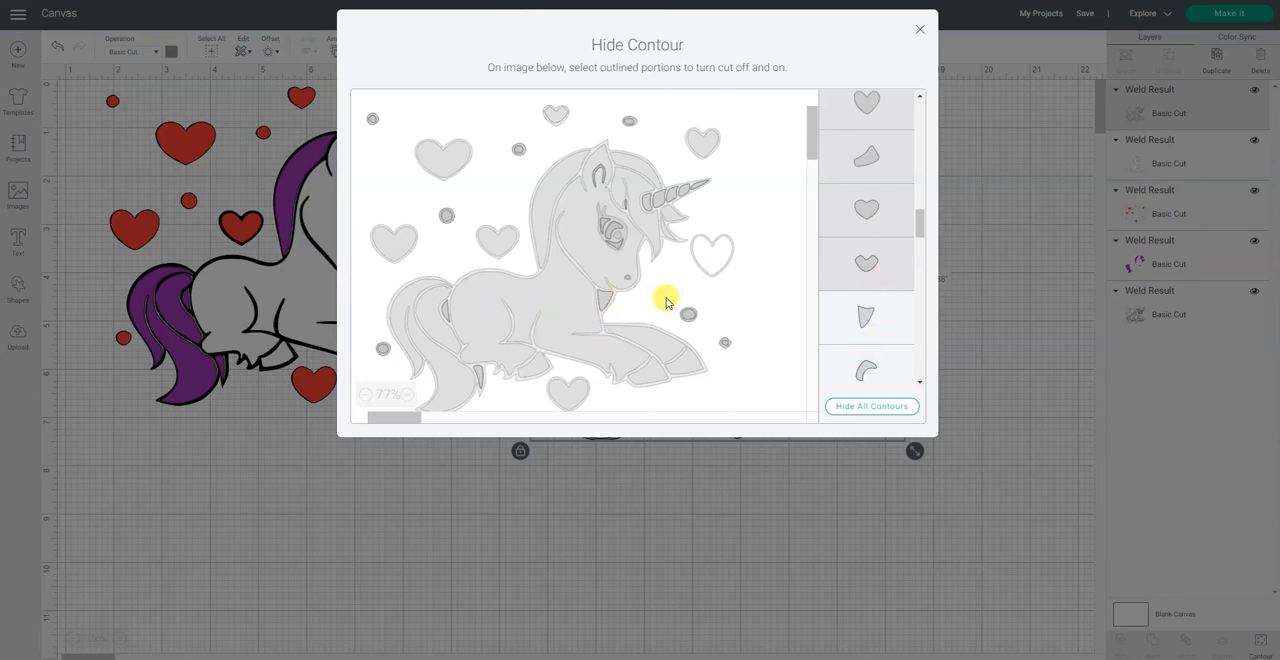
click(884, 314)
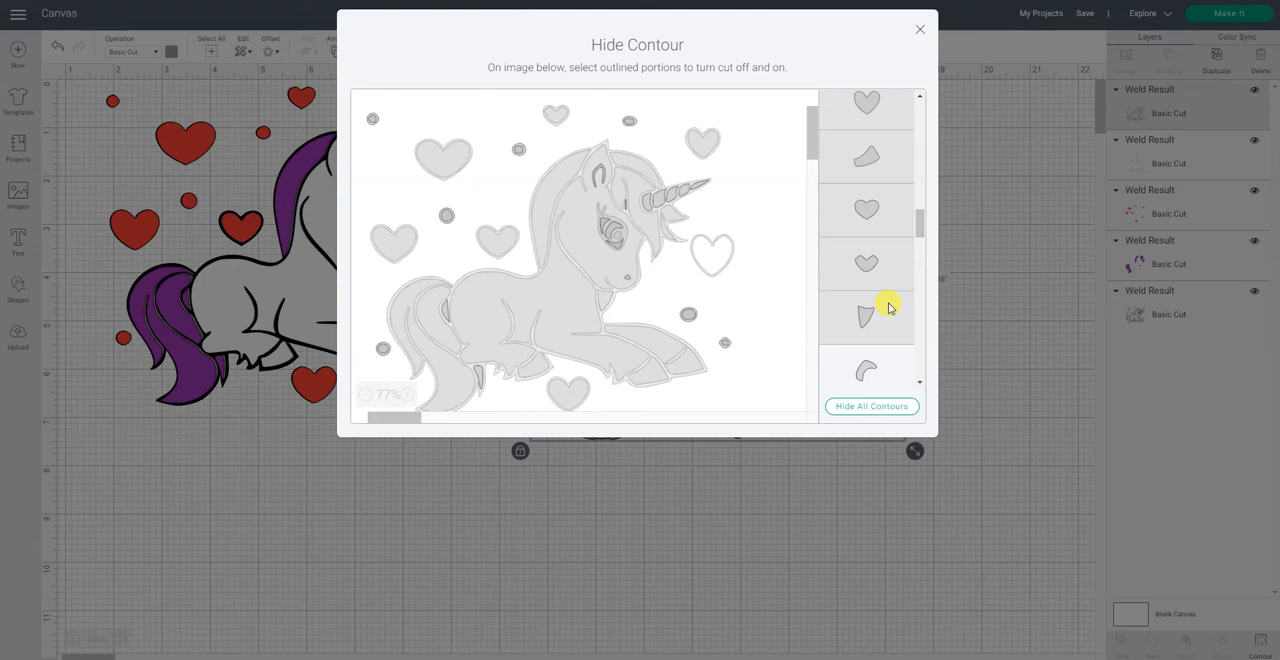
Step: Hide the curved eye piece and the arch-shaped inner ear contour on the gray copy
scroll(889, 307, down, 1)
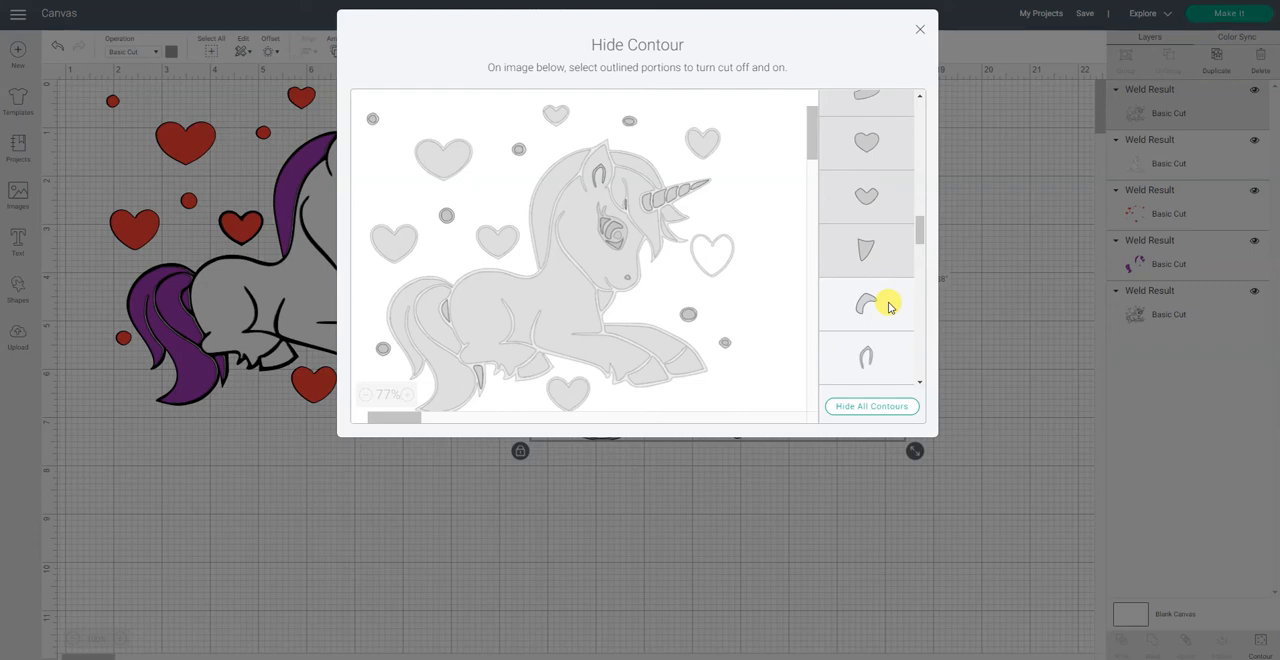
click(889, 307)
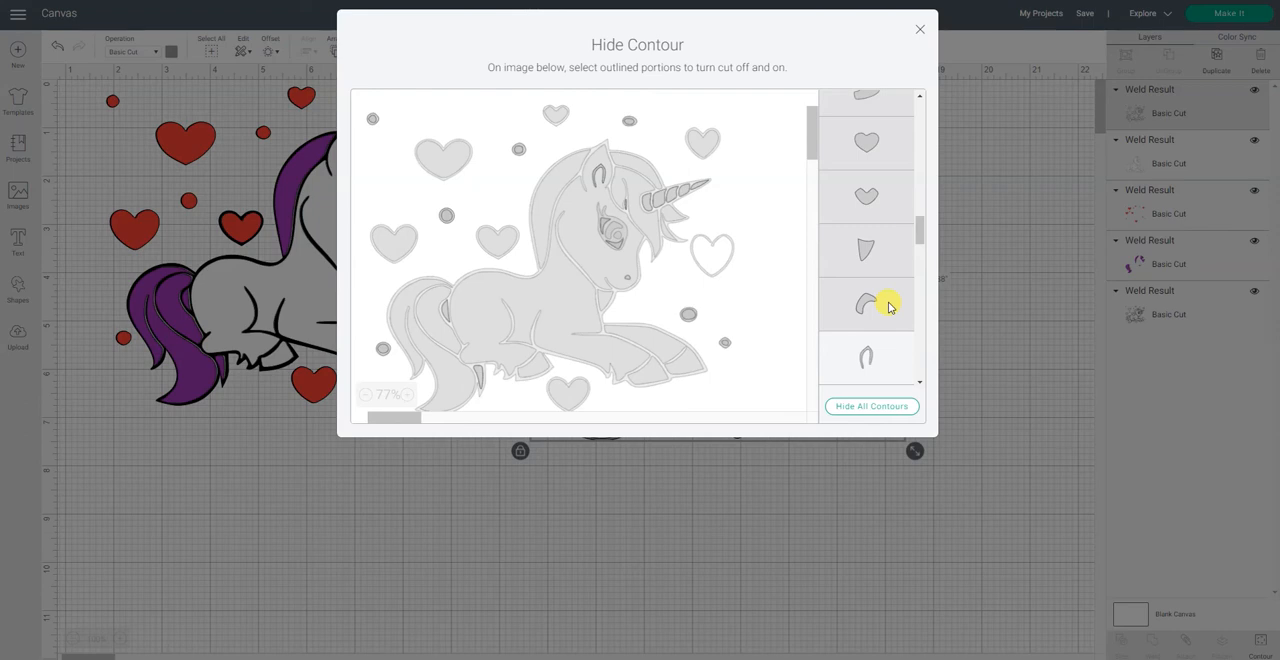
click(889, 307)
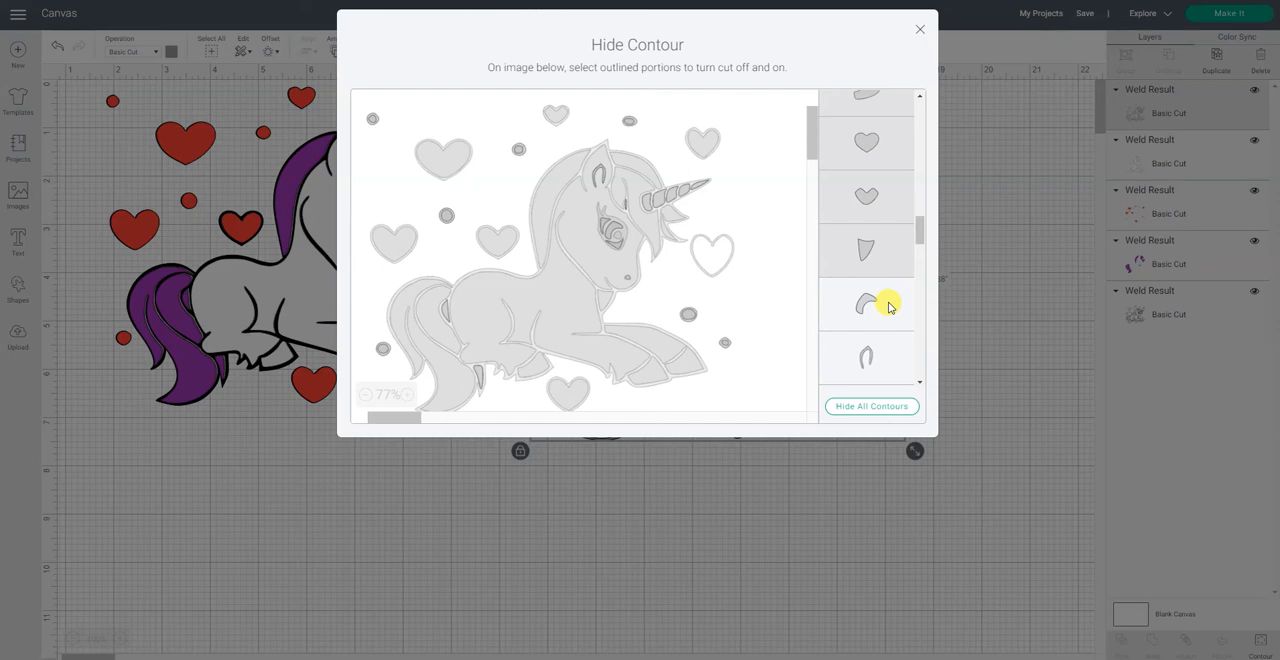
click(889, 307)
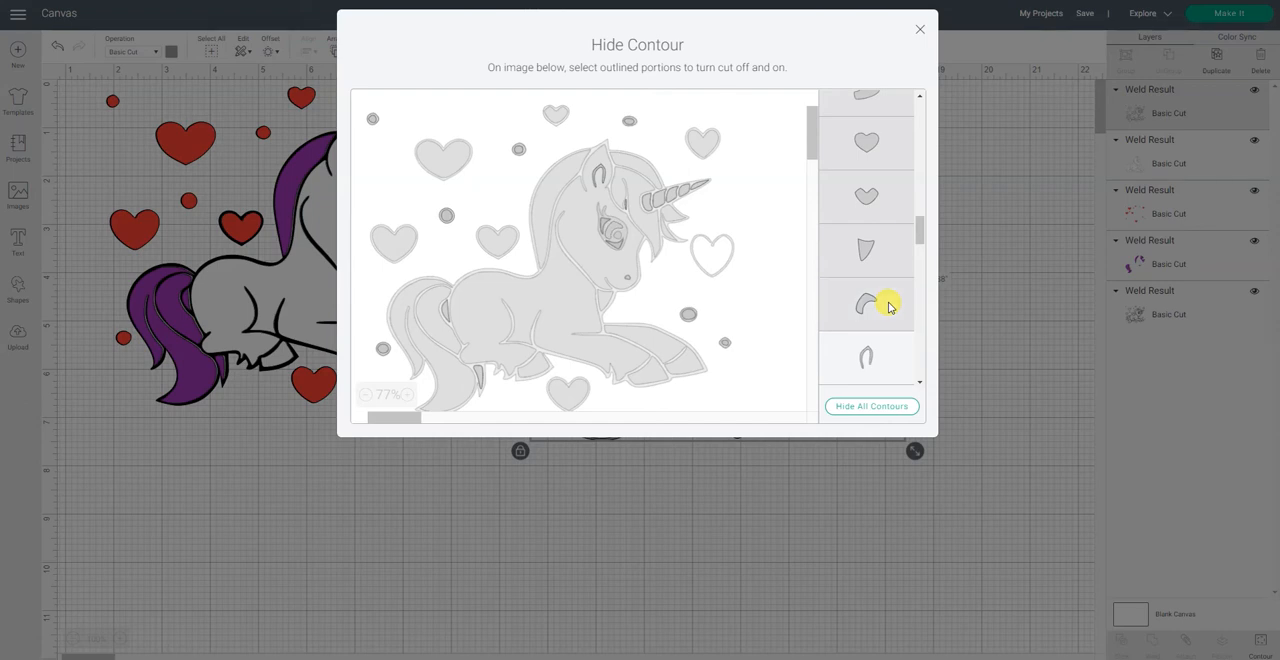
click(874, 358)
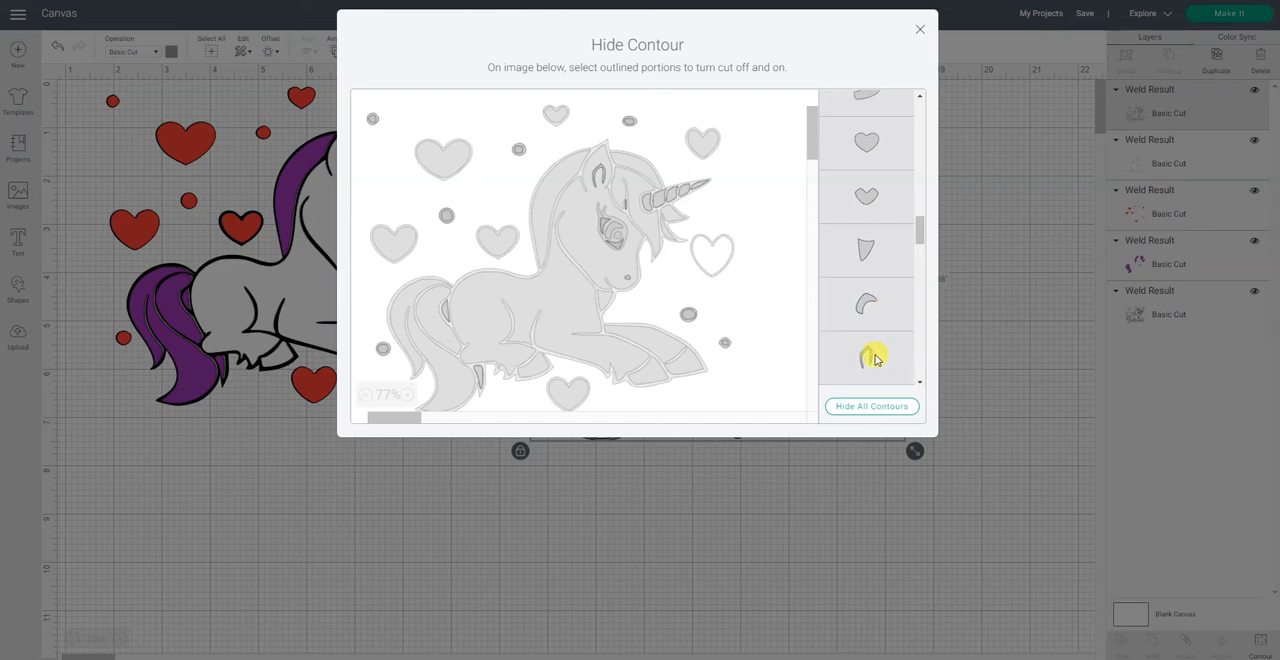
Step: Hide the next two round contours and the narrow tapered piece below them, keeping the horn segment above on the gray copy
scroll(872, 357, down, 3)
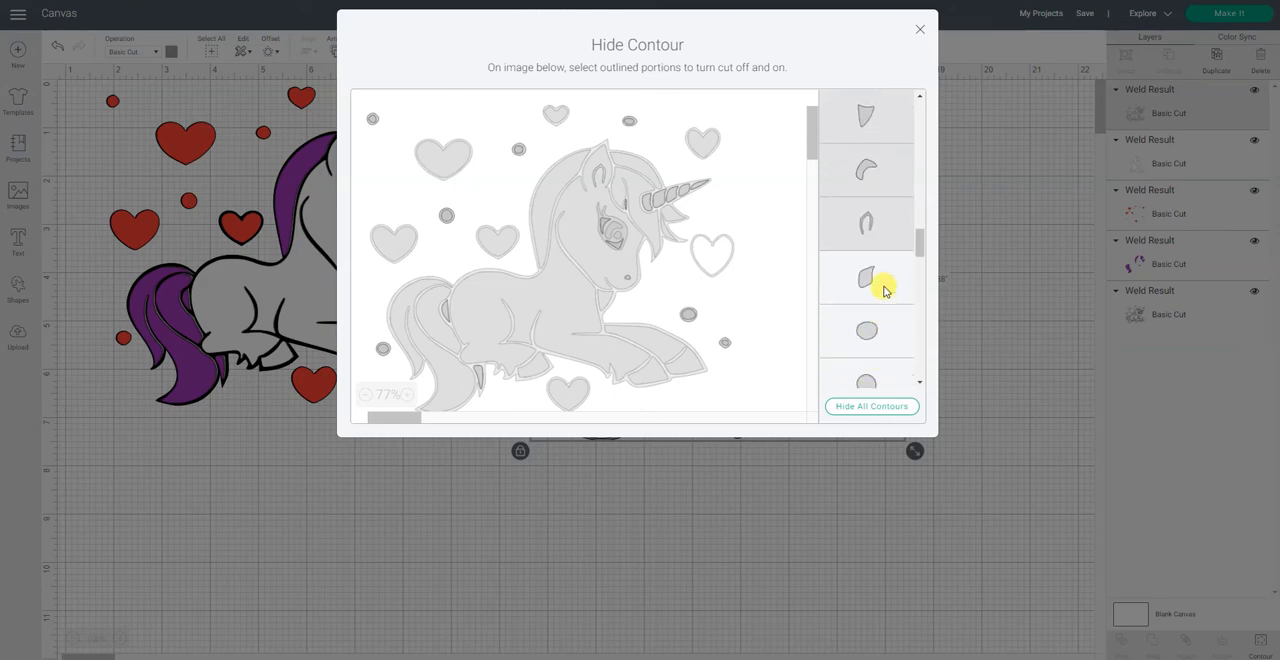
click(871, 328)
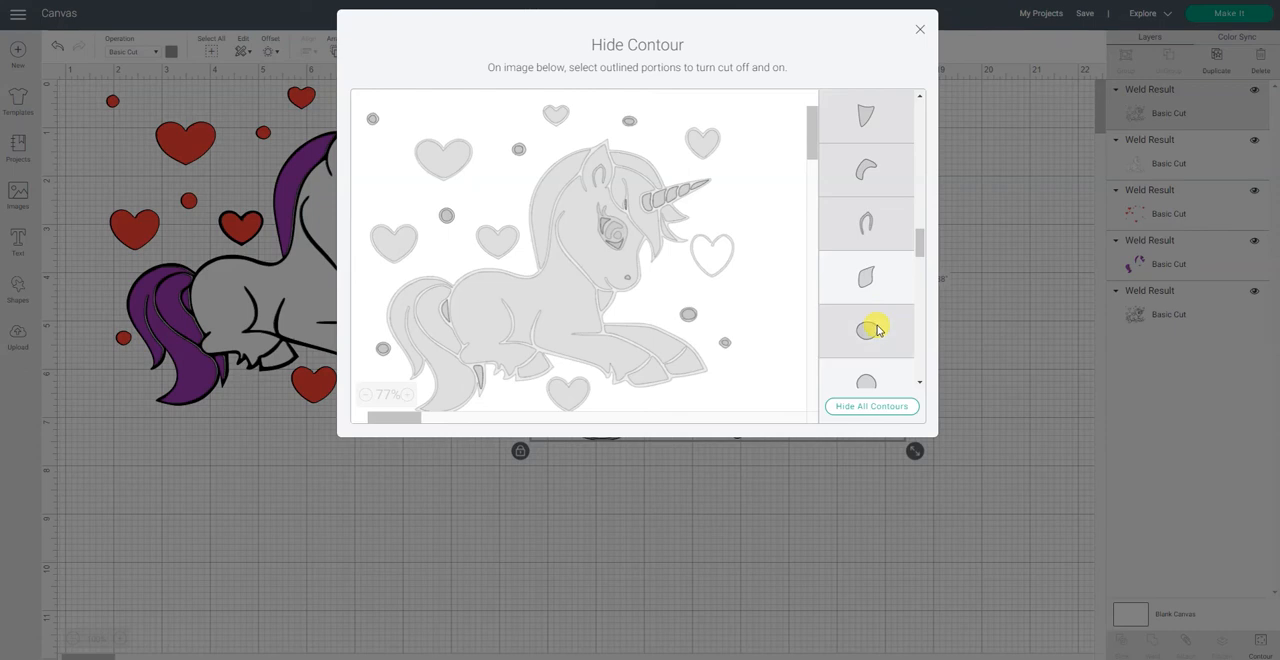
scroll(871, 325, down, 3)
click(874, 268)
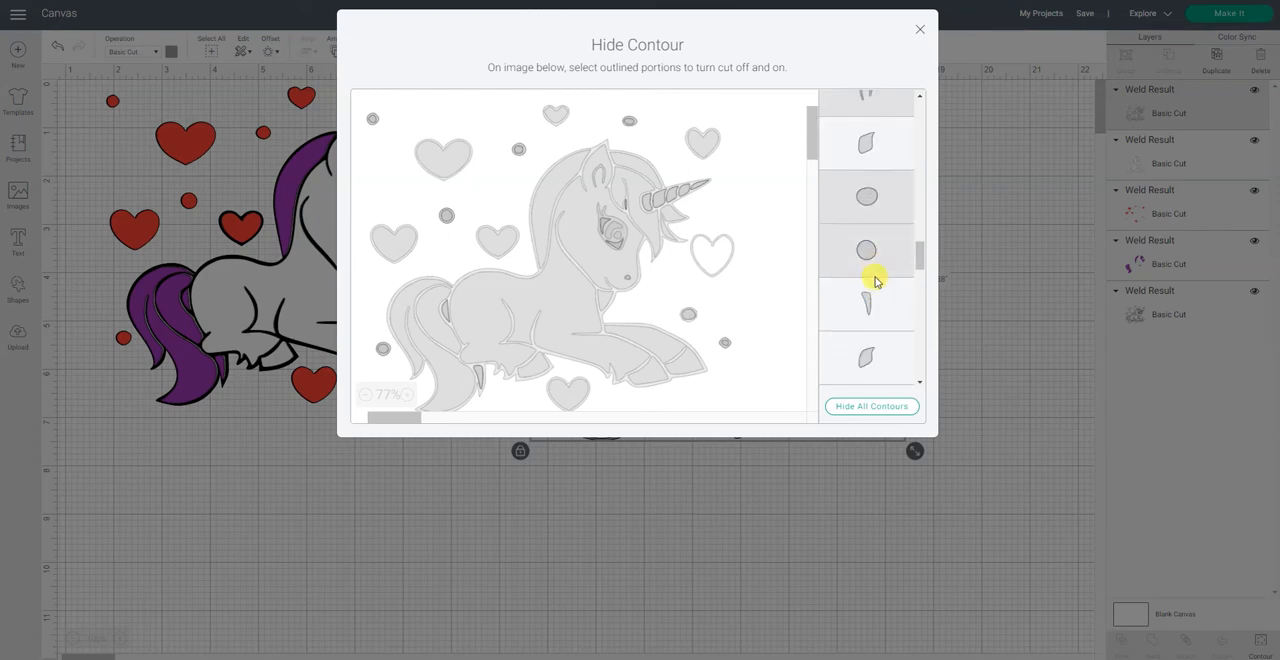
click(879, 325)
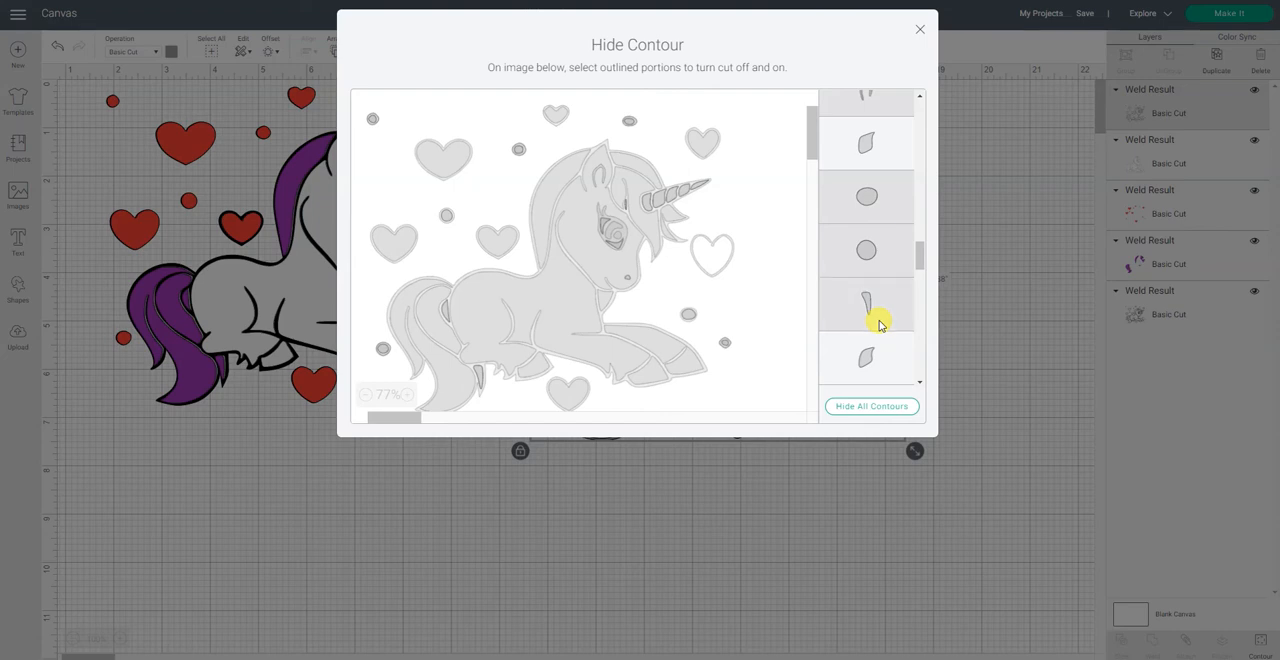
Step: Hide the next round contour, the crescent-shaped piece and the V-shaped eye piece, keeping the horn segments on the gray copy
scroll(879, 325, down, 3)
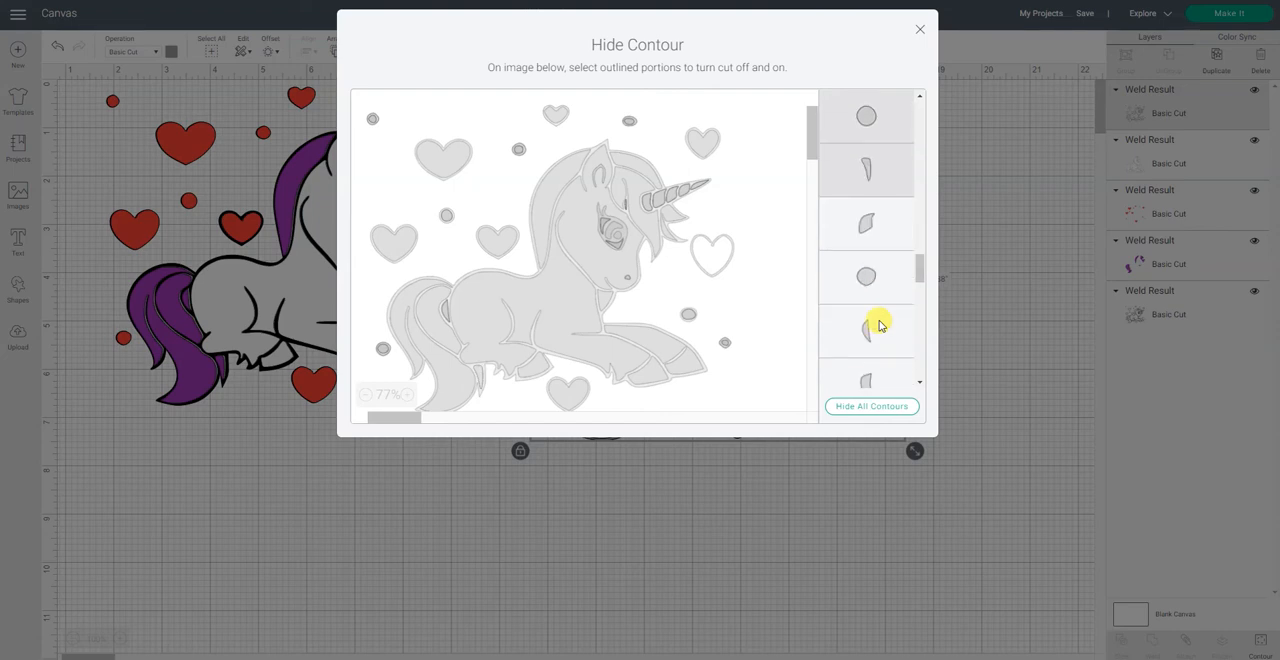
click(866, 278)
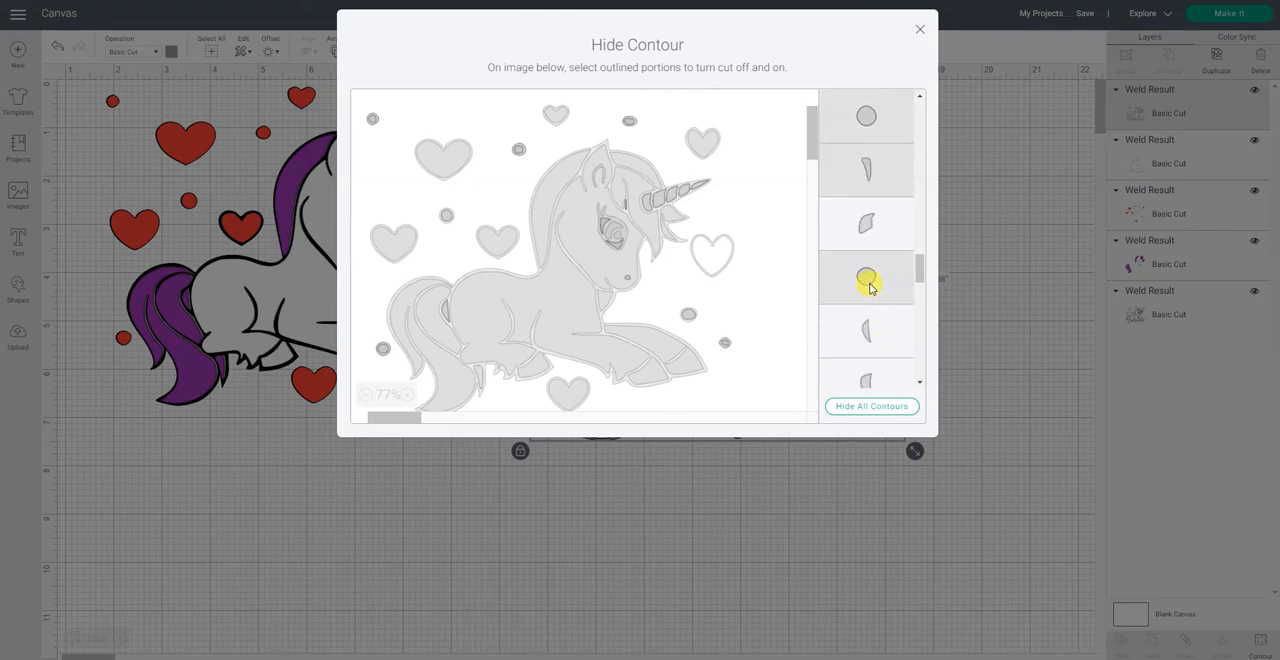
click(872, 335)
scroll(875, 327, down, 2)
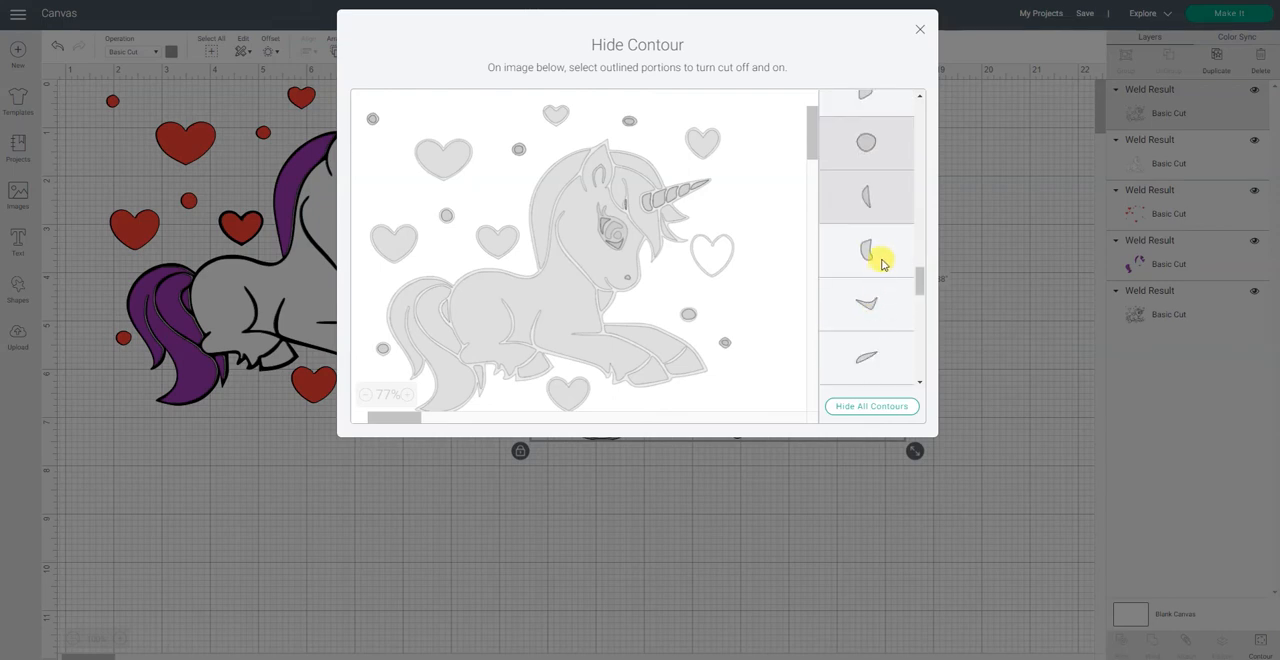
click(871, 316)
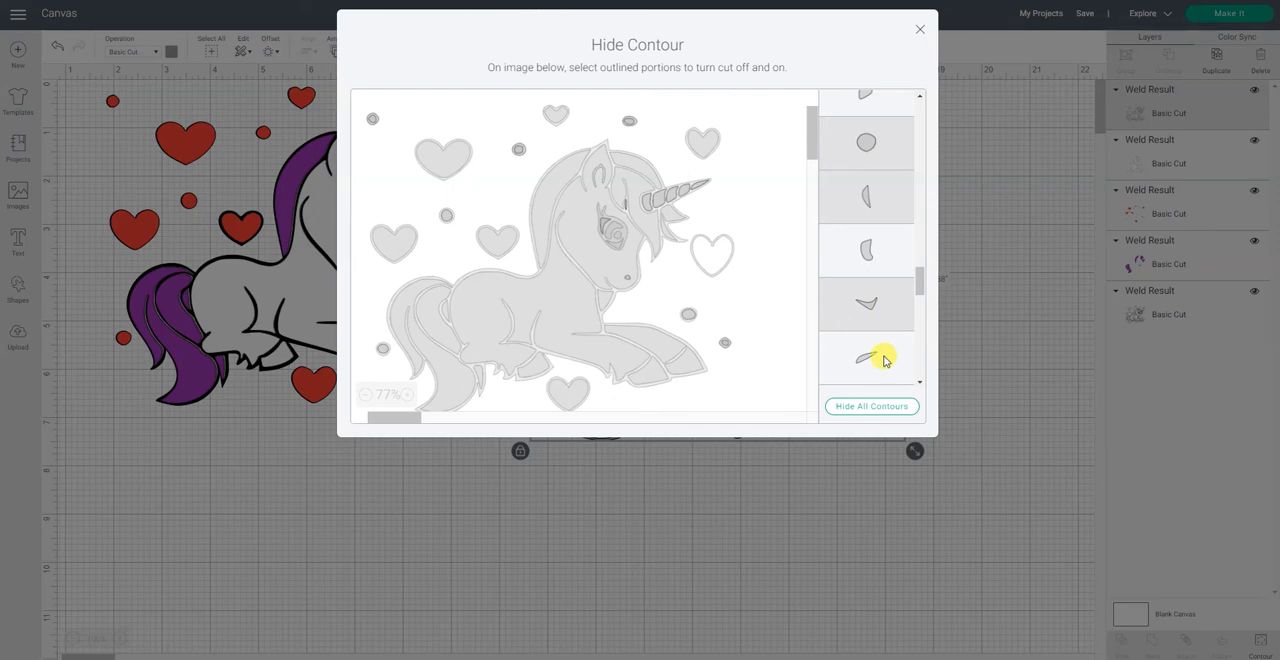
Step: Hide the next two oval contours and the hooked corner piece between them, keeping the thin horn tip on the gray copy
scroll(878, 340, down, 2)
click(871, 291)
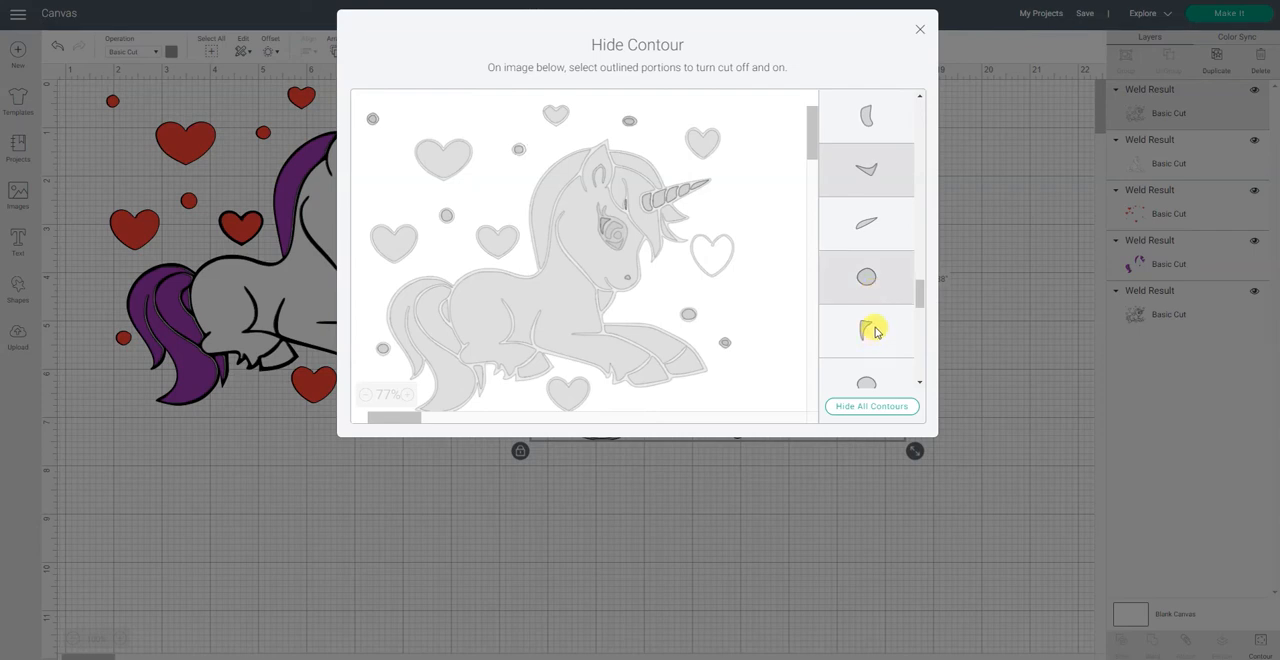
click(873, 331)
scroll(870, 330, down, 2)
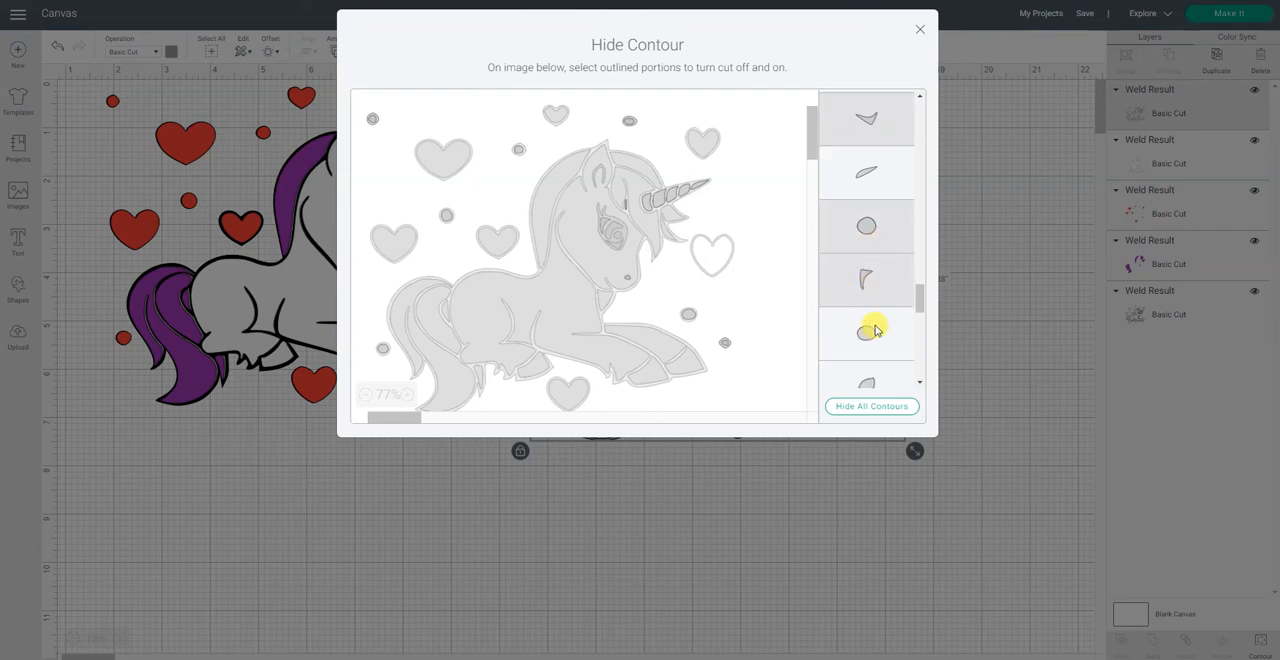
click(866, 251)
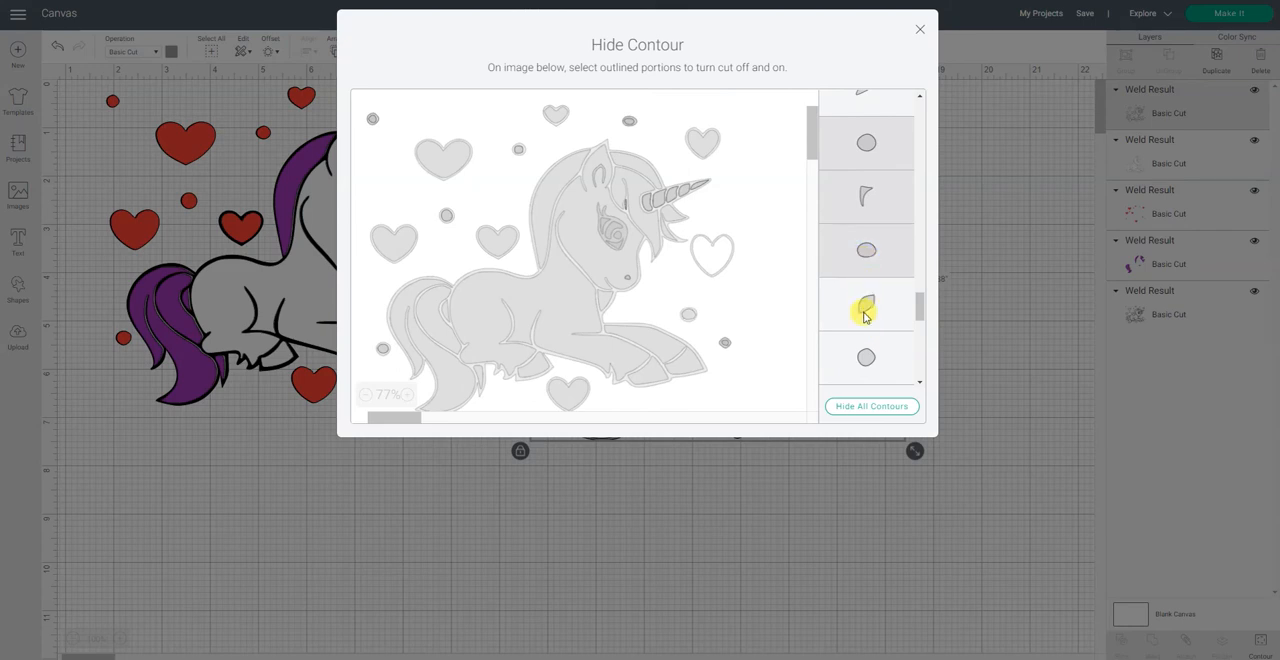
Step: Keep the leaf-shaped horn segment and hide the three round contours listed below it on the gray copy
click(882, 304)
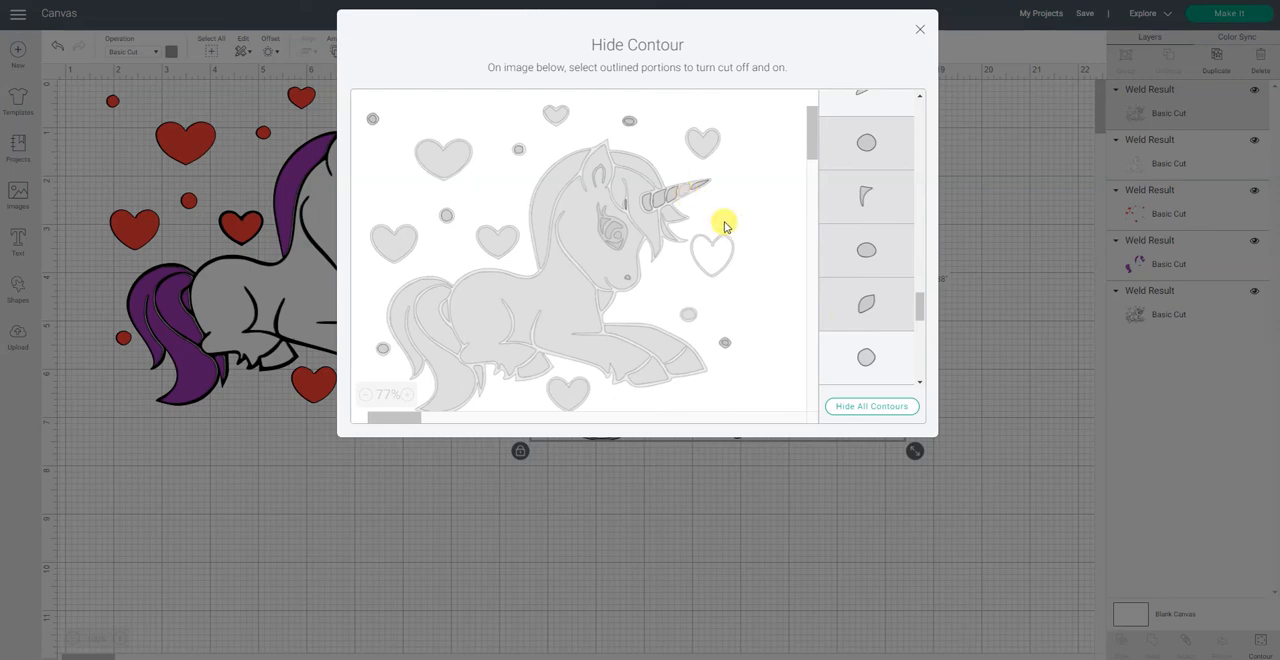
click(879, 312)
scroll(877, 357, down, 1)
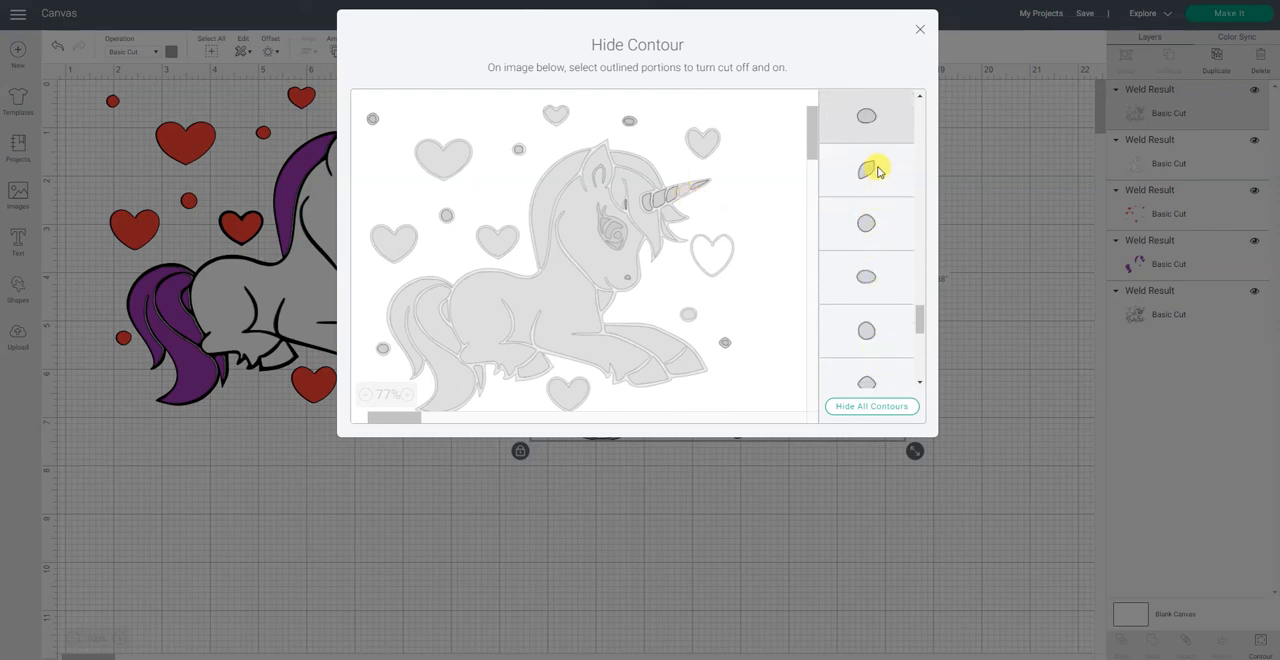
click(871, 221)
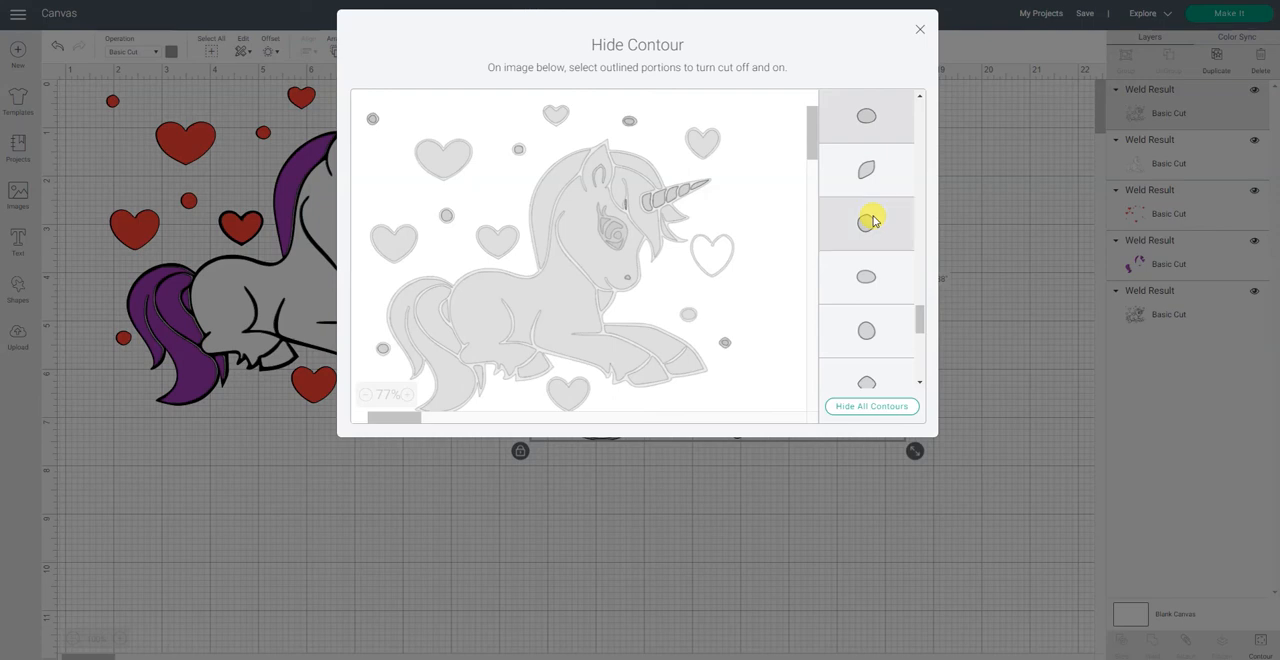
click(872, 268)
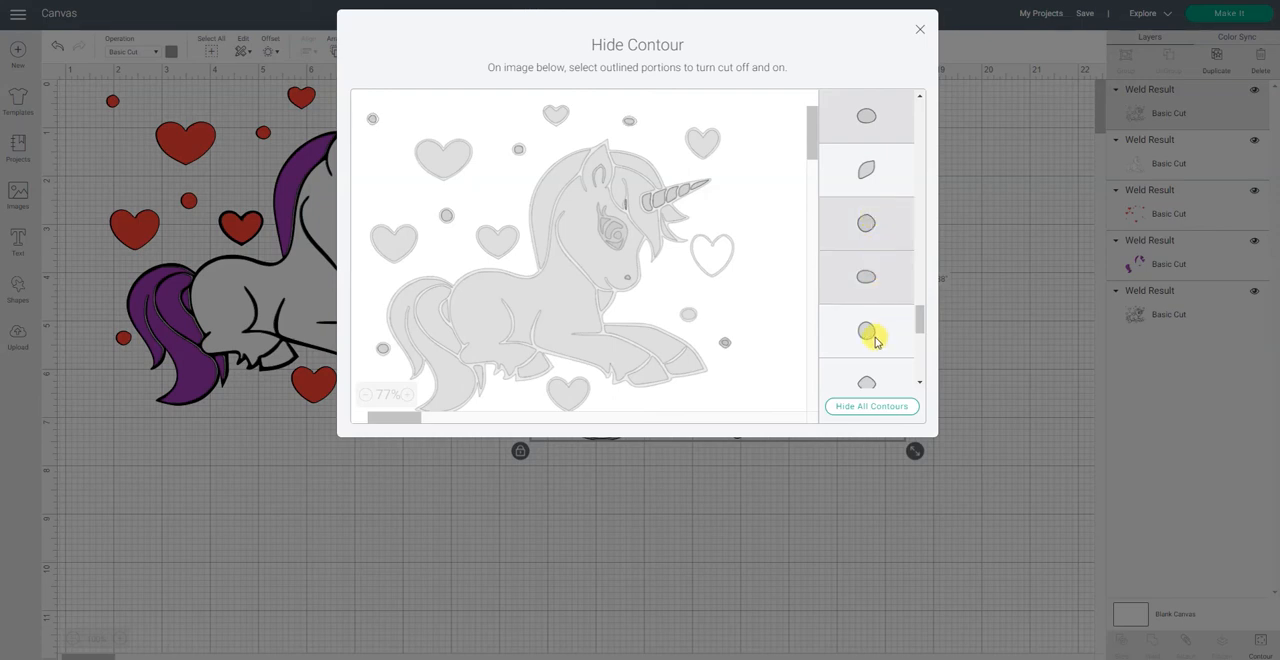
click(875, 340)
Step: Hide the next four small round and oval contours on the gray copy
scroll(873, 337, down, 2)
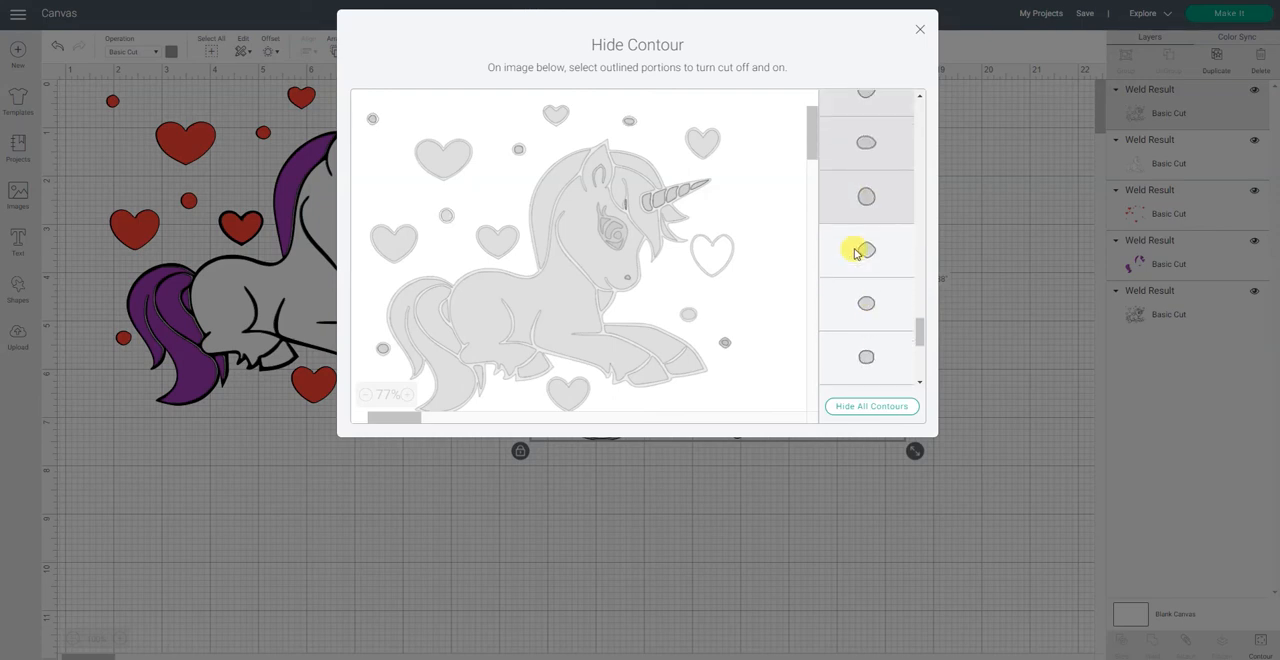
click(860, 258)
click(864, 302)
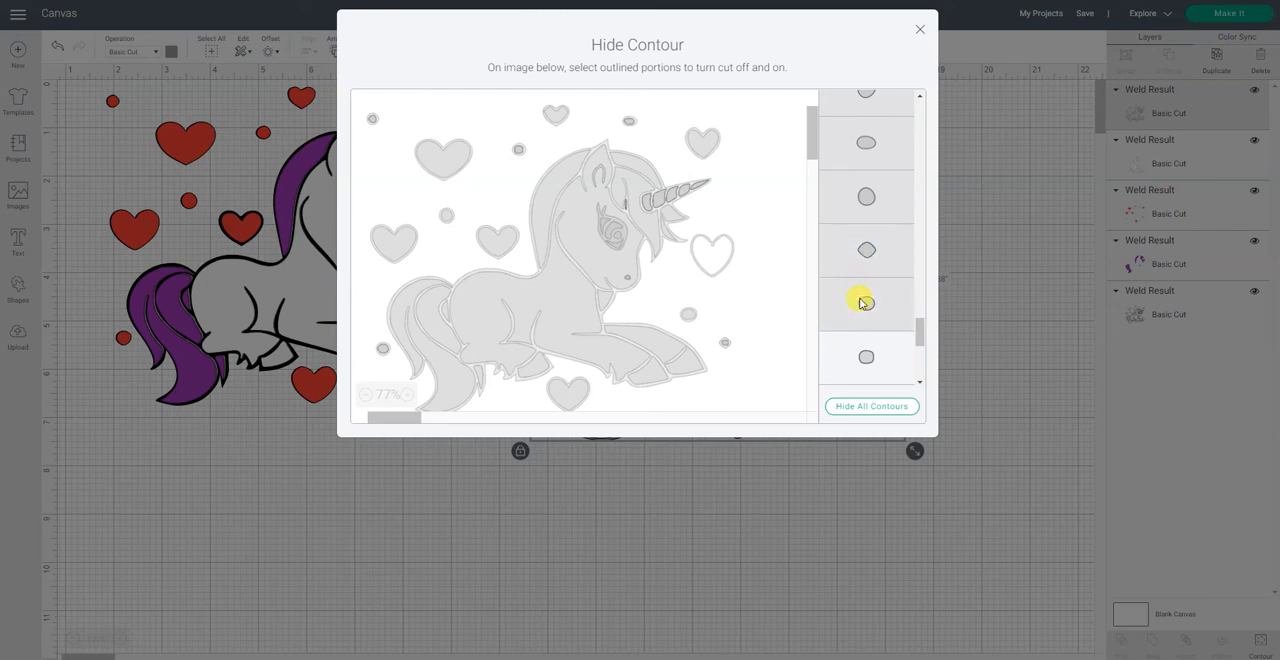
click(864, 358)
scroll(876, 287, down, 2)
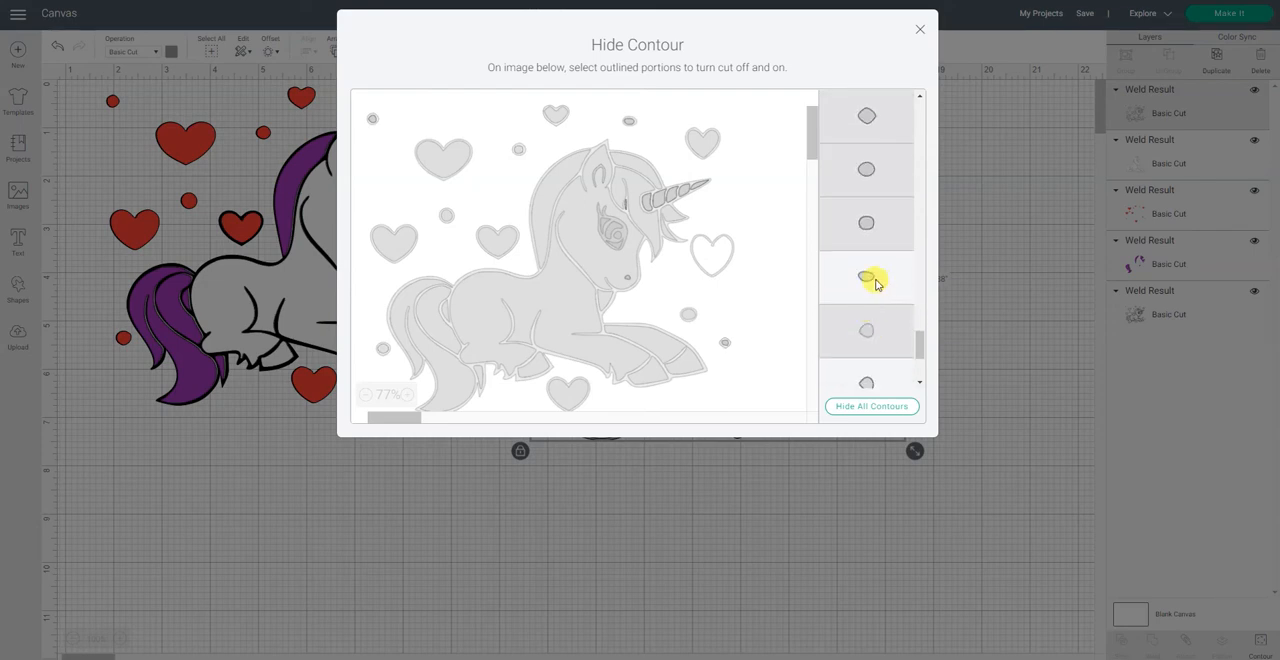
click(876, 281)
Step: Hide the last three small rounded contours and the thin vertical sliver on the gray copy, and close the contour editor
scroll(872, 279, down, 3)
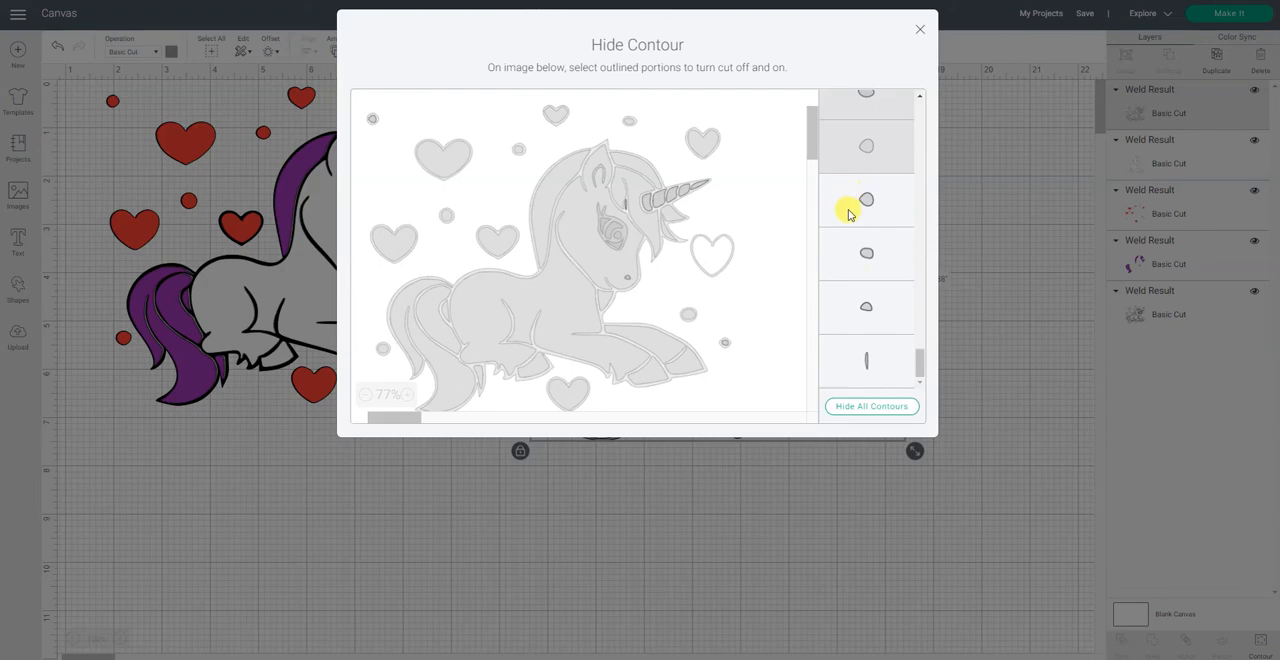
click(850, 215)
click(873, 268)
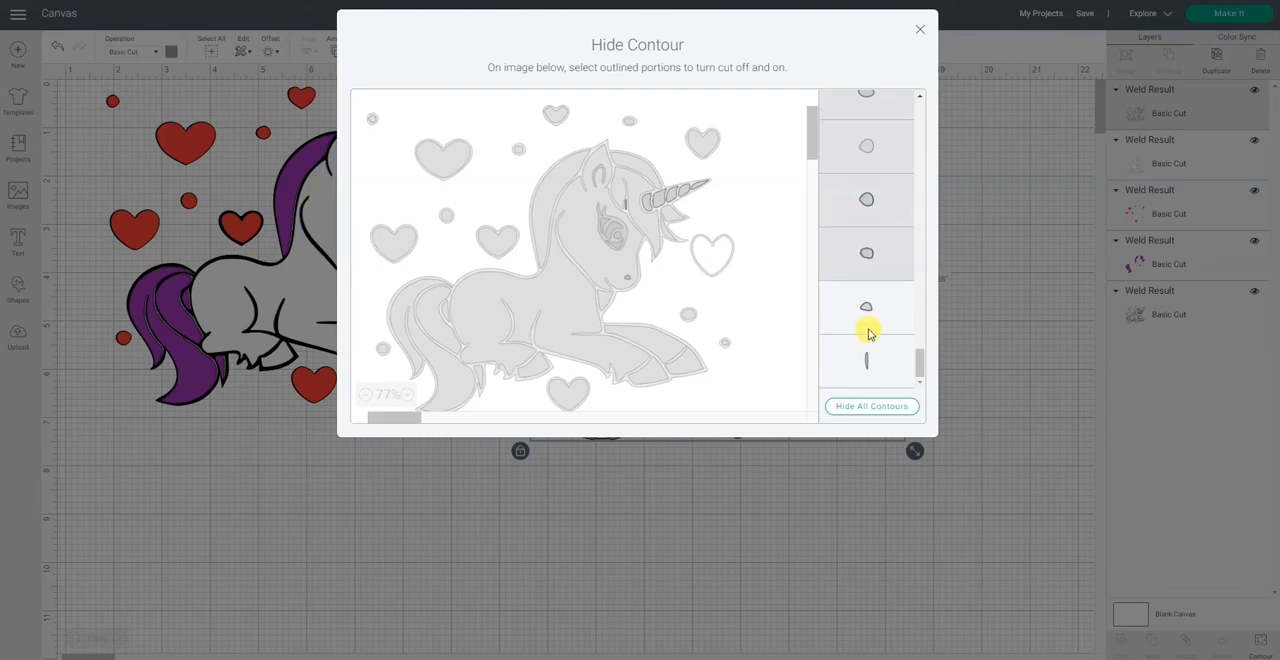
click(868, 330)
click(867, 376)
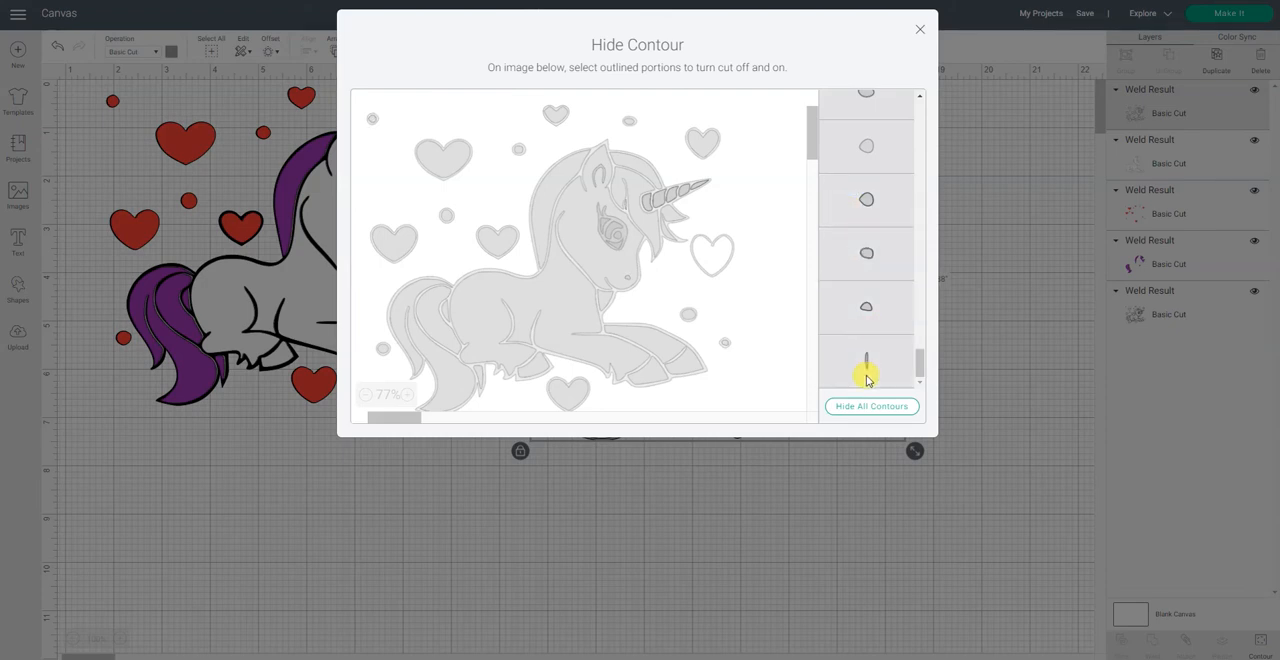
click(921, 33)
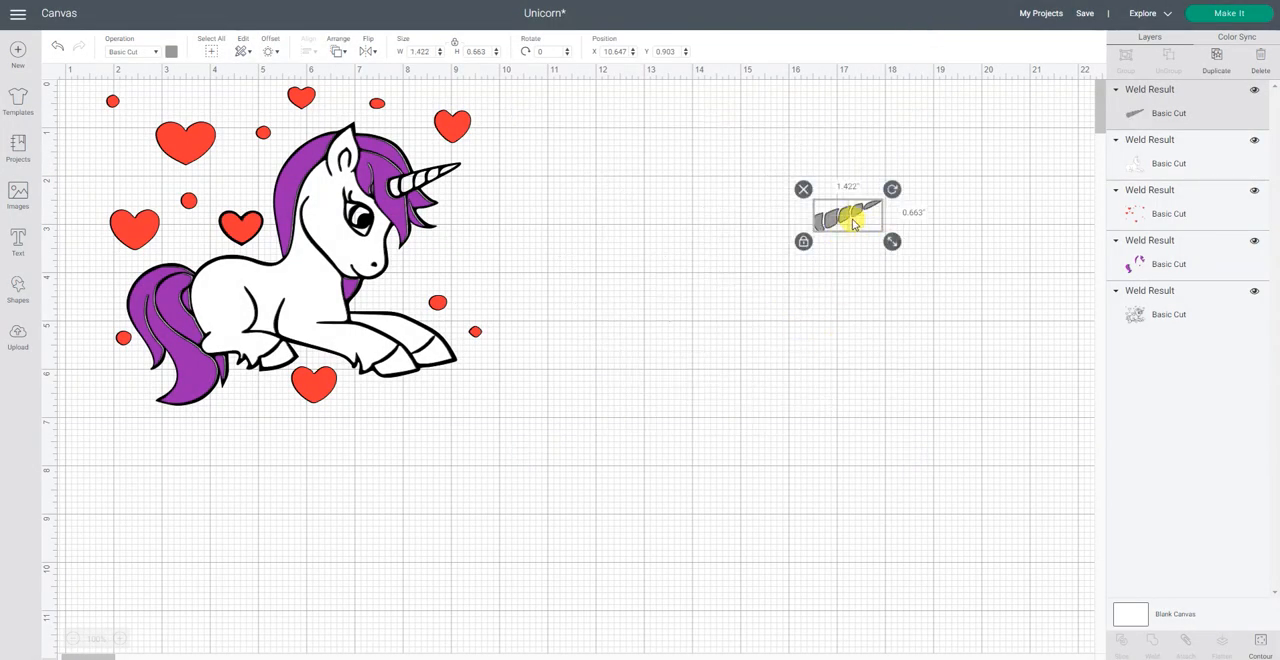
Step: Place the gray horn pieces over the unicorn's horn at about X 7.74, Y 1.73, and select the black outline layer
drag(849, 220, 432, 182)
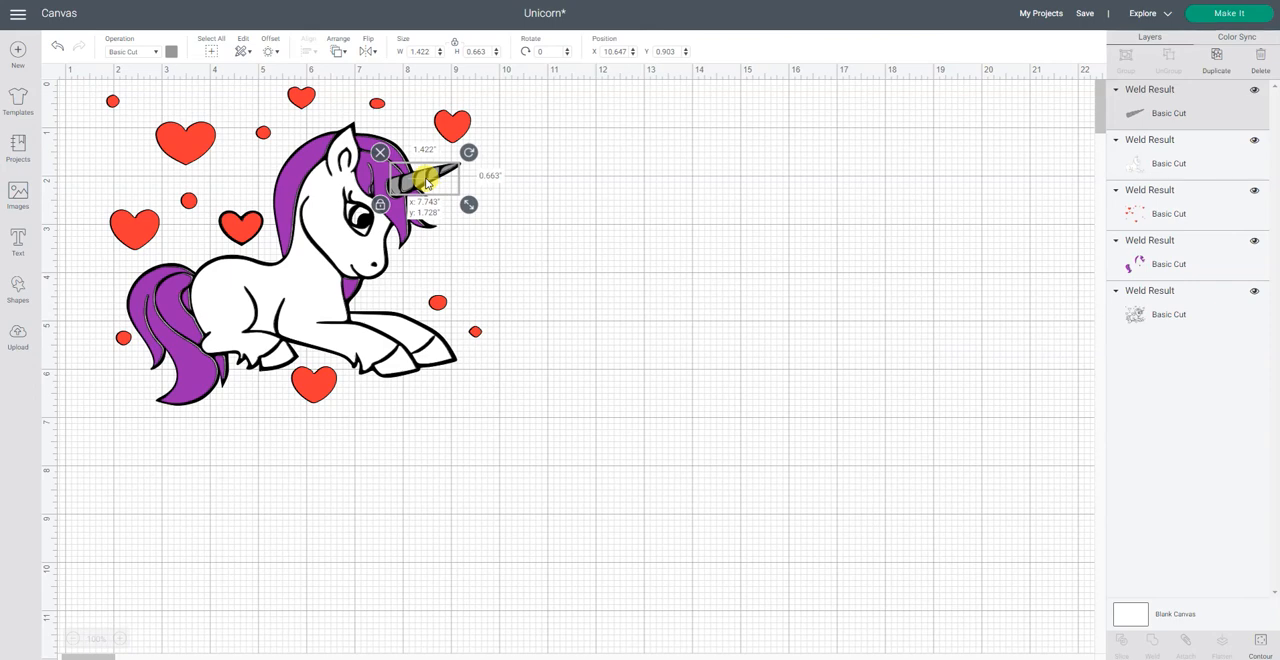
click(583, 287)
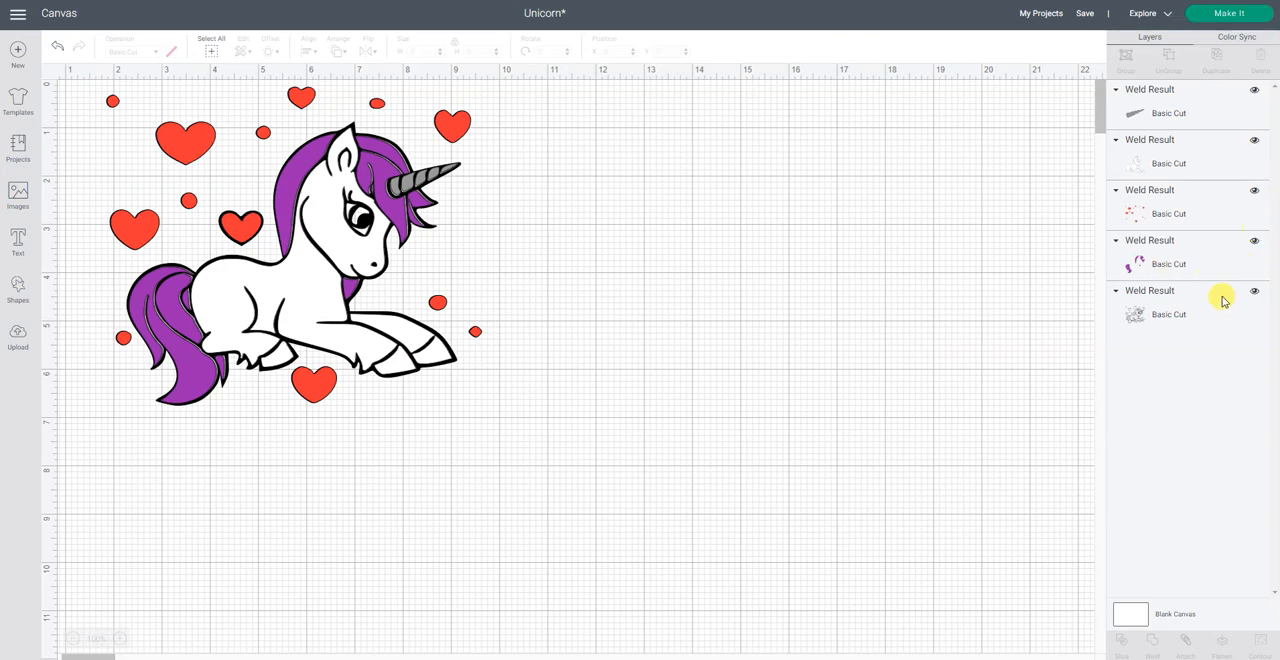
click(1204, 320)
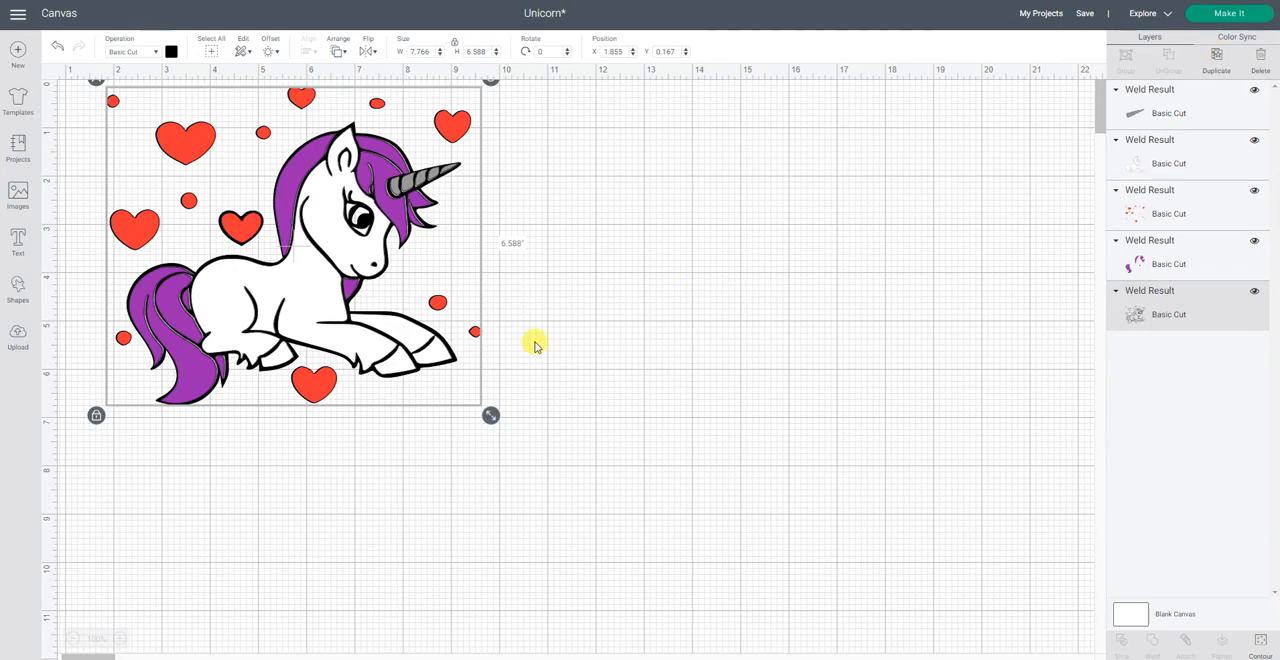
Step: Duplicate the black outline, place the copy beside the drawing at about X 11.44, Y 1.19, and color it blue
key(ctrl+d)
drag(466, 366, 906, 409)
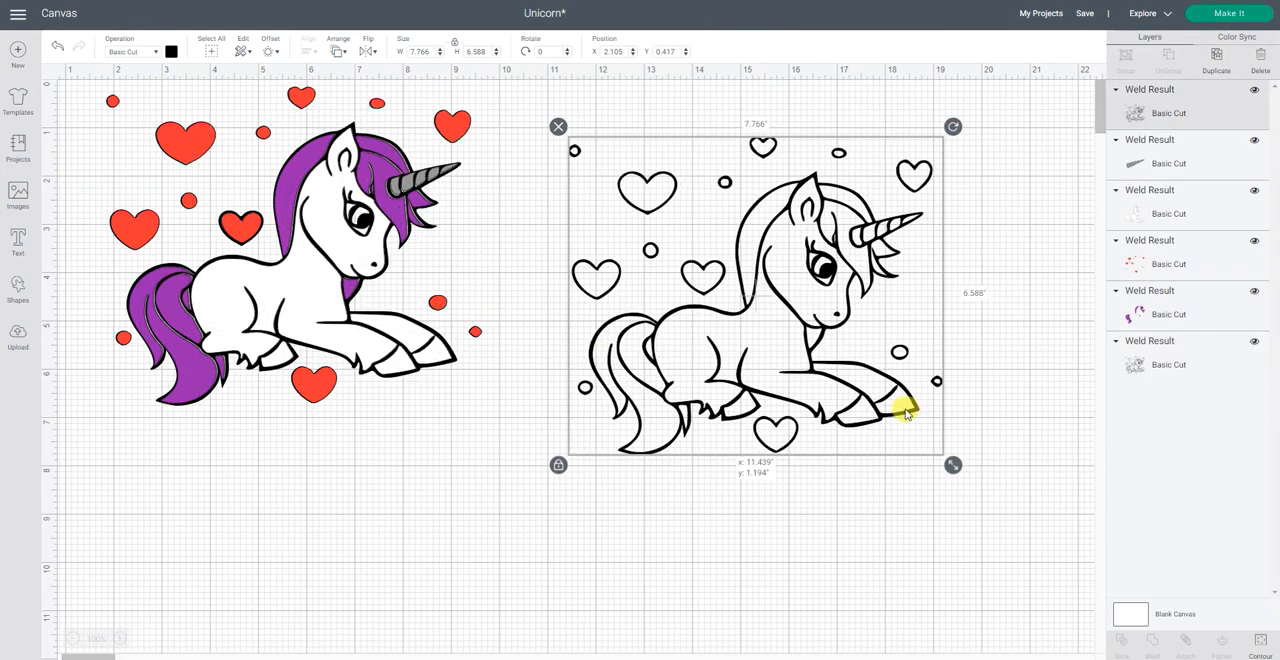
click(173, 51)
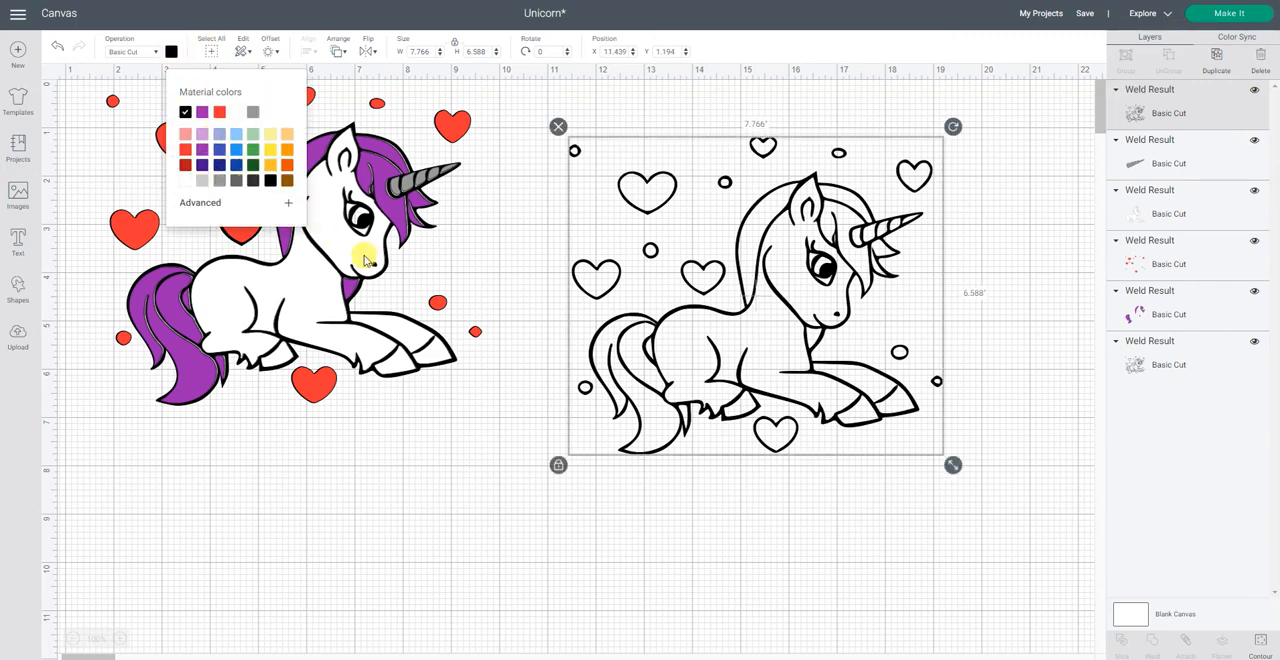
click(234, 152)
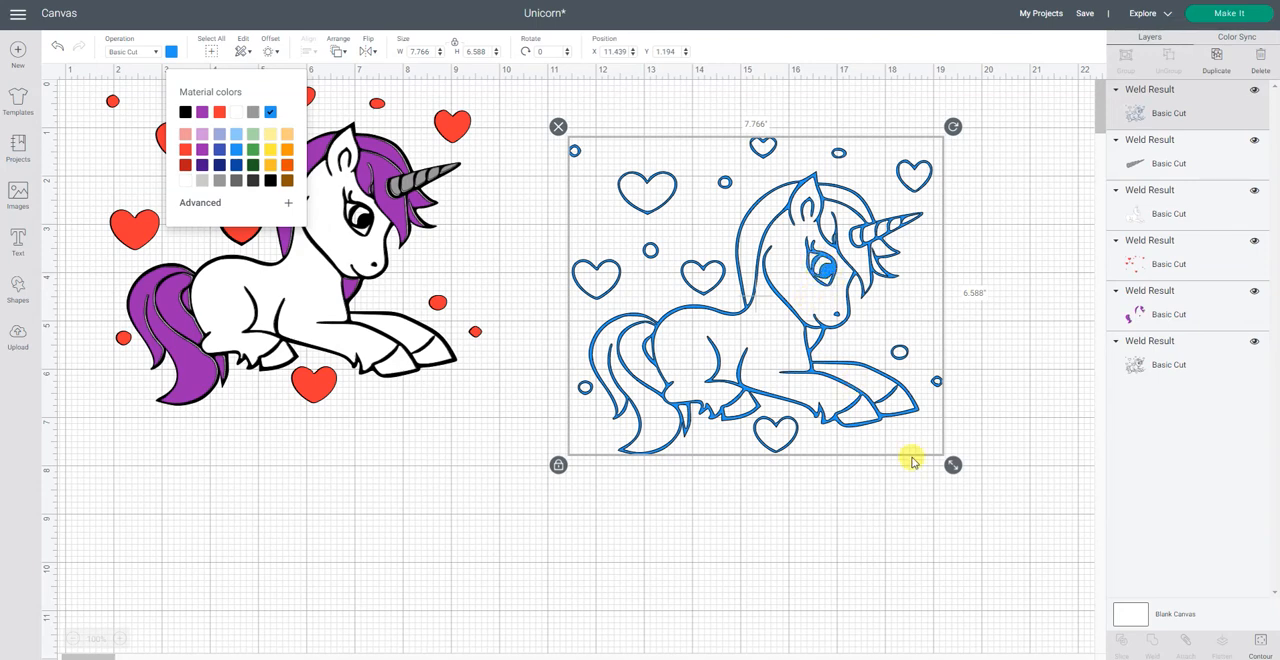
Step: Open the contour editor for the blue copy and hide all of its contours
click(1261, 645)
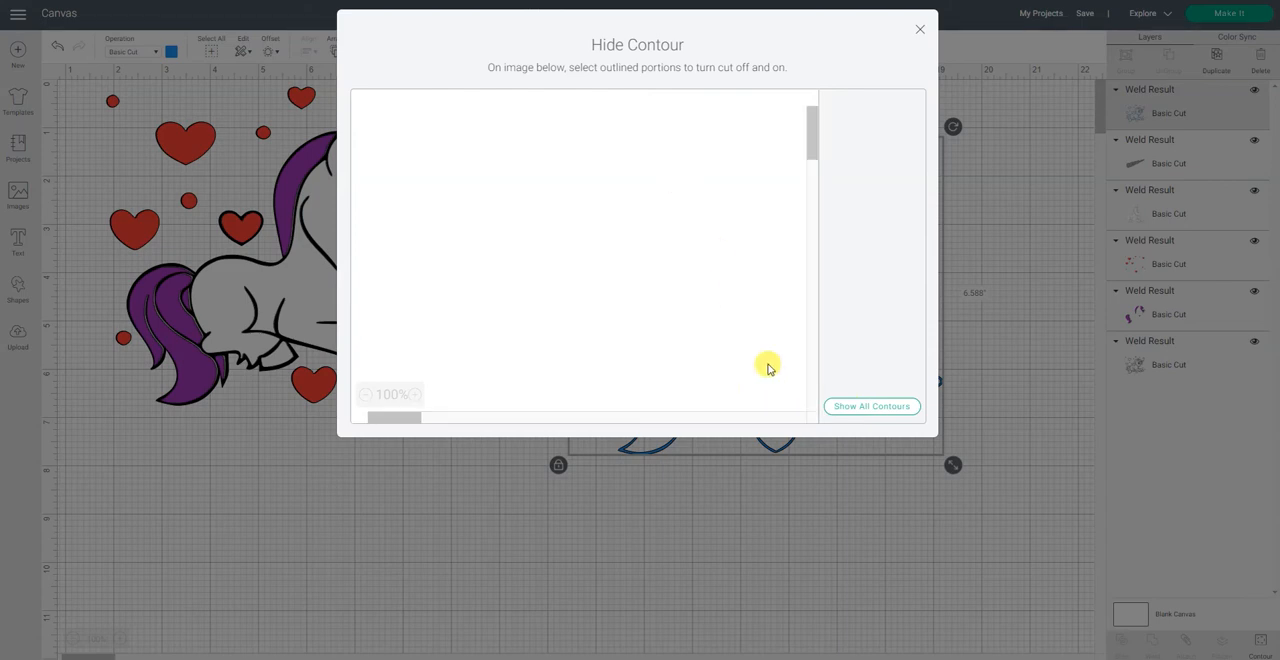
click(872, 407)
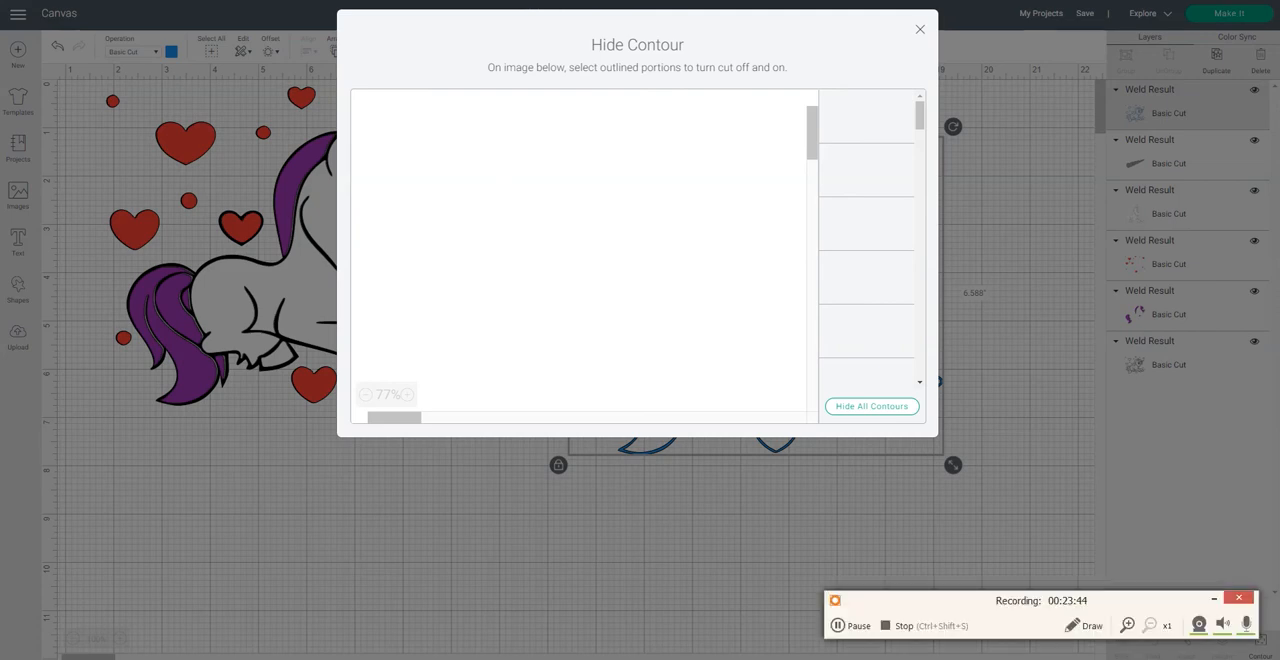
click(840, 626)
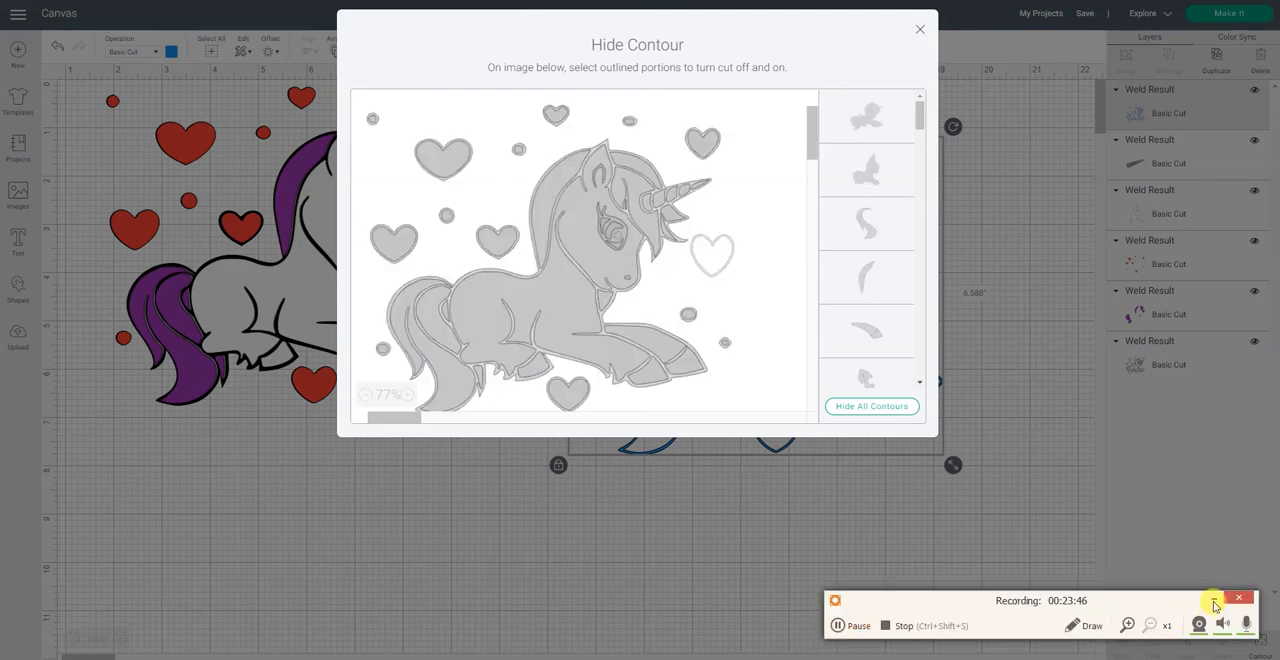
click(1214, 598)
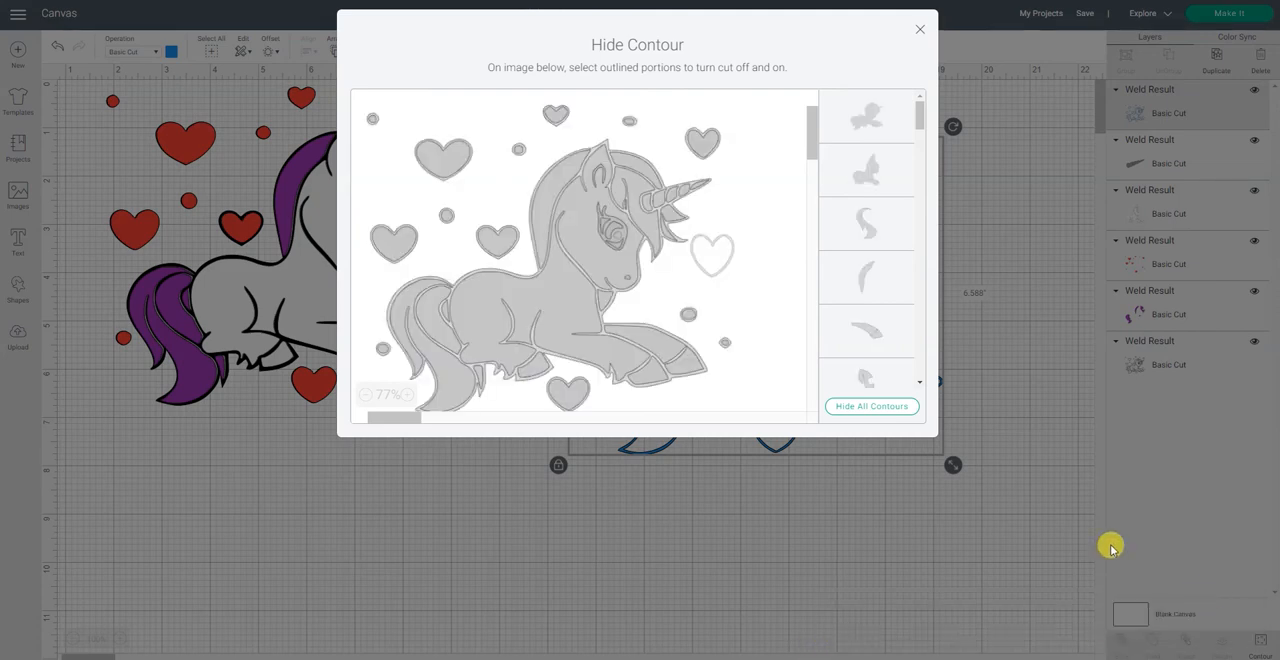
click(884, 410)
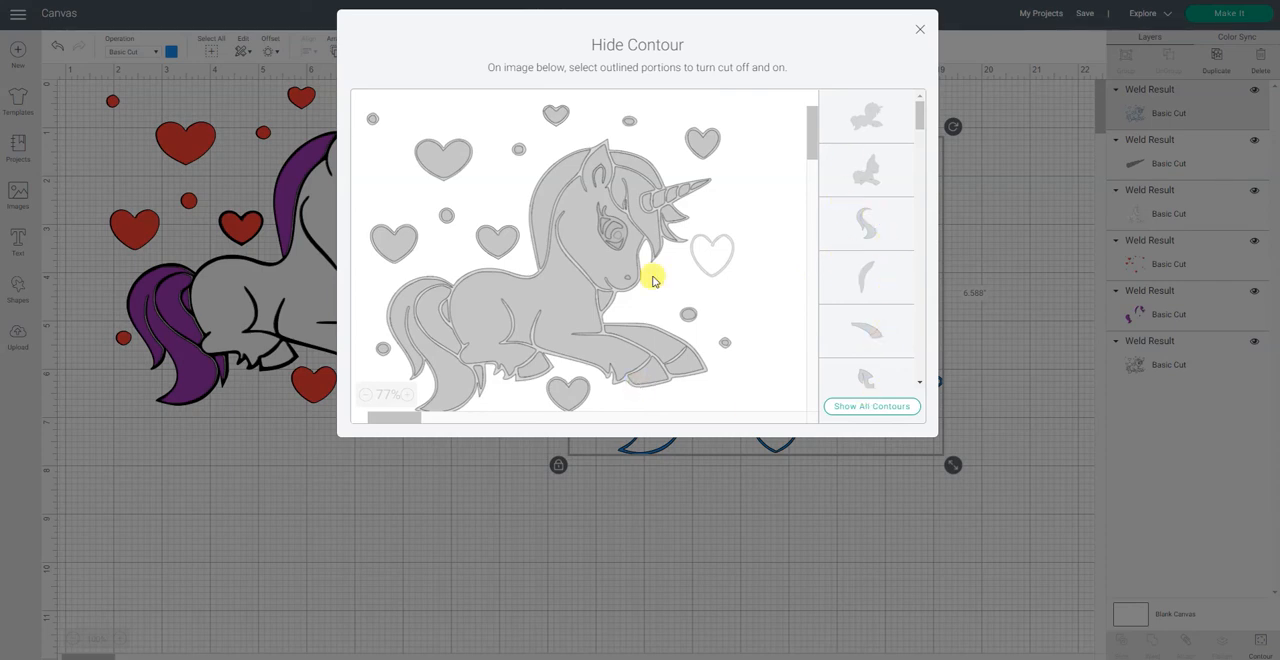
Step: Turn on only the crescent-shaped iris contour inside the unicorn's eye on the blue copy
click(614, 229)
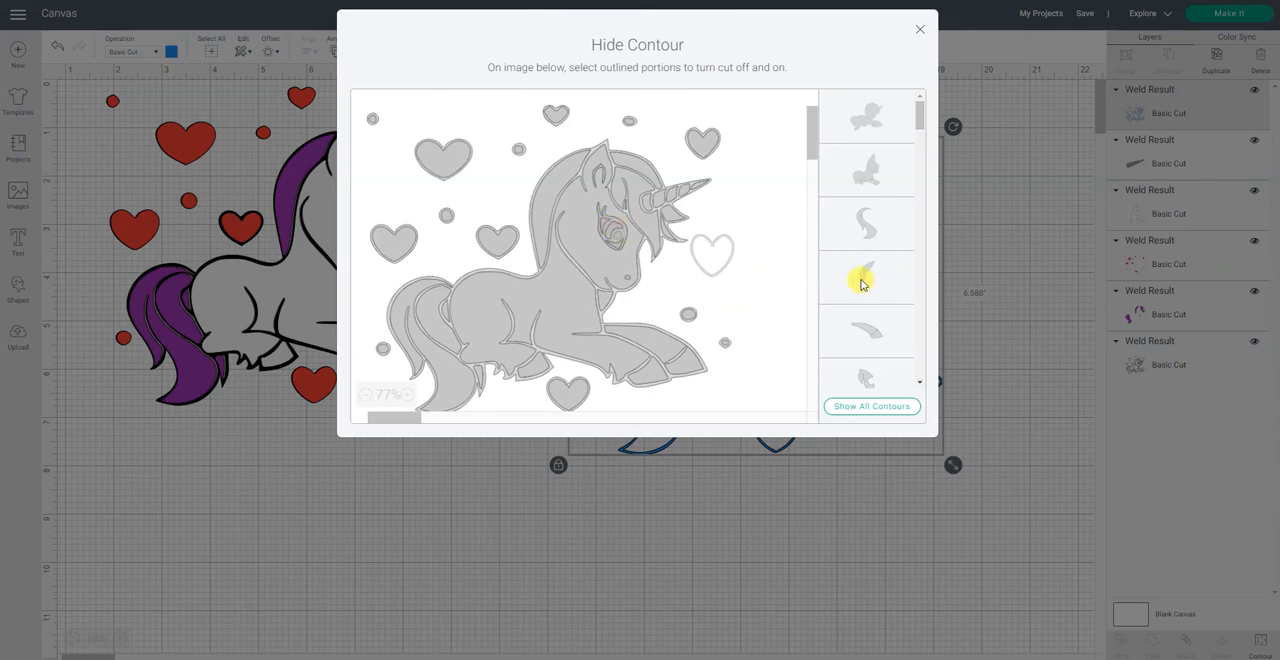
scroll(862, 284, down, 1)
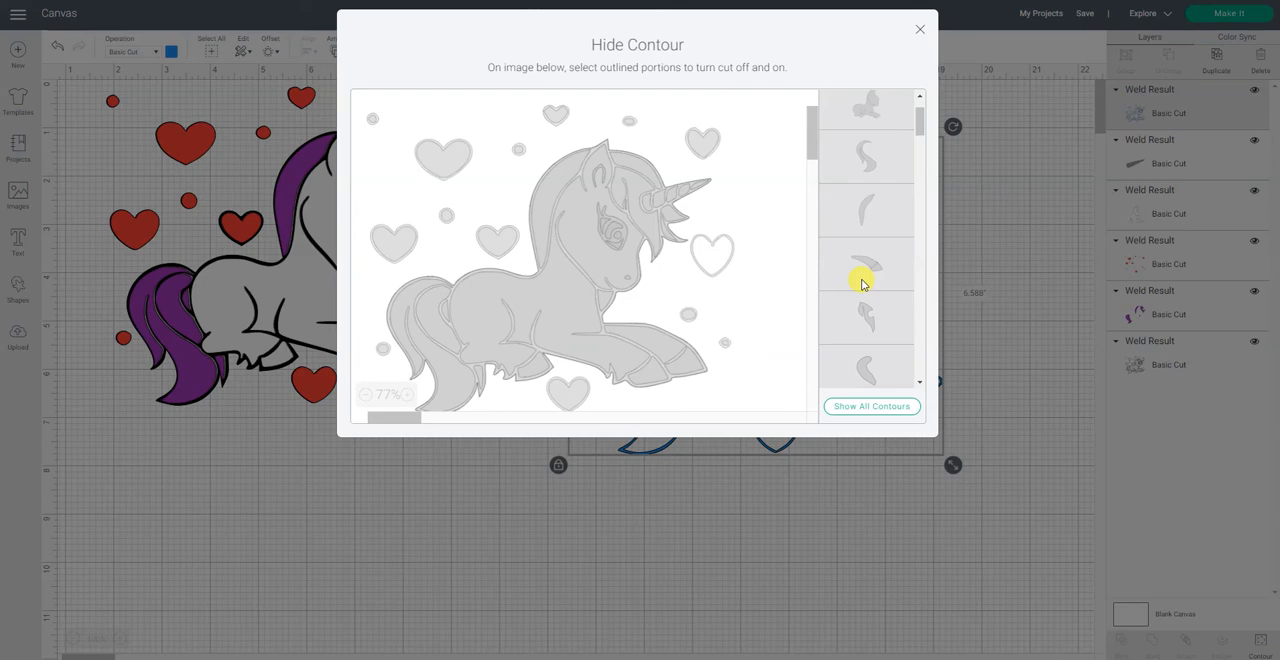
scroll(862, 284, down, 3)
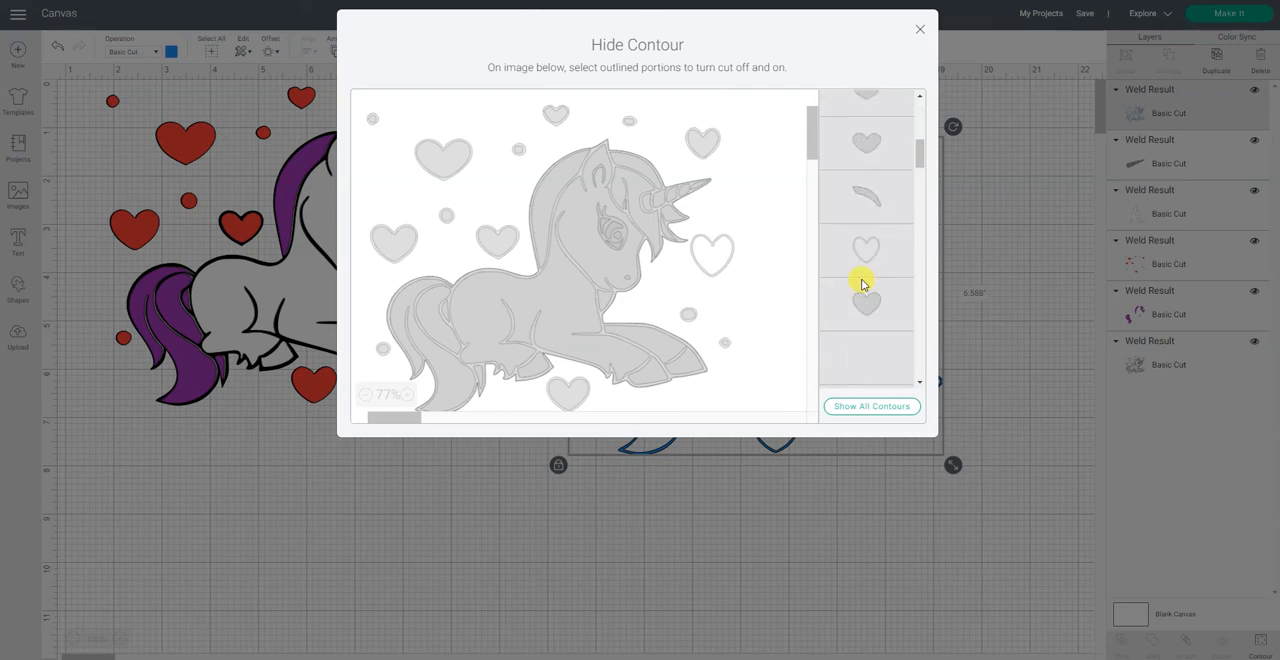
scroll(862, 284, down, 2)
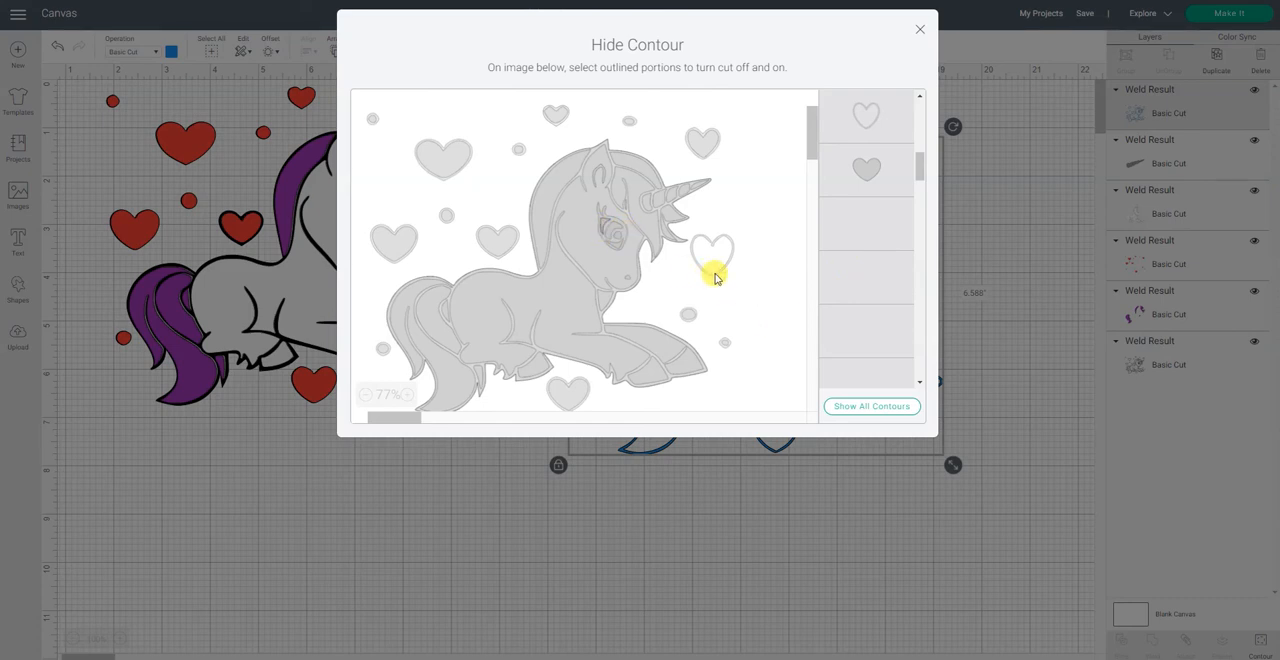
scroll(851, 254, down, 1)
scroll(851, 254, up, 1)
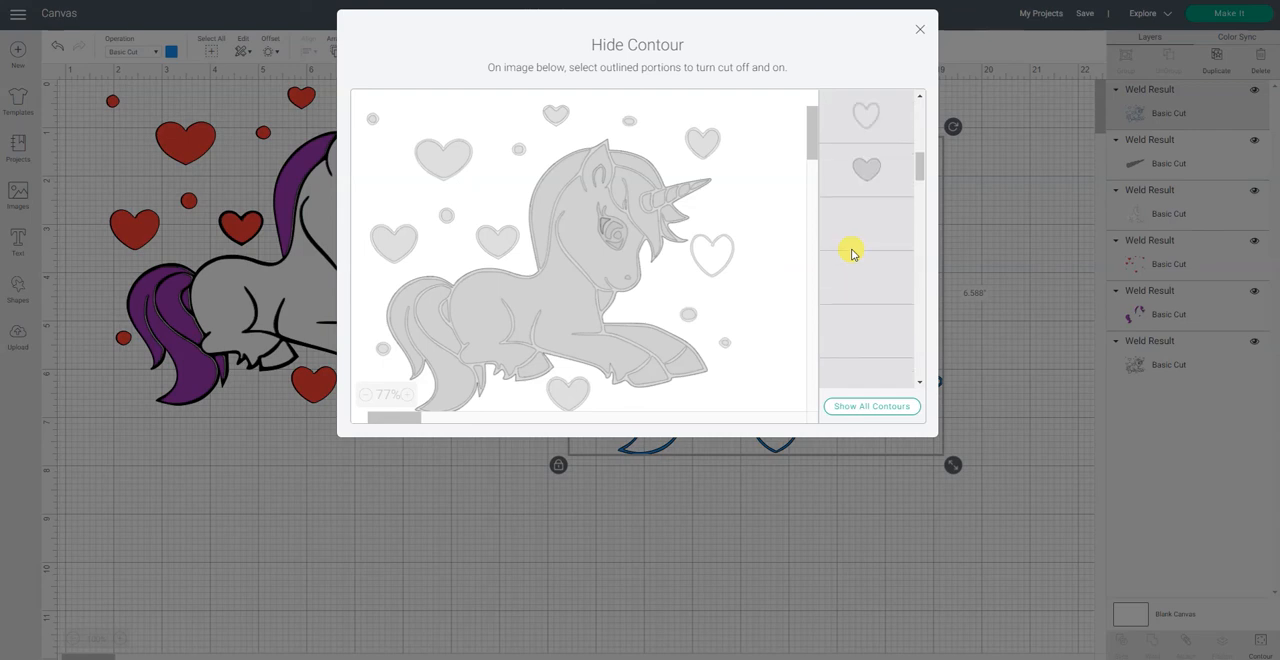
scroll(851, 254, up, 1)
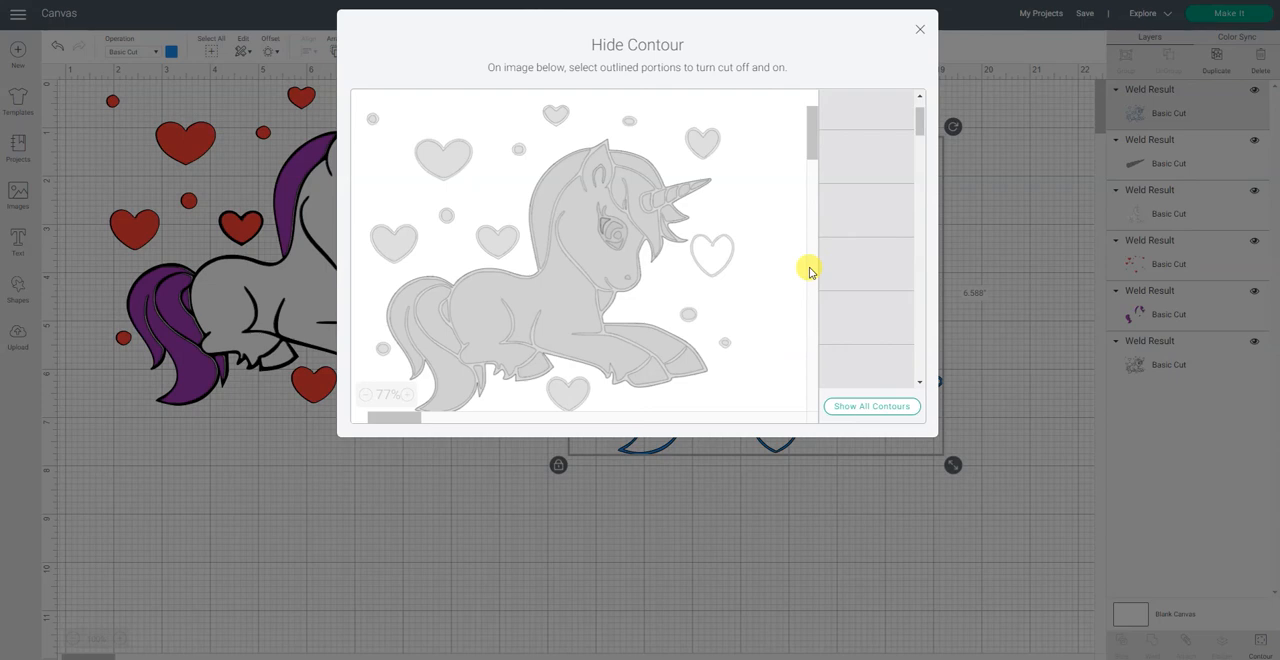
scroll(885, 165, up, 1)
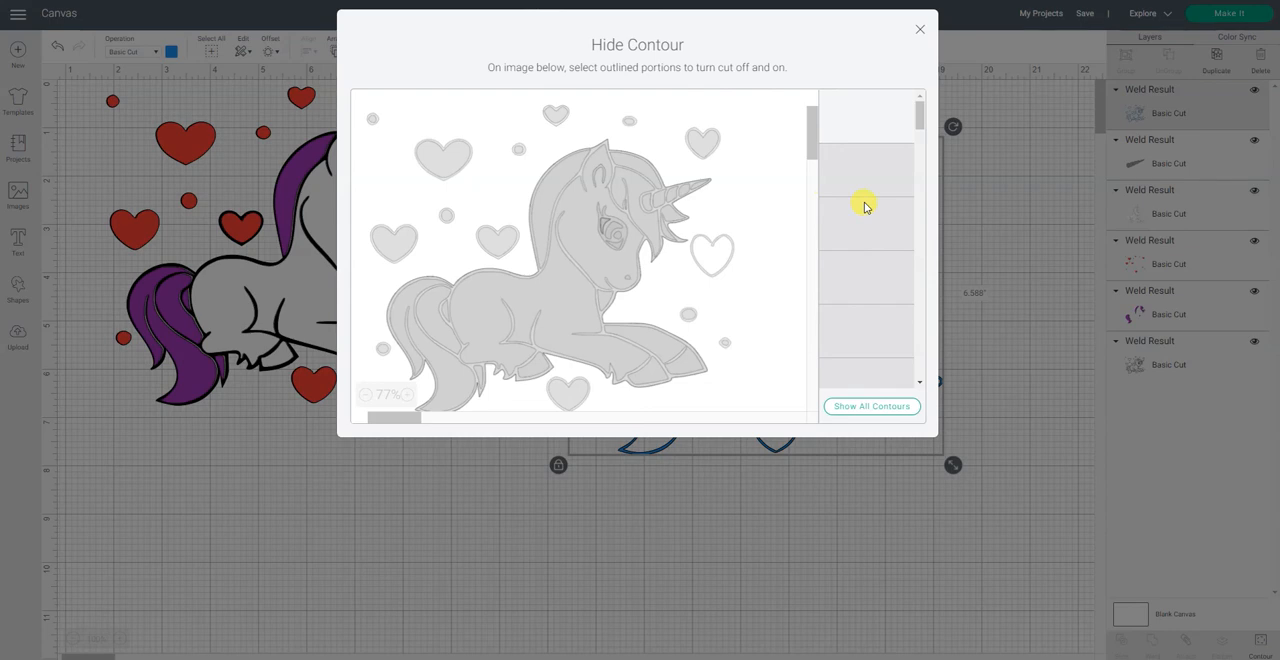
click(613, 230)
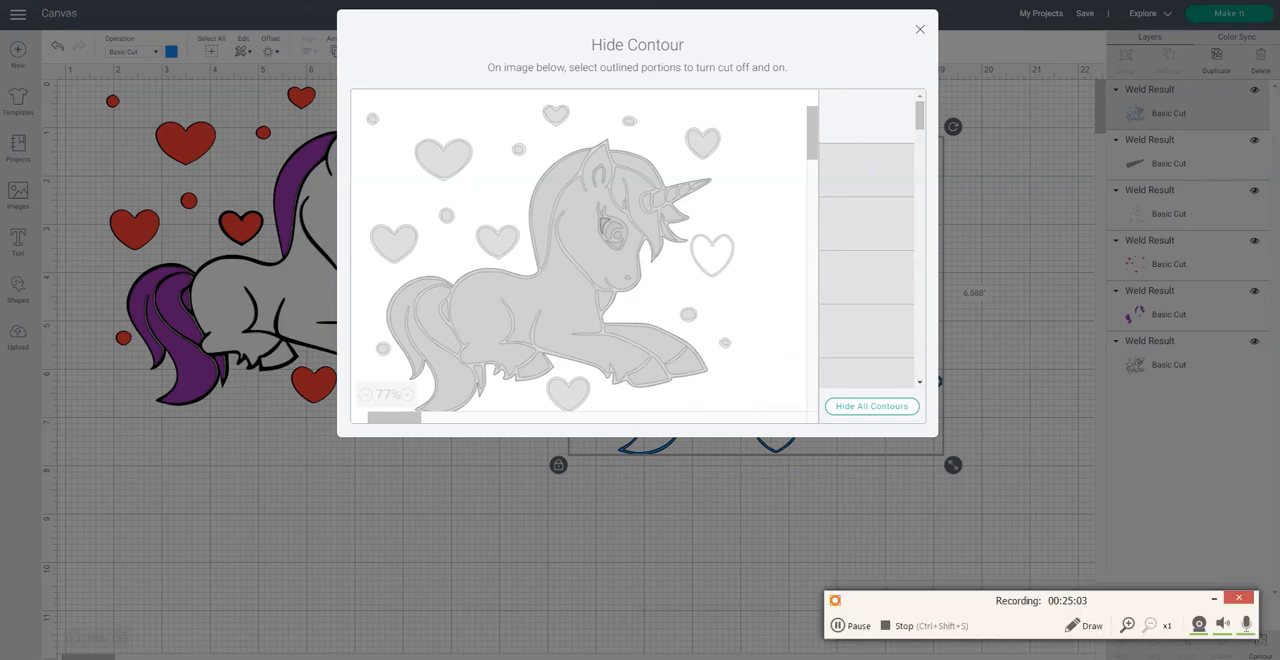
click(838, 626)
click(840, 626)
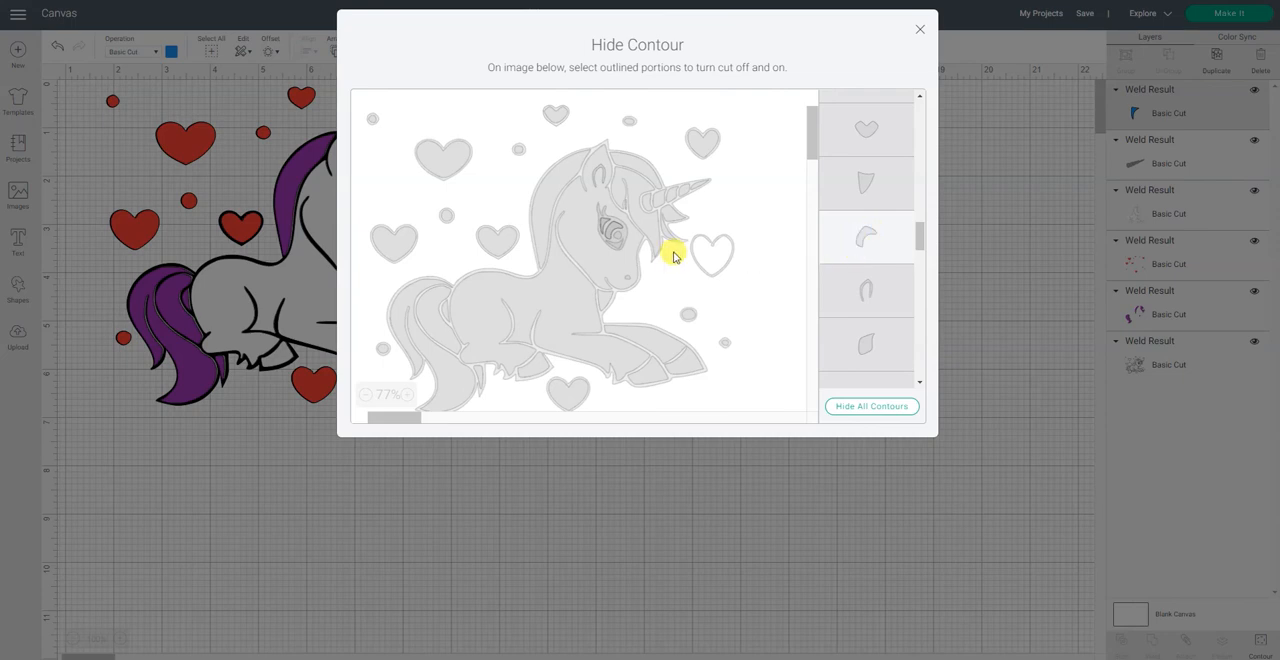
Step: Look through the blue copy's contour list to check which pieces are turned on, and close the contour editor
drag(922, 242, 946, 80)
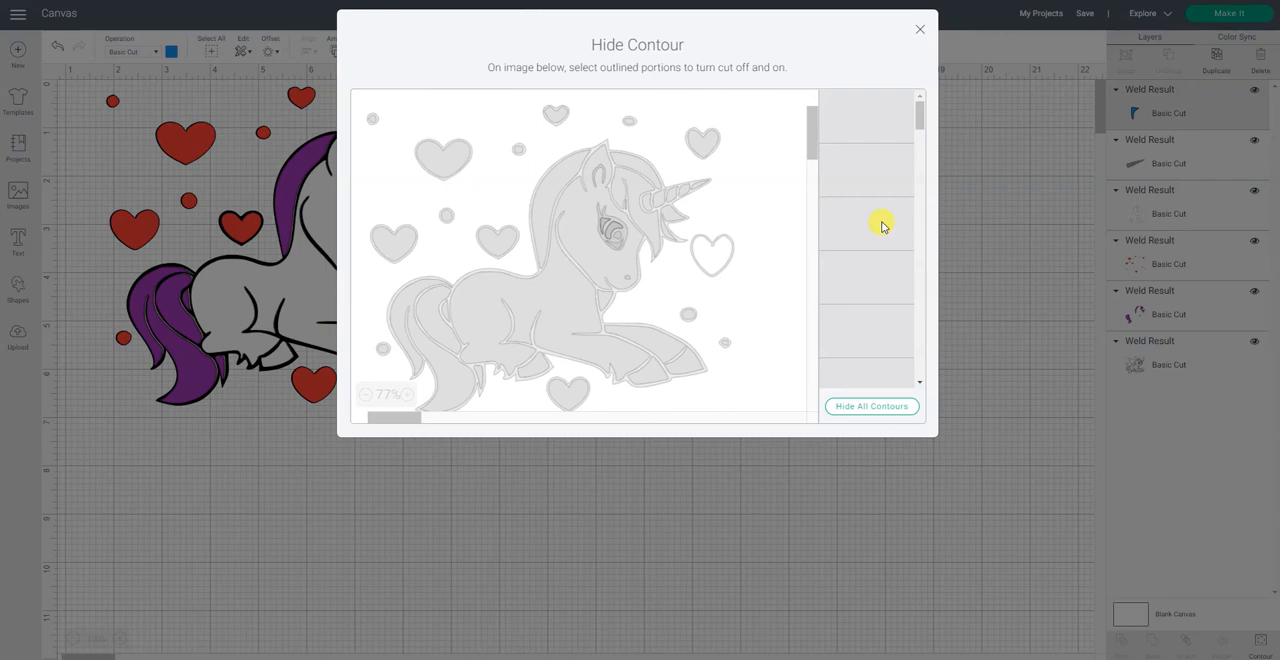
scroll(882, 226, down, 3)
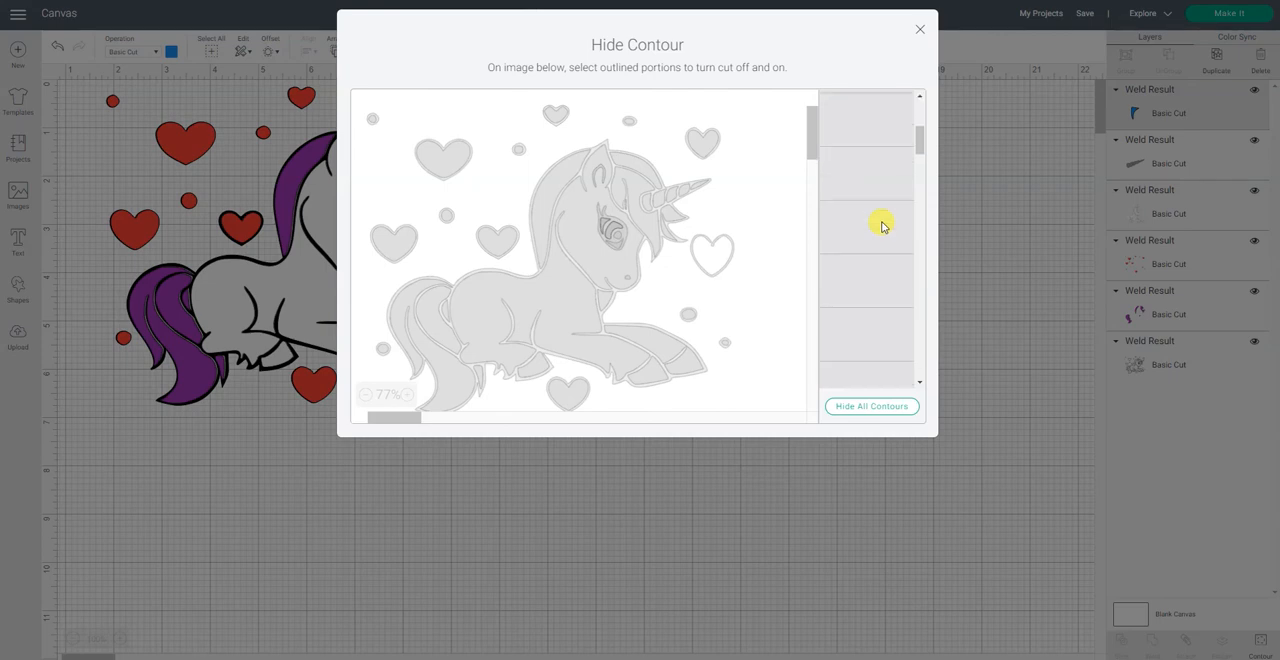
scroll(882, 226, down, 5)
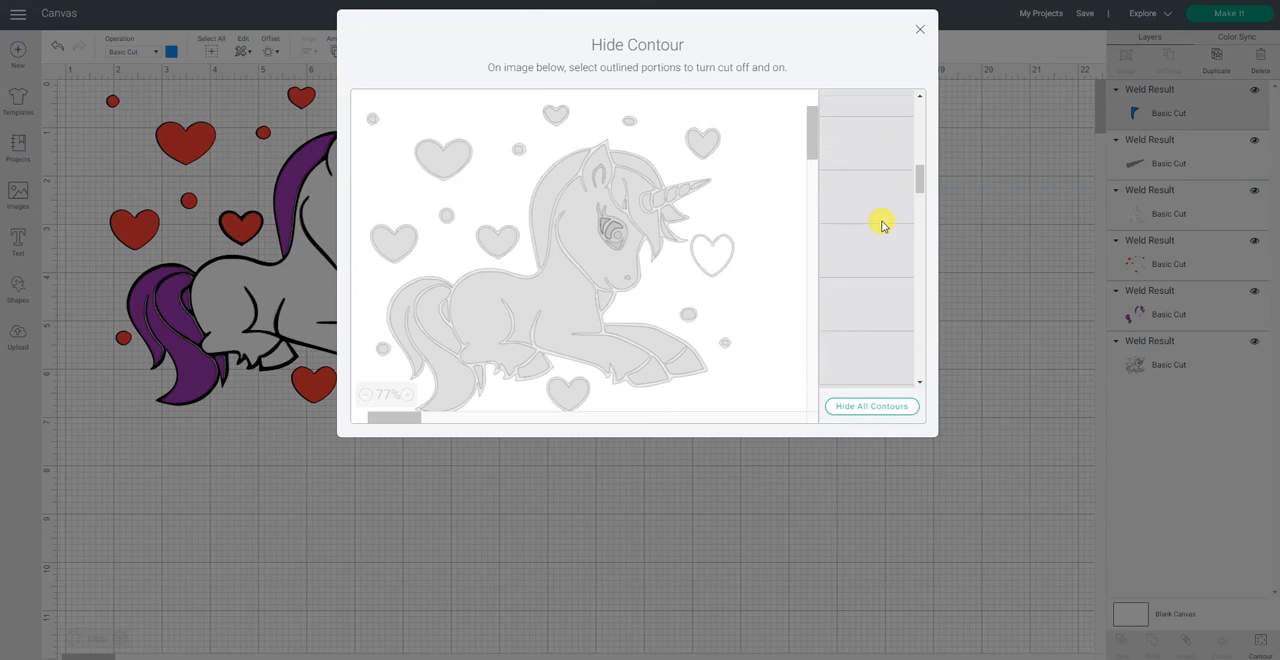
scroll(882, 226, down, 4)
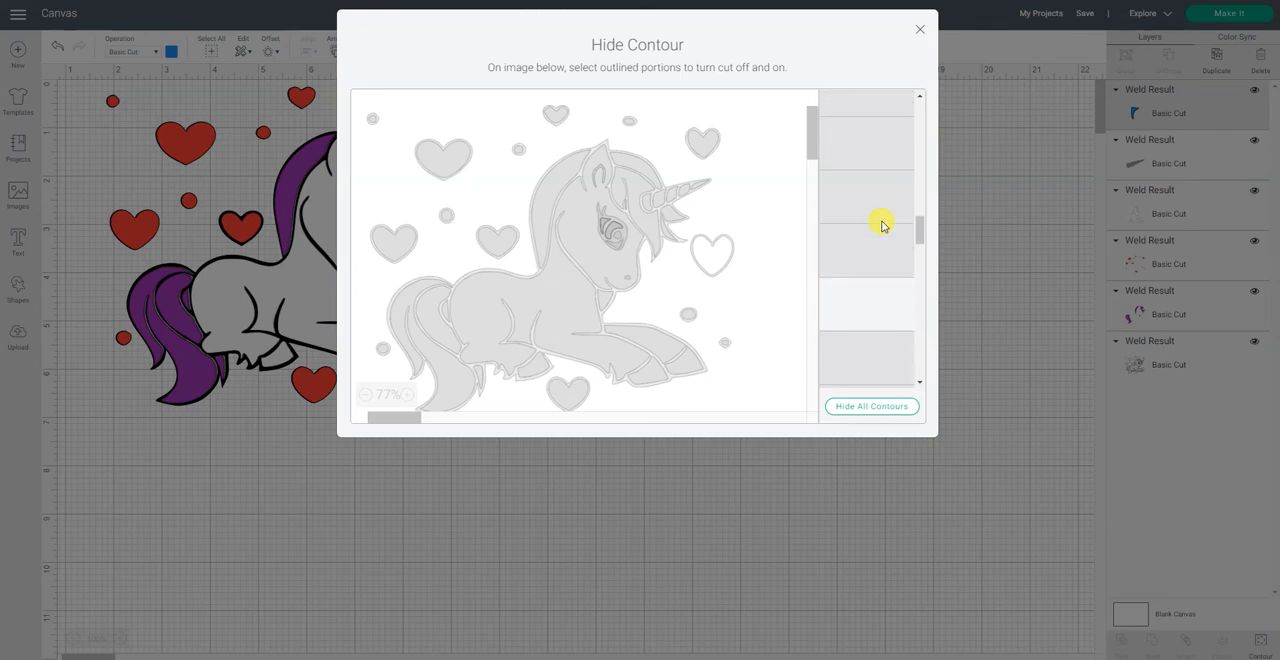
scroll(882, 226, down, 6)
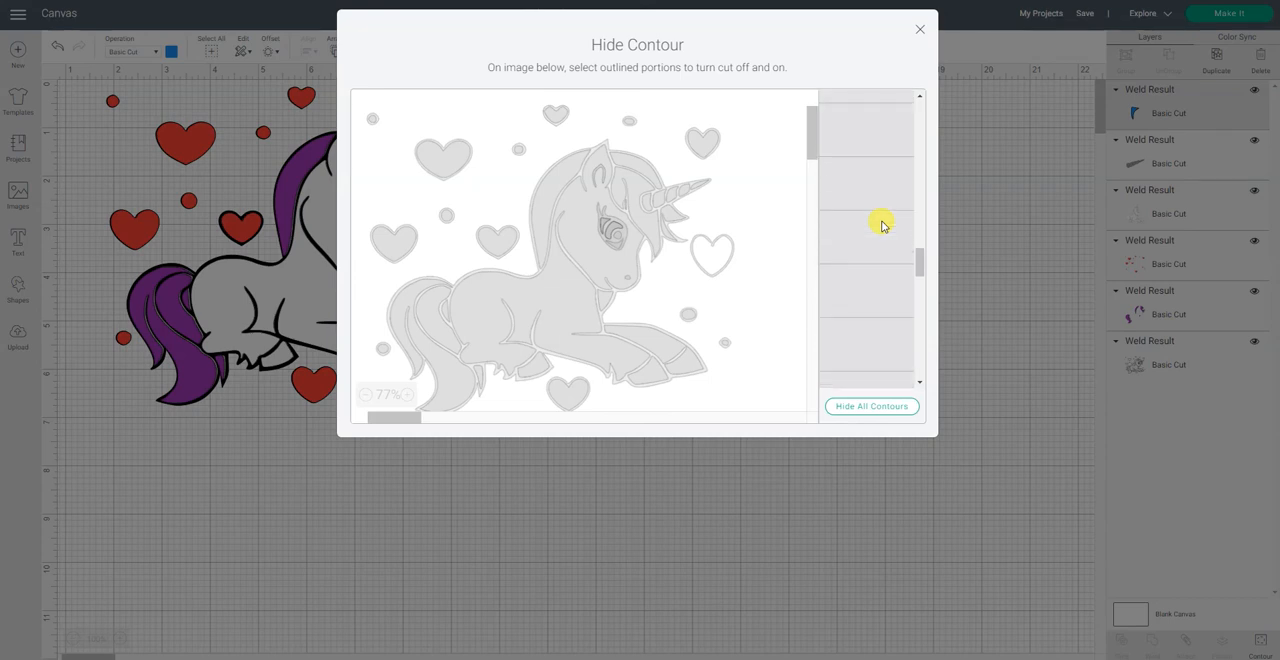
scroll(882, 226, down, 2)
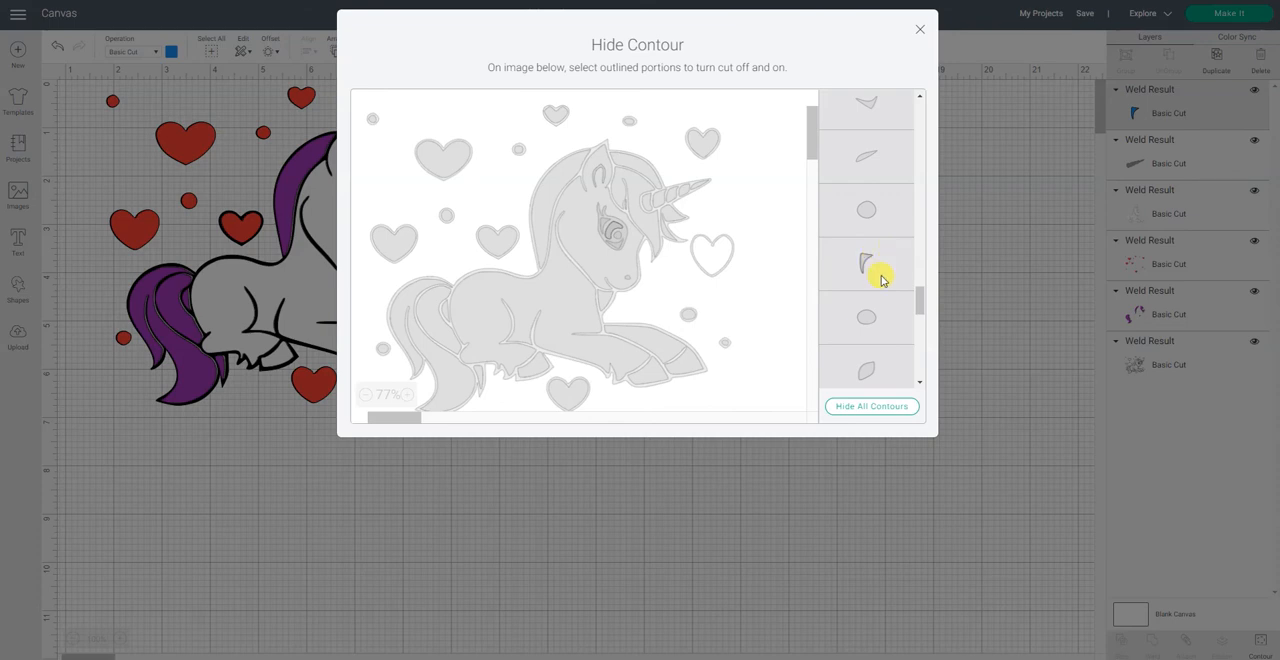
scroll(882, 279, up, 2)
scroll(882, 279, up, 8)
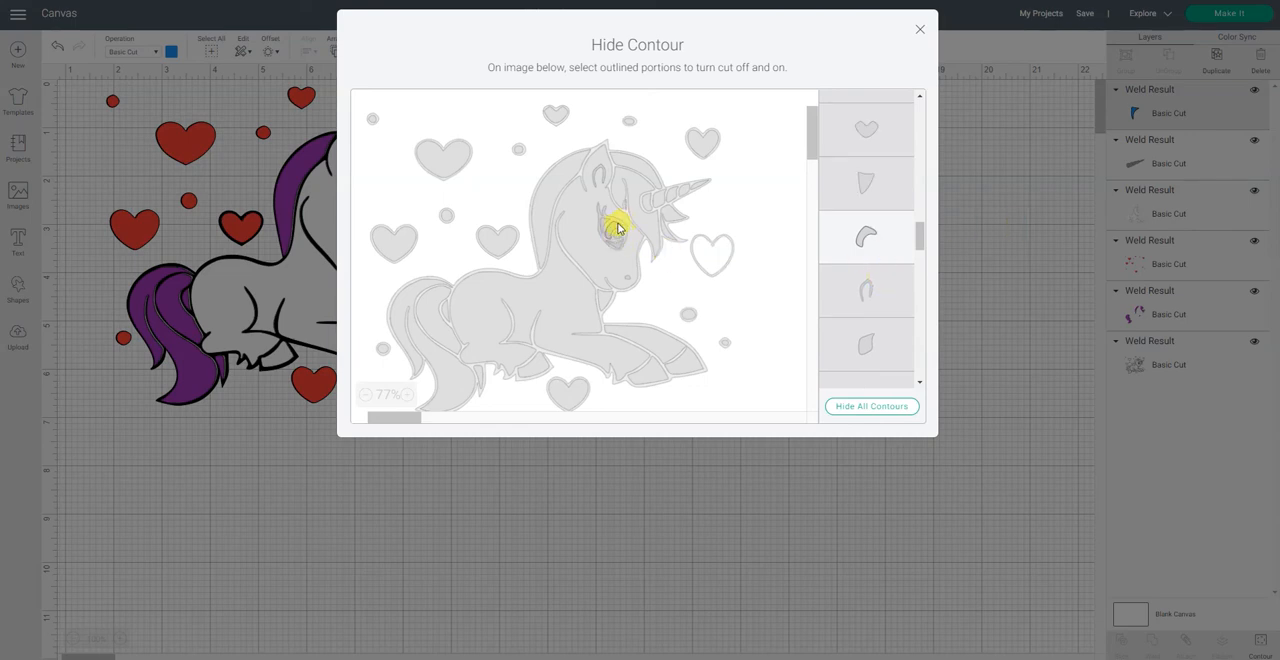
click(921, 30)
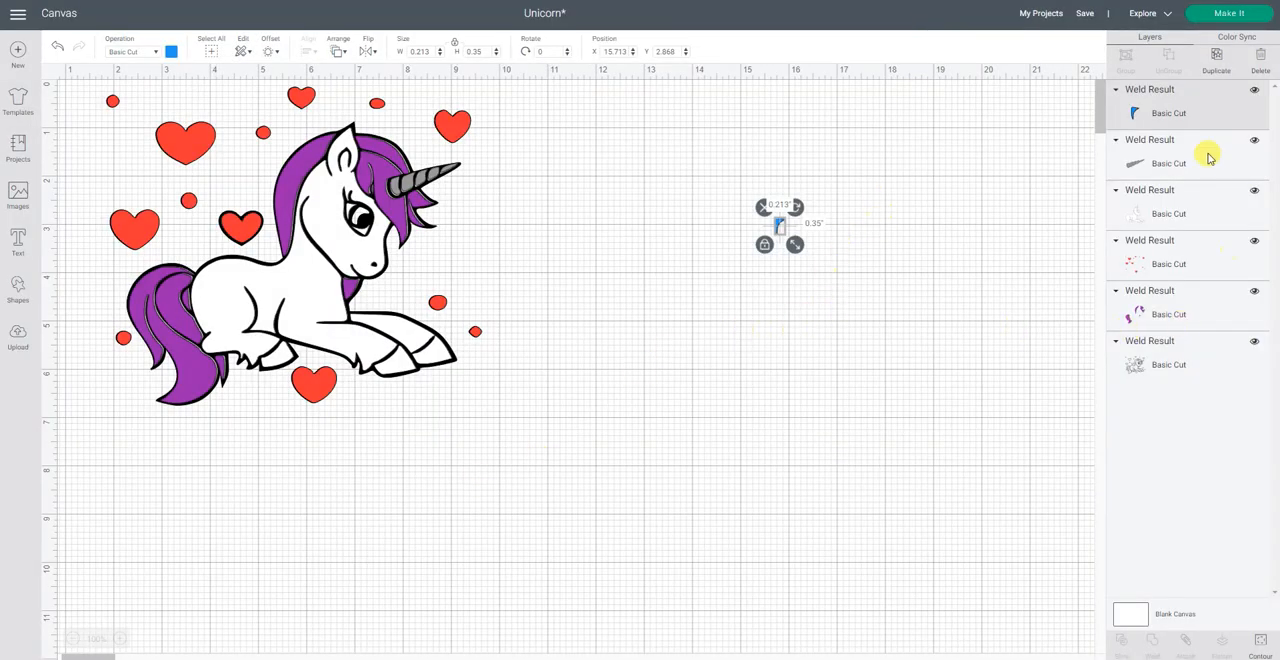
Step: Place the blue iris piece over the unicorn's eye at about X 6.98, Y 2.61
click(781, 227)
drag(781, 224, 694, 240)
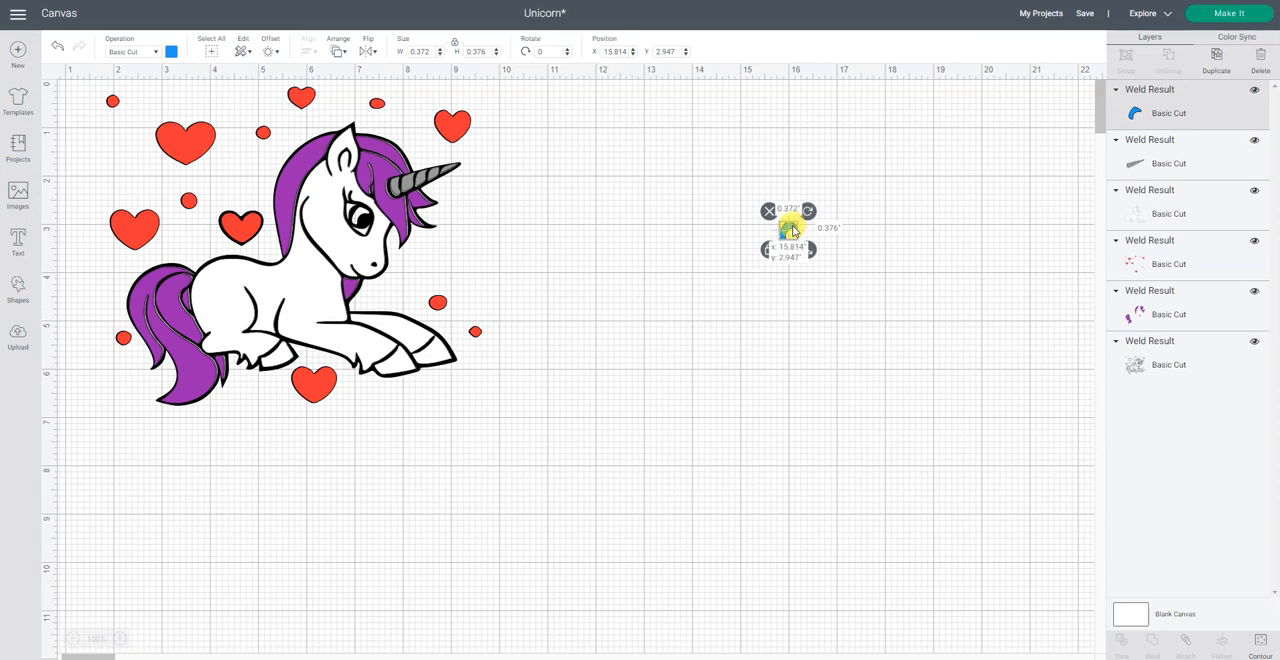
drag(793, 228, 367, 215)
click(712, 305)
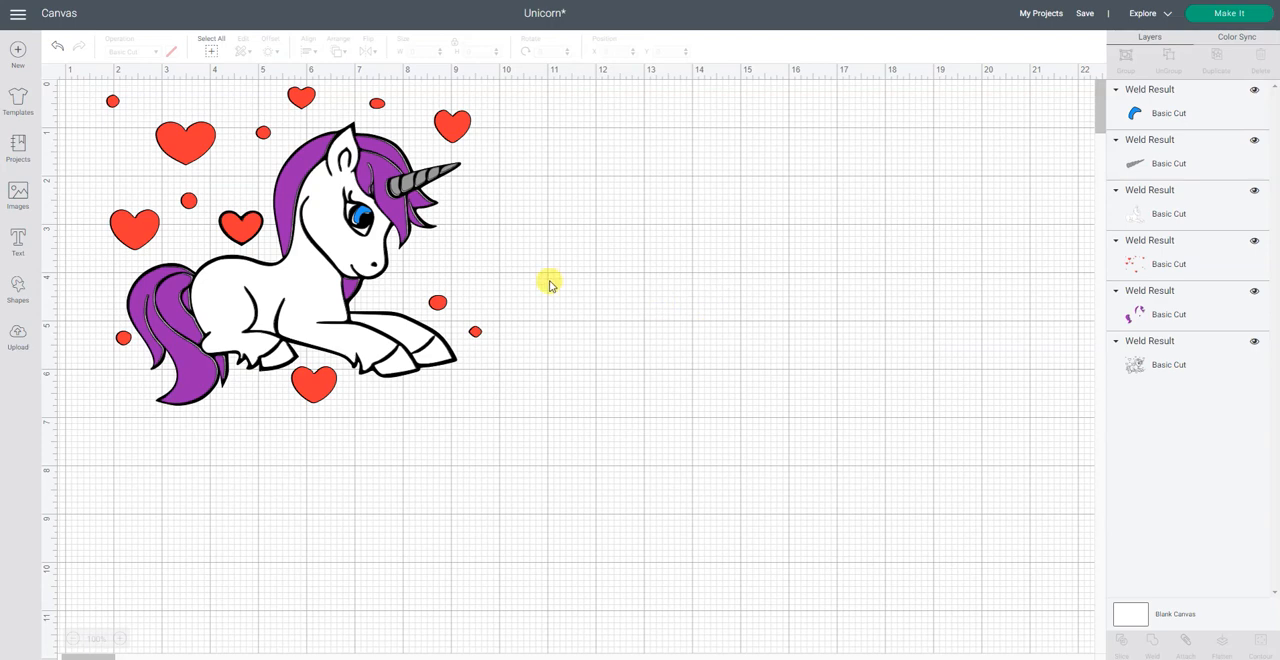
click(363, 215)
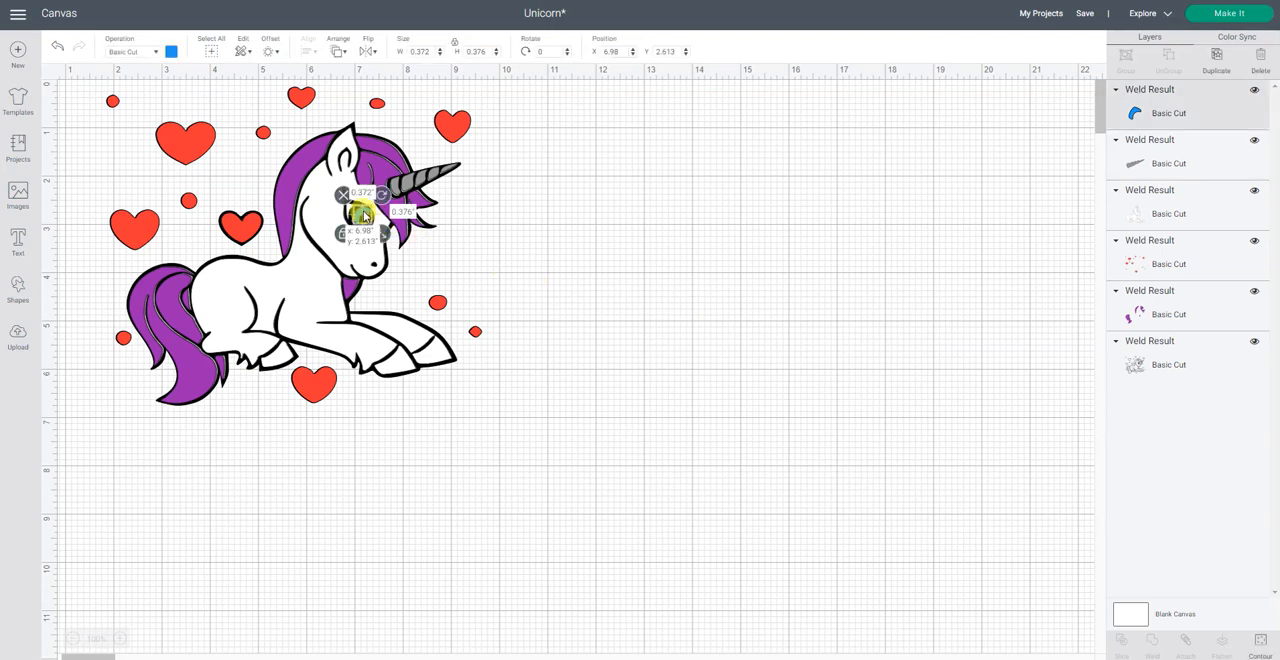
click(720, 295)
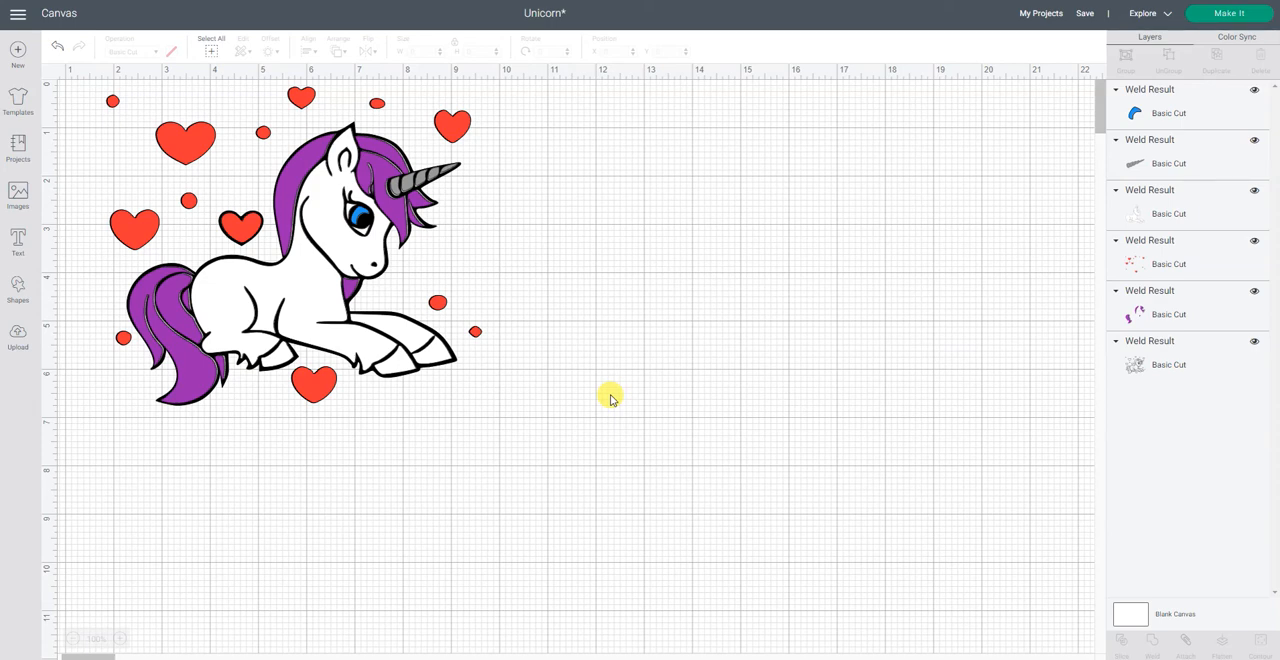
Step: Nudge the white body layer into line with the outline at X 3.607, Y 0.985, and select the black outline layer
click(309, 158)
drag(309, 158, 312, 156)
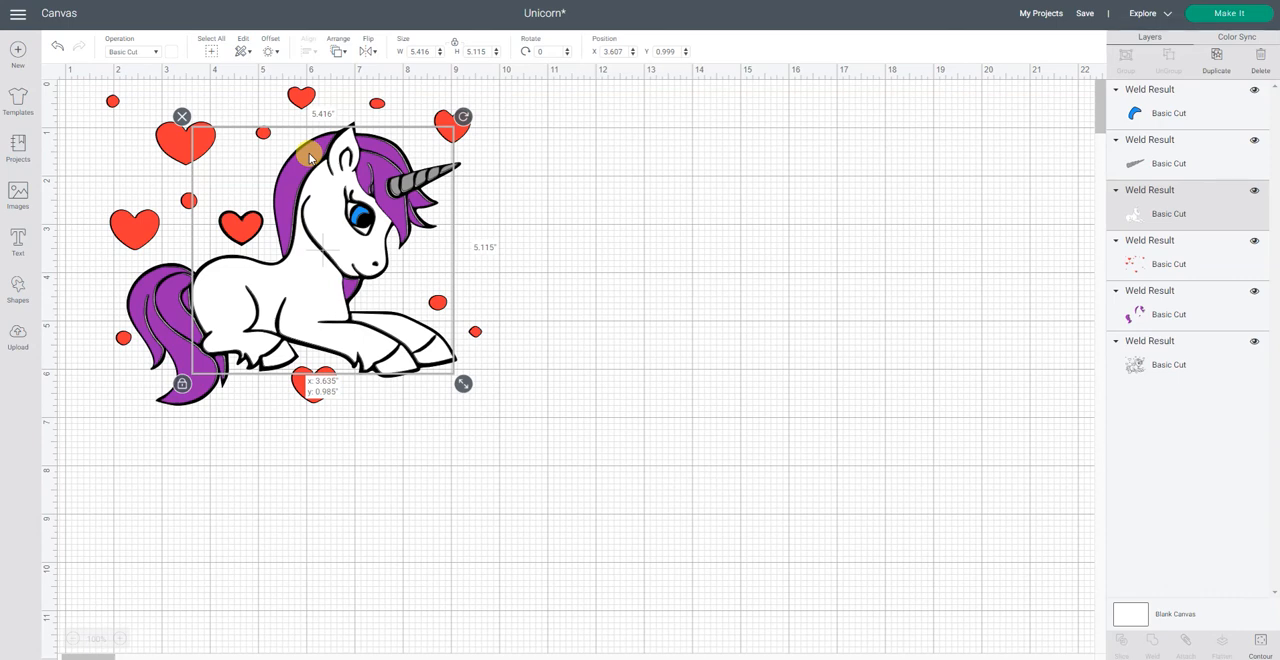
drag(310, 158, 310, 157)
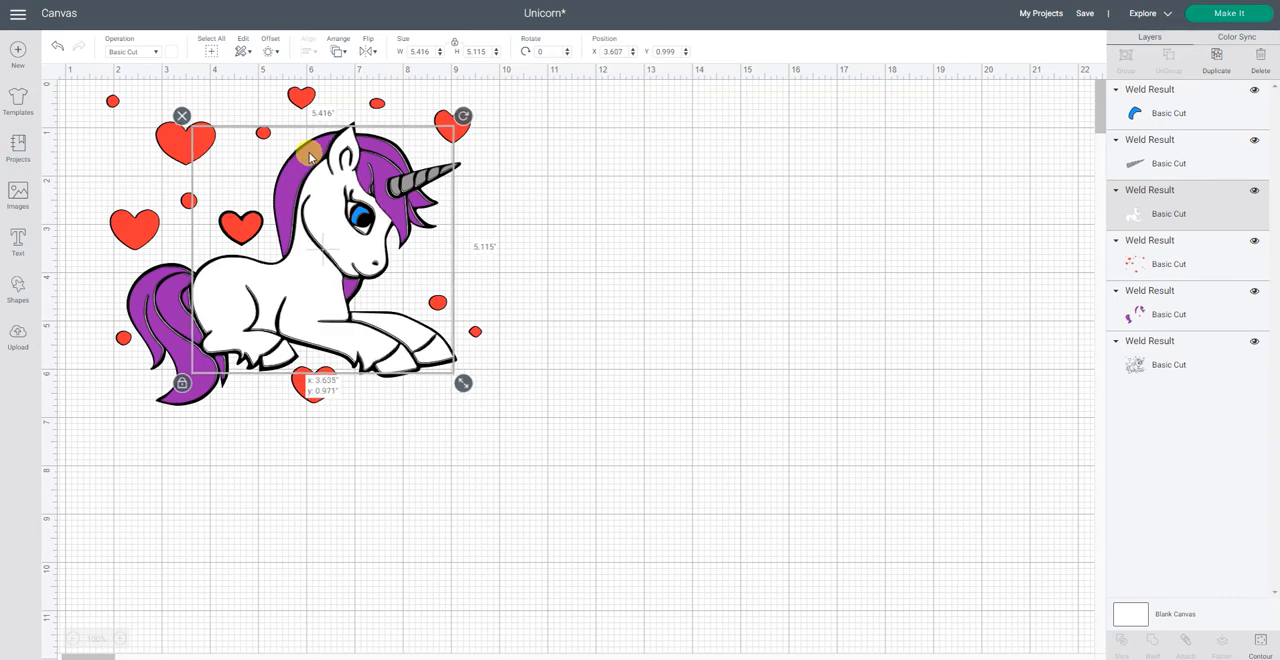
click(423, 322)
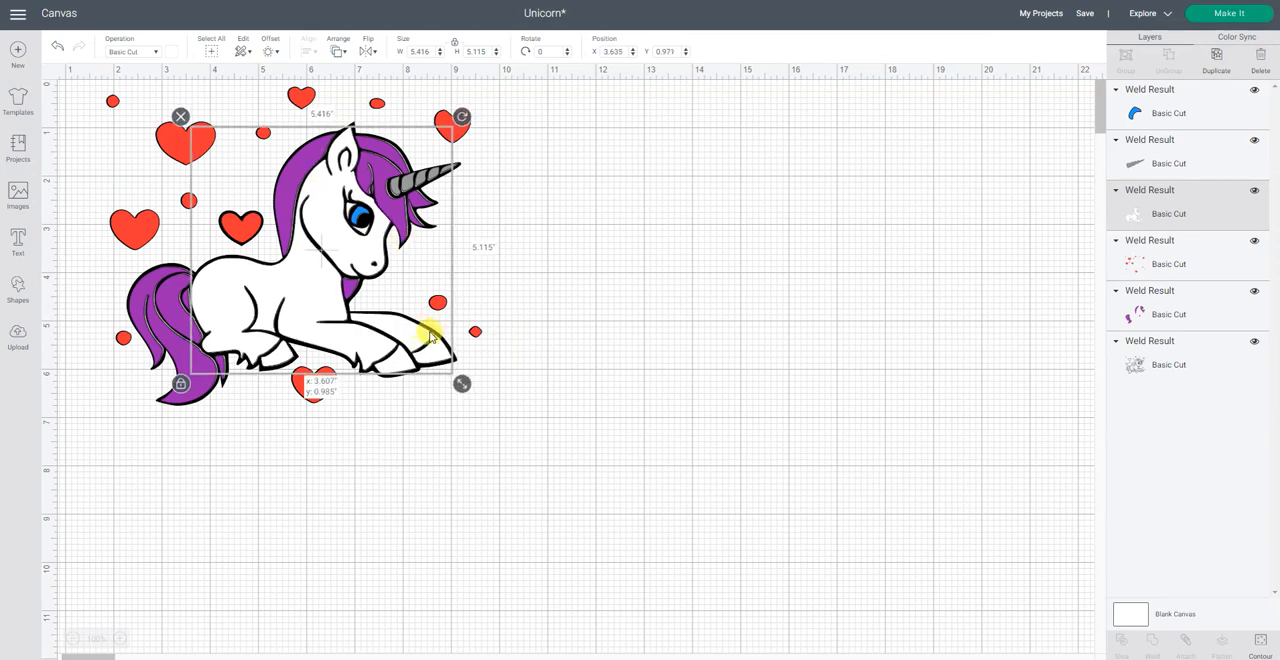
click(772, 367)
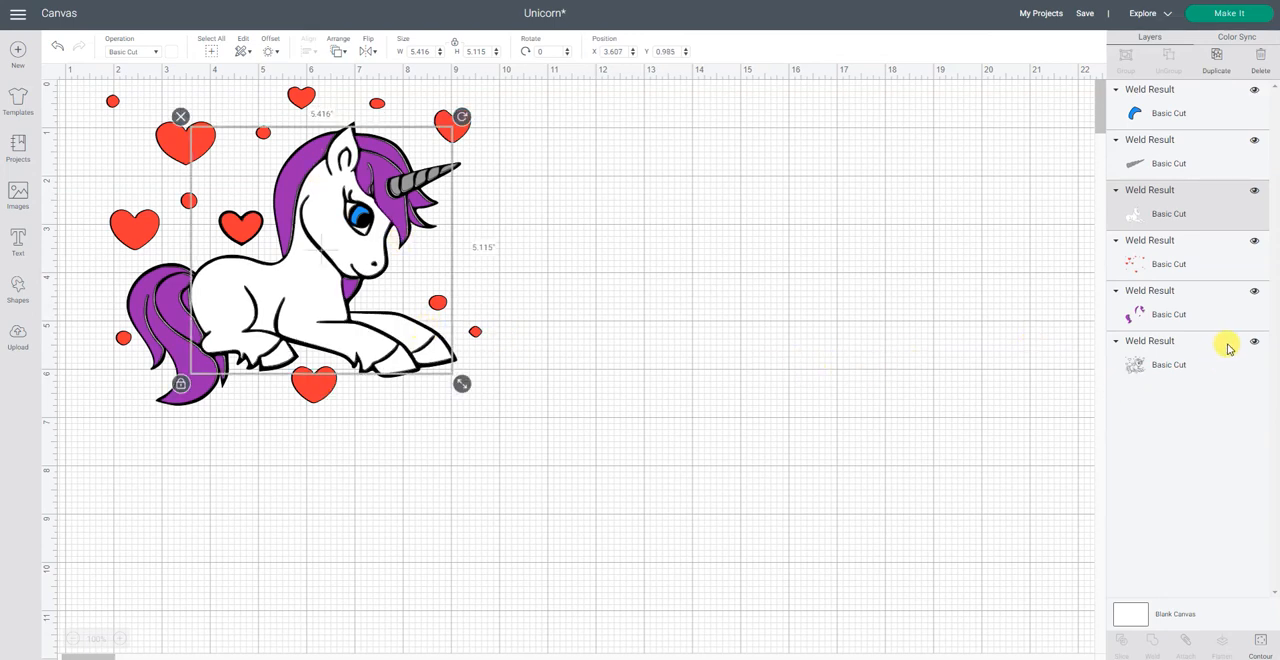
click(1179, 364)
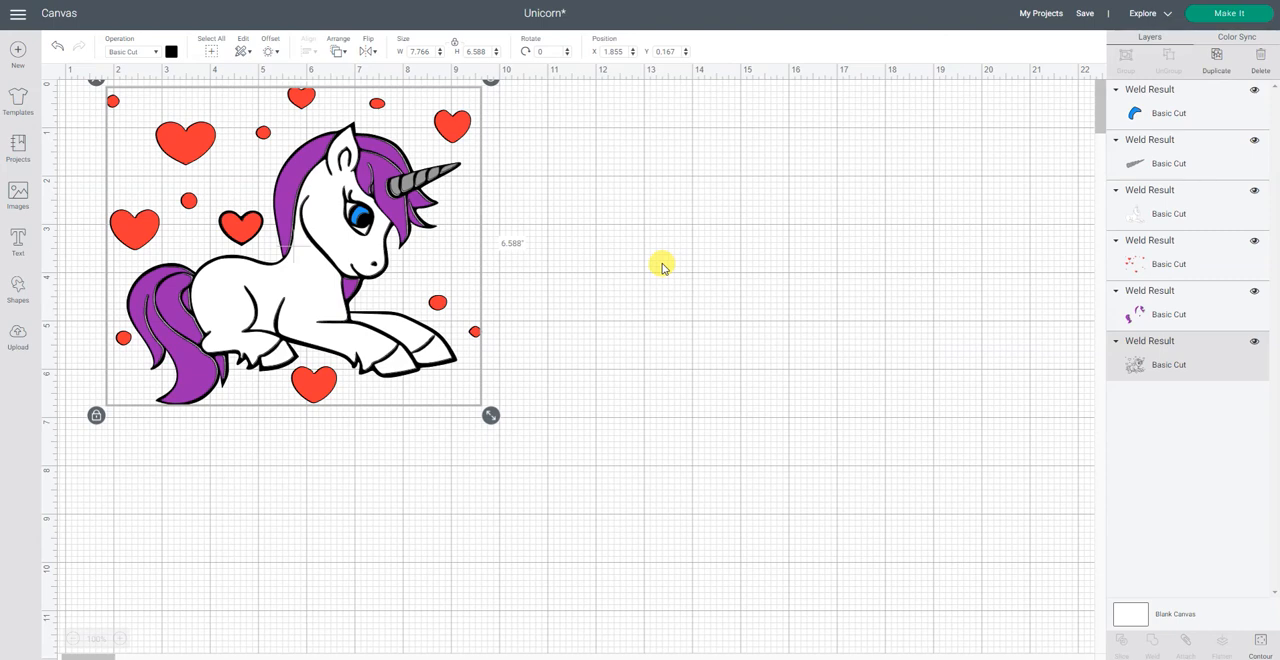
Step: Open the contour editor for the black outline layer and hide its largest heart contours and the small tapered piece listed among them
click(1259, 645)
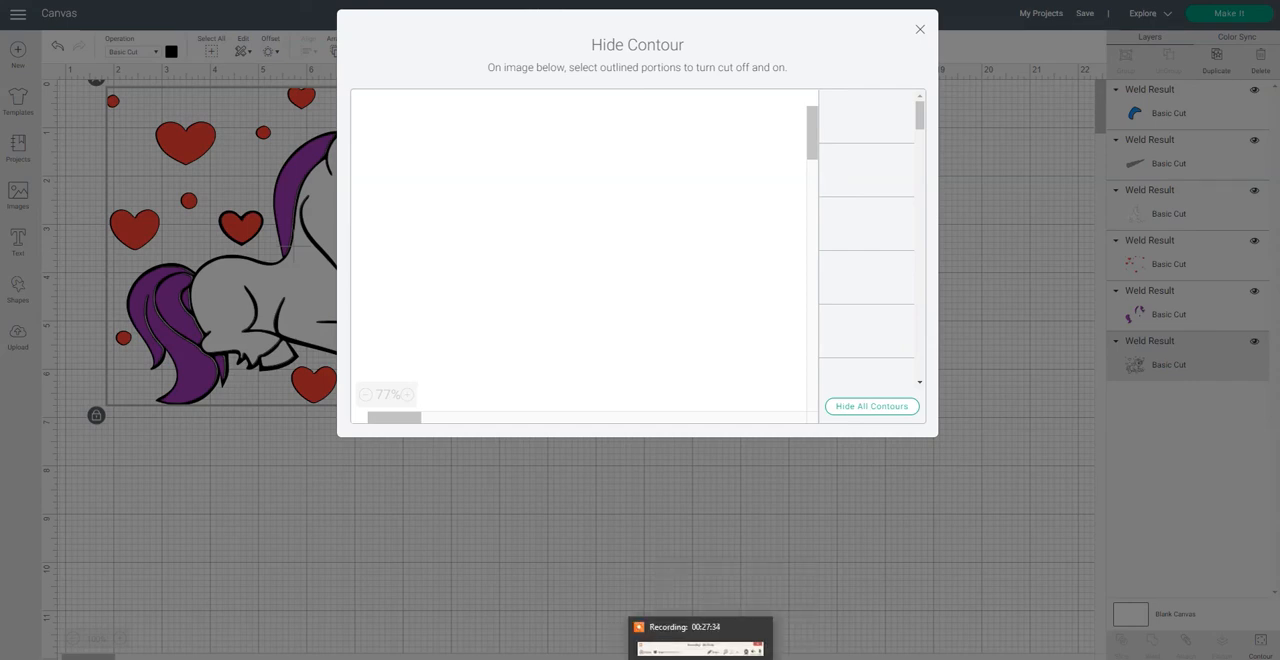
mouse_move(808, 634)
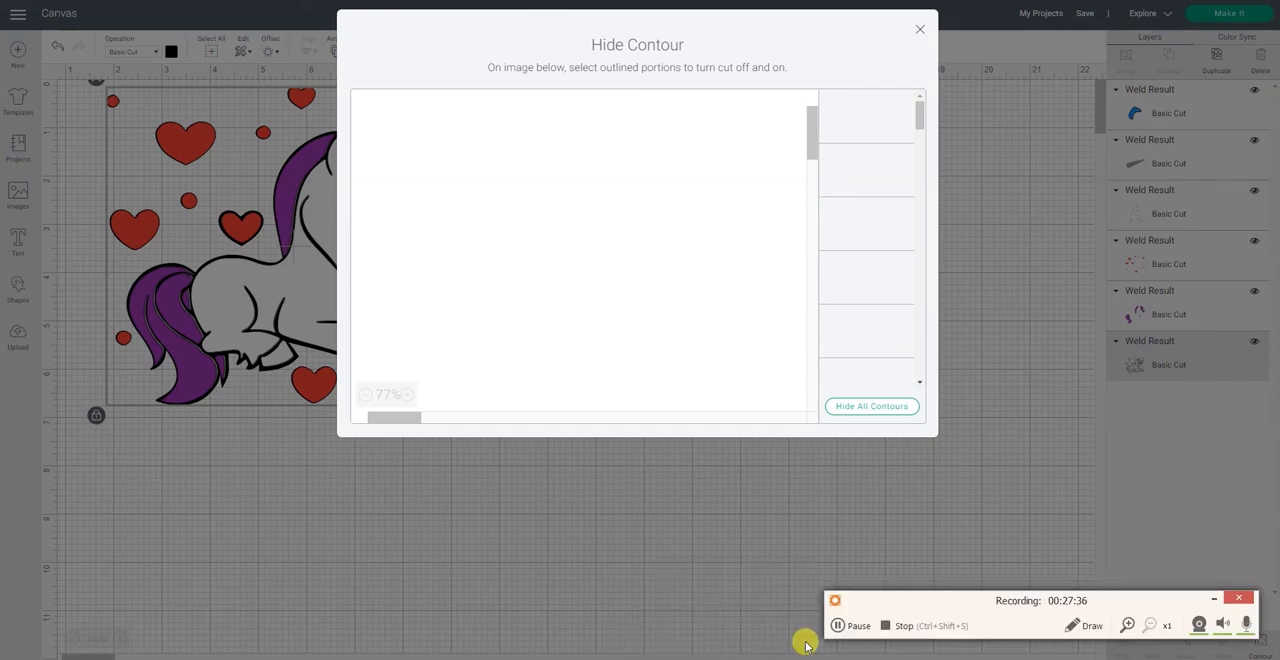
click(845, 628)
click(845, 628)
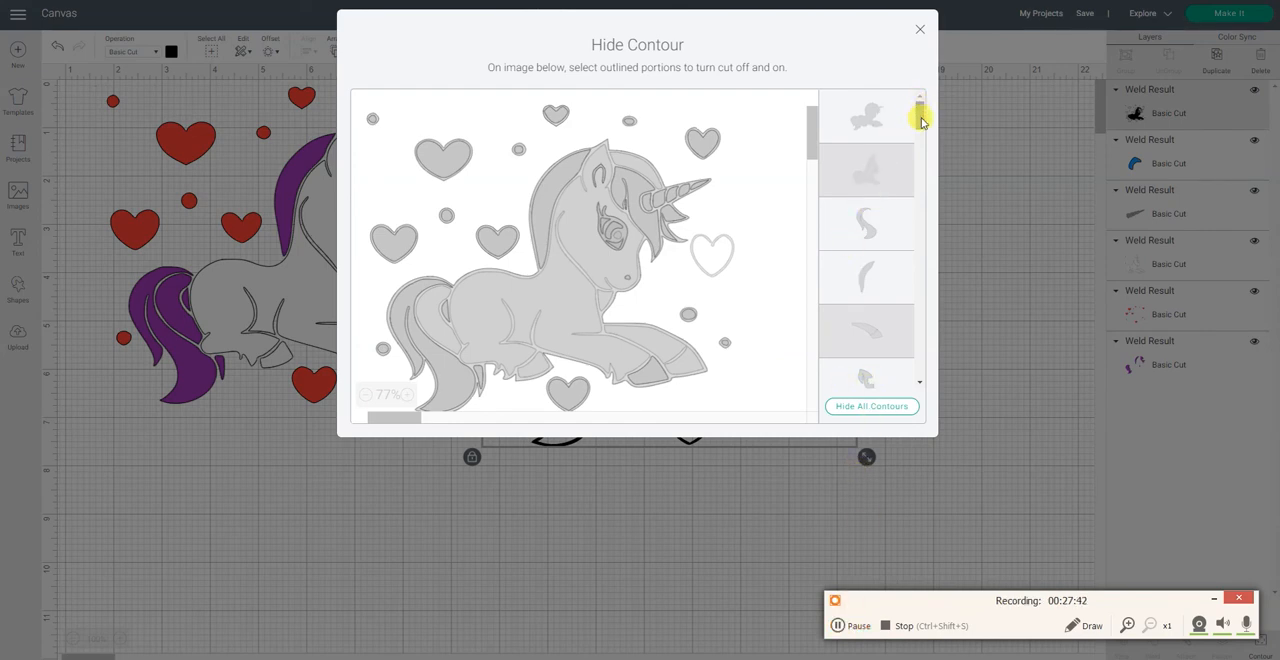
drag(923, 123, 920, 148)
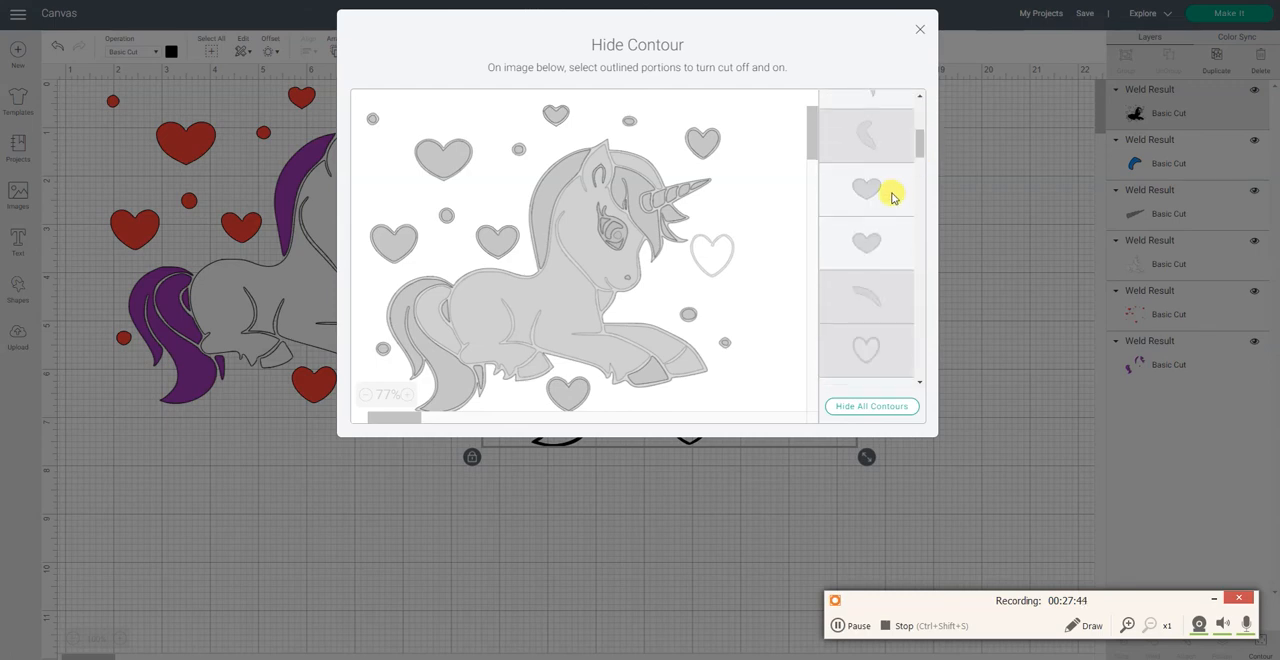
scroll(877, 236, down, 1)
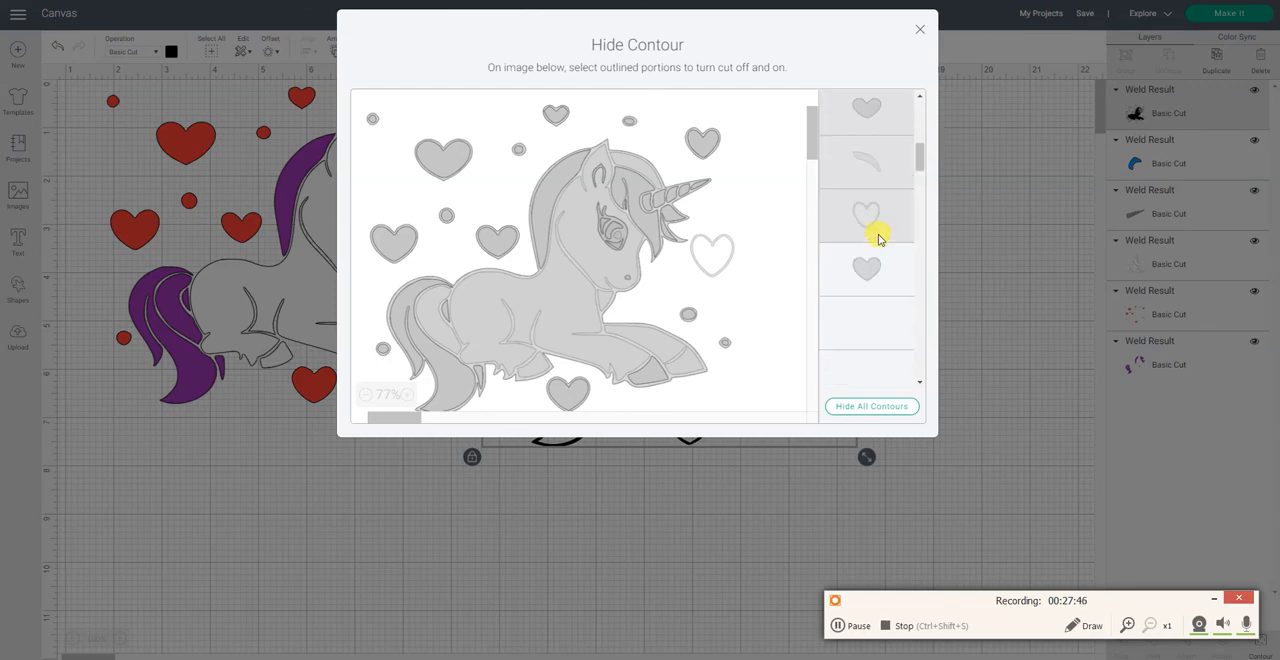
scroll(870, 263, down, 1)
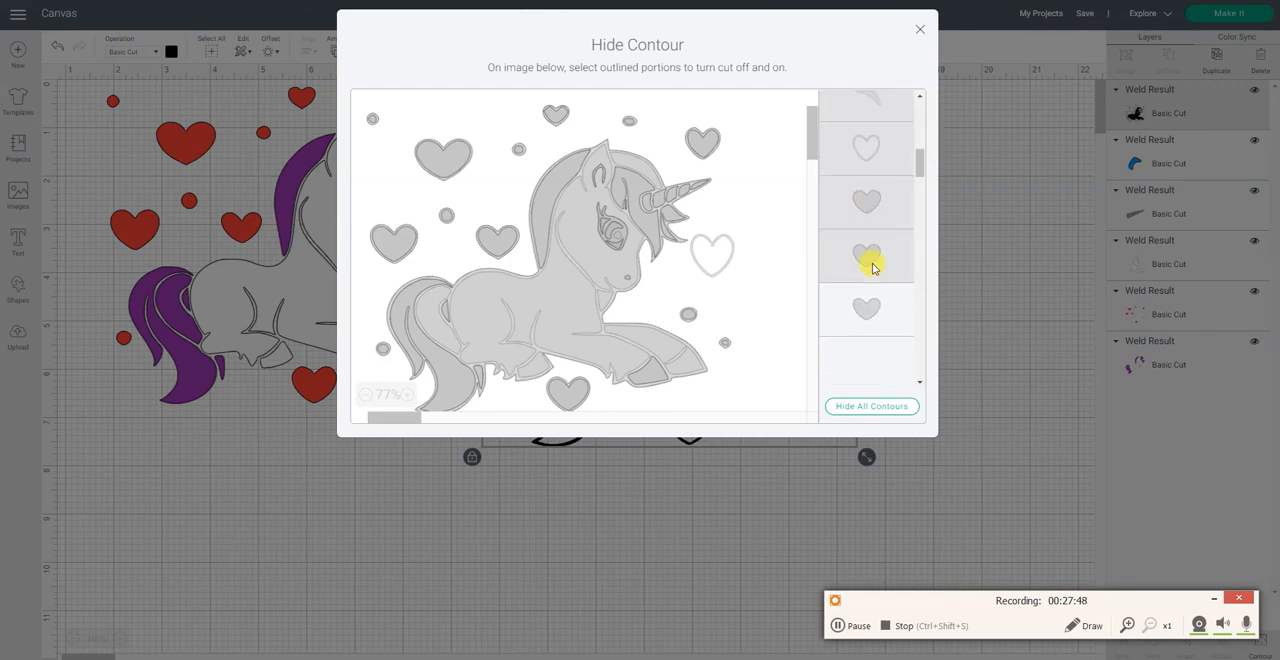
scroll(872, 305, down, 1)
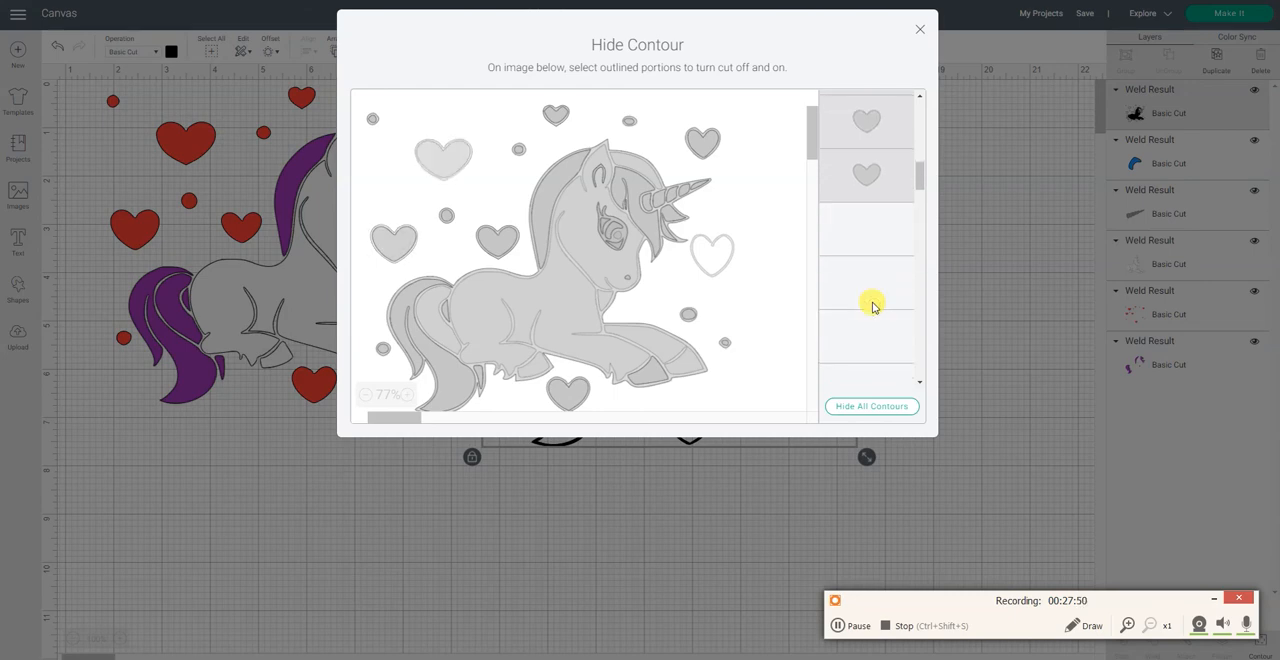
click(873, 226)
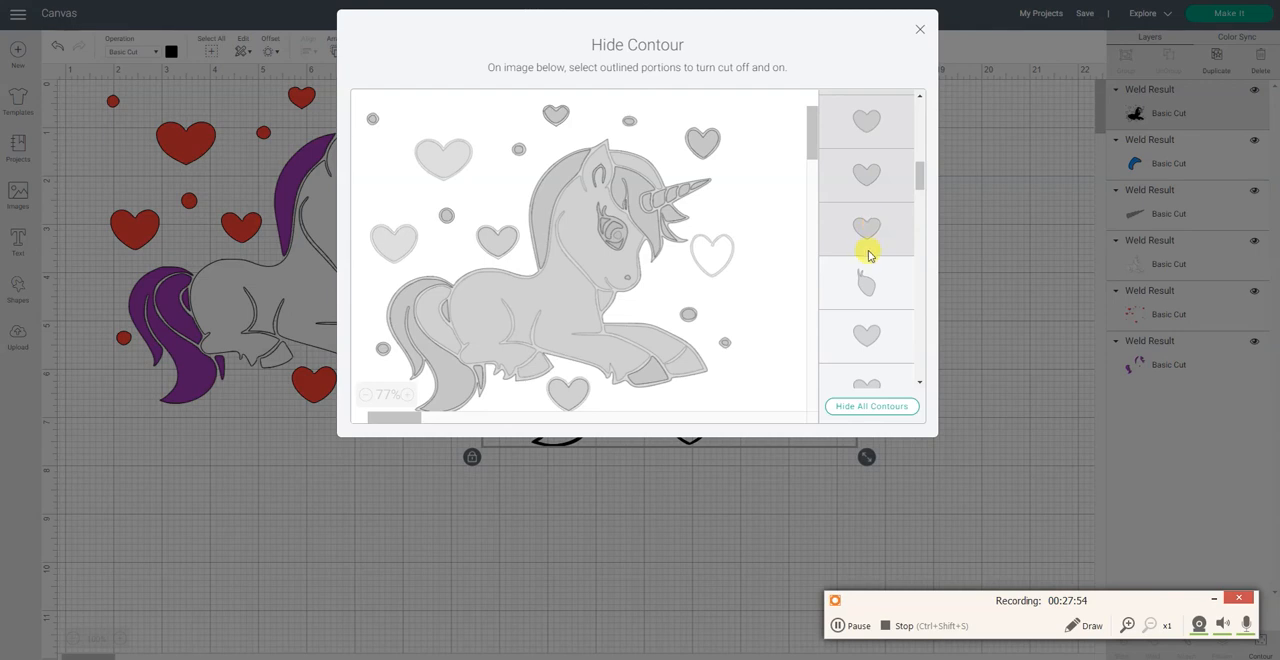
click(866, 280)
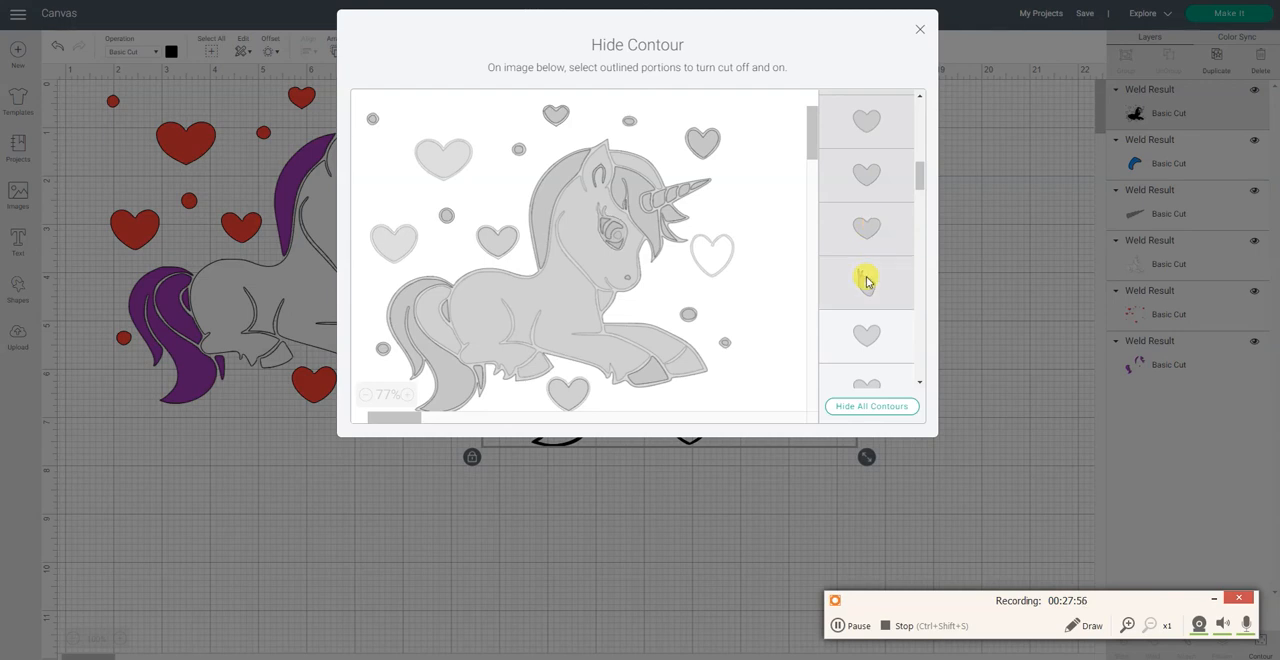
click(867, 341)
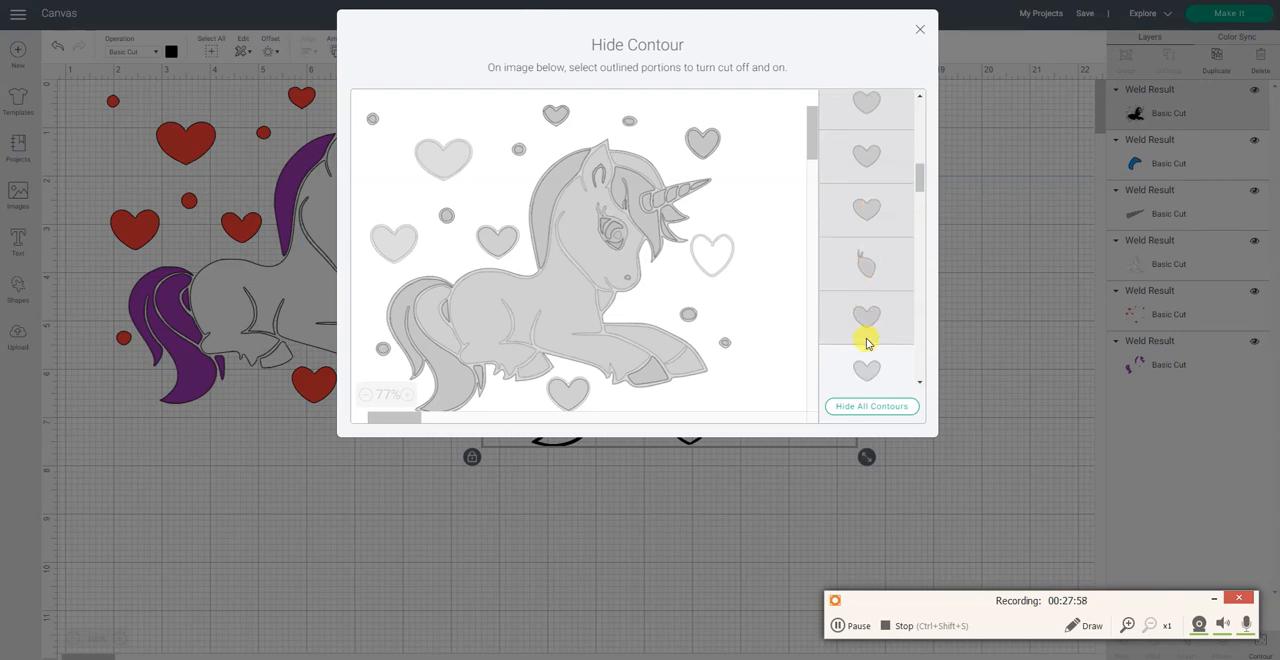
Step: Hide the next two heart contours, the wedge-shaped piece and the forked hair strand on the black layer
scroll(872, 260, down, 2)
click(880, 191)
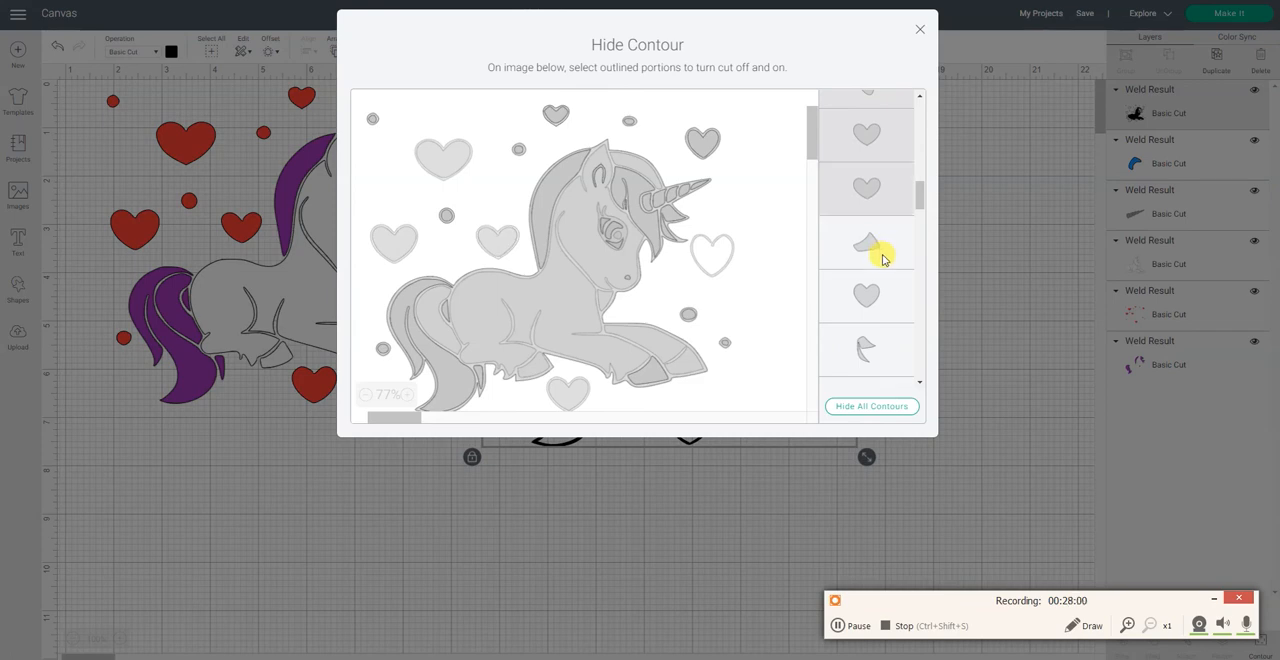
click(880, 252)
click(879, 296)
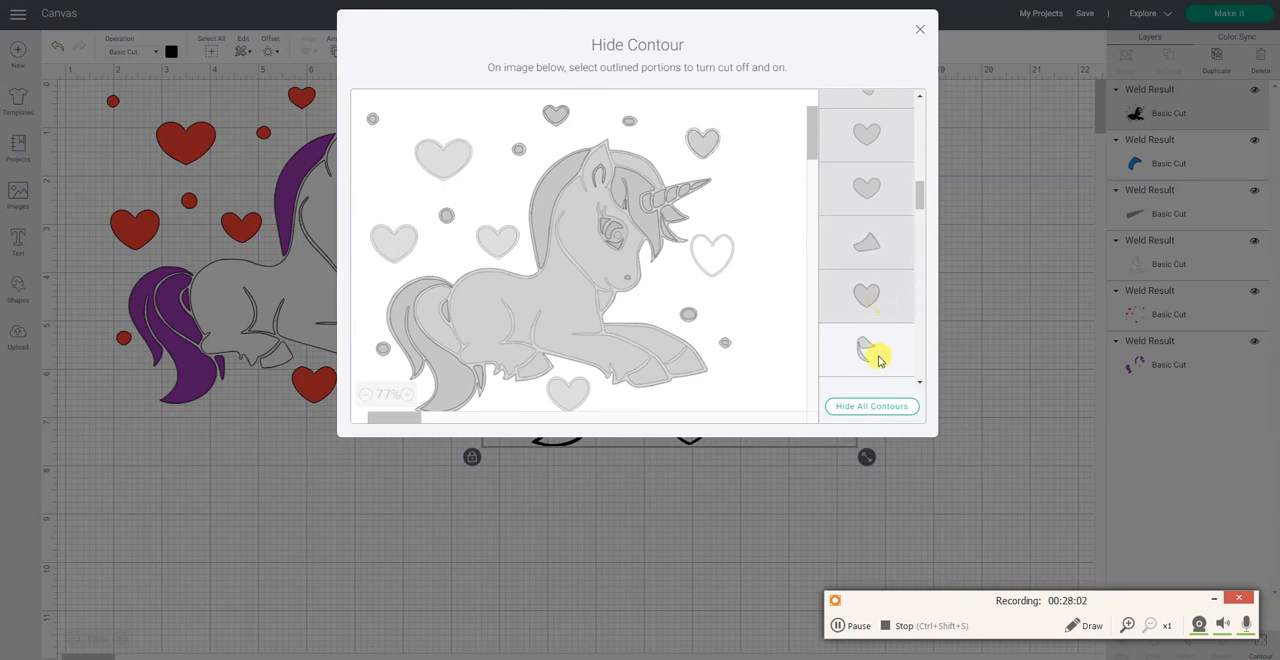
click(879, 350)
Step: Hide the contours of the heart above the horn tip and the small heart above the mane
scroll(880, 355, down, 3)
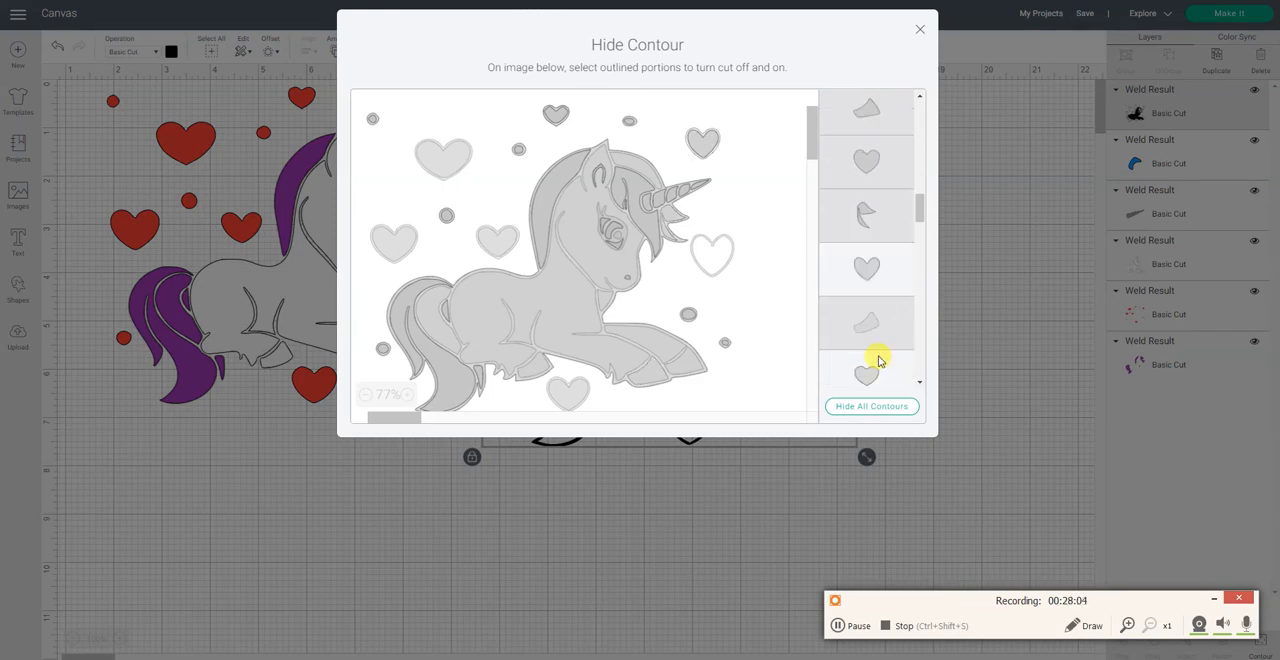
click(868, 268)
scroll(870, 265, down, 2)
click(873, 255)
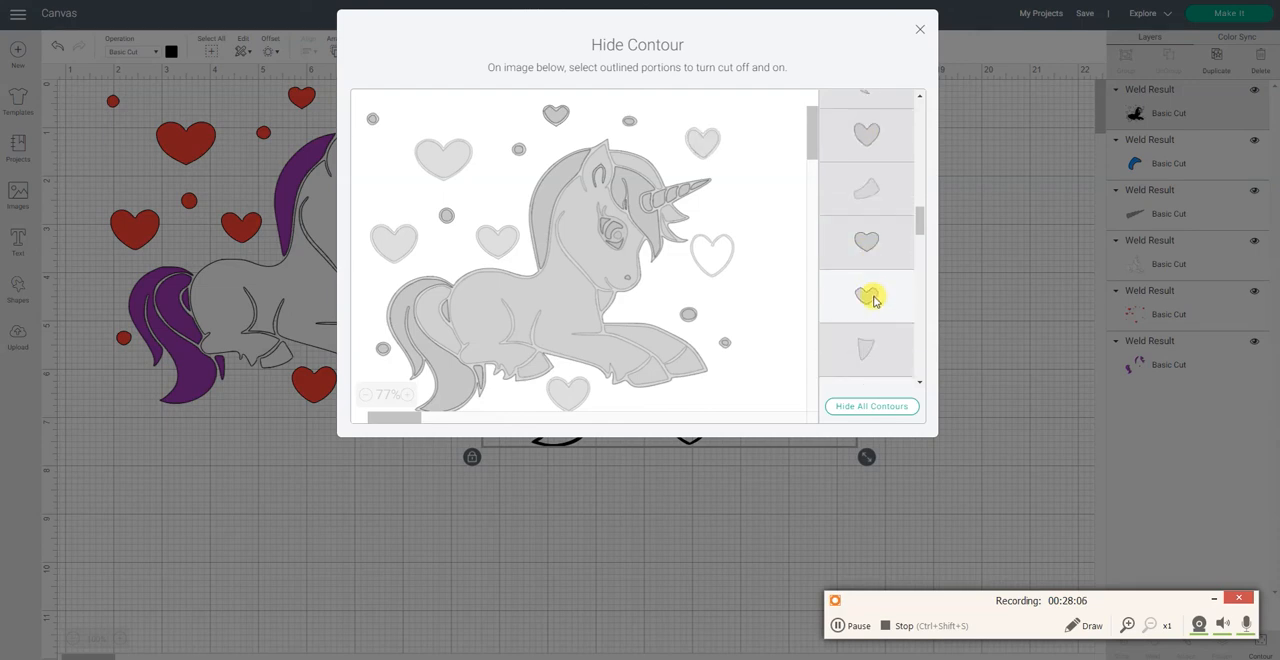
click(872, 296)
scroll(873, 299, down, 2)
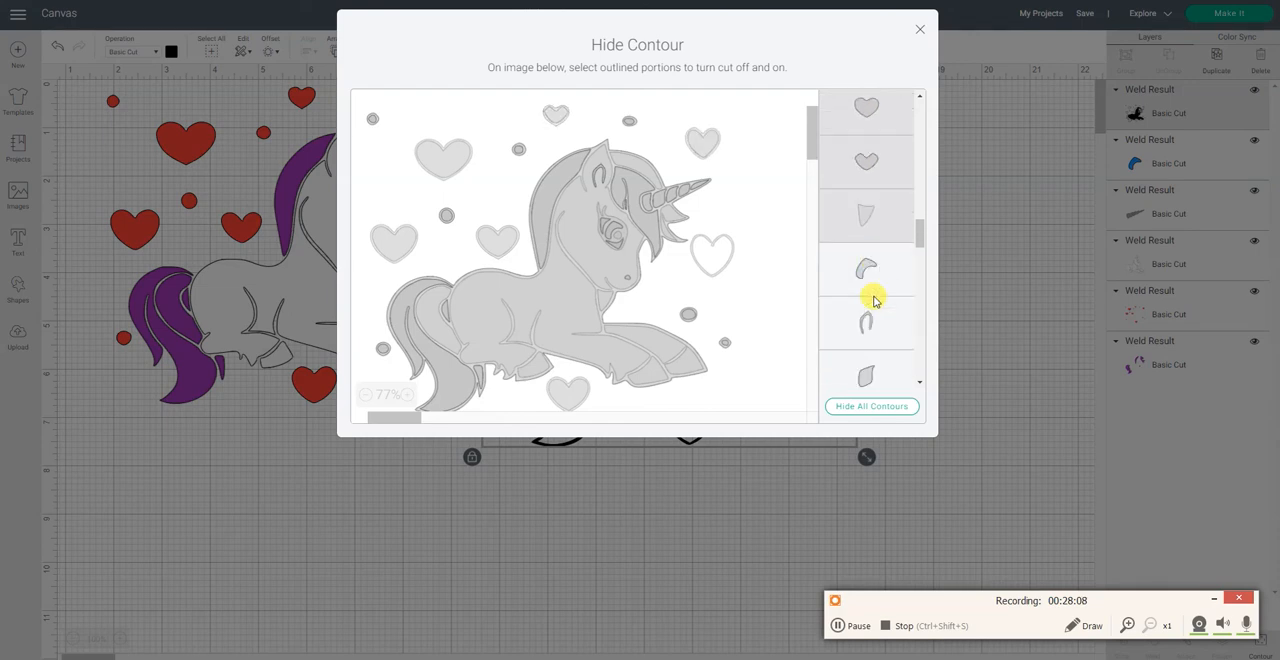
Step: Hide the eye's curved iris contour, the arch-shaped inner ear, and the following leaf-shaped, tapered and larger round contours
click(874, 284)
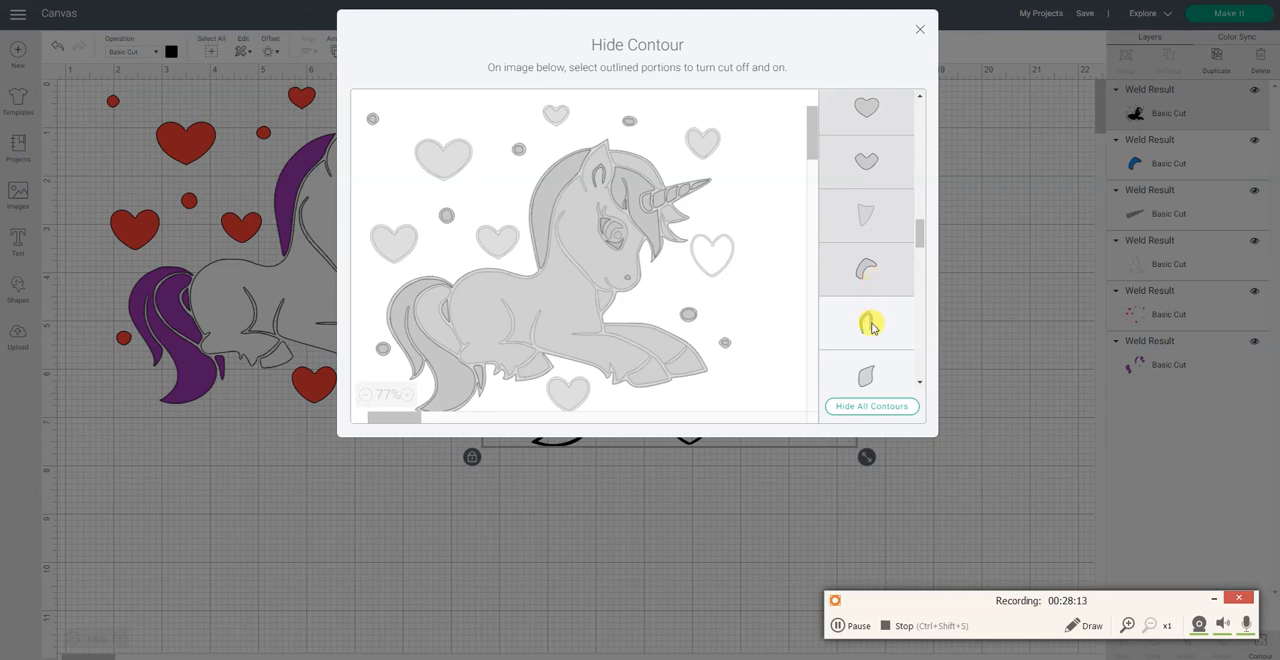
click(871, 327)
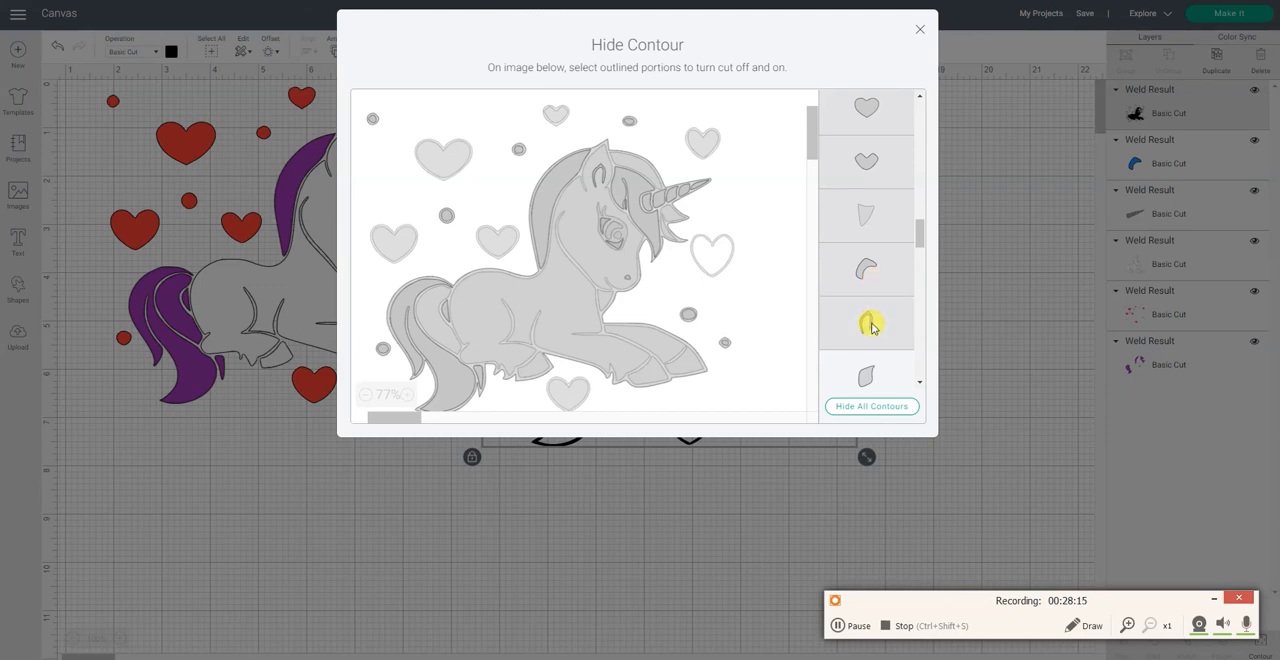
scroll(871, 325, down, 1)
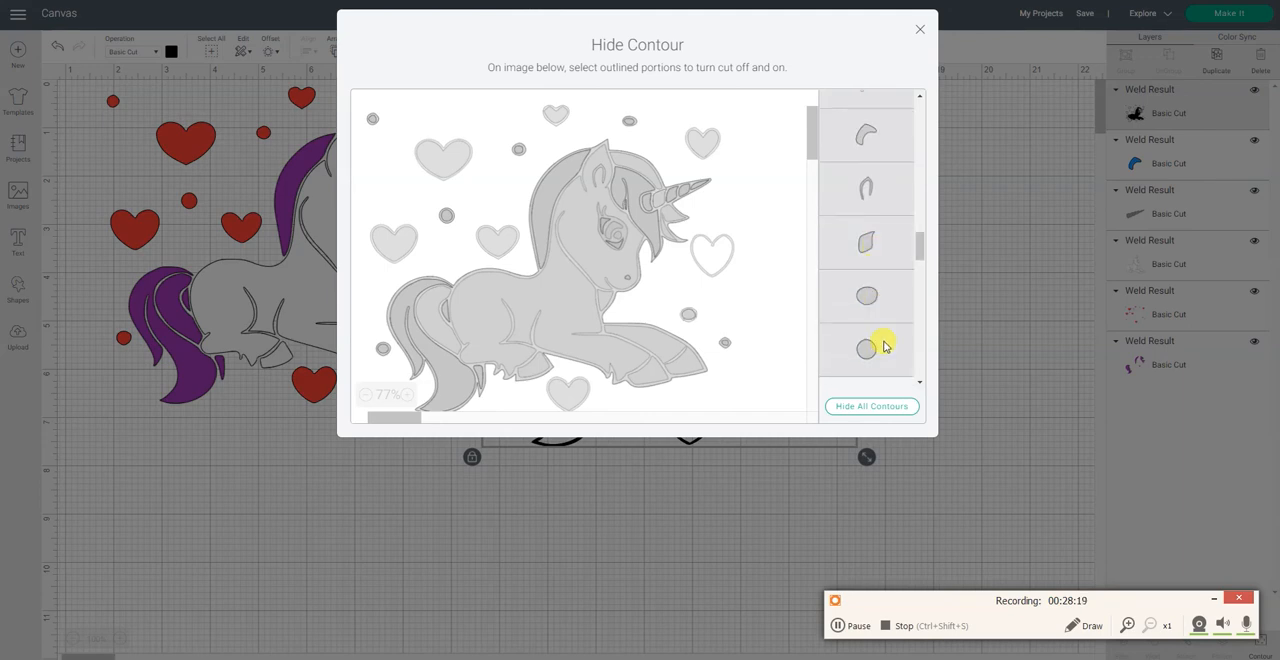
scroll(884, 346, down, 1)
click(871, 266)
click(874, 318)
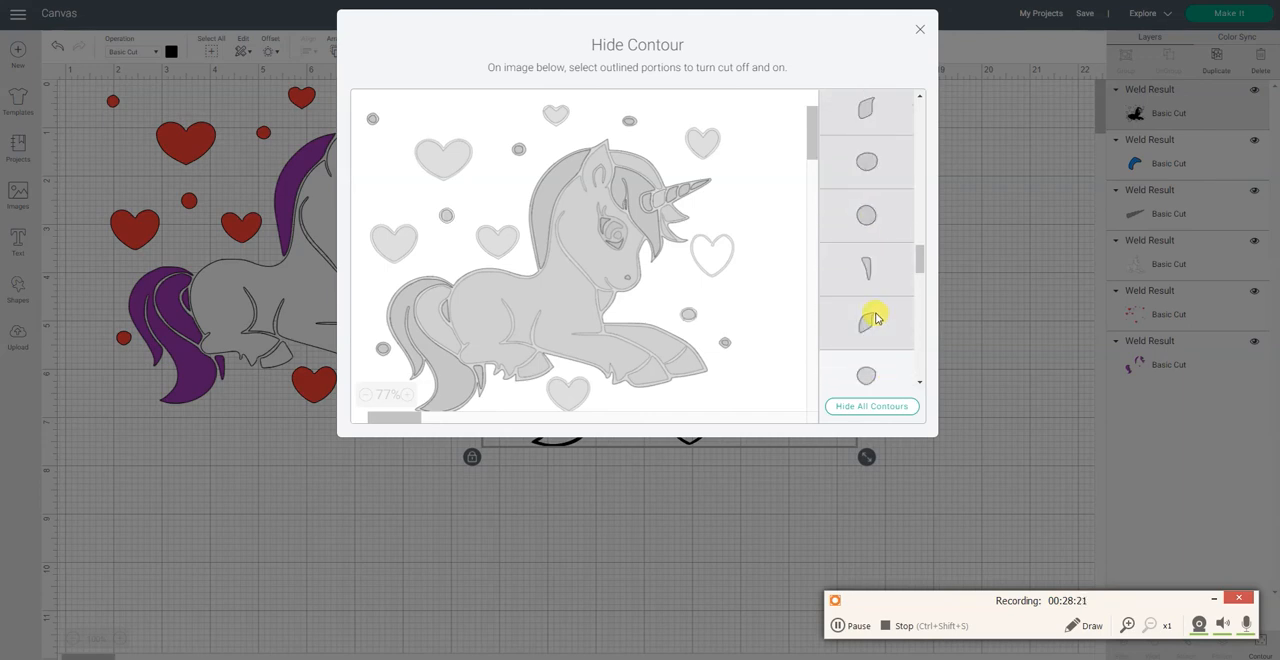
click(880, 372)
scroll(880, 334, down, 2)
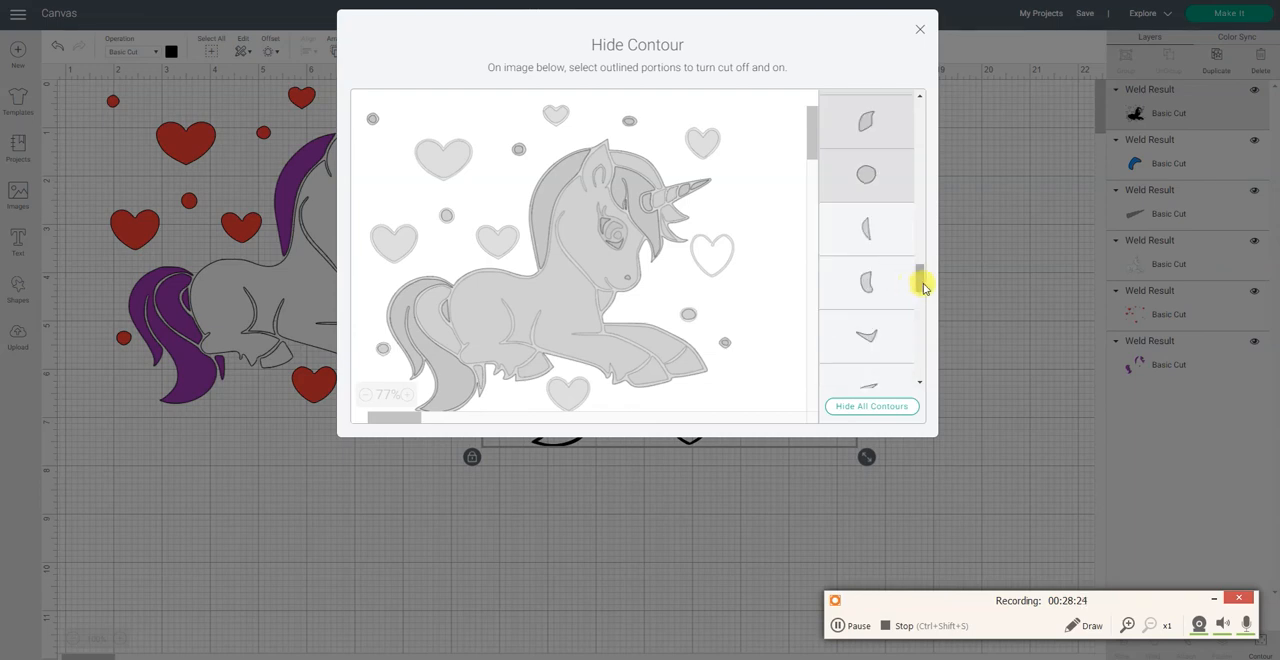
Step: Hide the large curved tail strand, the long mane strip and the other large hair contours near the start of the contour list
drag(924, 288, 940, 71)
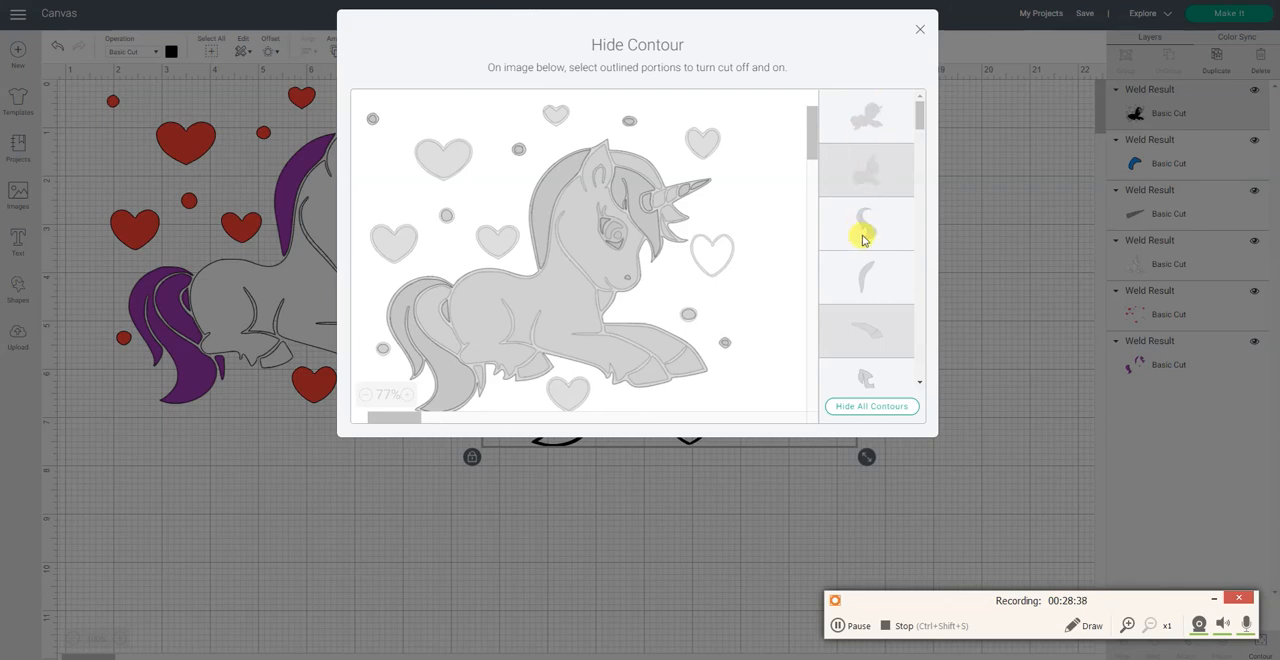
click(861, 229)
click(868, 279)
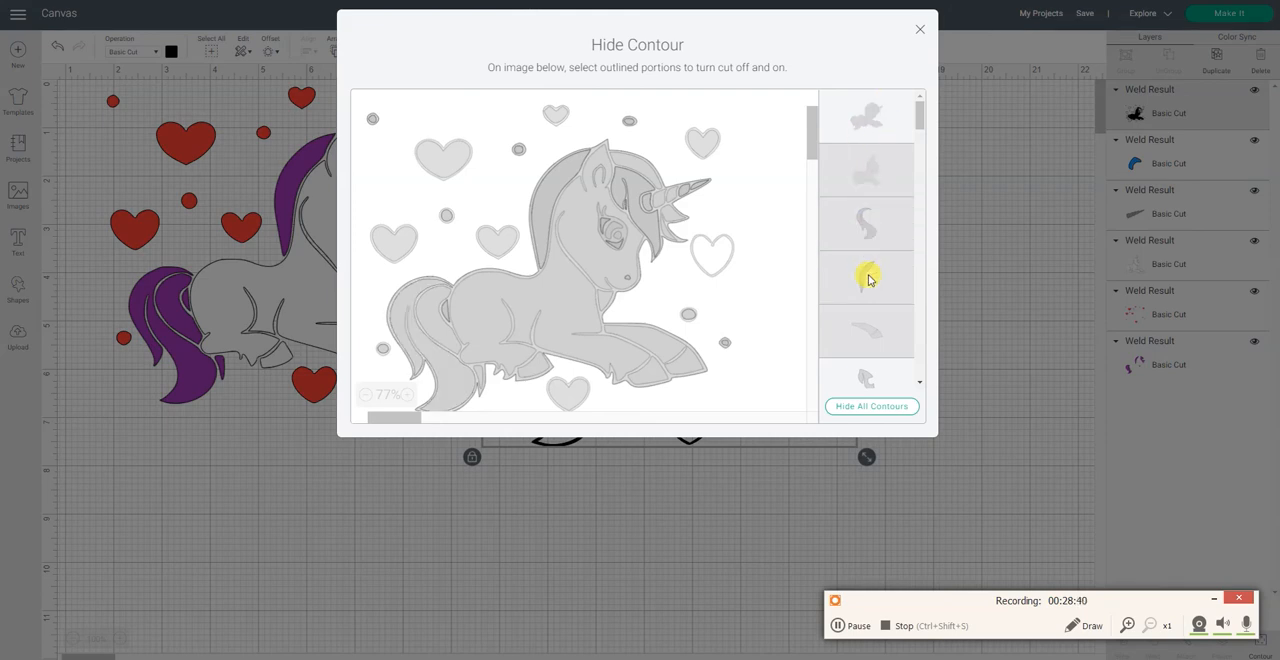
scroll(866, 265, down, 3)
click(870, 190)
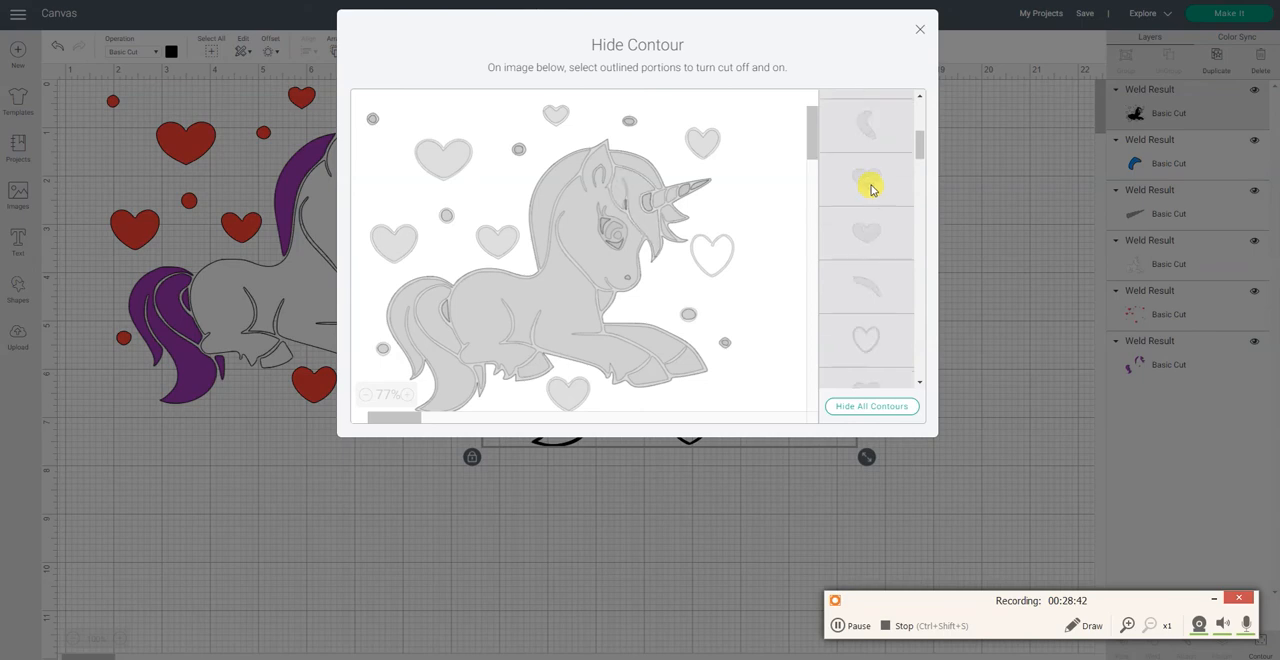
Step: Hide the half-moon, curved, V-shaped and thin sliver contours, plus the round contour listed after them
scroll(870, 190, down, 2)
scroll(870, 190, down, 2)
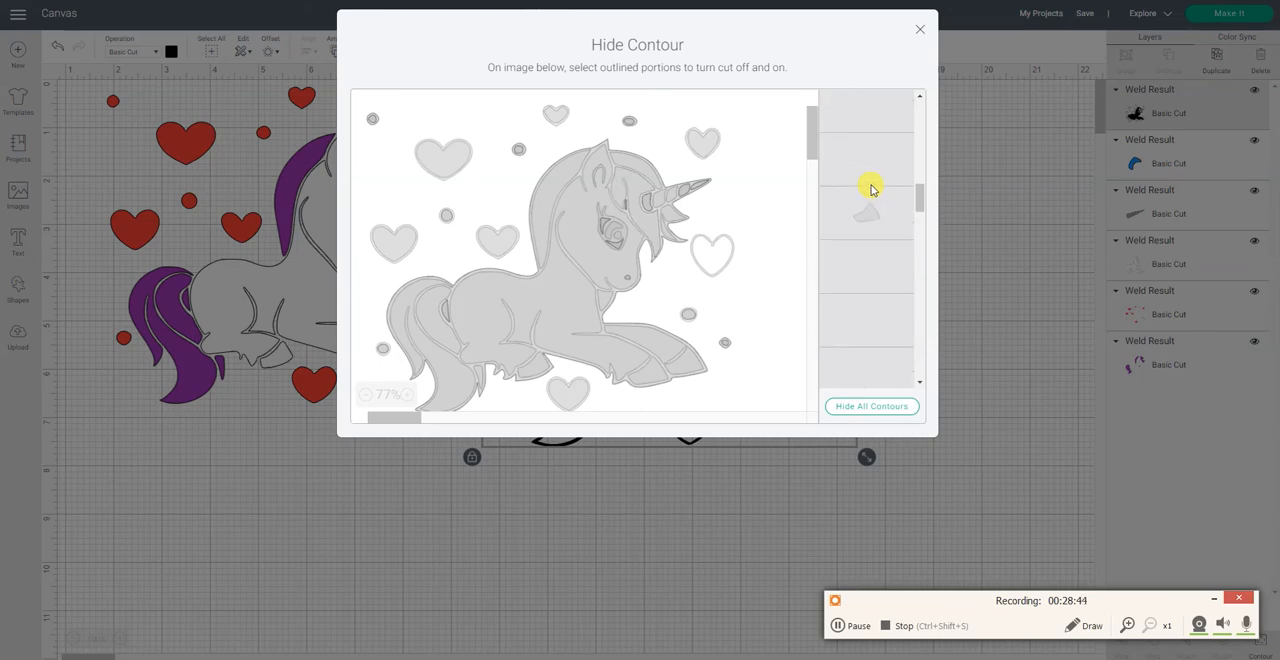
scroll(870, 190, down, 3)
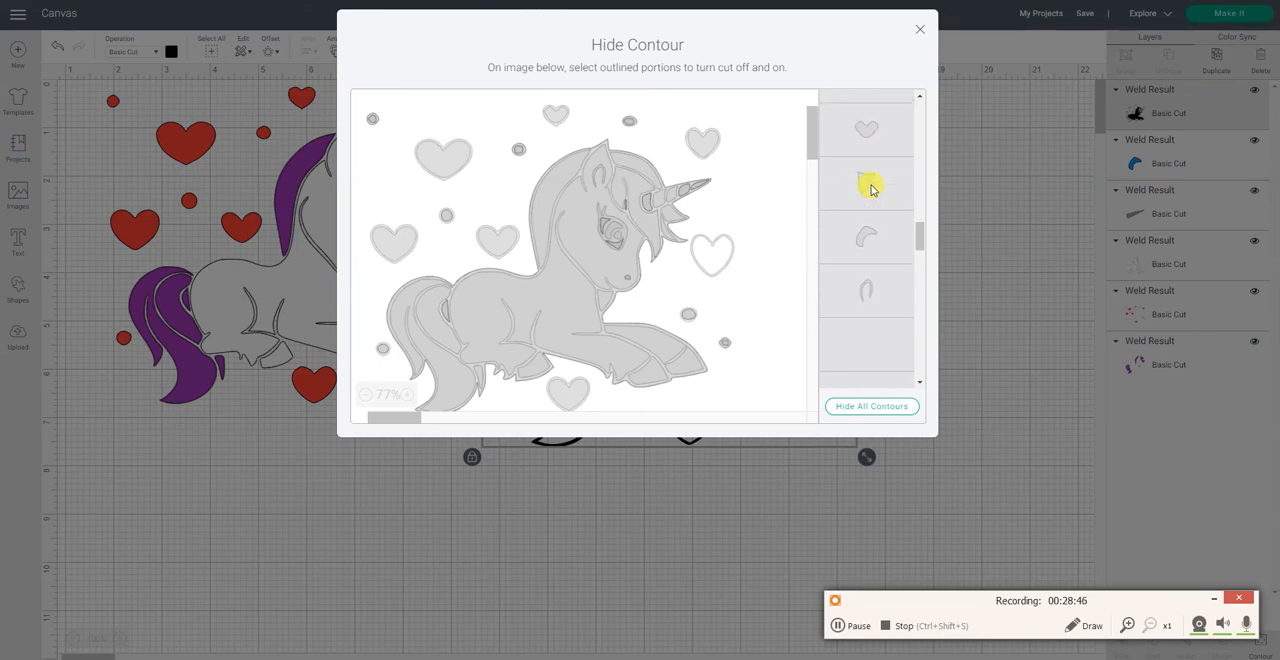
scroll(870, 190, down, 5)
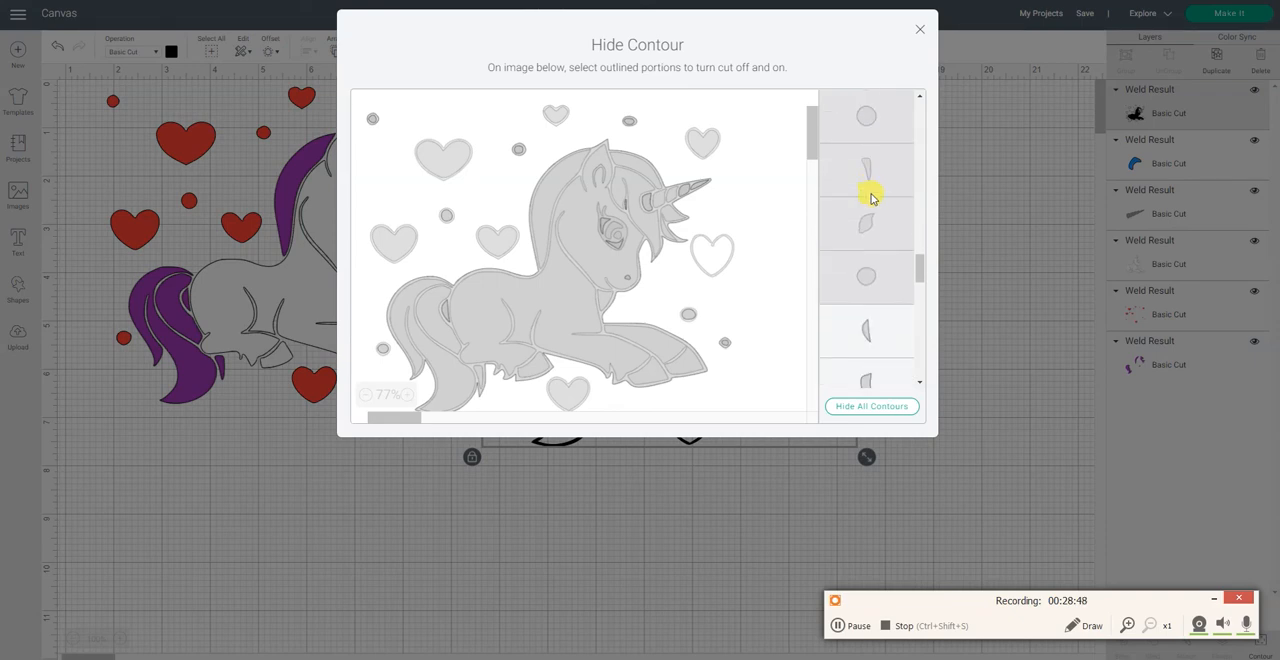
click(875, 202)
click(876, 250)
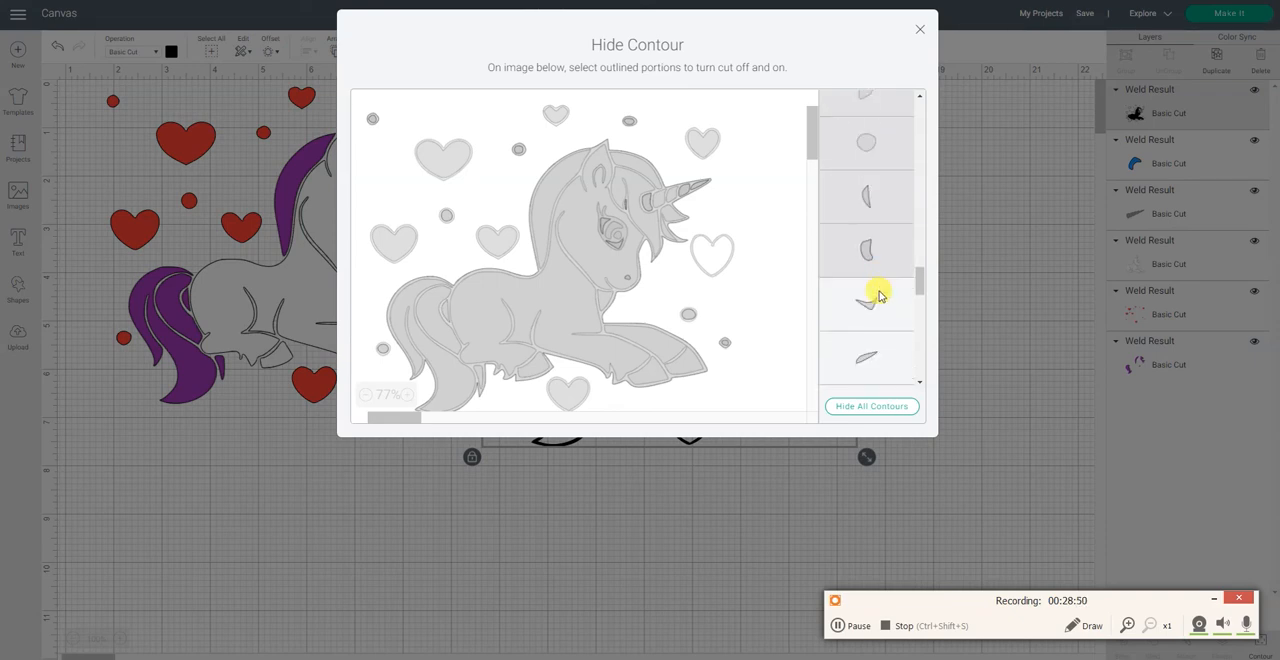
click(879, 298)
scroll(877, 292, down, 3)
click(874, 224)
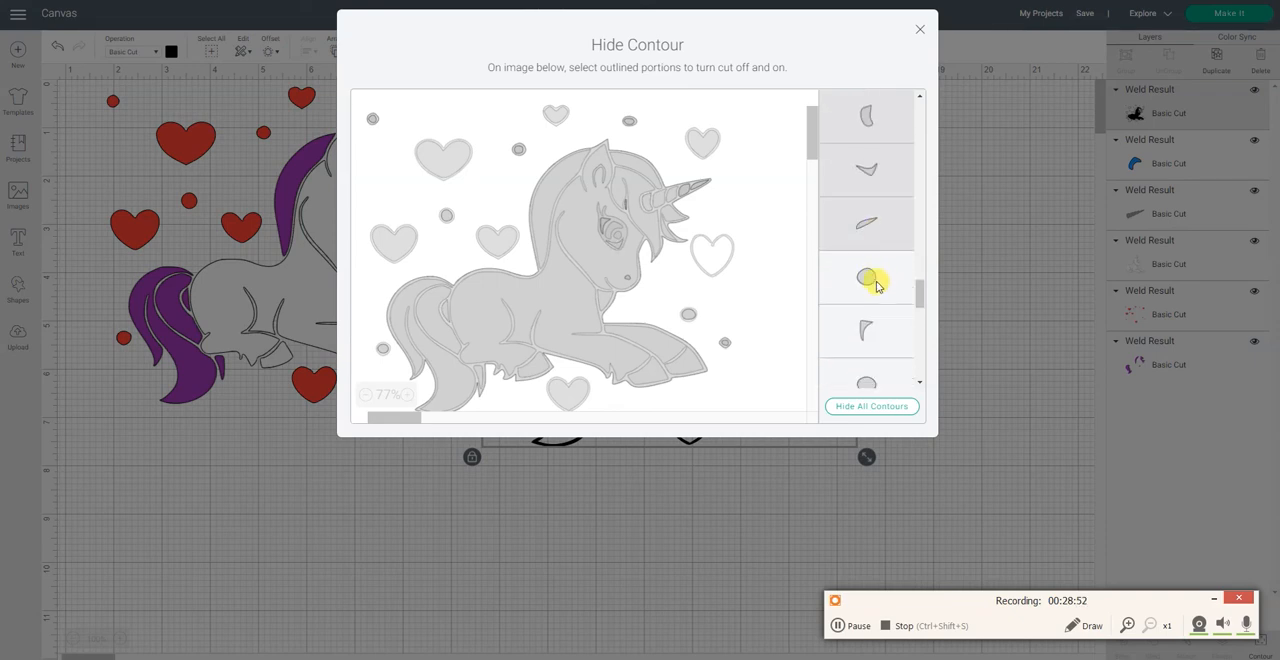
click(874, 282)
Step: Hide the corner-shaped contour, the small leaf-shaped contour and the oval and round contours around them
scroll(878, 292, down, 2)
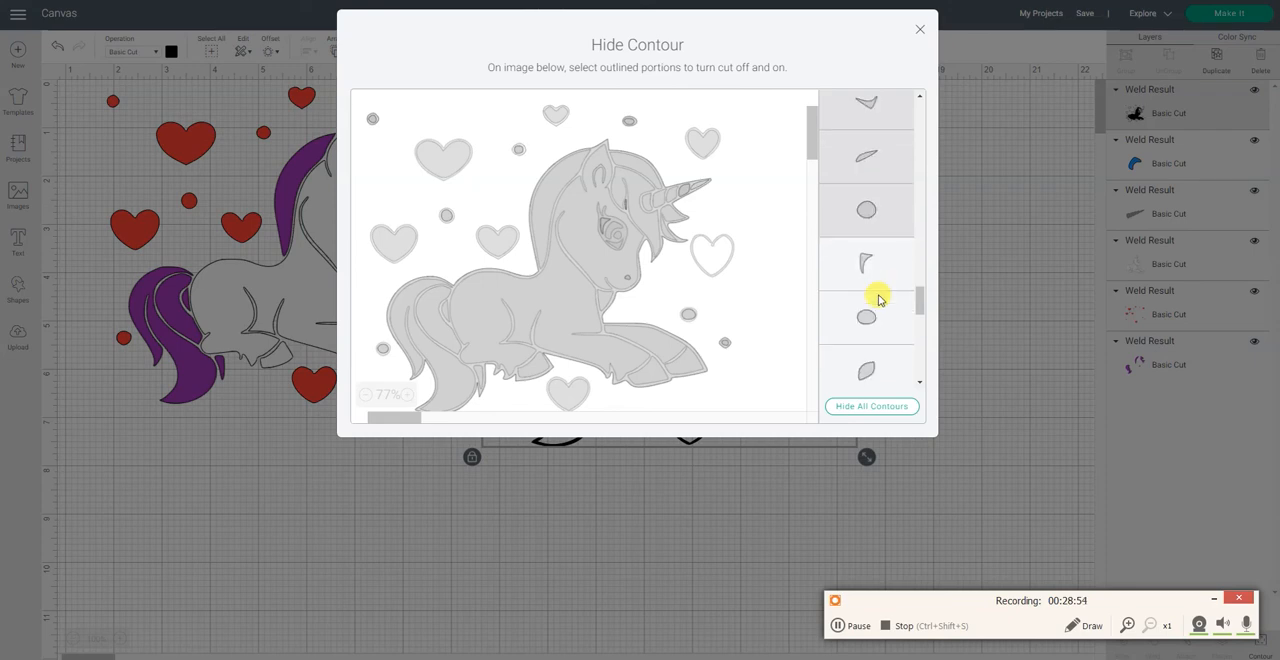
click(879, 277)
click(877, 314)
scroll(877, 314, down, 4)
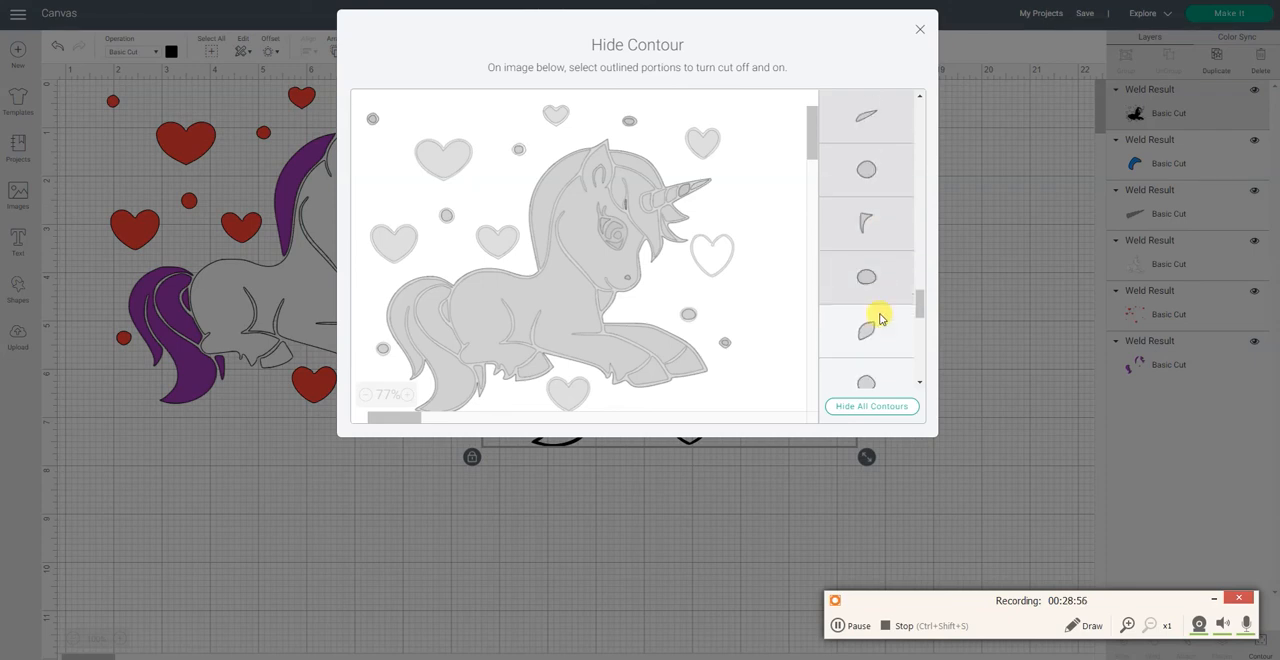
click(874, 177)
click(868, 231)
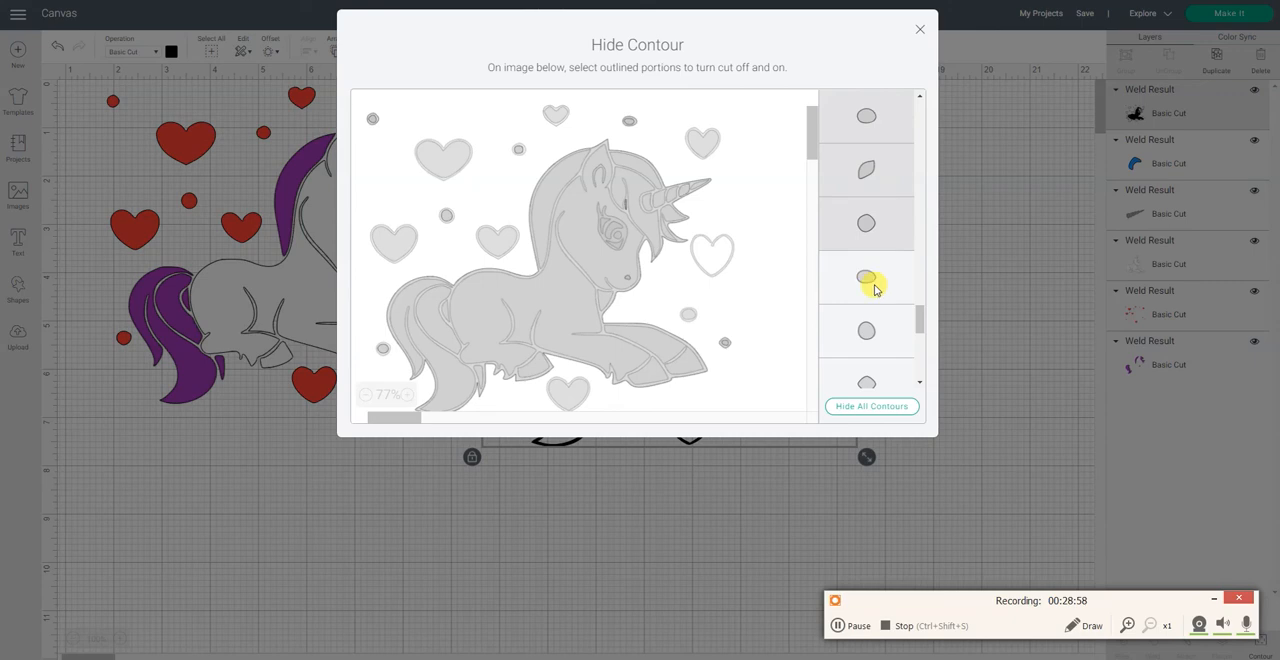
click(870, 282)
click(872, 323)
Step: Hide the next run of small round and oval contours near the end of the contour list
scroll(866, 320, down, 3)
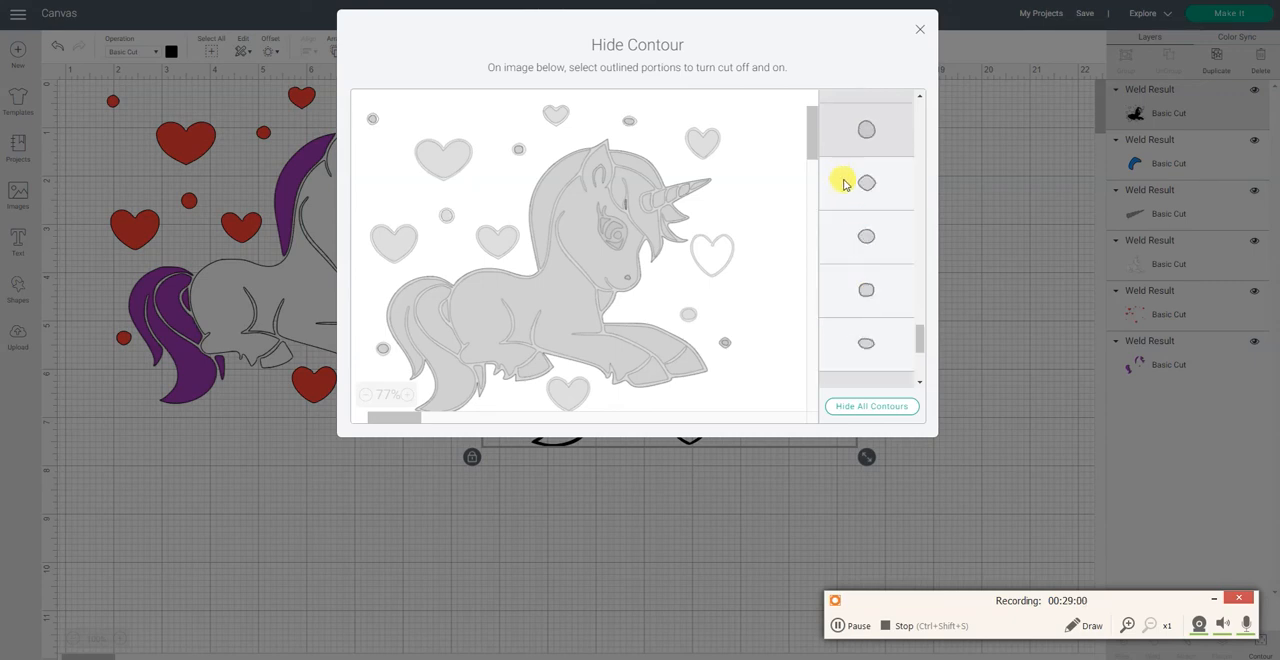
click(842, 184)
click(865, 240)
click(867, 291)
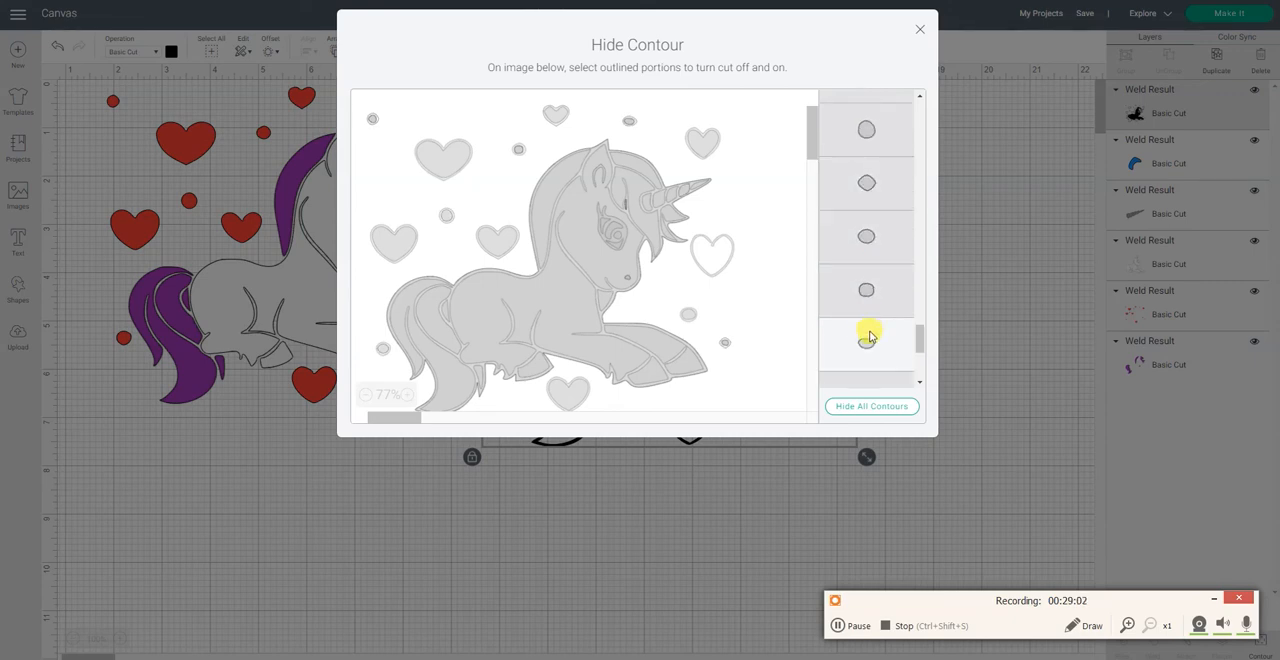
click(868, 337)
scroll(866, 325, down, 1)
click(869, 316)
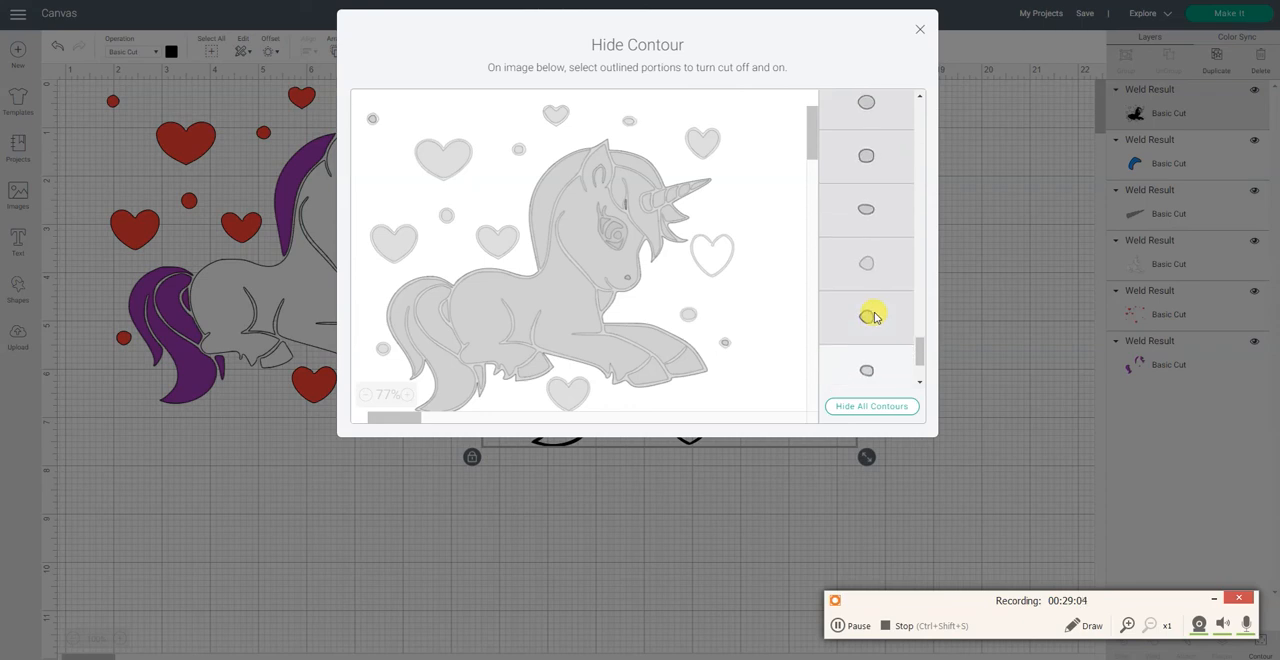
Step: Hide the last small rounded contours and the final thin sliver contour, and finish editing the black layer's contours
scroll(870, 300, down, 2)
click(863, 257)
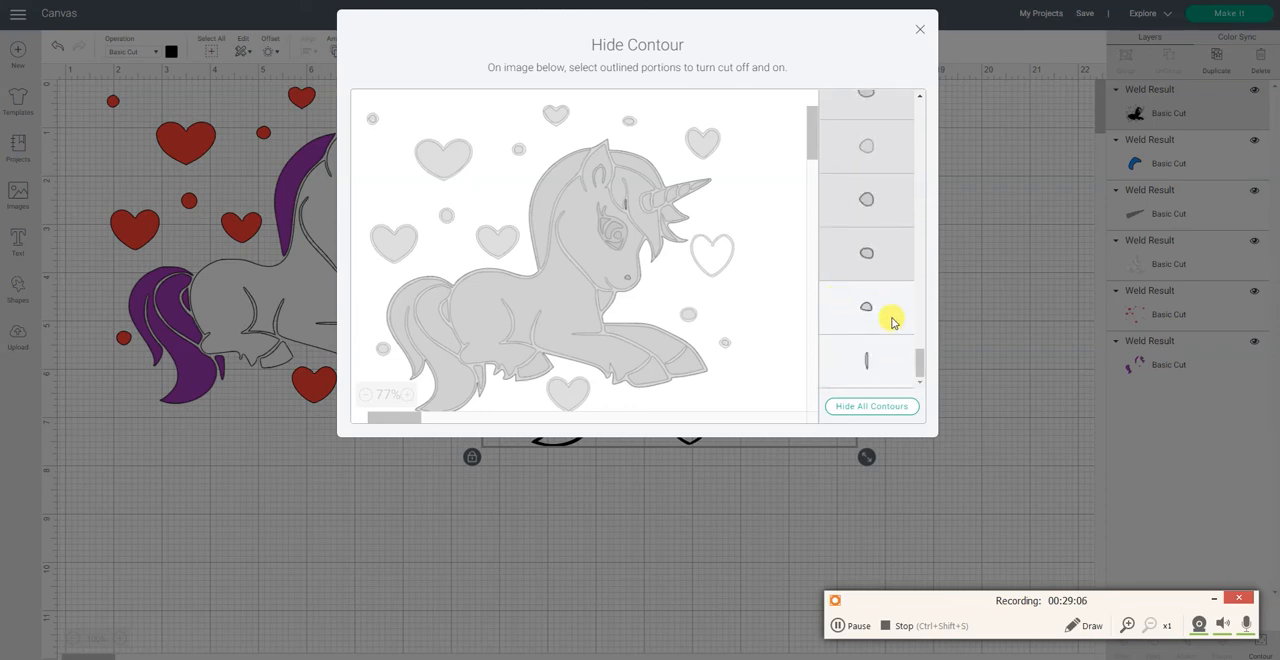
click(891, 320)
click(893, 360)
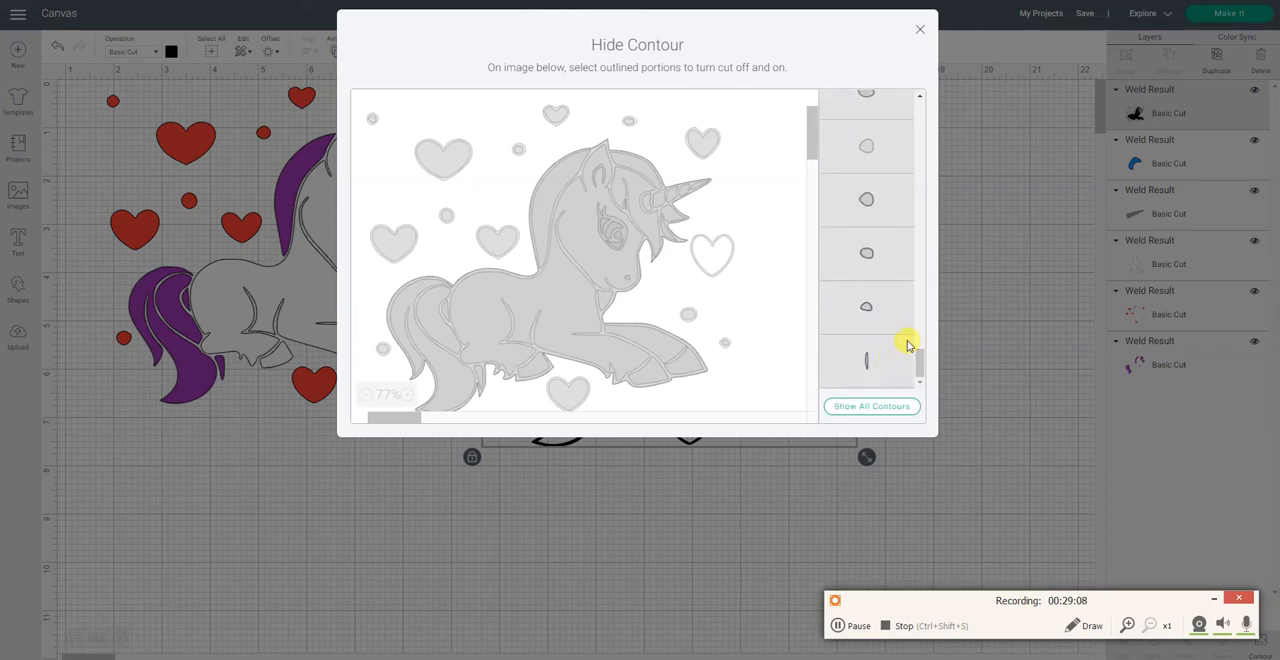
click(920, 32)
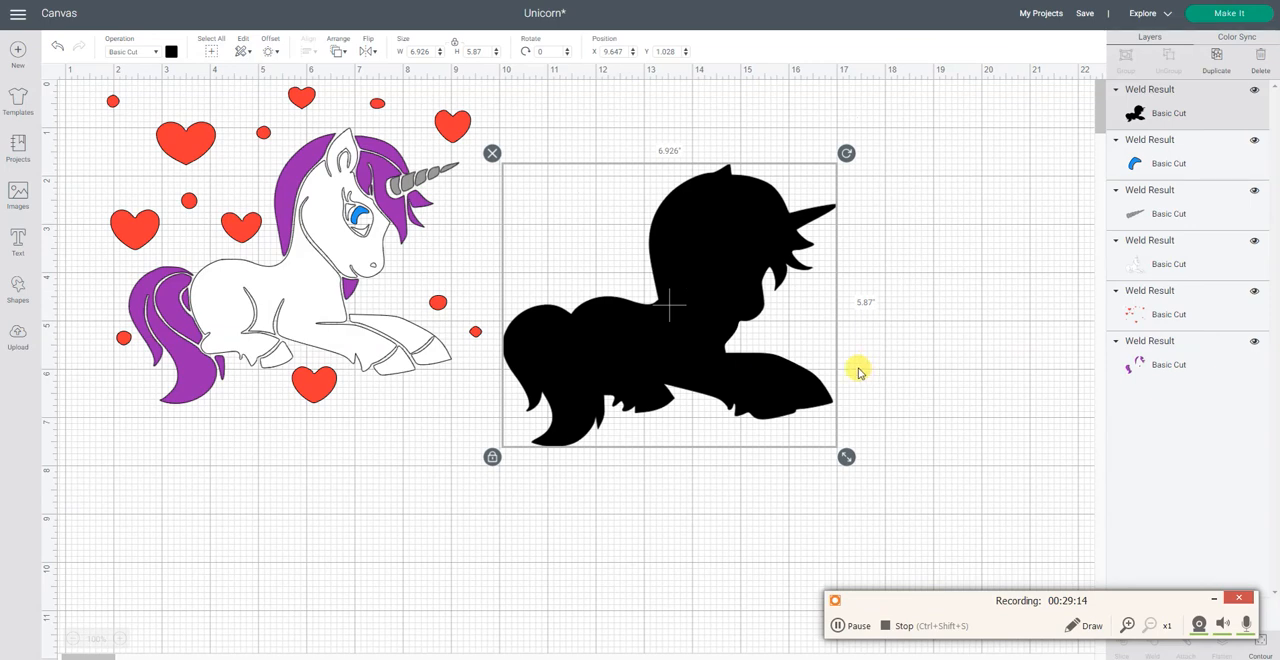
Step: Send the solid black unicorn silhouette to the back and position it beneath the colored parts at about X 2.25, Y 0.9
drag(747, 383, 531, 357)
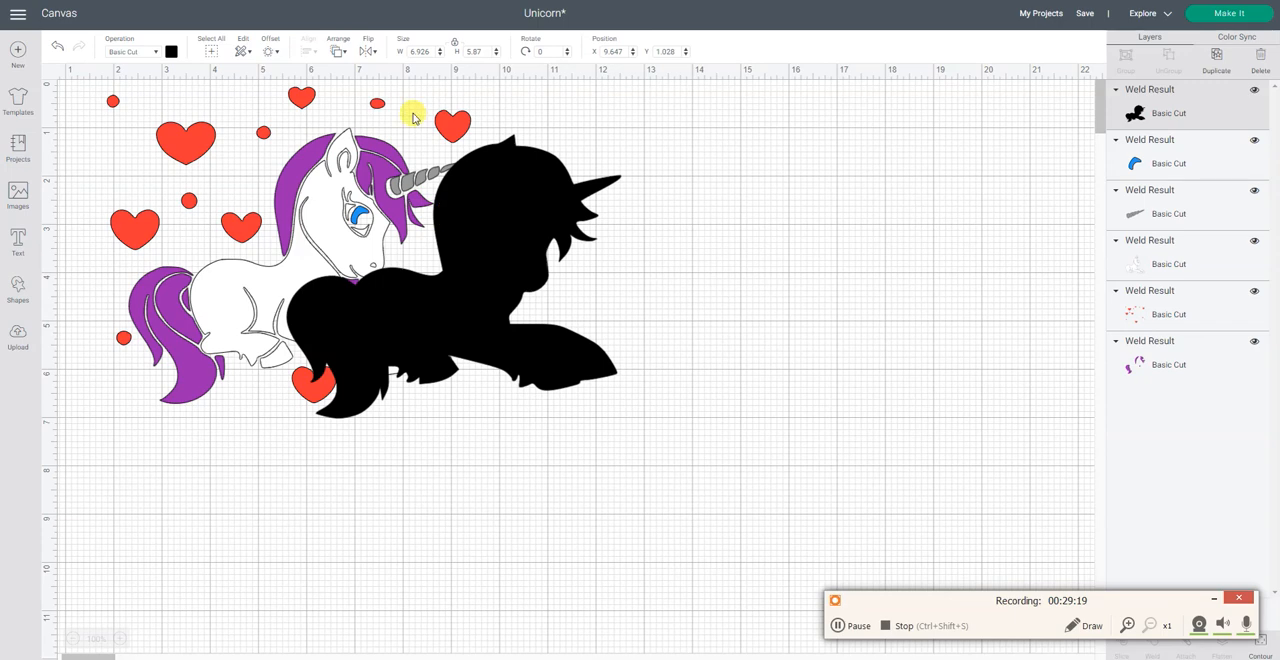
click(338, 50)
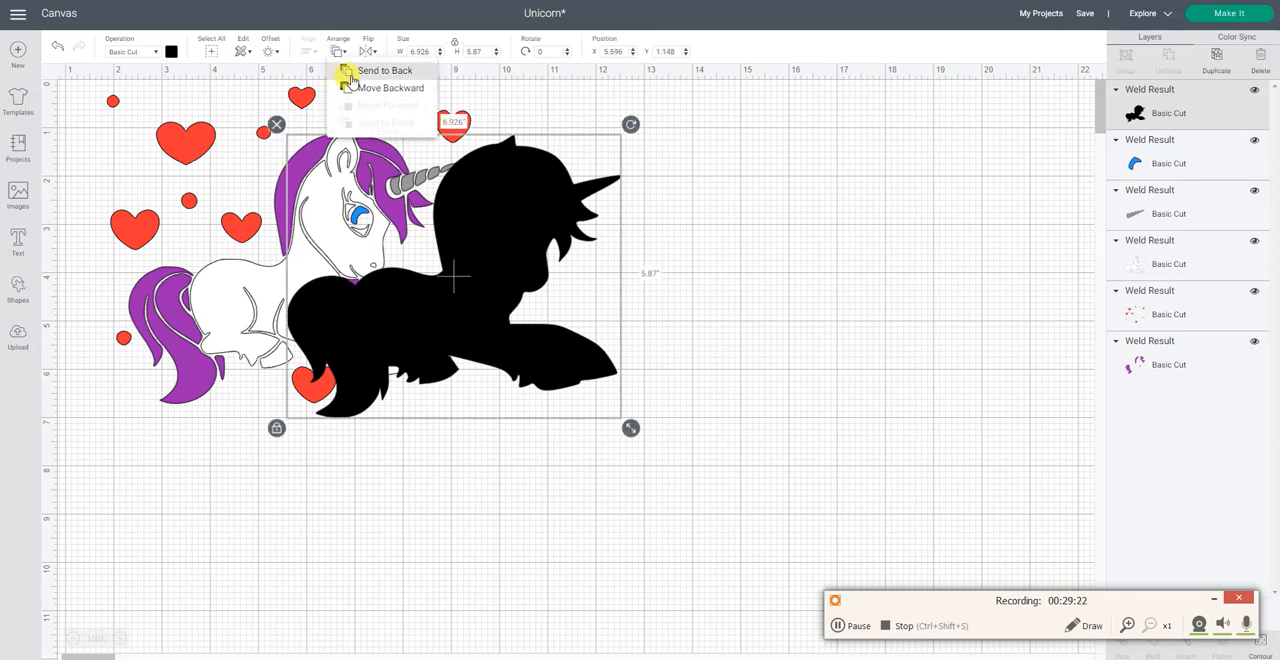
click(350, 70)
drag(563, 371, 408, 364)
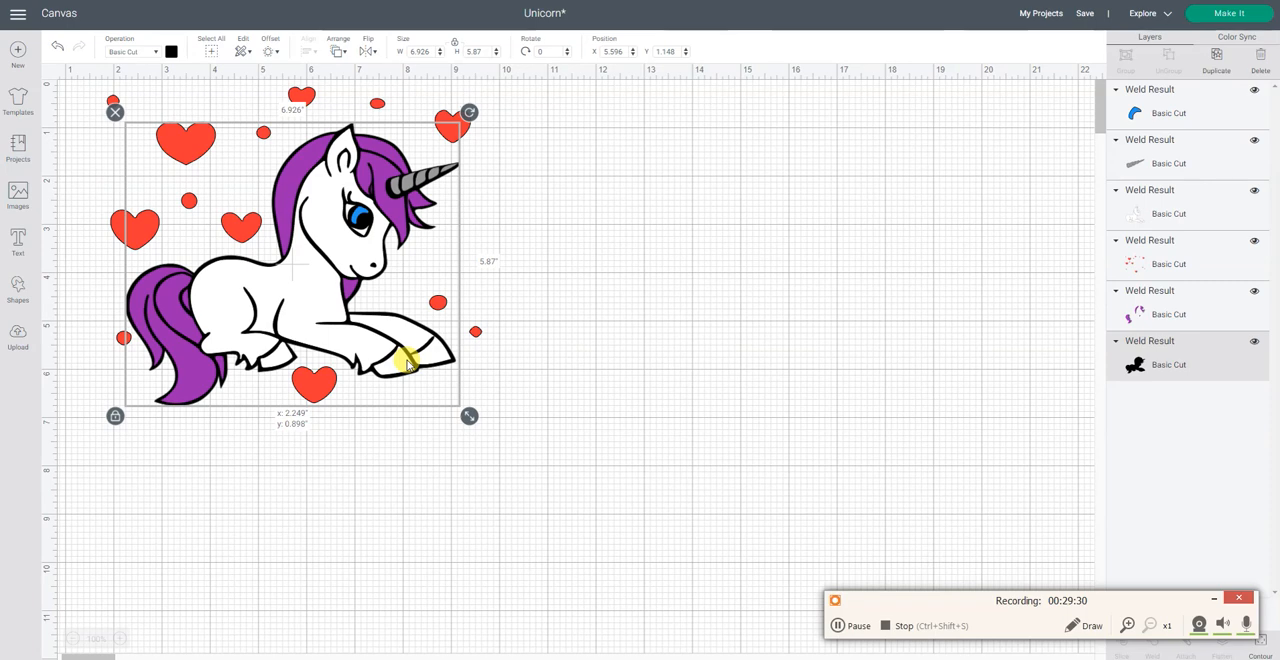
click(615, 336)
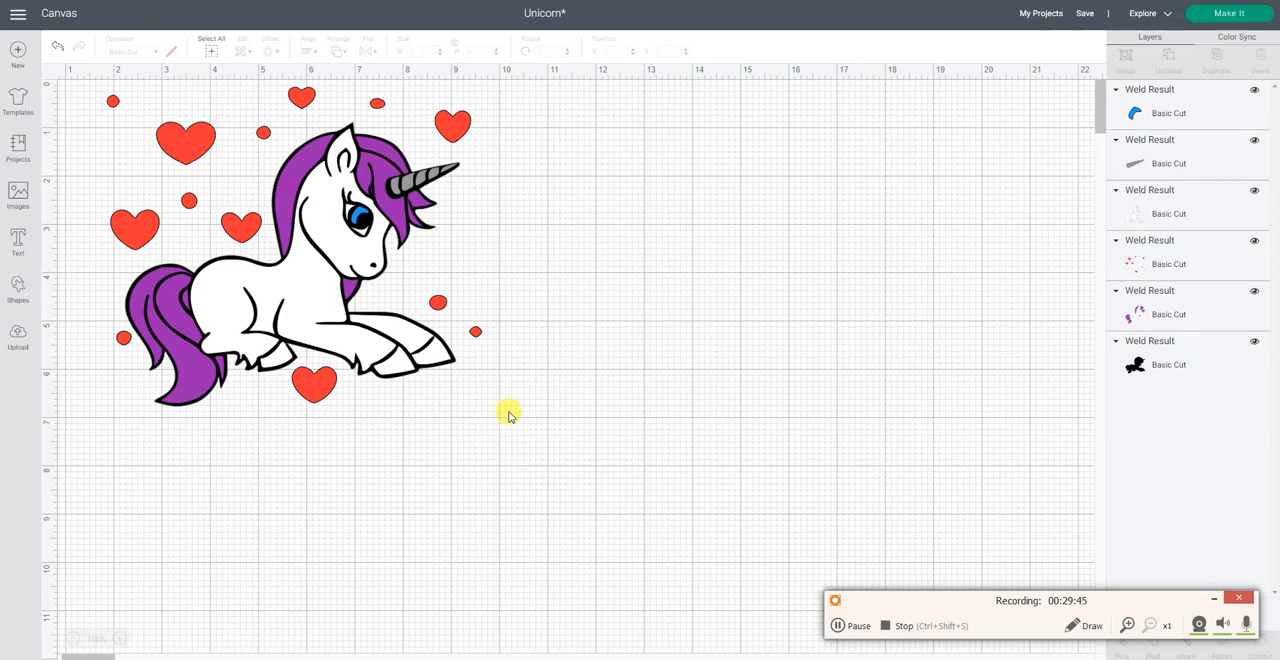
Step: Nudge the gray horn pieces slightly until they line up with the black horn backing
click(406, 186)
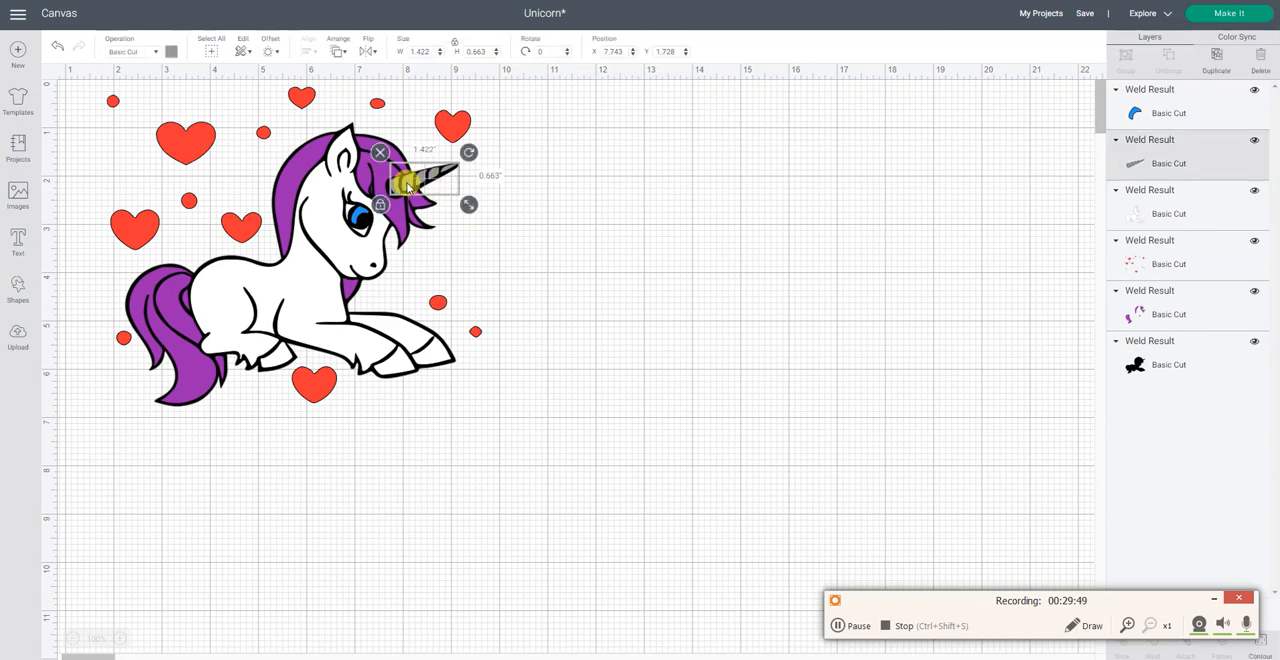
drag(407, 187, 408, 187)
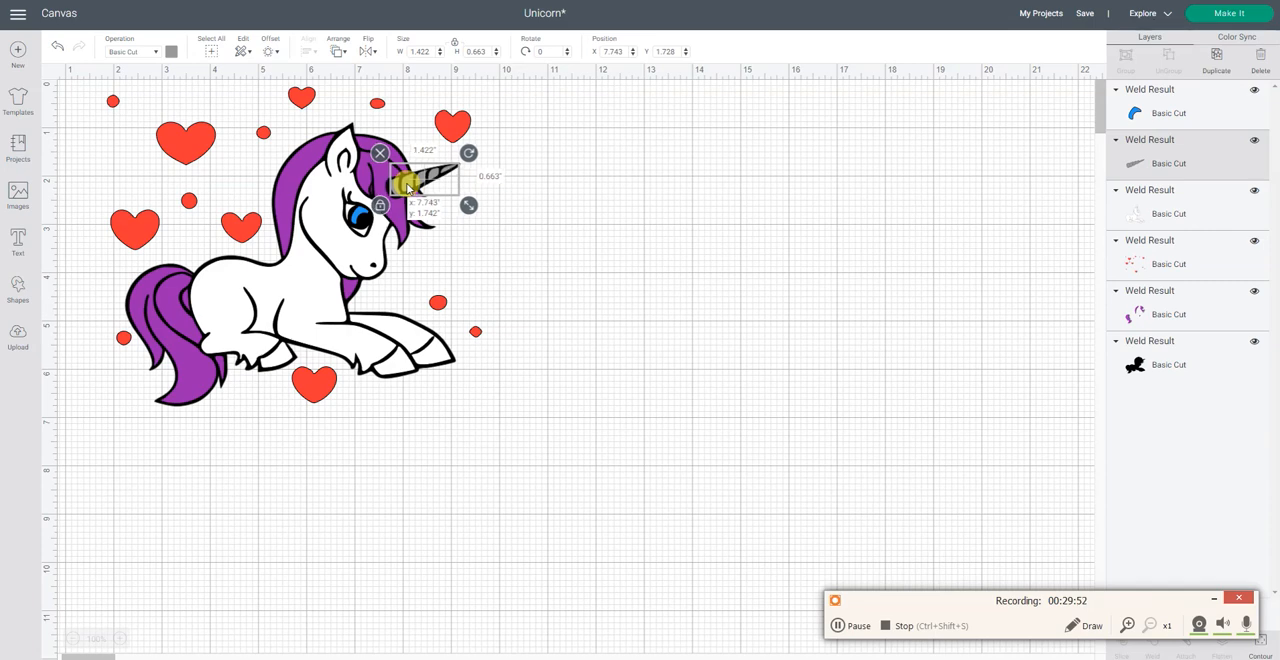
click(543, 223)
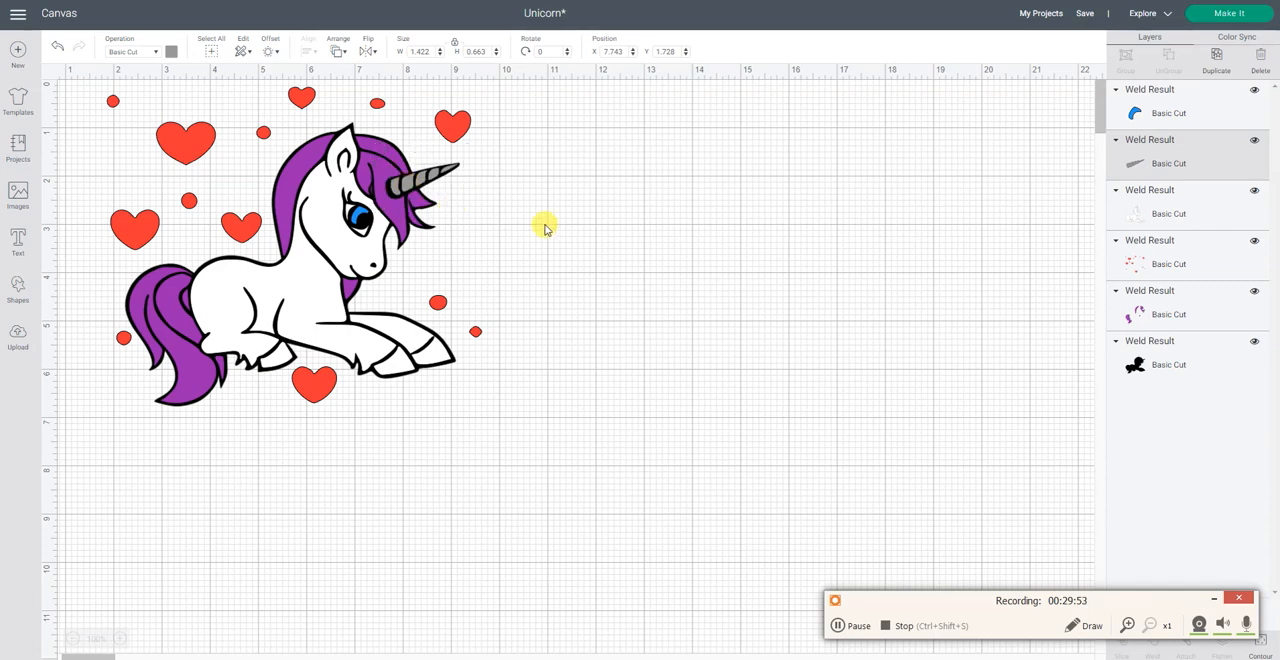
click(424, 180)
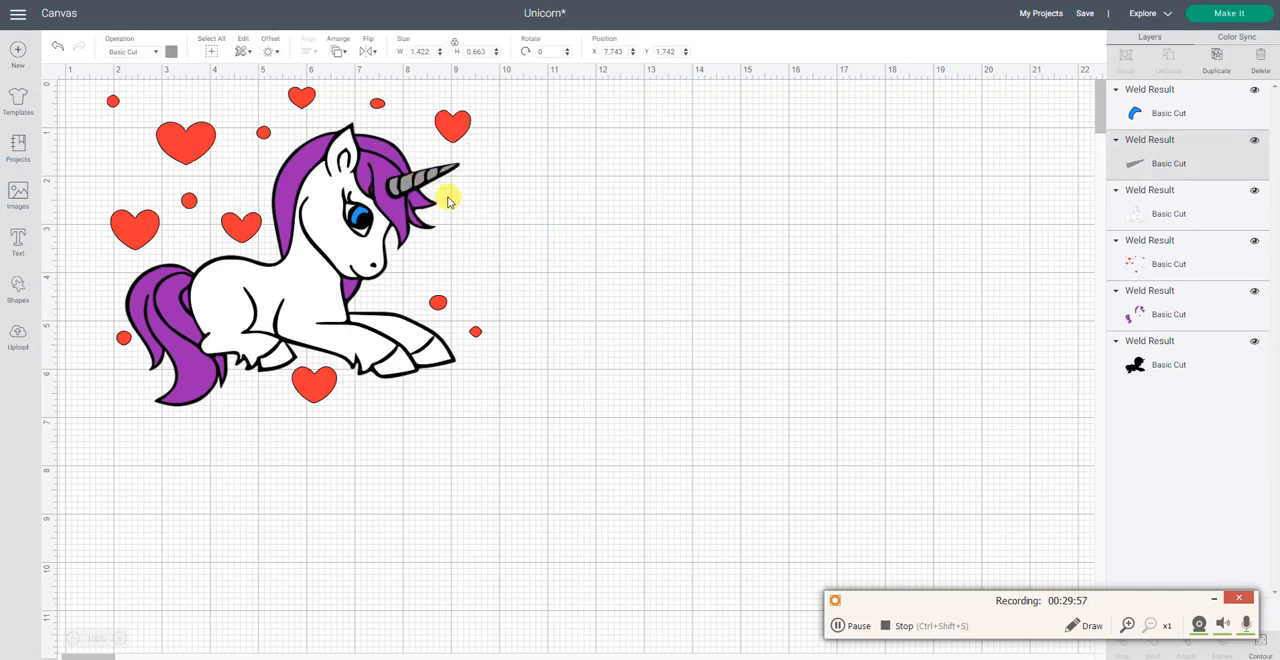
click(542, 229)
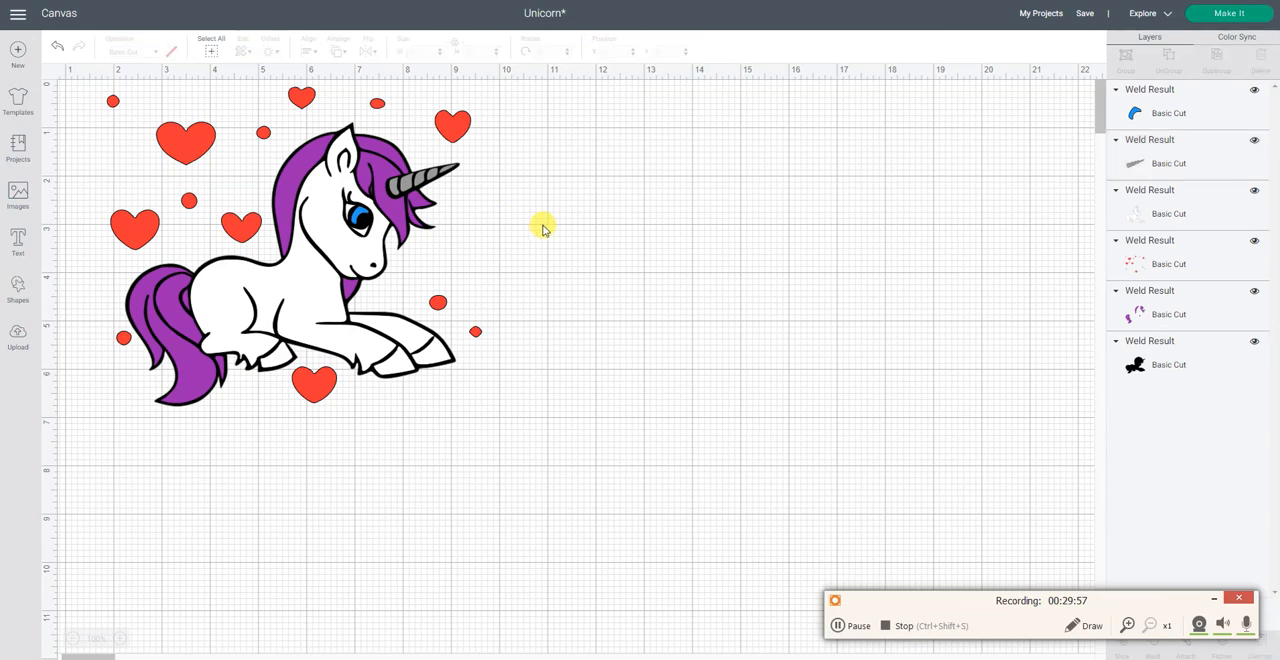
click(424, 184)
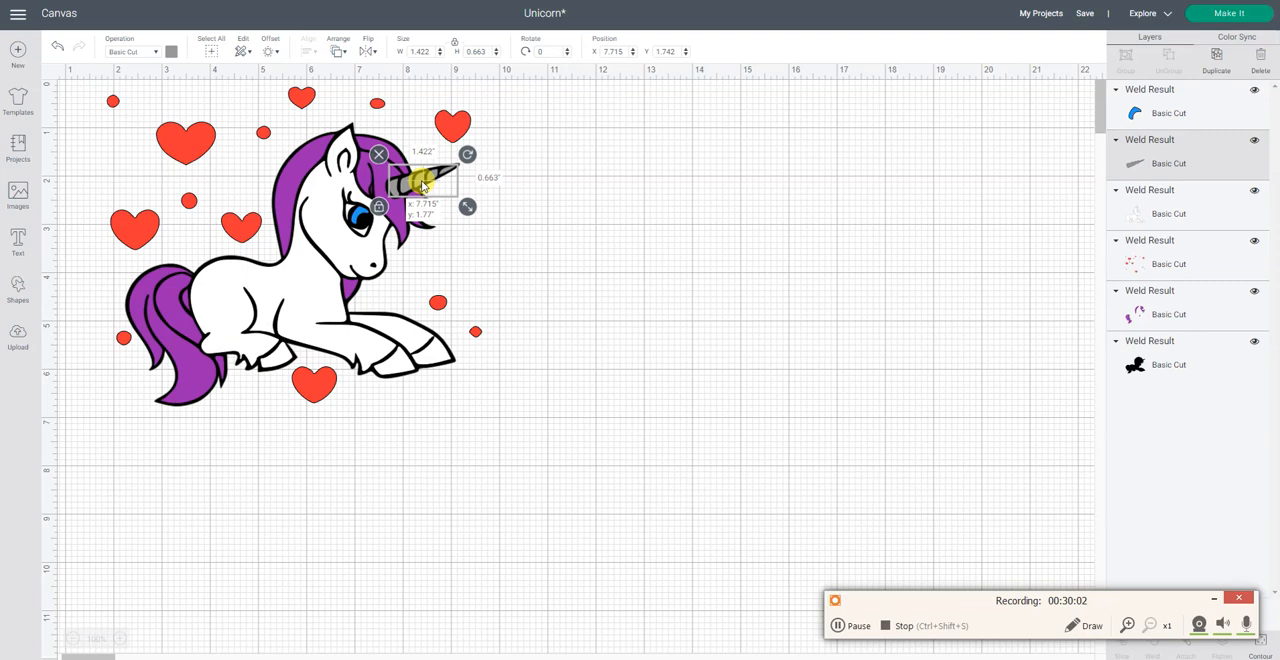
drag(421, 184, 422, 183)
click(591, 280)
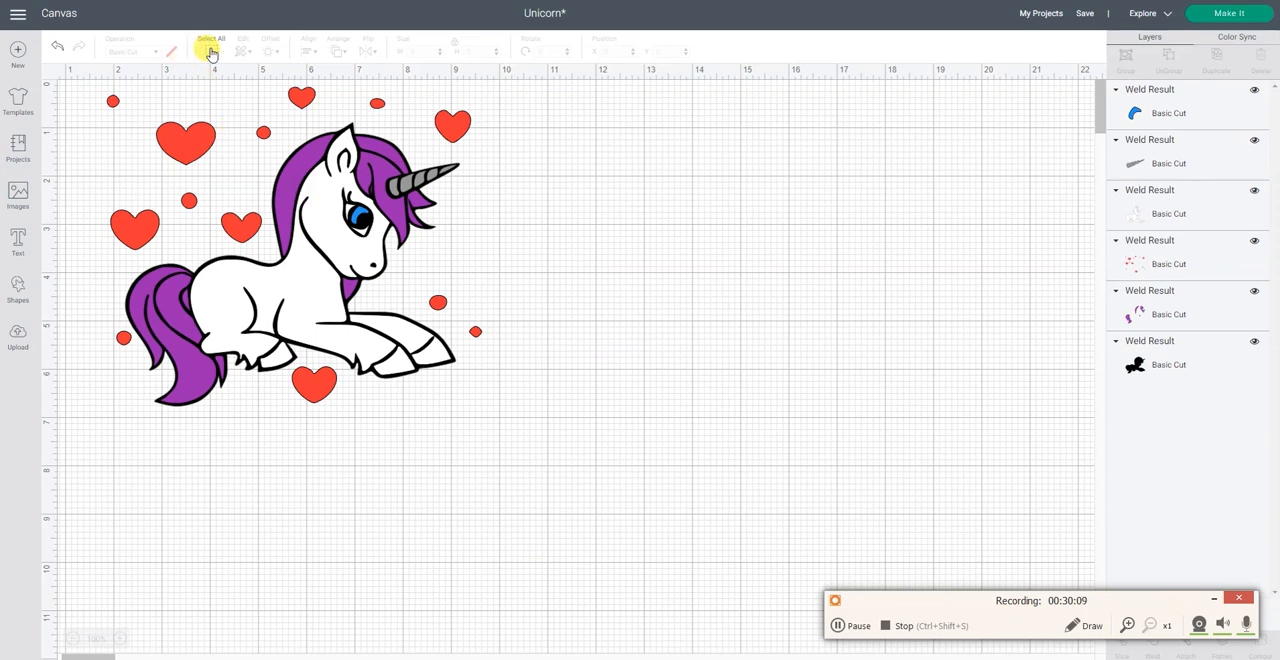
Step: Group all the layers, size the group to about 7.81 by 6.64 inches and move it aside to about X 19.58, Y 0.54
click(211, 53)
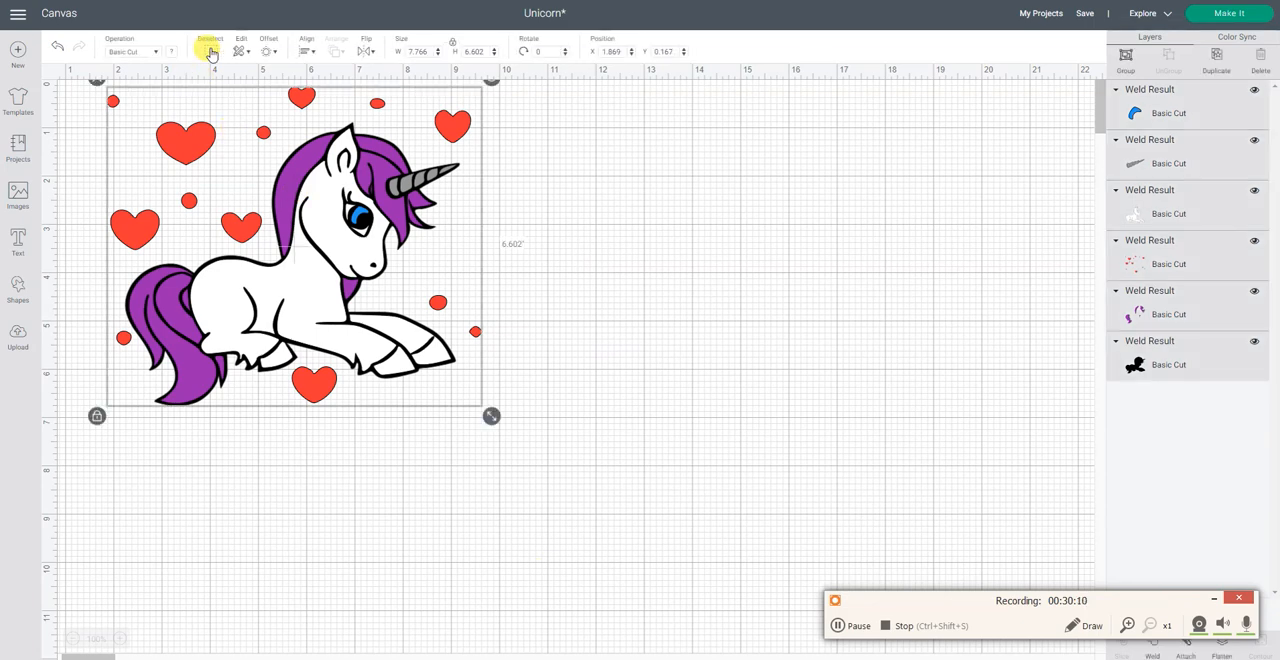
click(1124, 57)
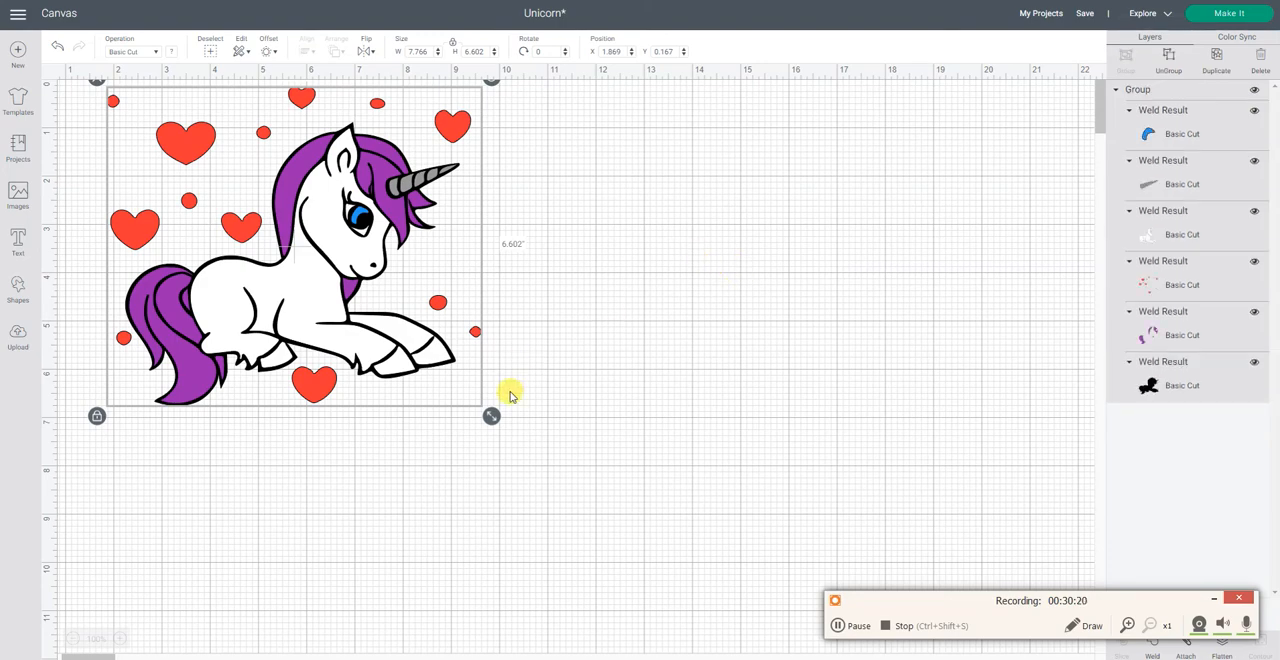
drag(491, 416, 727, 466)
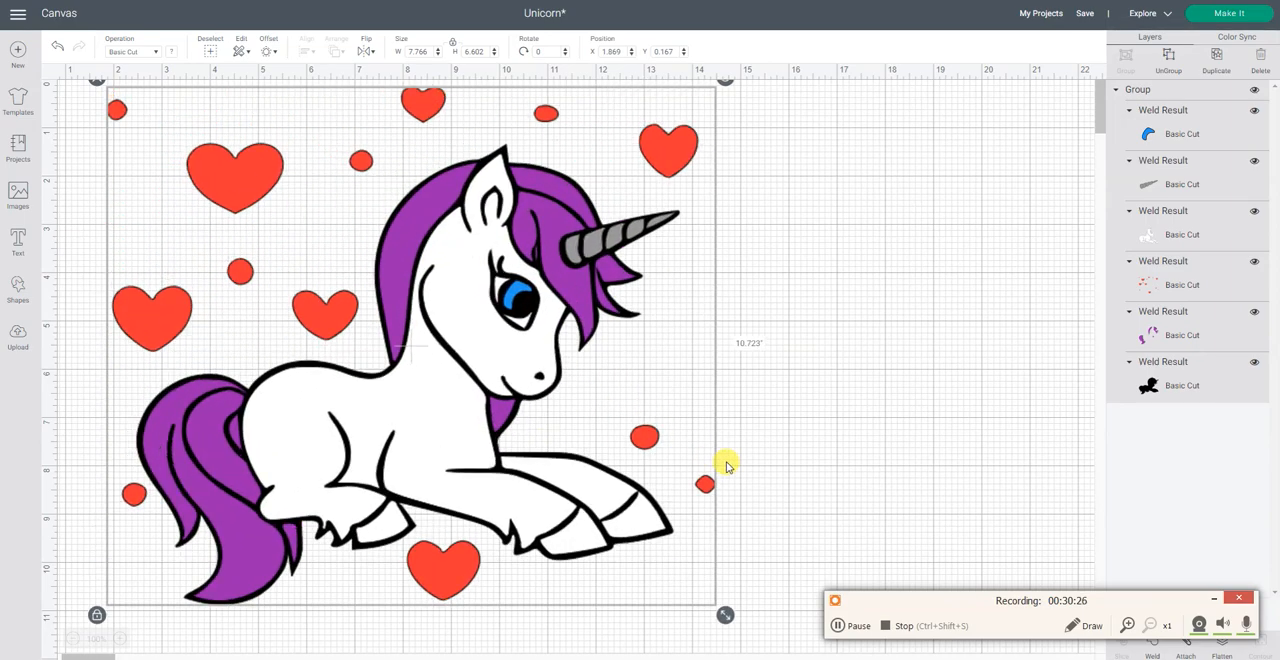
drag(725, 461, 492, 278)
mouse_move(340, 283)
mouse_down()
mouse_move(726, 357)
mouse_move(549, 331)
mouse_move(751, 309)
mouse_move(531, 322)
mouse_move(1040, 334)
mouse_move(943, 357)
mouse_move(980, 380)
mouse_move(1104, 322)
mouse_up()
Step: Insert the uploaded unicorn and hearts outline image, enlarge it to about 8.24 by 7.33 inches and place it at about X 4.35, Y 1.03
click(18, 338)
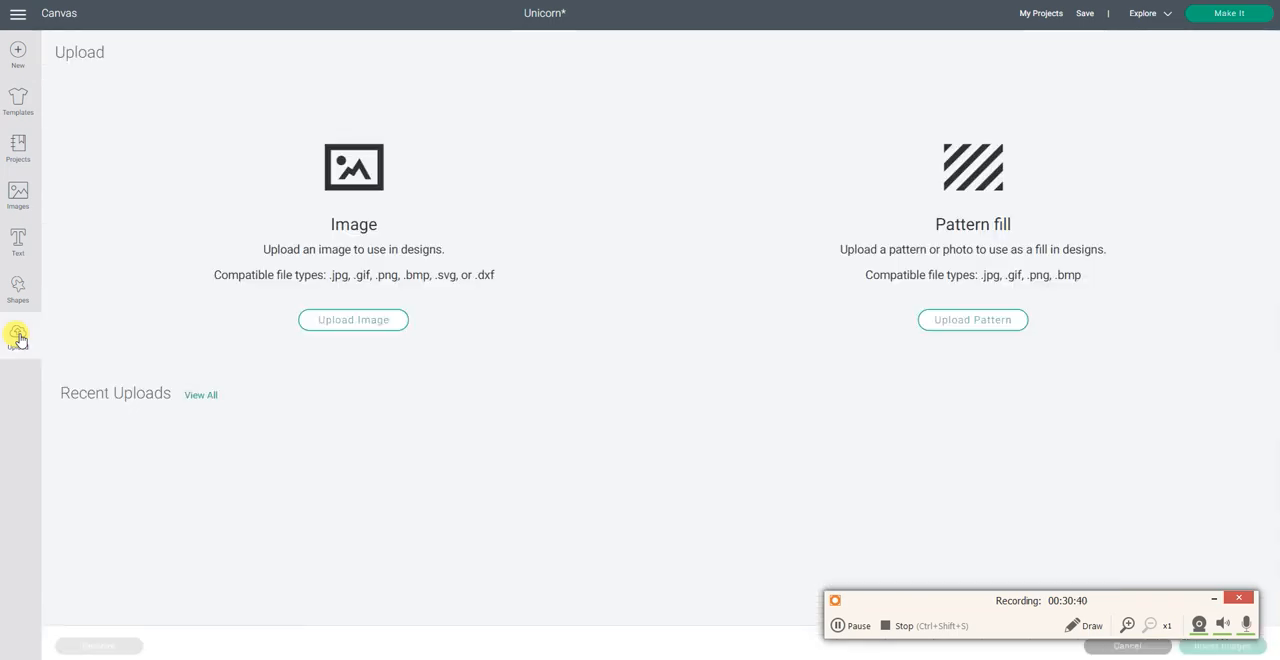
click(145, 470)
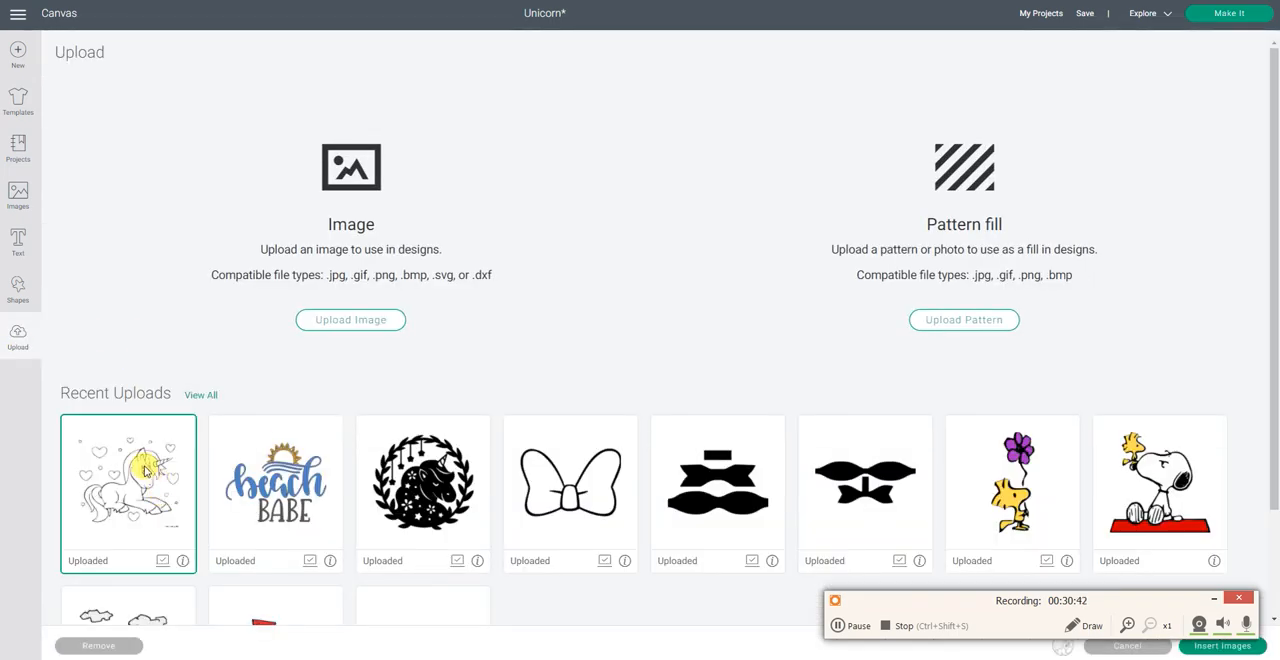
click(1212, 598)
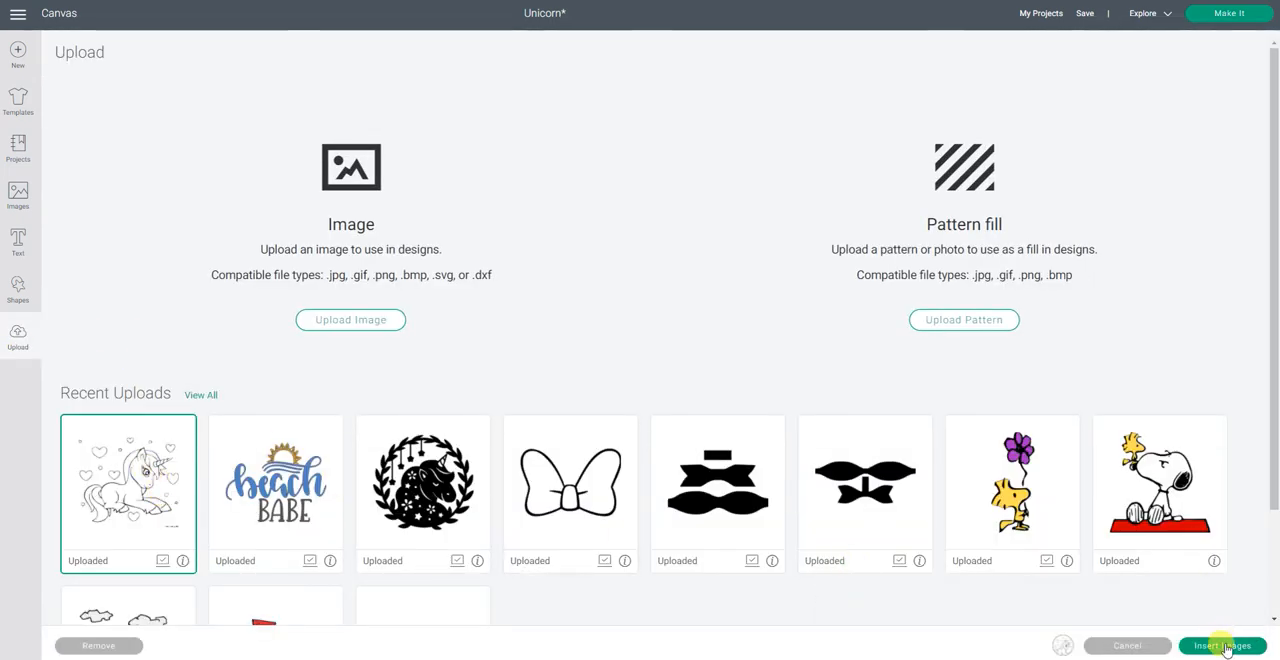
click(1220, 645)
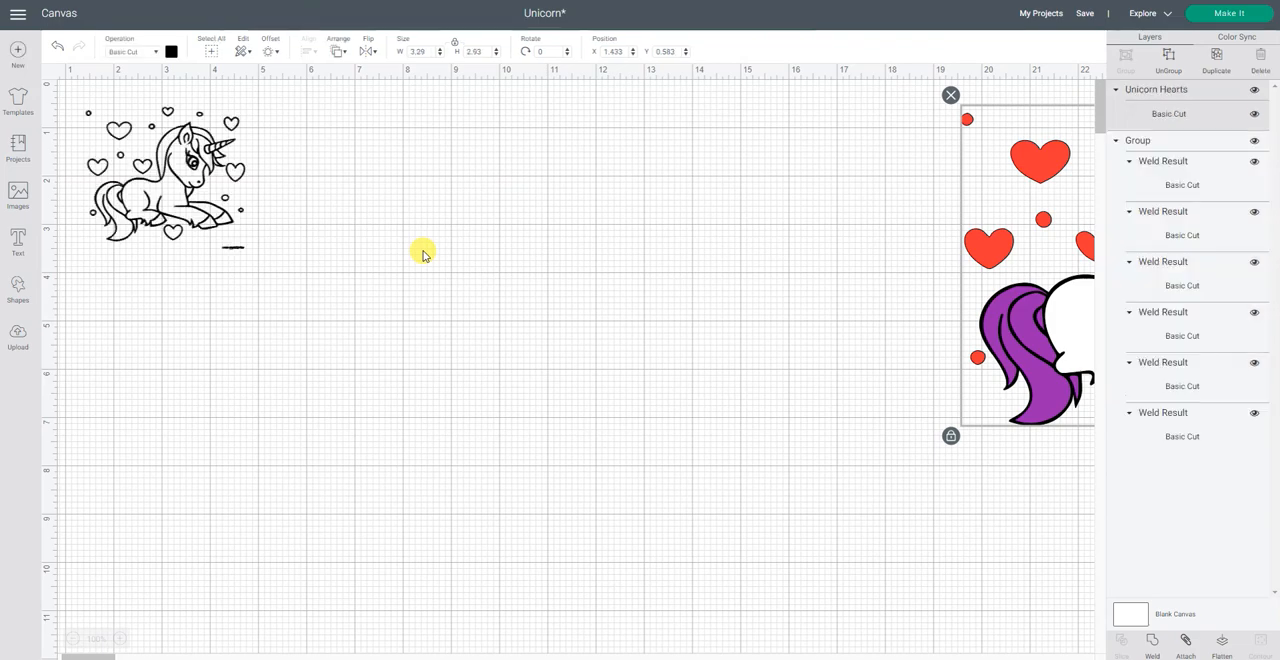
drag(256, 260, 466, 366)
drag(349, 291, 506, 338)
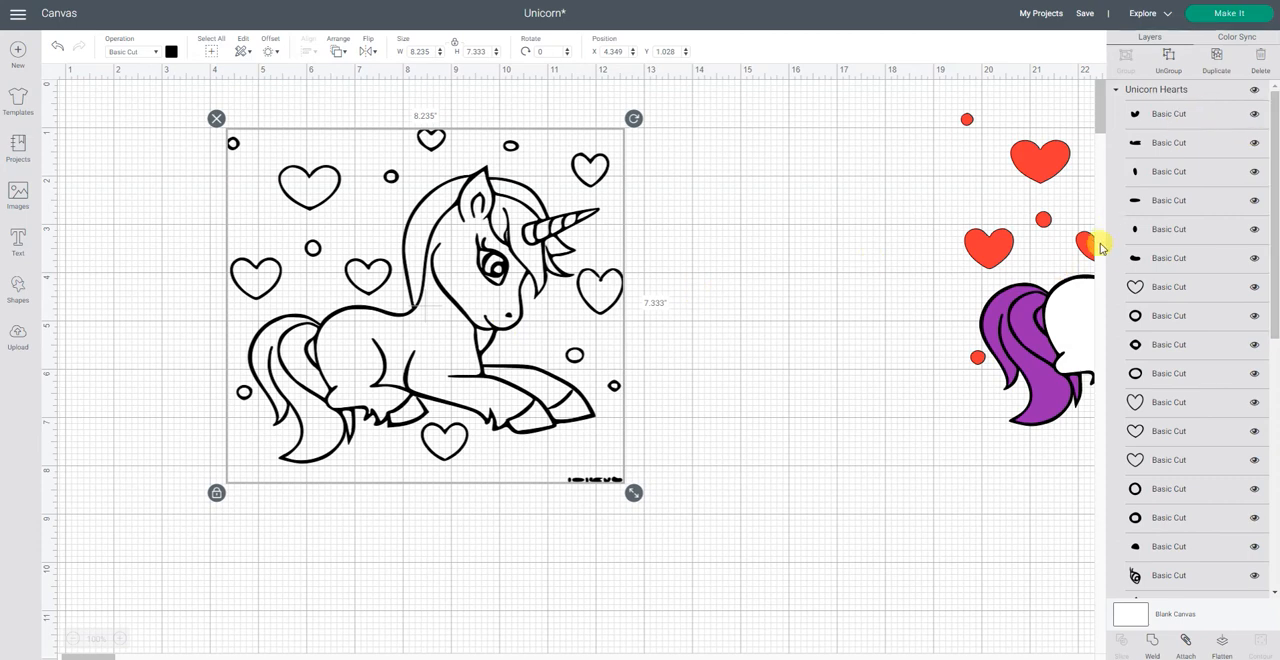
Step: Move the colored unicorn group closer to the outline drawing, to about X 16.47, Y 0.83
click(1050, 277)
scroll(1170, 189, up, 10)
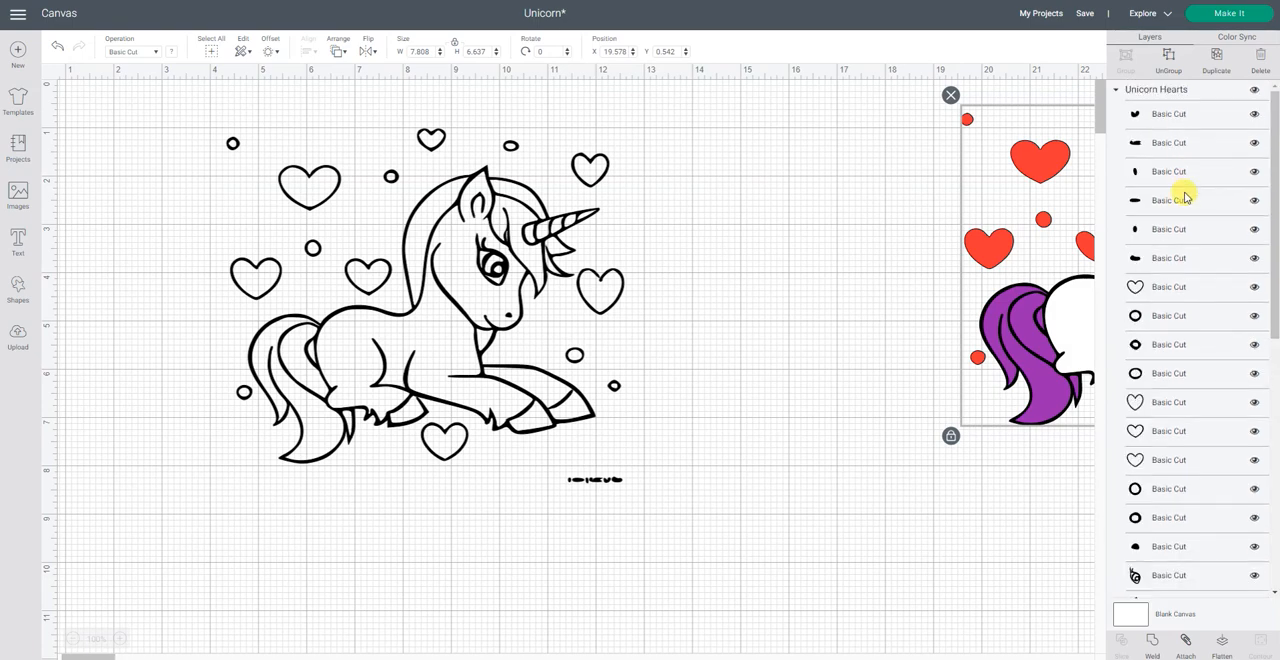
scroll(1170, 300, down, 6)
scroll(1203, 436, down, 4)
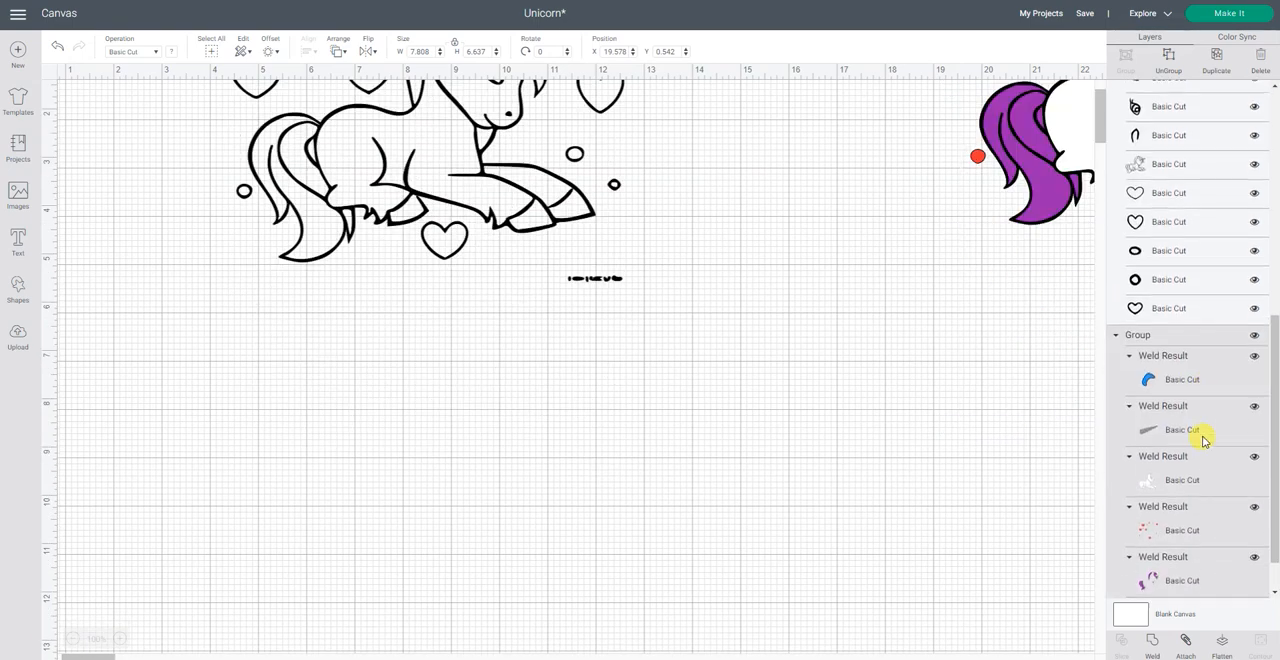
drag(1048, 168, 894, 180)
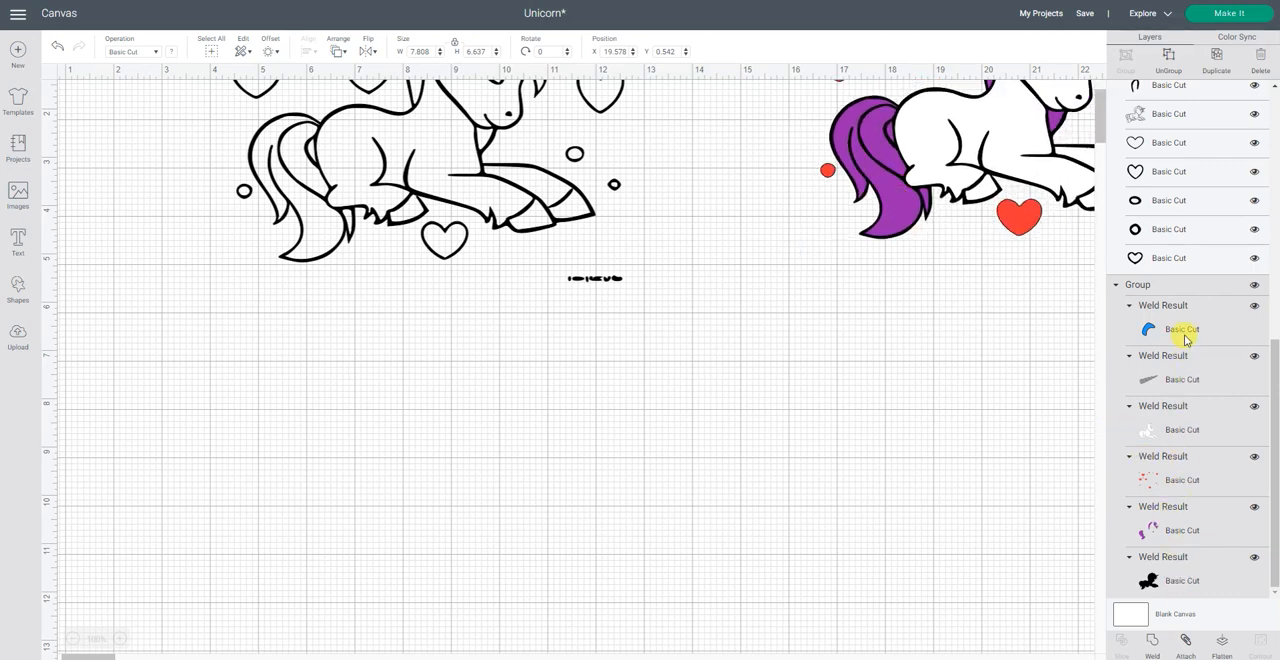
scroll(1009, 354, up, 3)
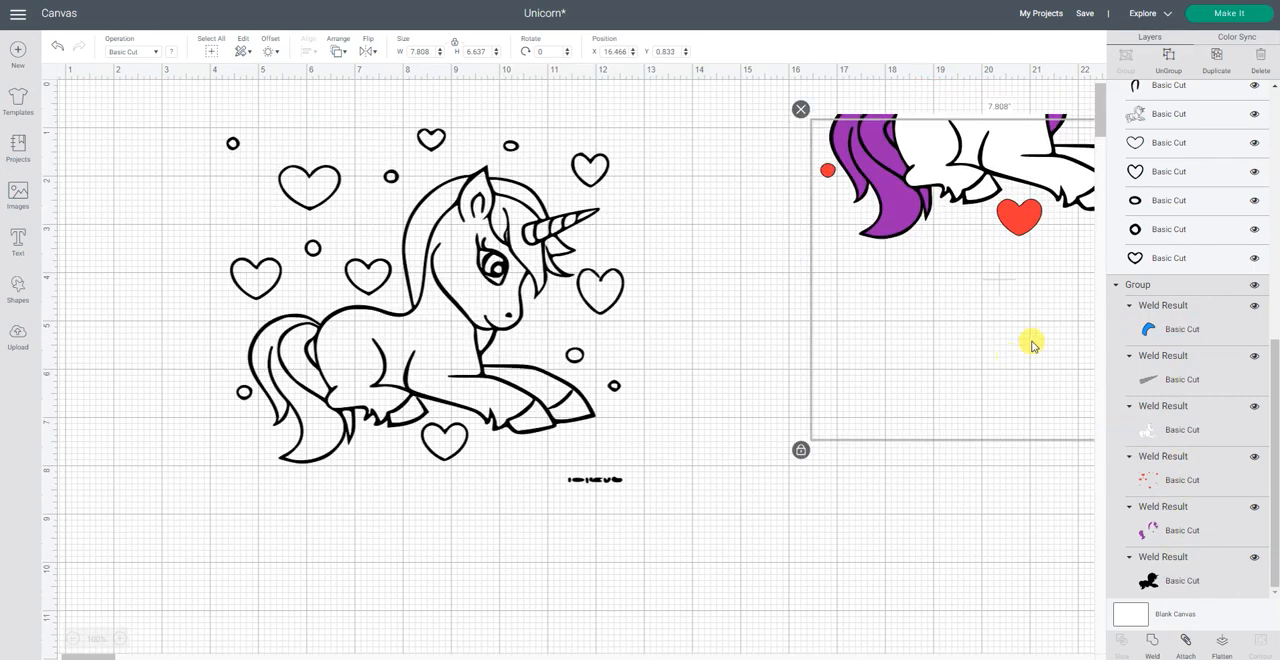
Step: Ungroup the outline drawing and delete the small text marks below the unicorn's front hooves
click(471, 294)
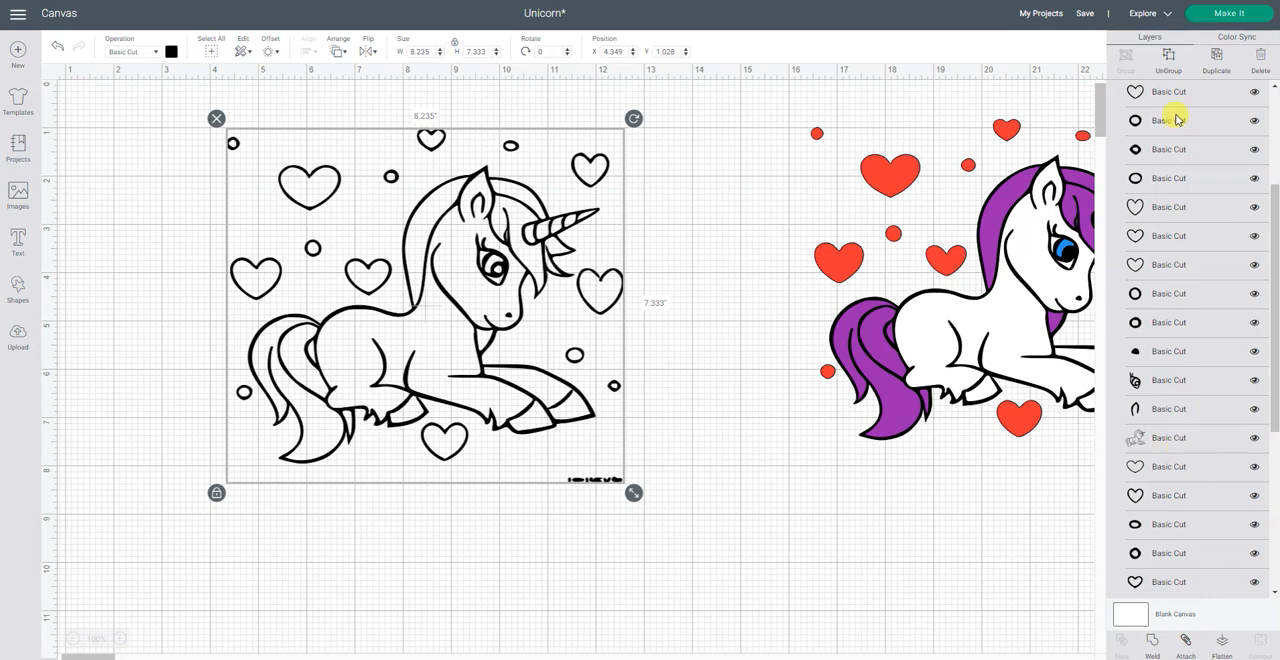
click(1170, 63)
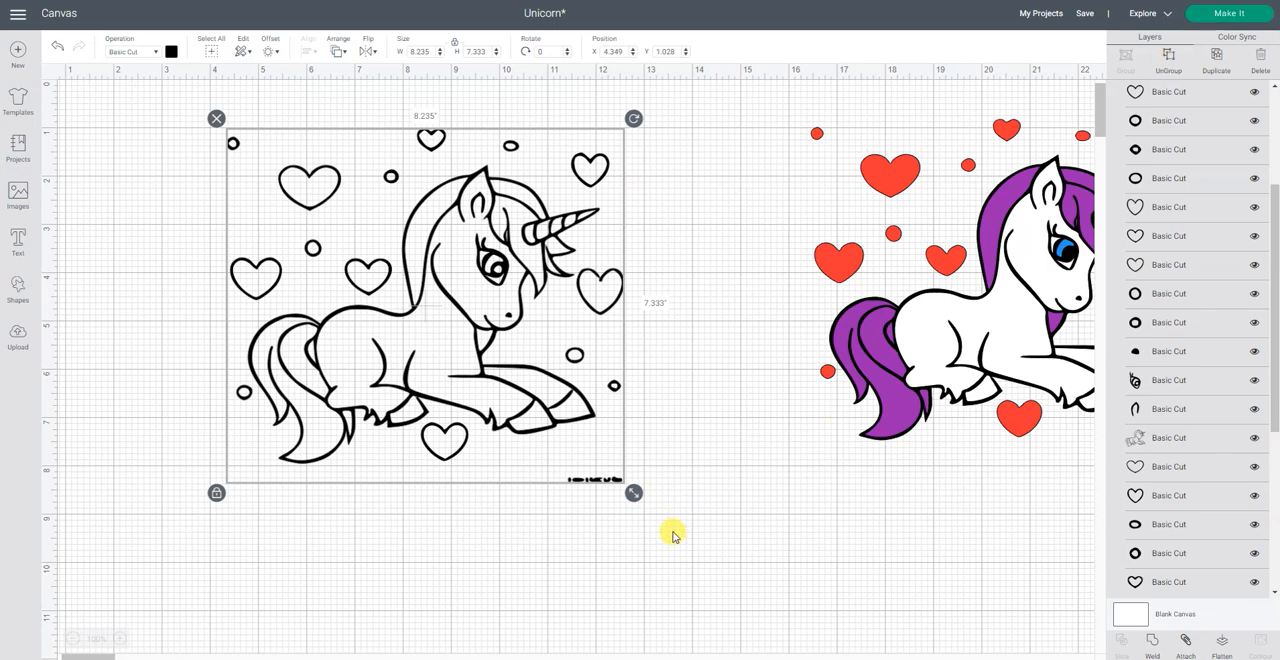
click(580, 503)
drag(614, 513, 680, 530)
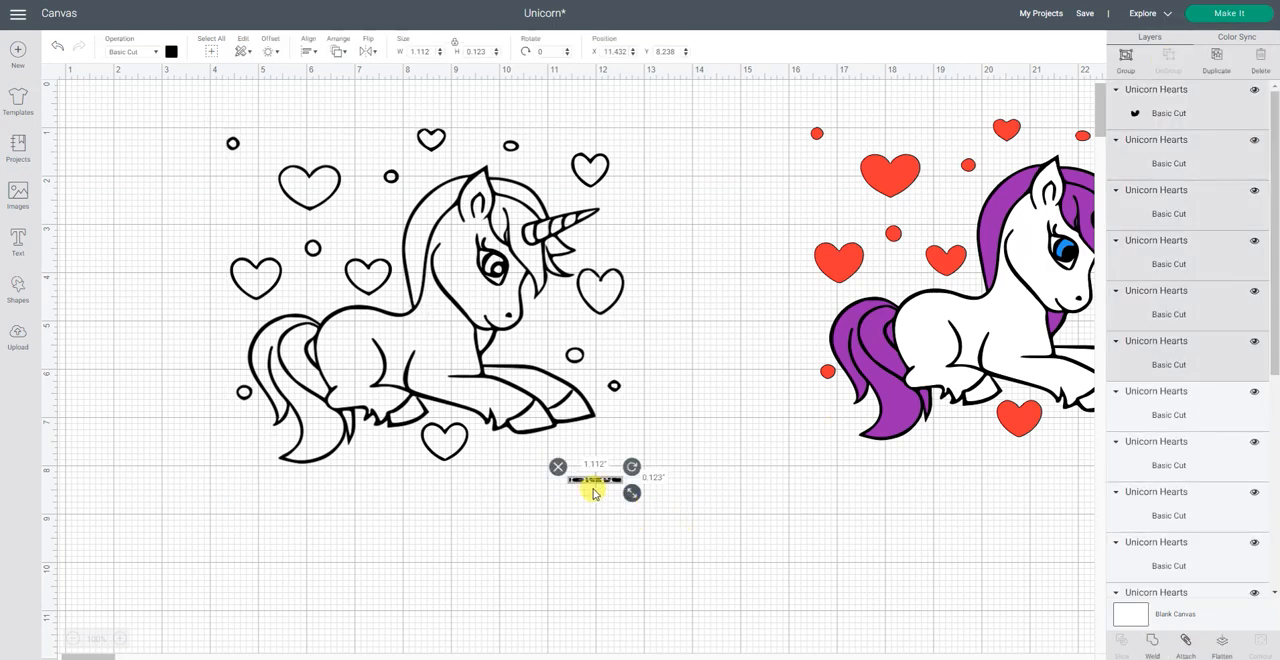
click(556, 467)
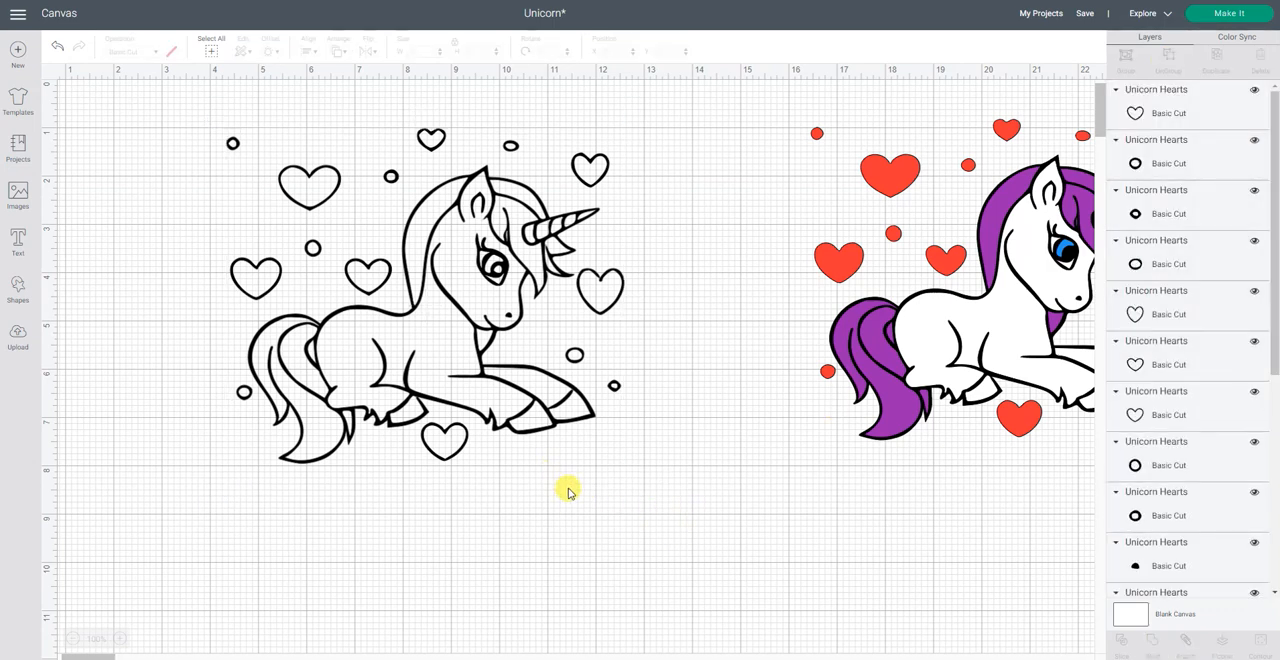
Step: Recolor three heart outlines red: the one below the hooves, the one beside the muzzle and the one above the unicorn's back
click(1187, 114)
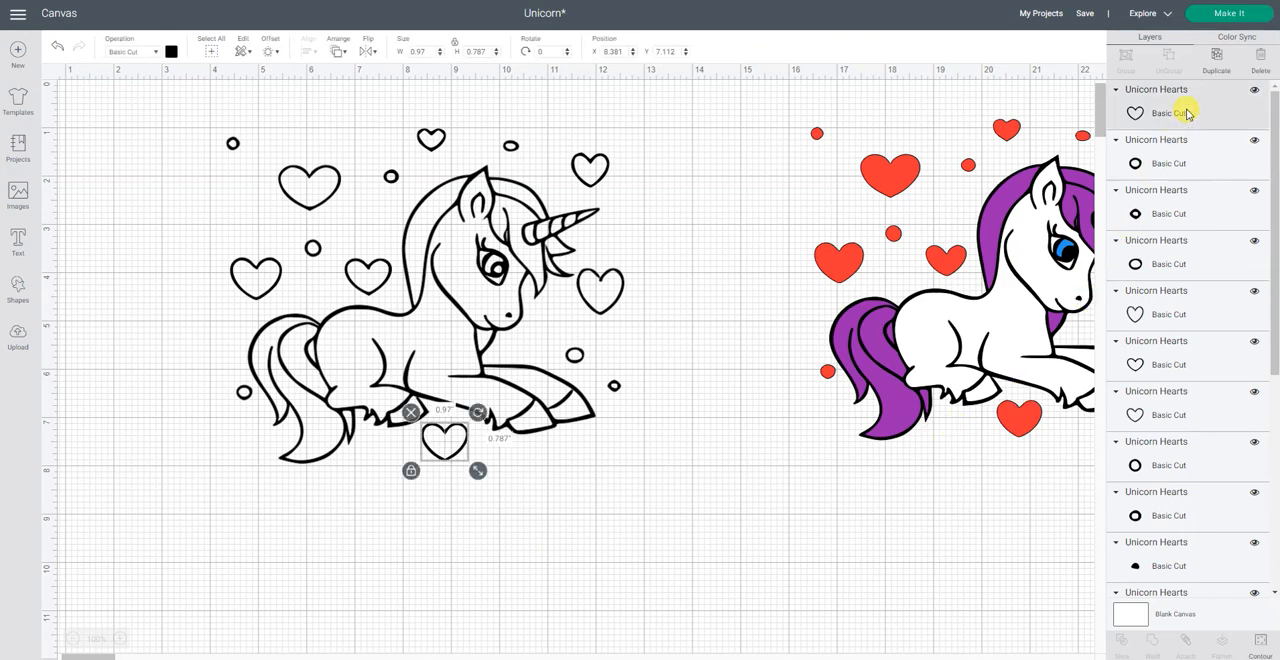
click(168, 51)
click(217, 114)
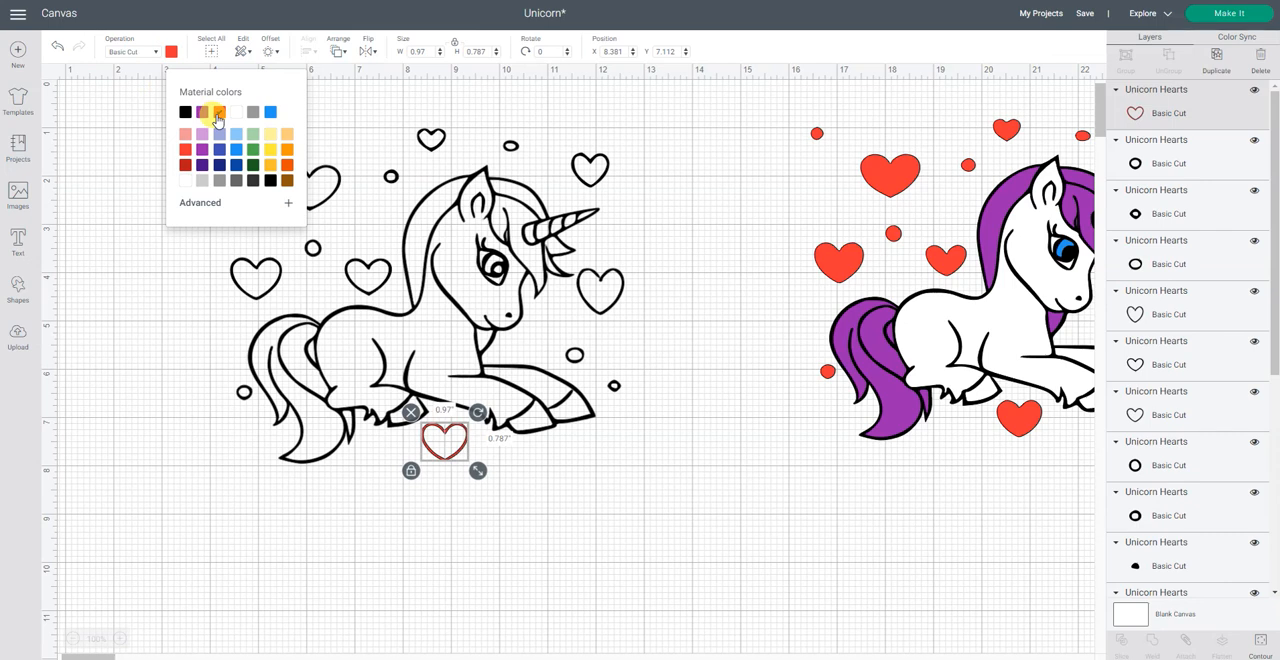
click(1222, 316)
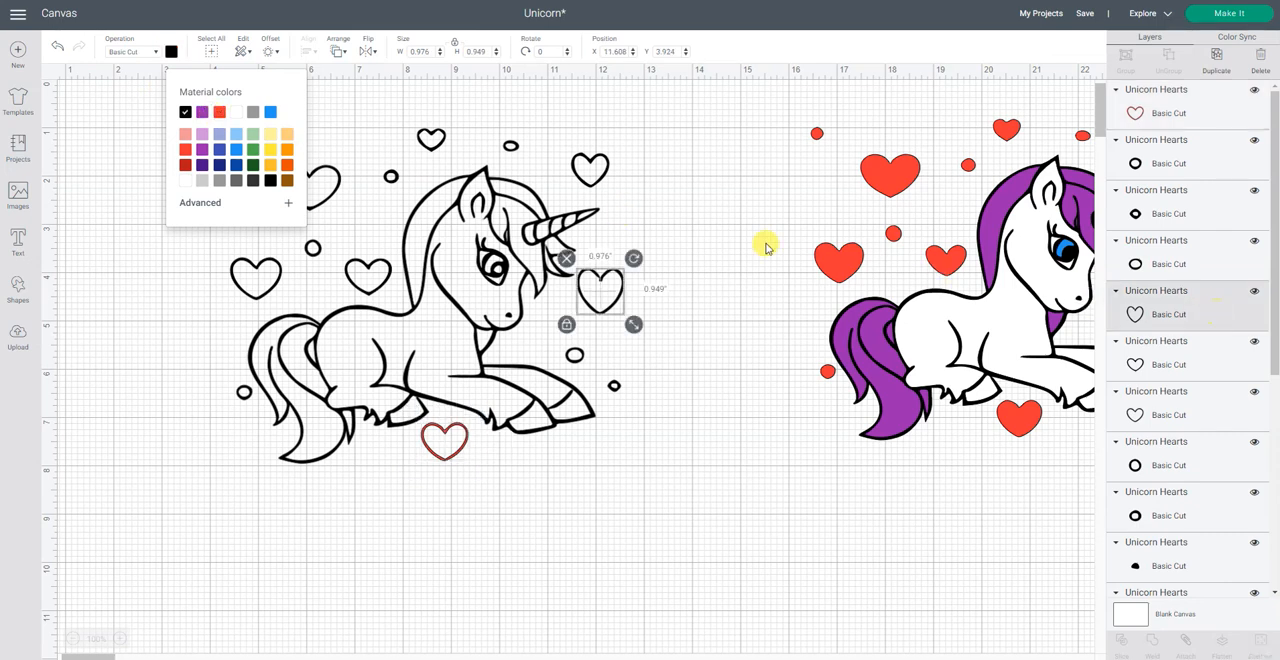
click(220, 114)
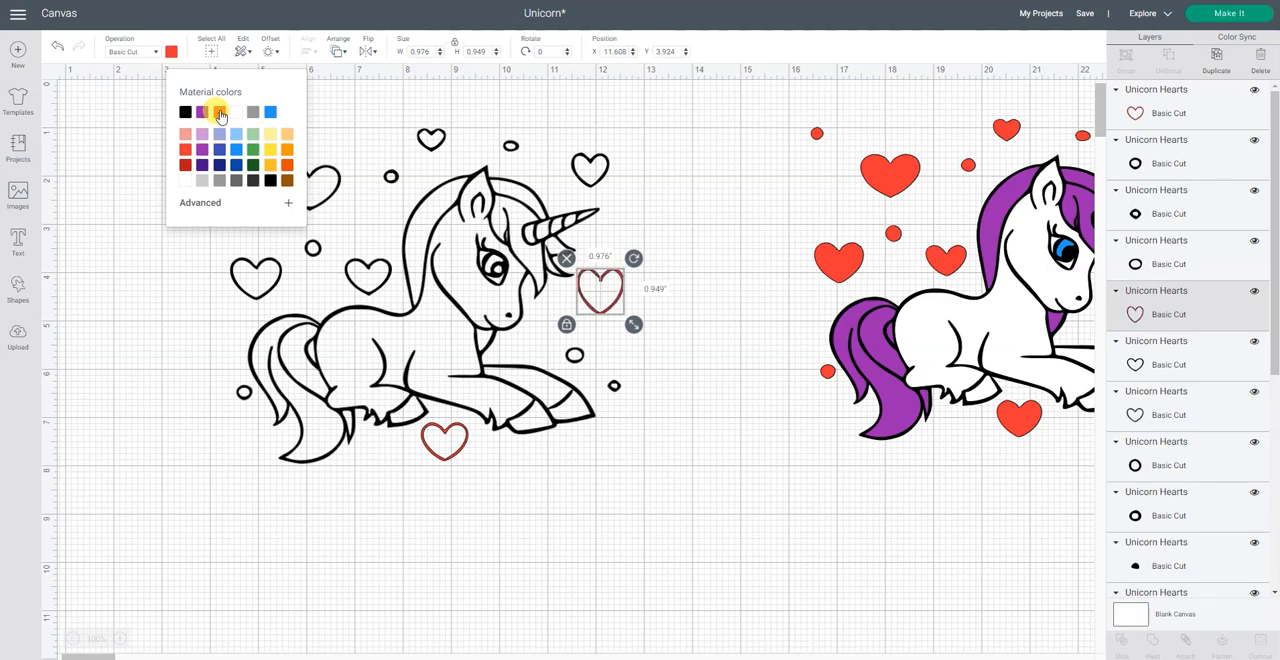
click(1155, 366)
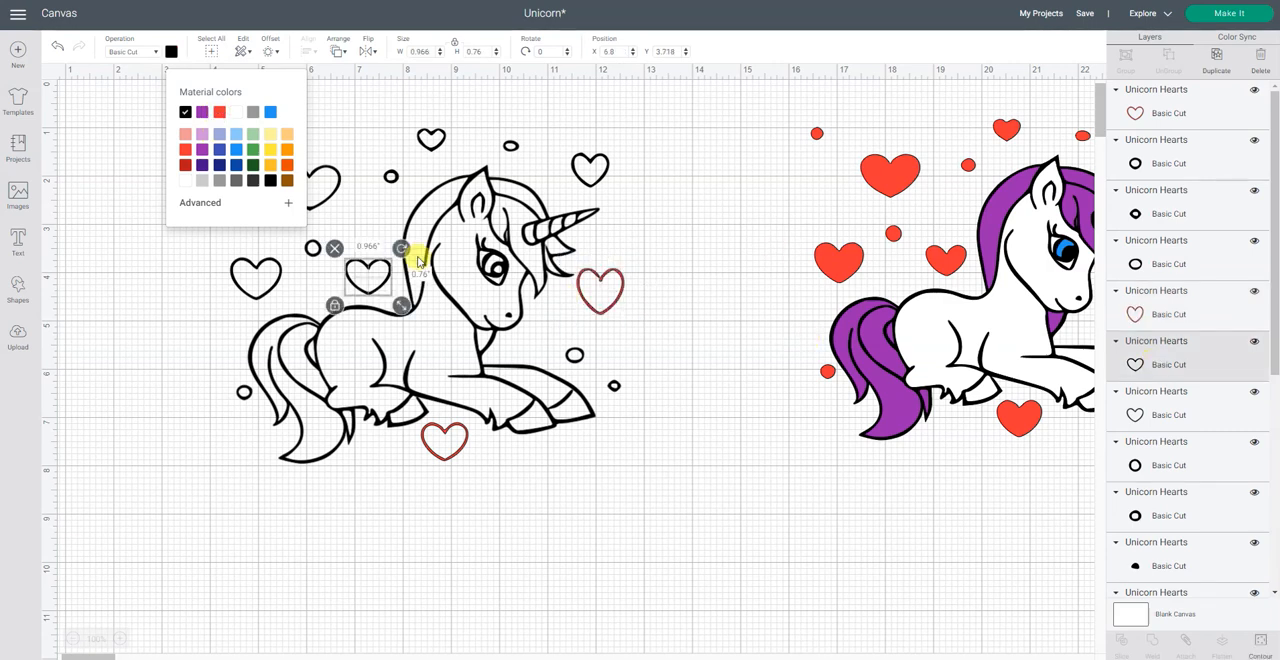
click(219, 112)
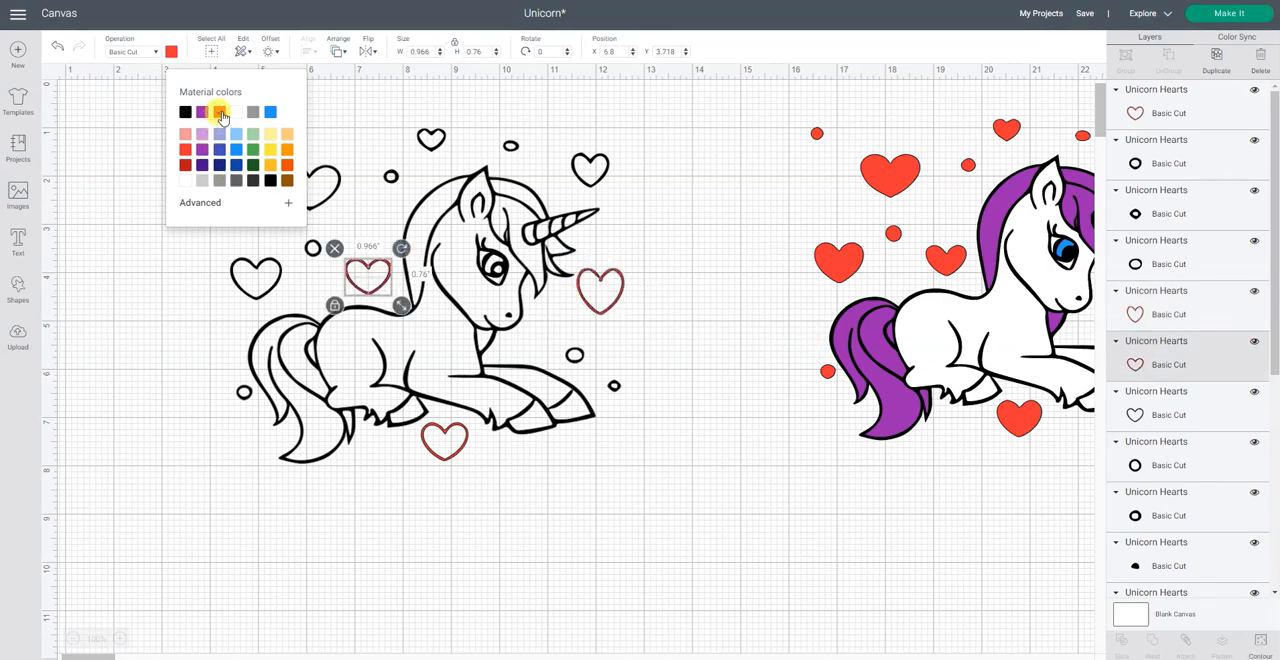
Step: Use Color Sync to move the four remaining black heart outlines to the red material
click(1187, 414)
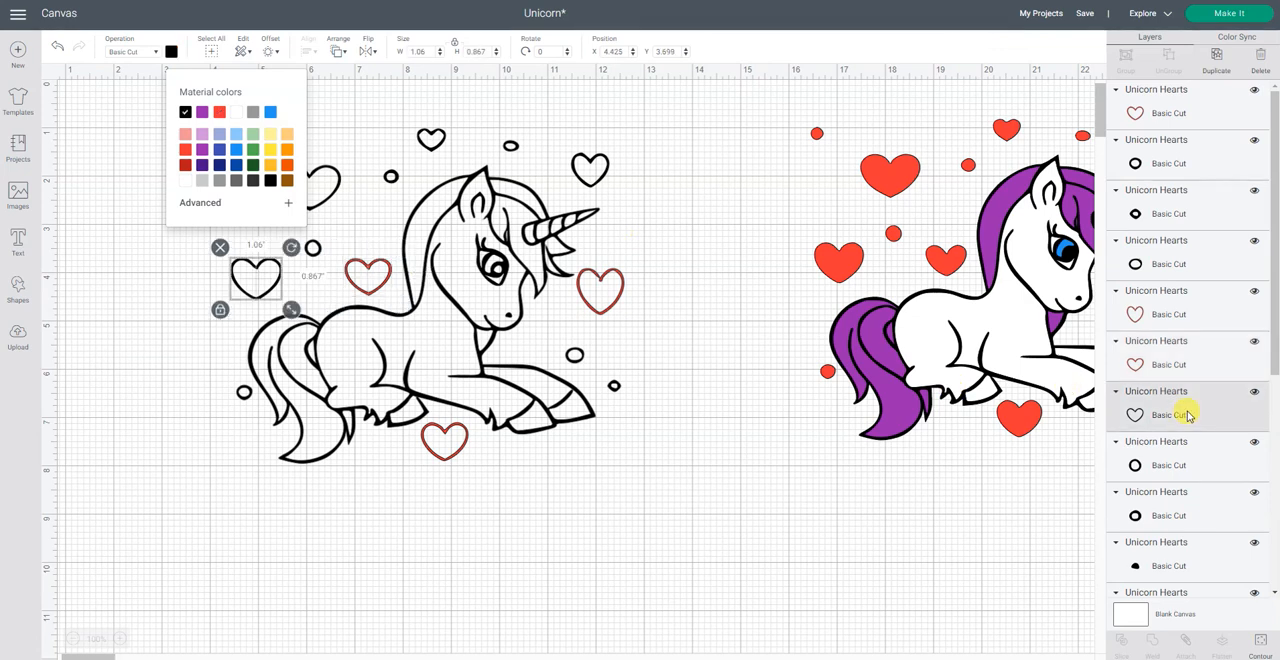
click(1240, 38)
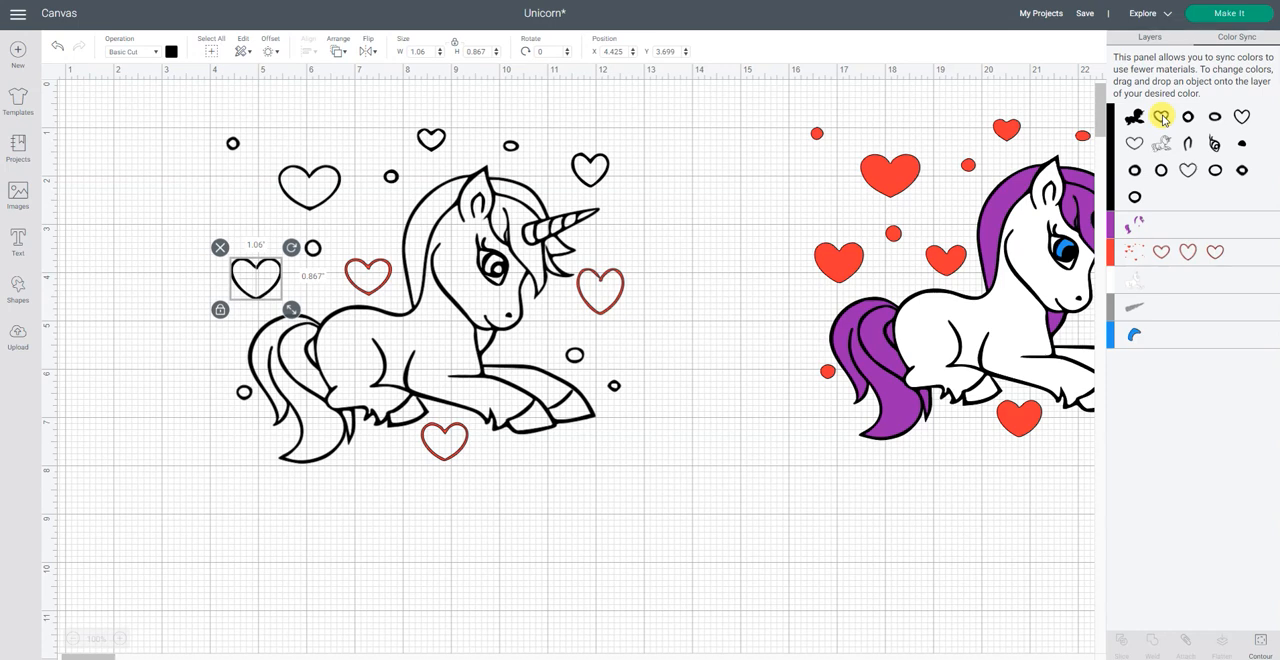
drag(1161, 118, 1244, 256)
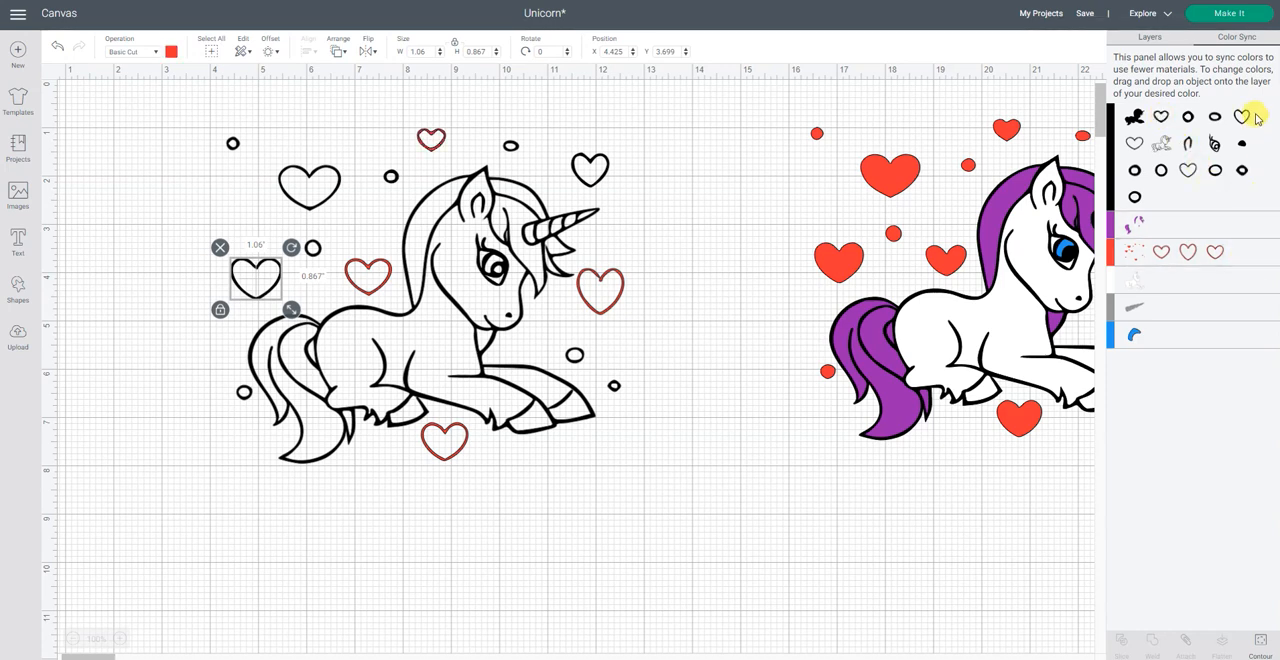
drag(1242, 116, 1260, 222)
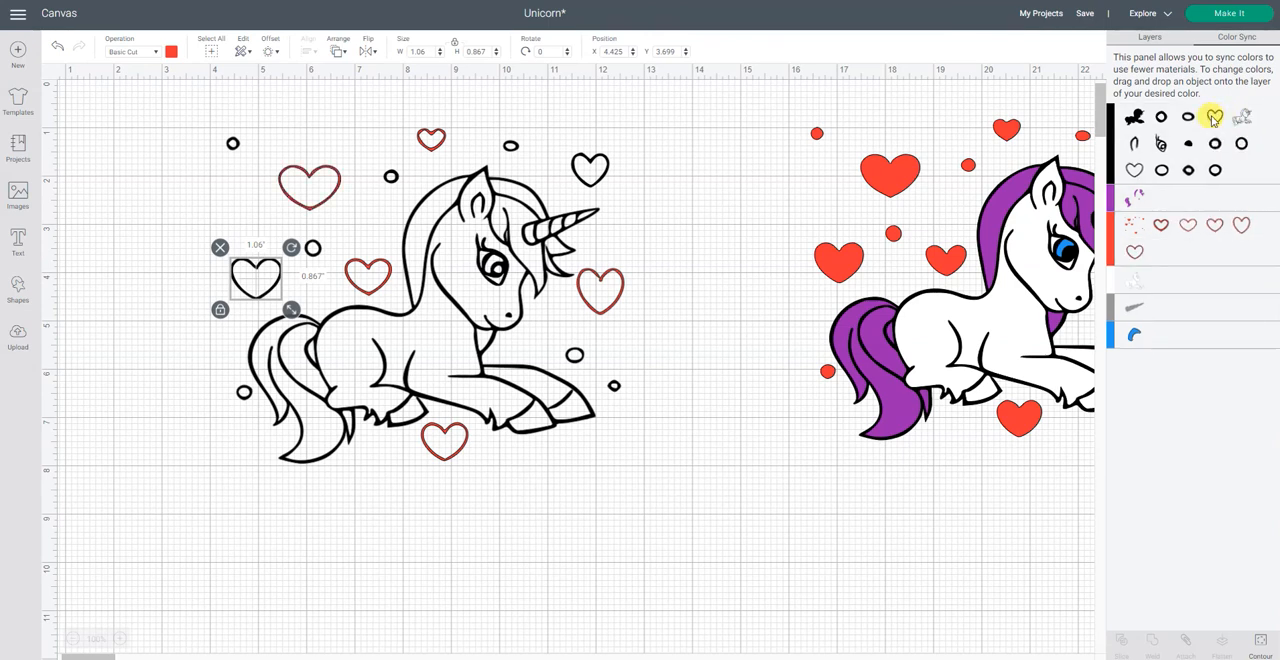
drag(1213, 118, 1205, 228)
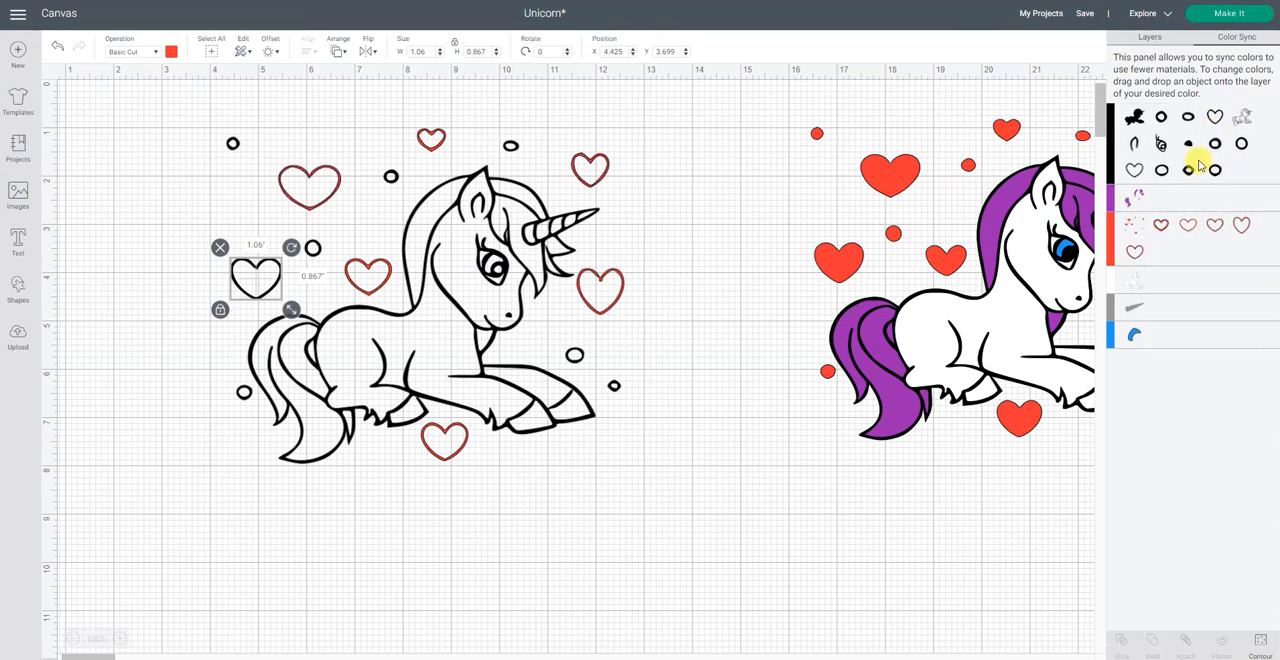
drag(1241, 143, 1238, 236)
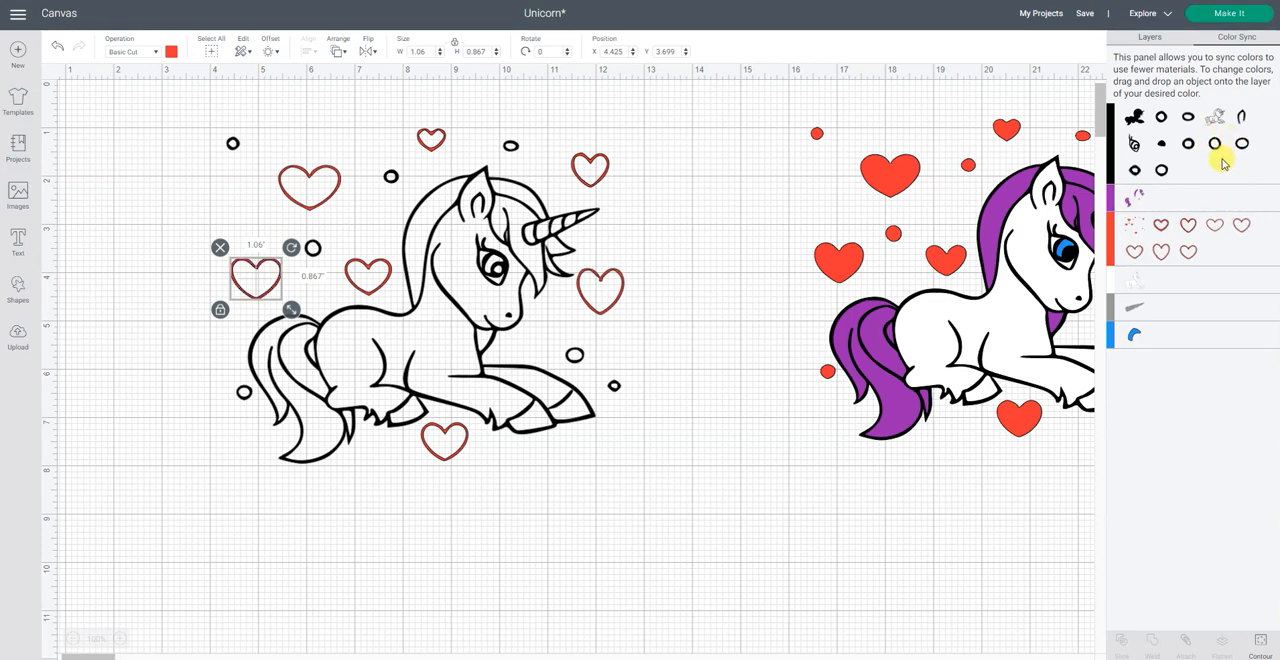
Step: Sync the seven small circle outlines around the unicorn to the red material and clear the selection
drag(1243, 155, 1245, 238)
drag(1241, 145, 1250, 240)
drag(1233, 146, 1251, 204)
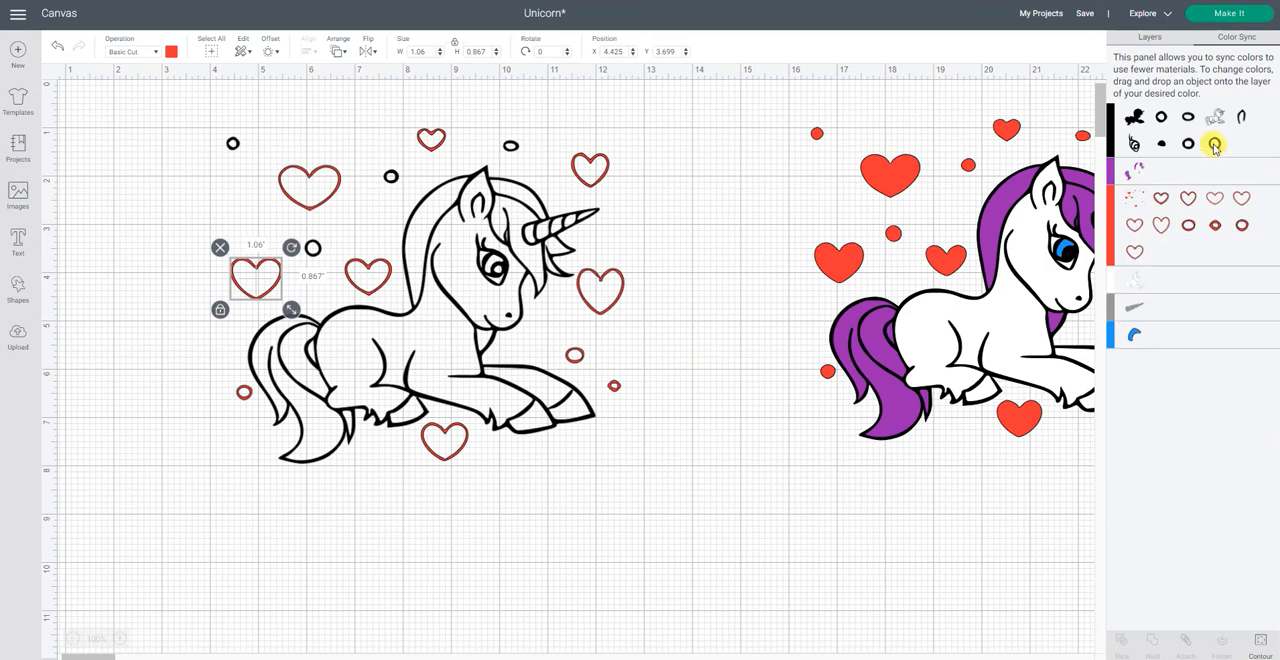
drag(1214, 146, 1210, 238)
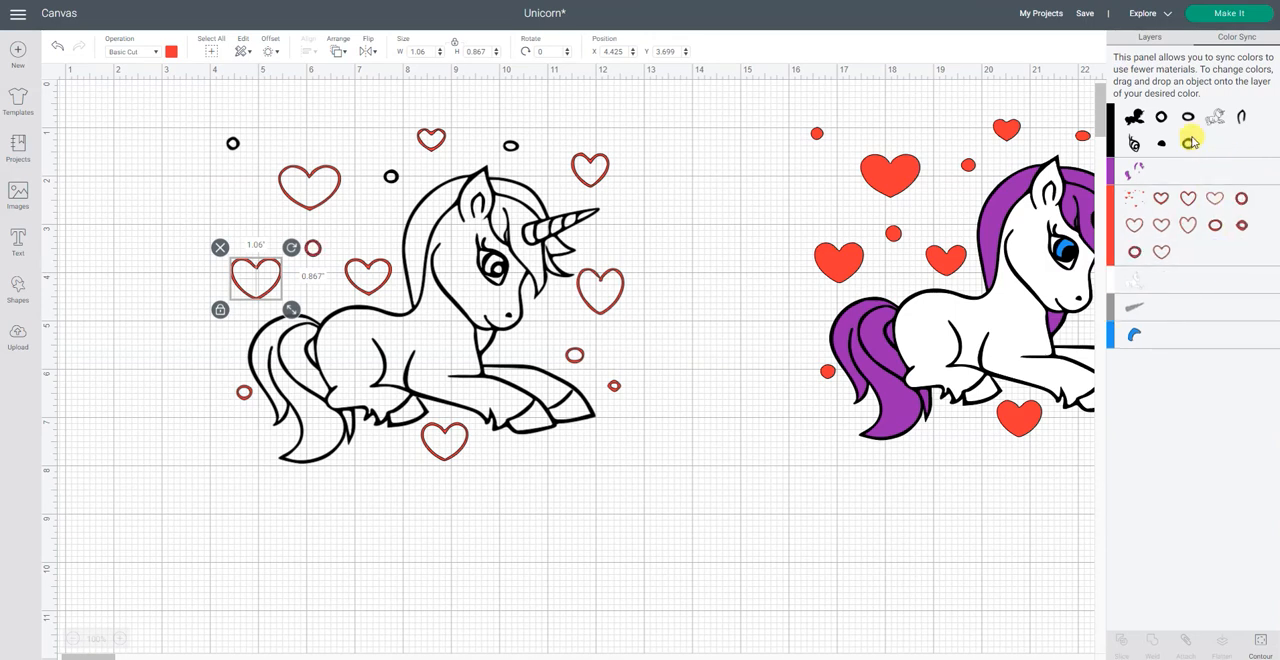
drag(1188, 146, 1194, 223)
drag(1188, 117, 1214, 230)
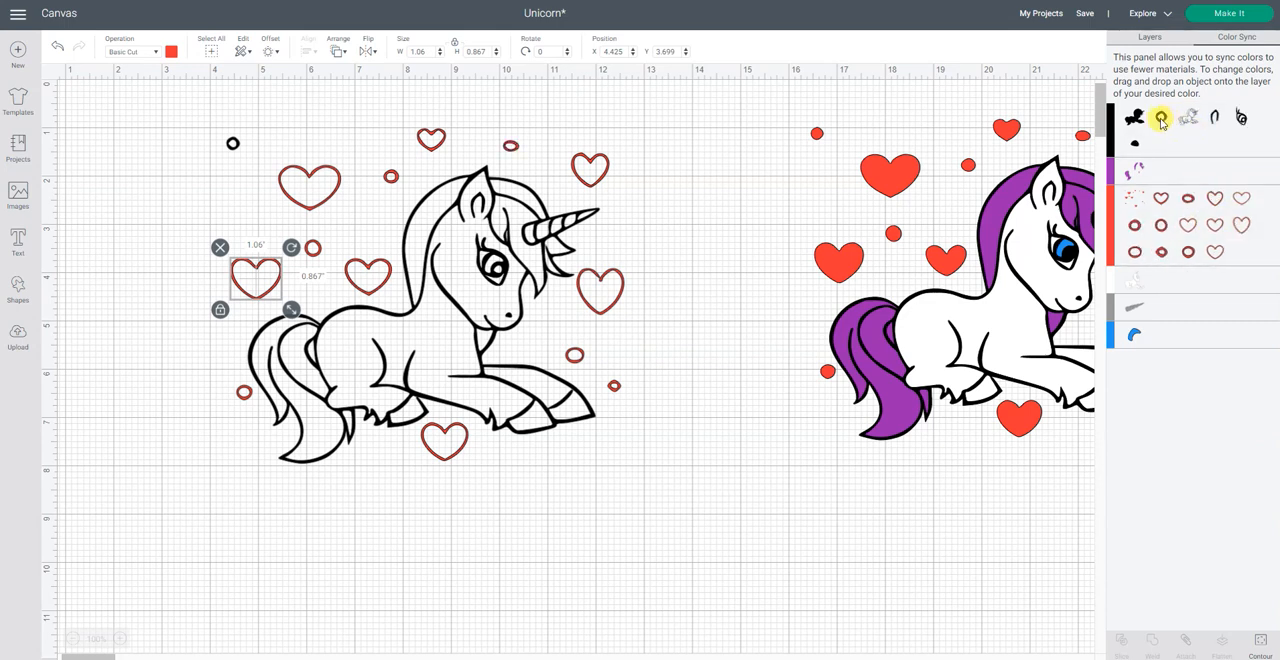
drag(1161, 120, 1217, 229)
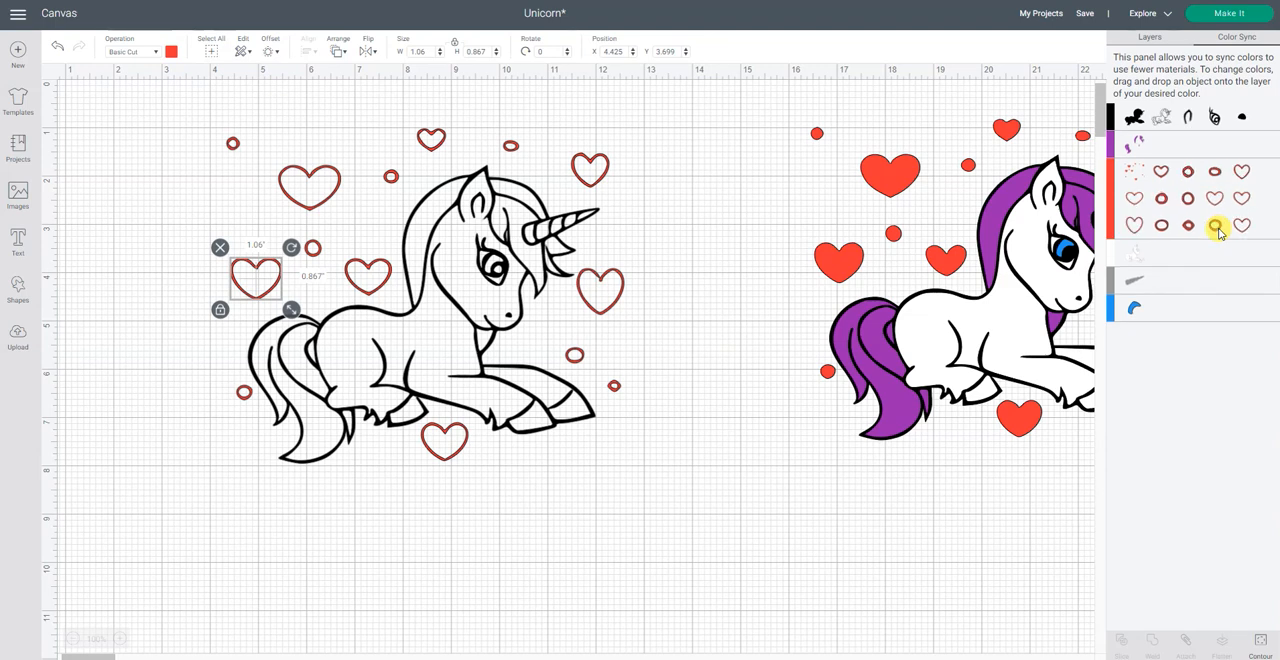
click(762, 514)
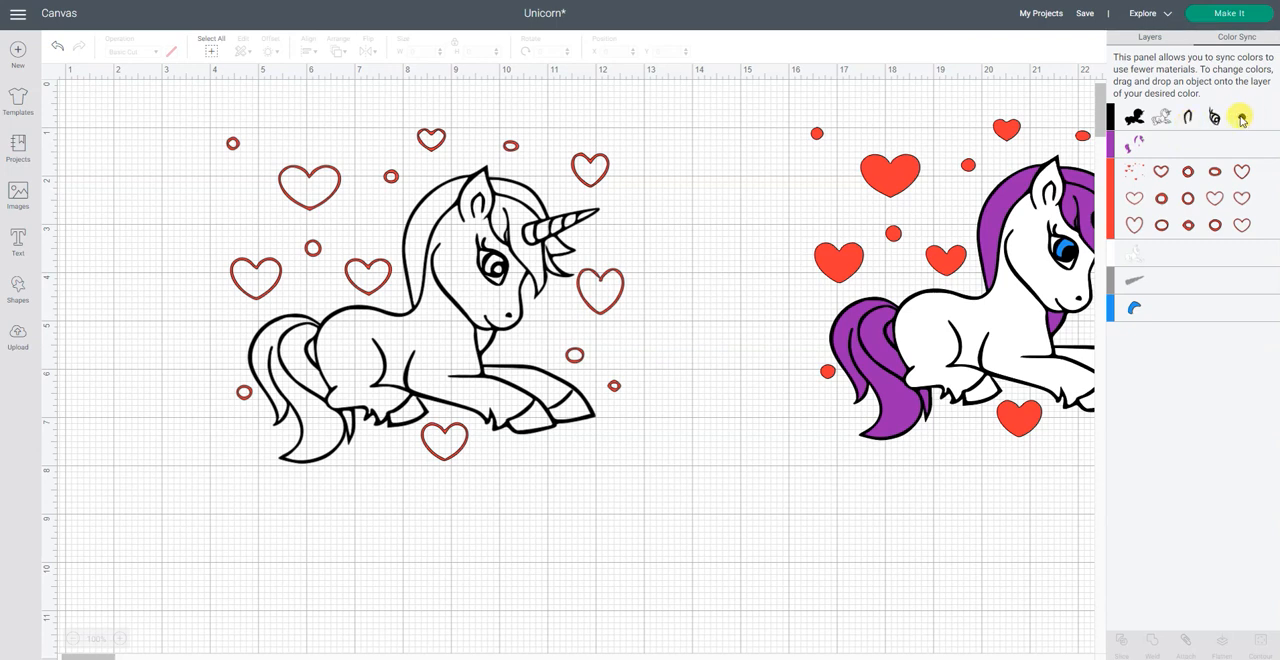
Step: Try syncing the colored unicorn's black backing layer to the white material, and undo the color change
drag(1241, 118, 1190, 307)
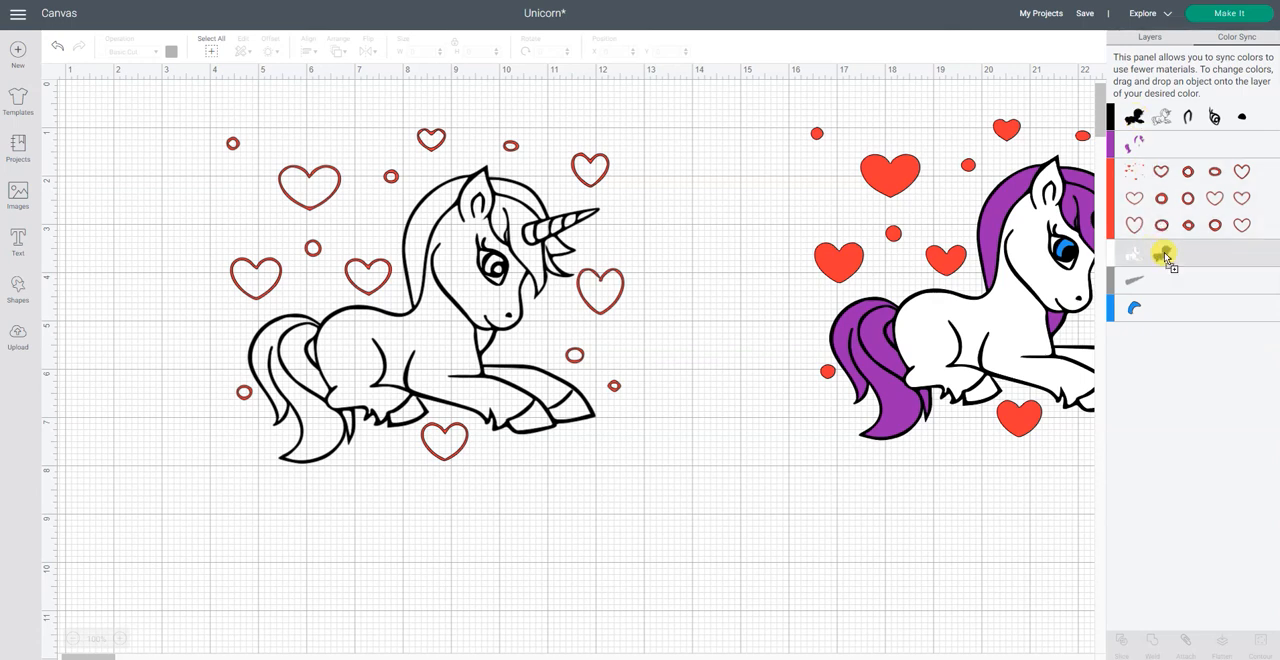
drag(1165, 257, 1165, 257)
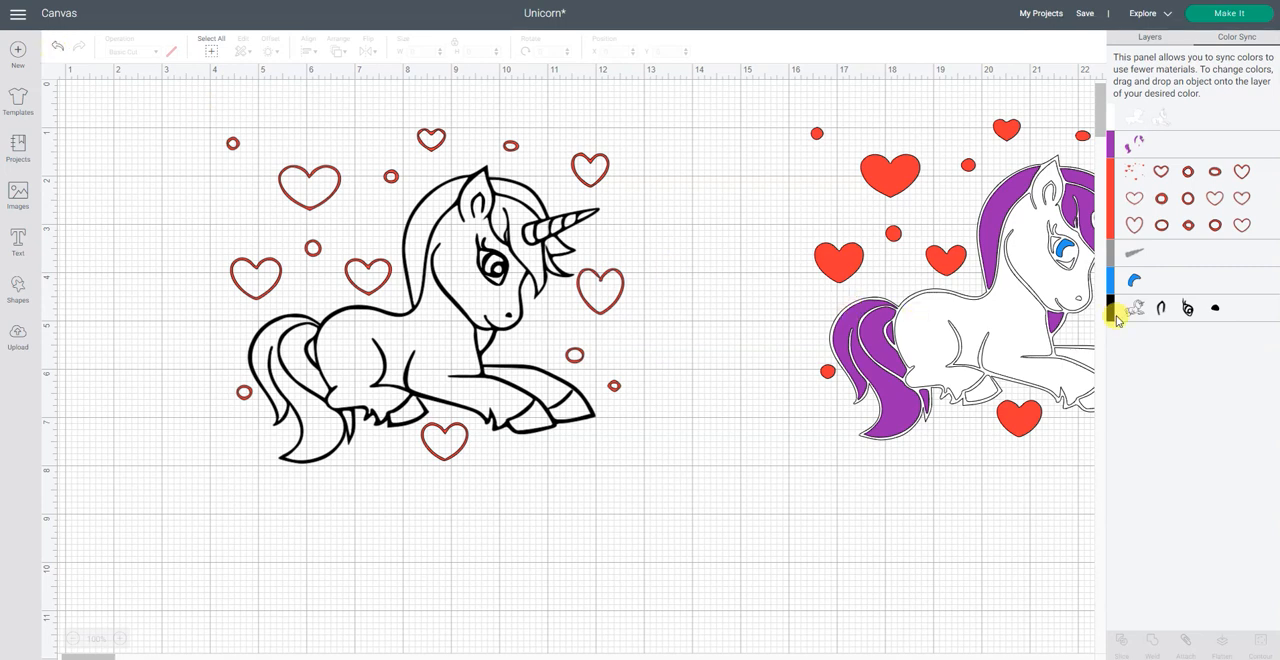
drag(1137, 318, 1248, 100)
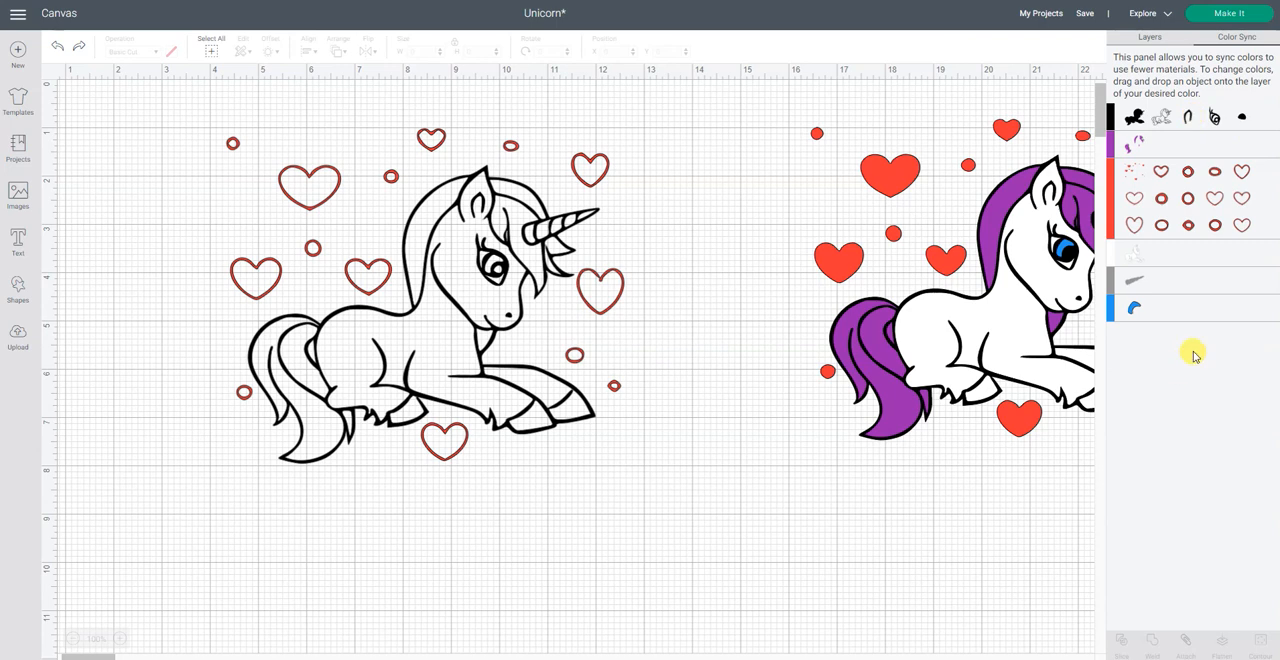
Step: Move the red heart outline below the hooves straight down to Y 8.112
click(1150, 37)
click(430, 320)
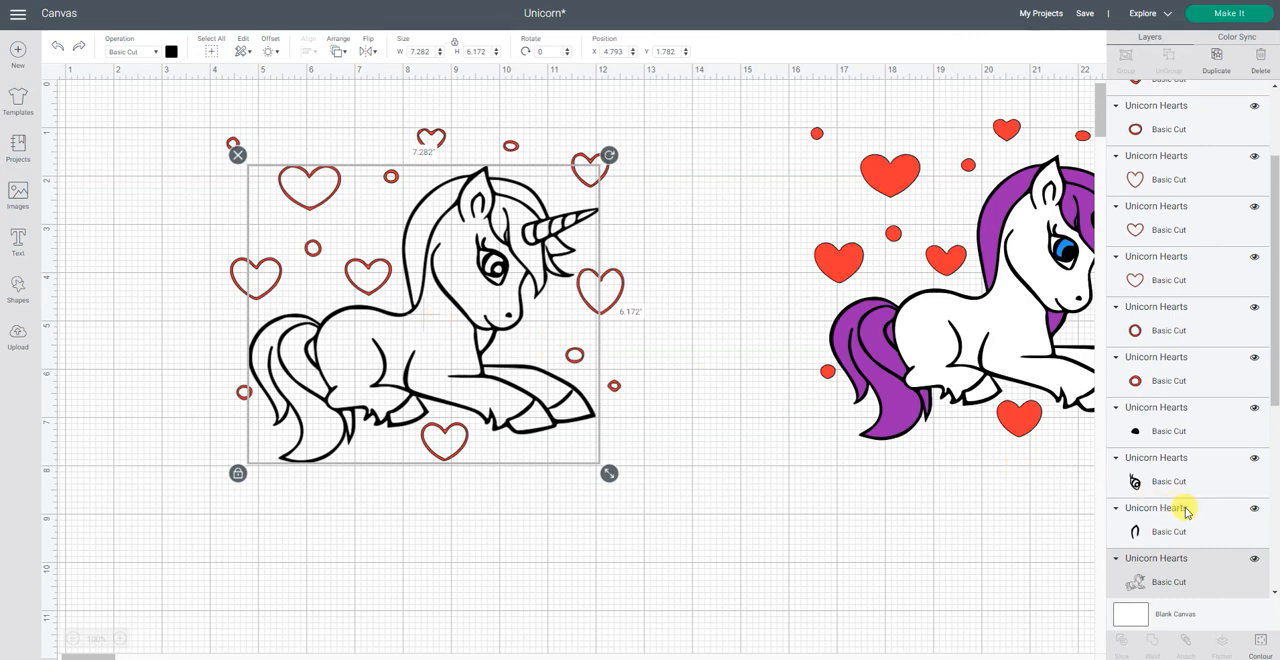
click(1201, 363)
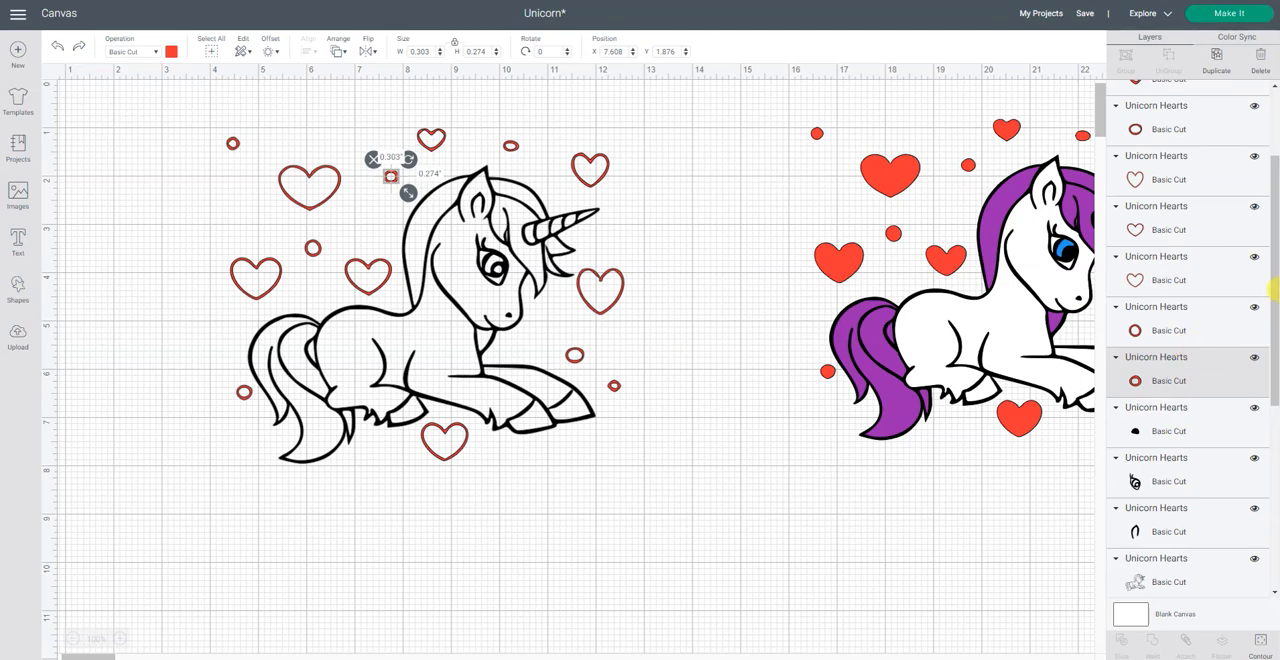
scroll(1209, 223, up, 3)
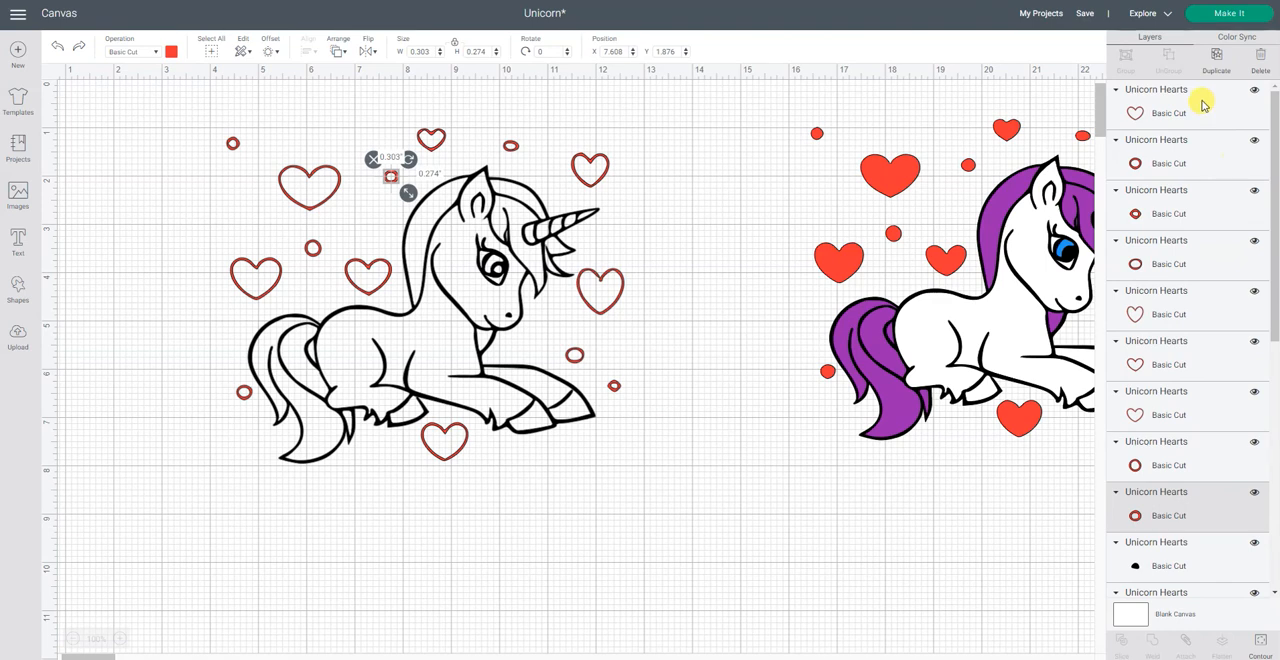
click(1203, 105)
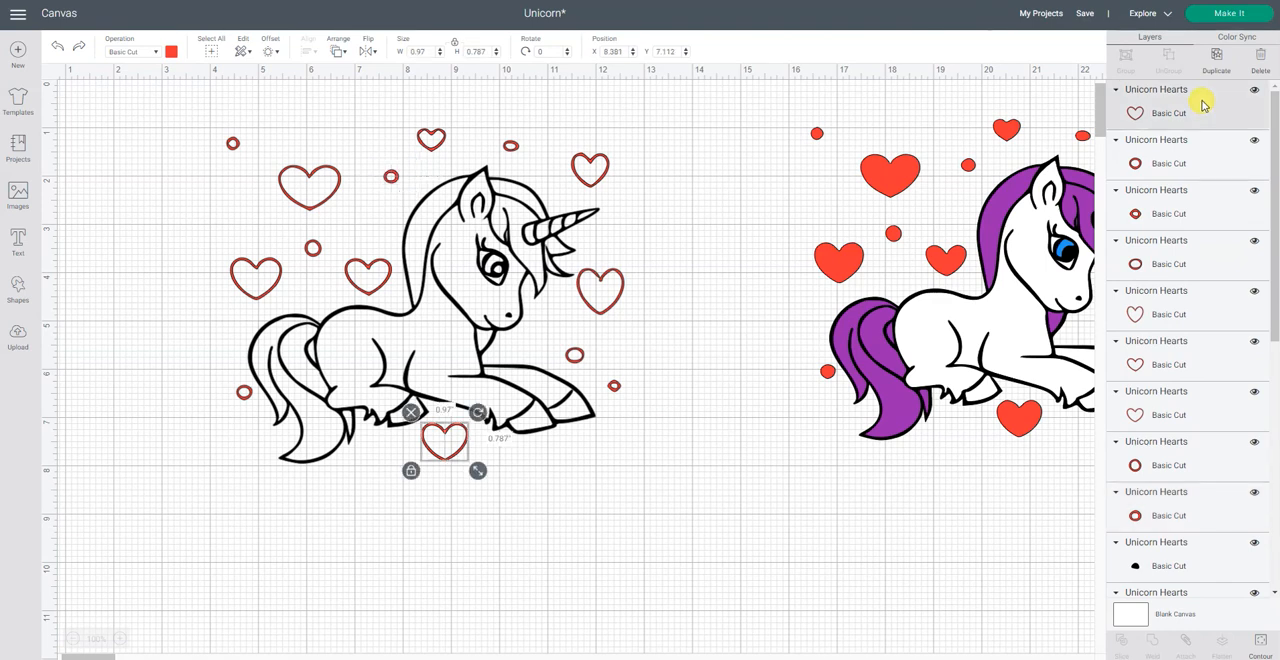
key(Down)
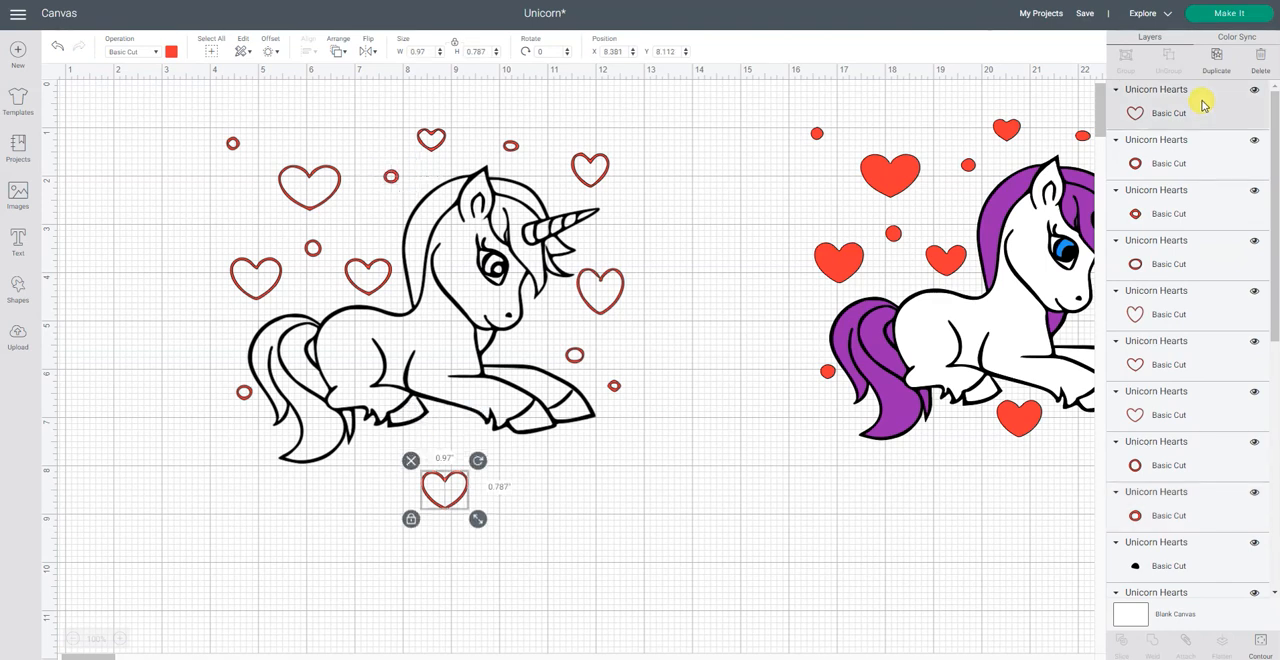
shift+click(1208, 172)
shift+click(1204, 208)
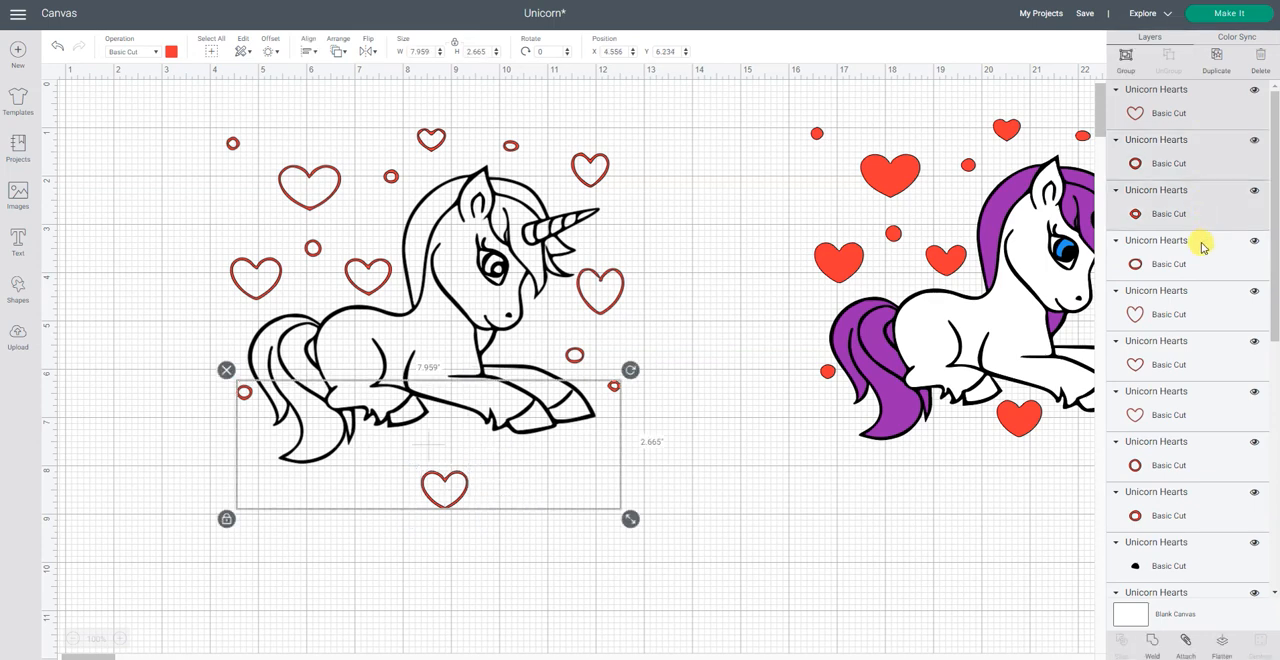
shift+click(1203, 247)
shift+click(1194, 313)
shift+click(1190, 362)
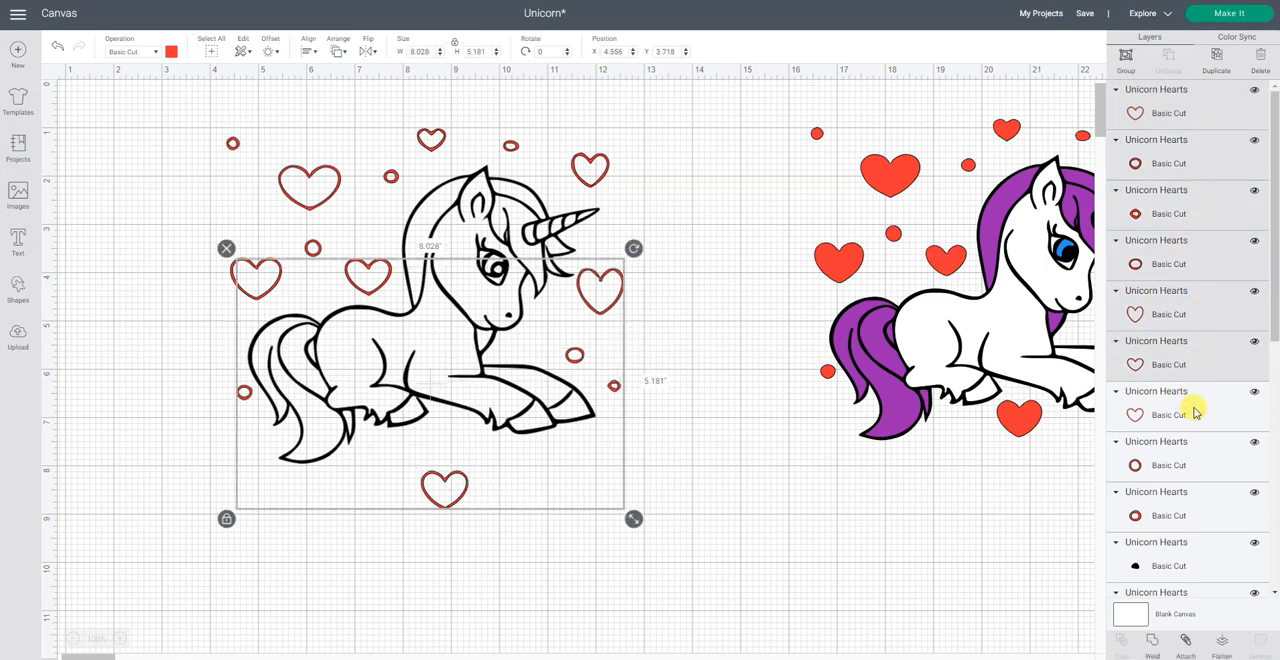
shift+click(1197, 415)
shift+click(1198, 468)
shift+click(1206, 520)
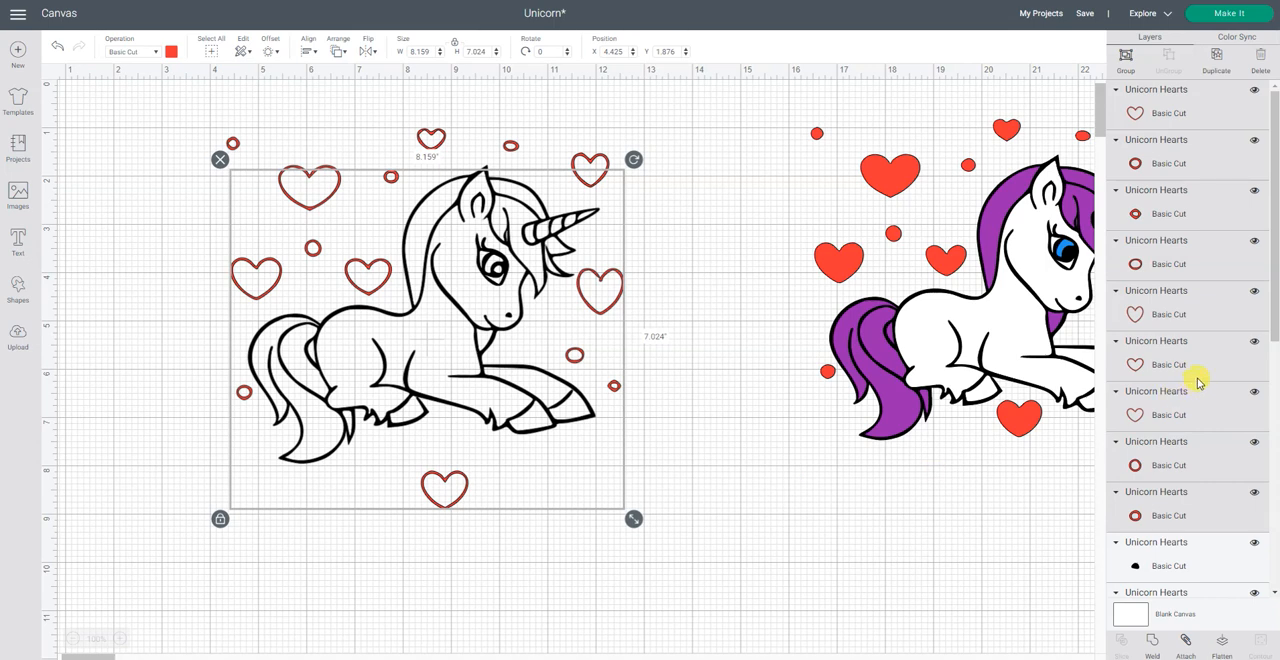
scroll(1199, 382, down, 3)
scroll(1199, 382, down, 3)
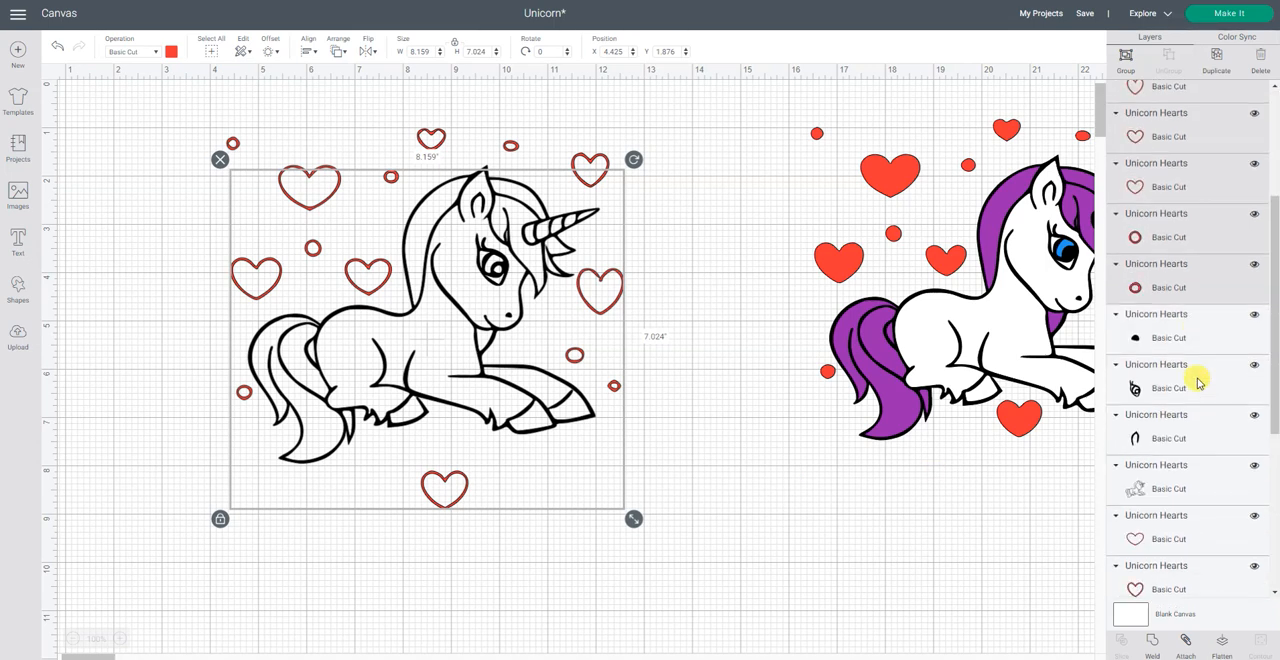
scroll(1199, 382, down, 3)
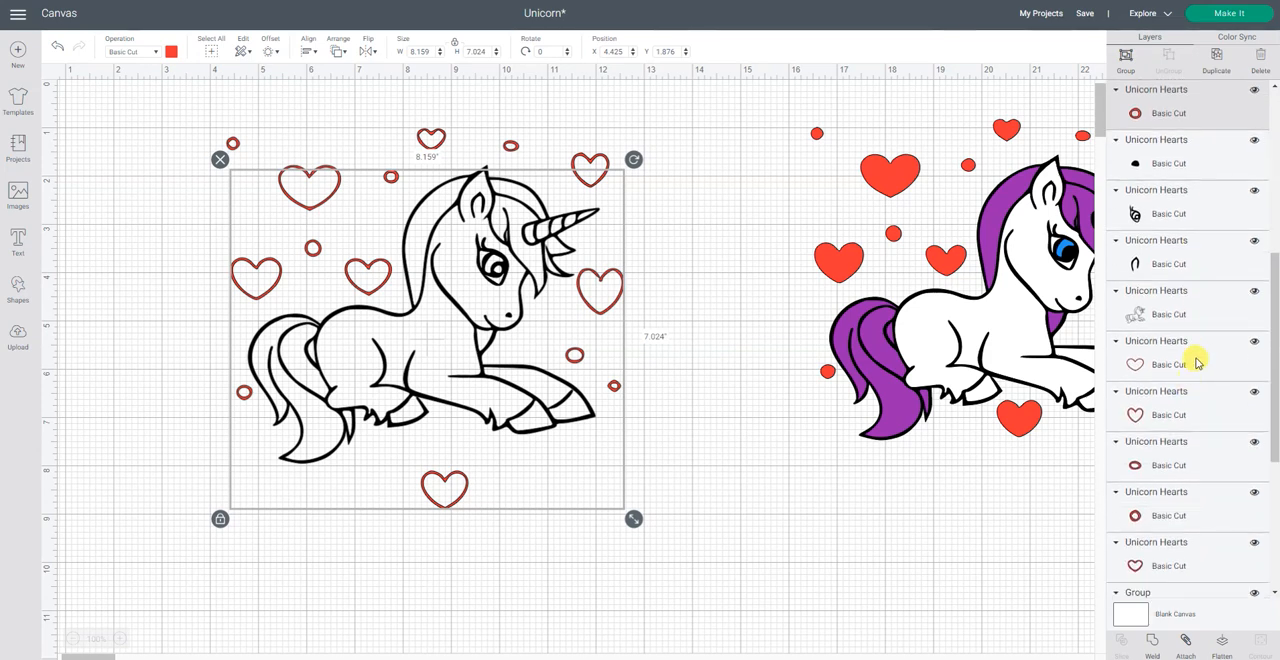
Step: Attach the three hearts and two small circles from the last five loose red outline layers above the colored unicorn group
click(1198, 363)
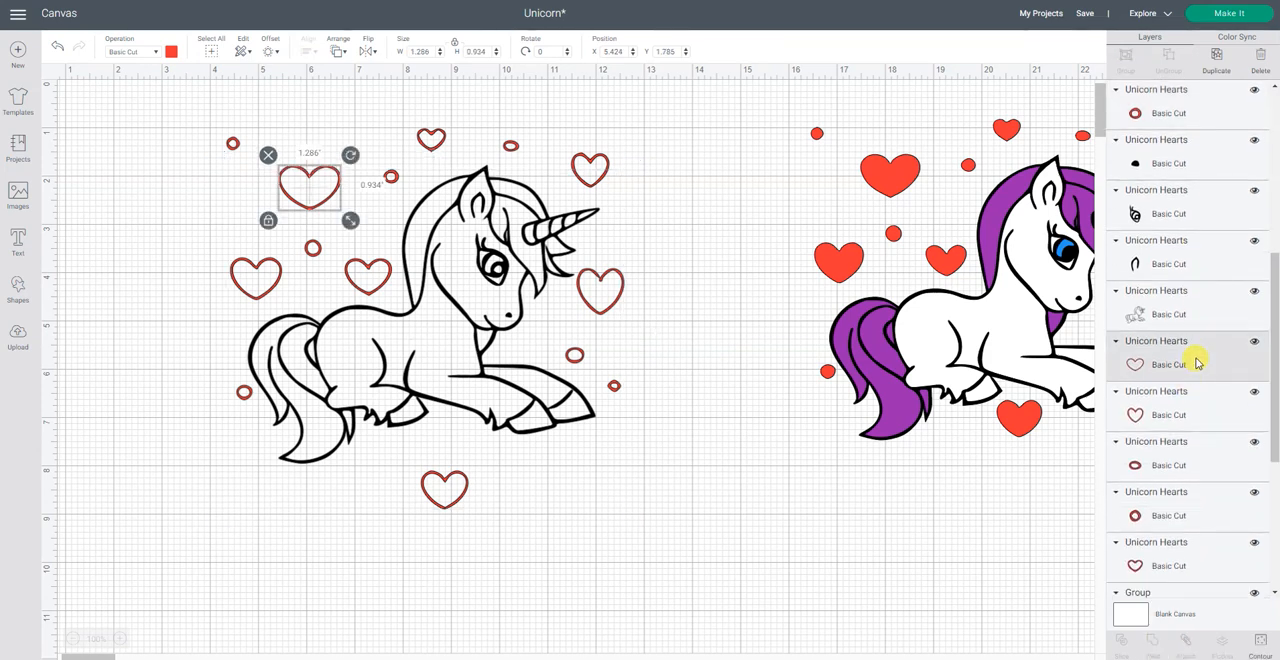
shift+click(1177, 553)
shift+click(1188, 412)
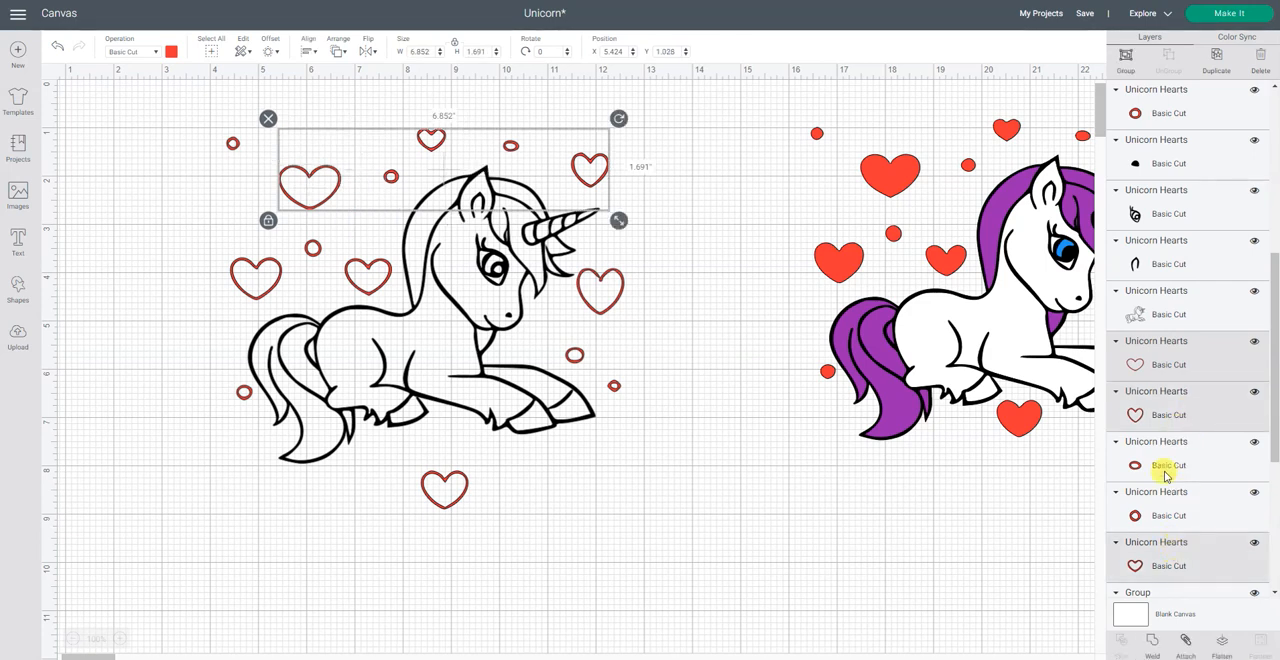
shift+click(1168, 466)
shift+click(1168, 496)
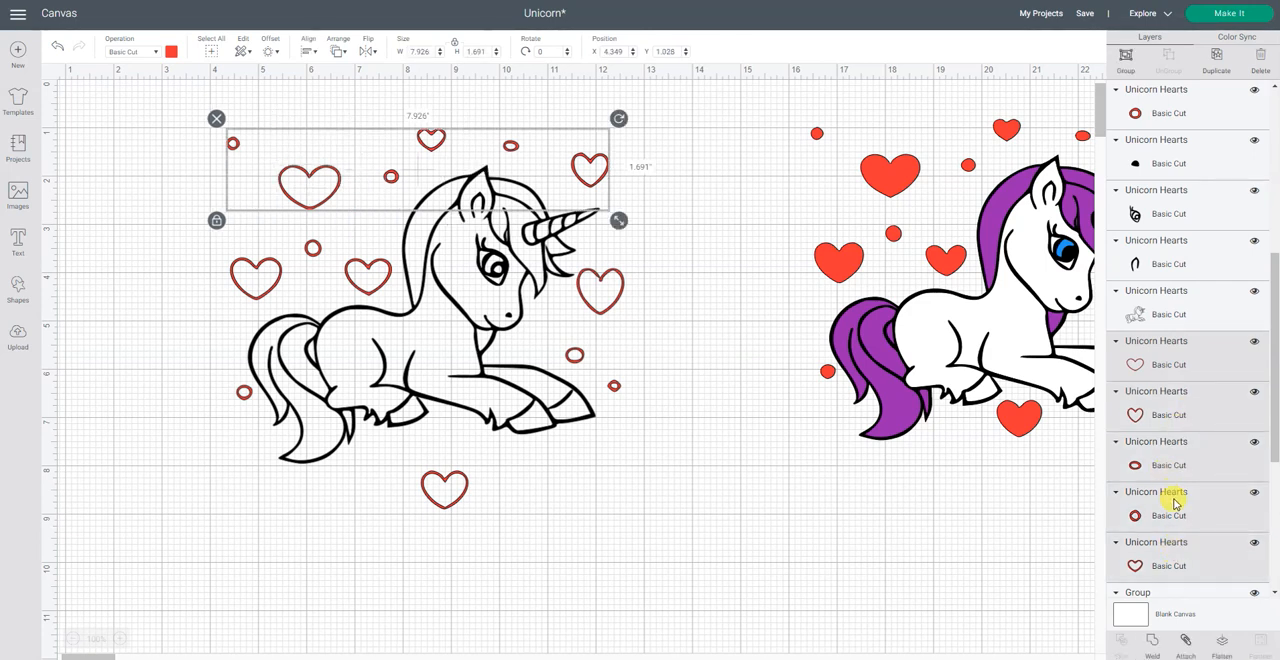
click(1187, 648)
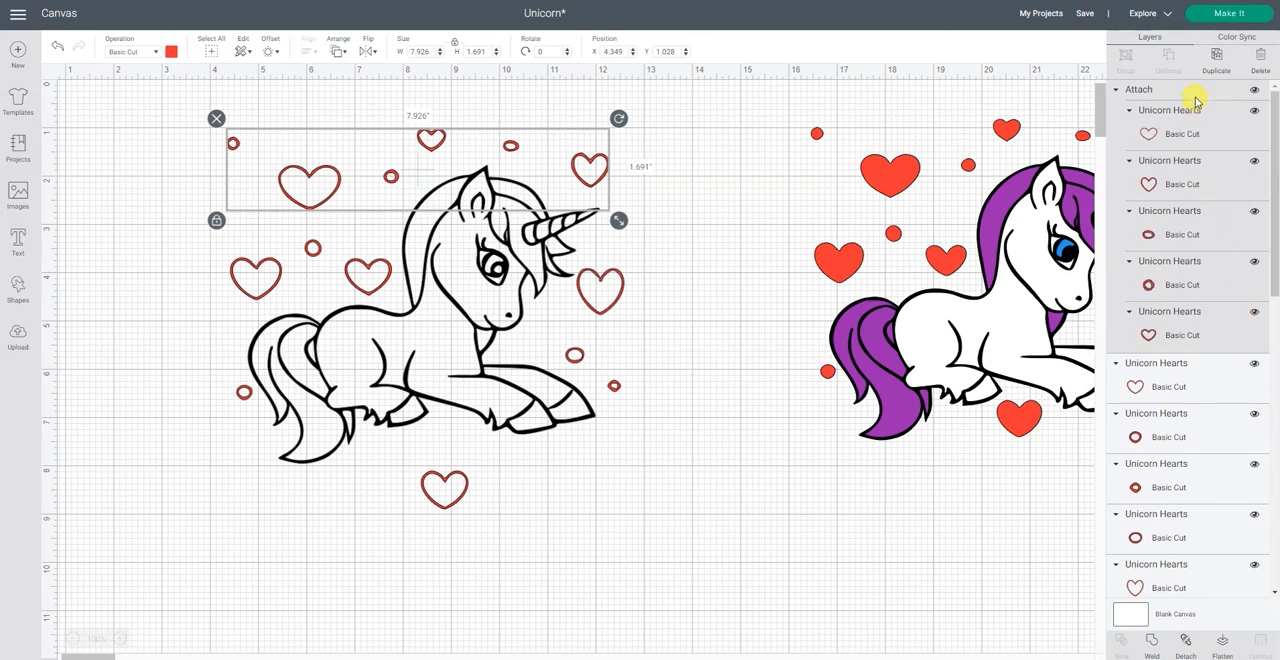
Step: Attach the nine loose red heart and circle outlines together with the existing attached outline set, and collapse the resulting group
shift+click(1166, 376)
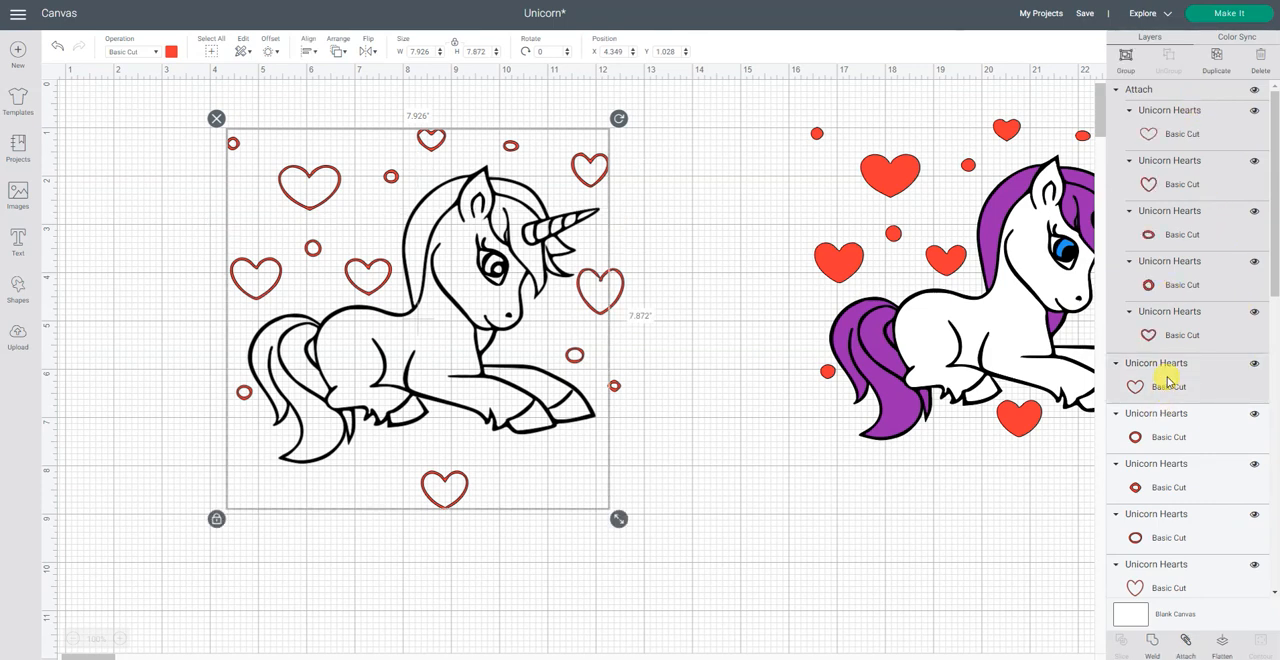
shift+click(1180, 437)
shift+click(1186, 480)
shift+click(1200, 538)
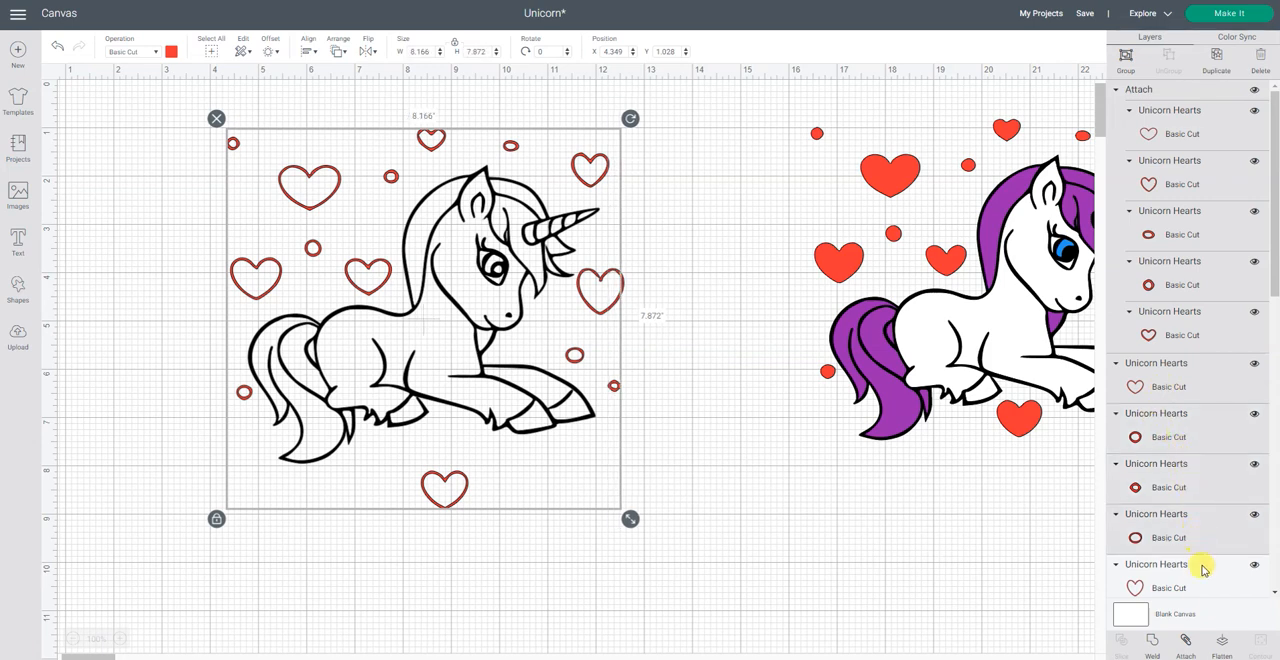
shift+click(1204, 580)
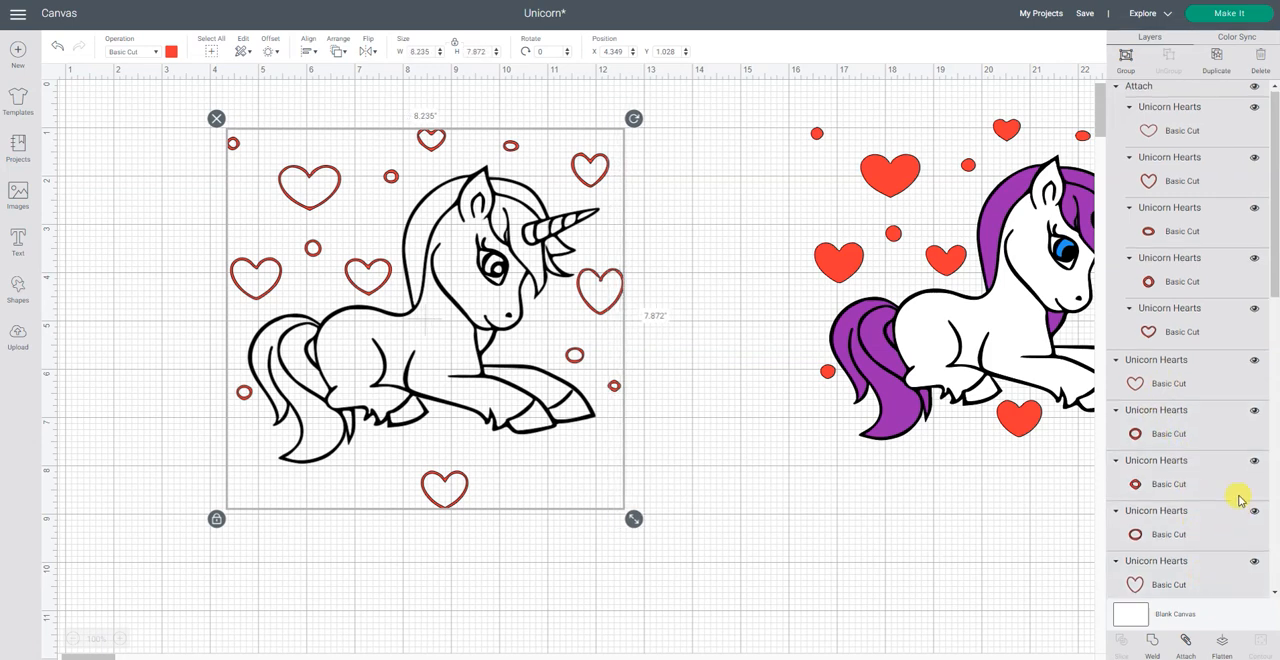
scroll(1238, 500, down, 2)
scroll(1230, 505, up, 2)
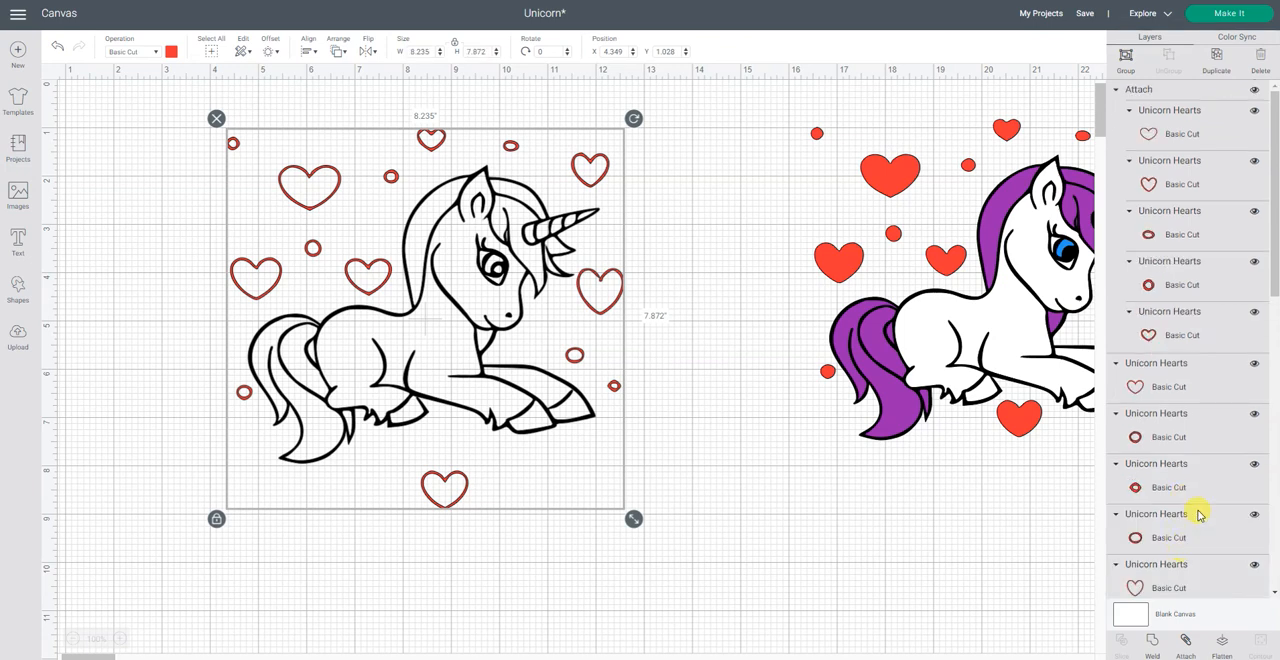
scroll(1196, 512, down, 5)
shift+click(1202, 368)
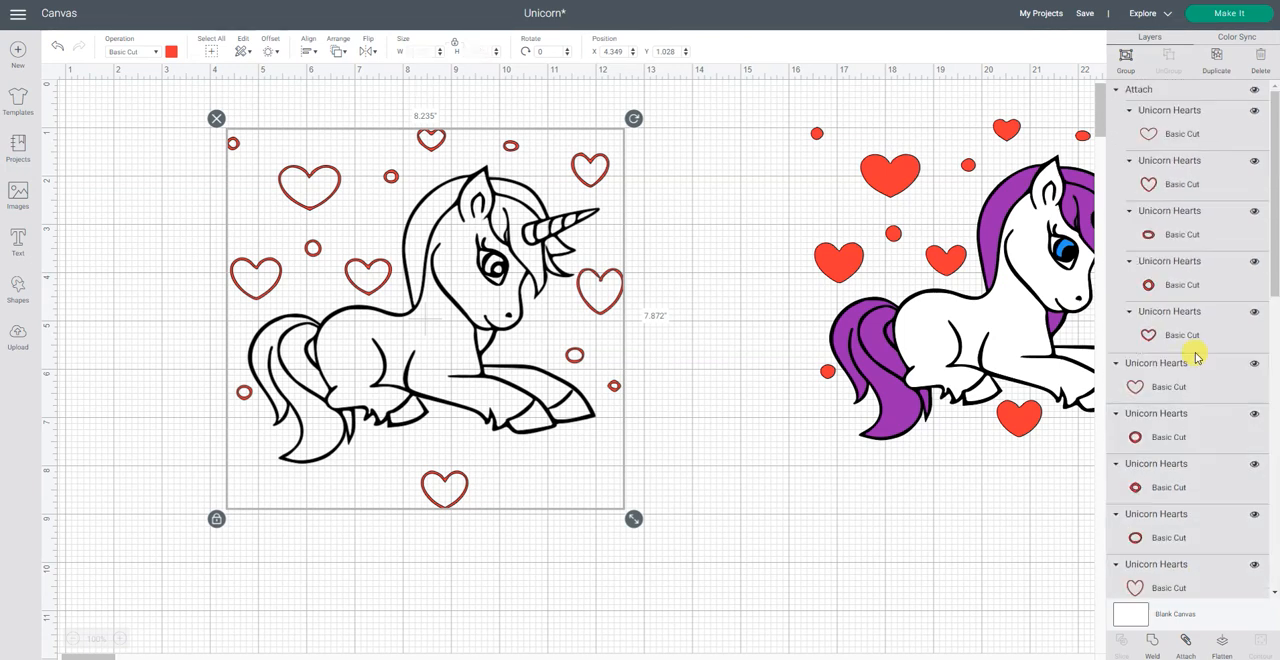
scroll(1193, 404, down, 3)
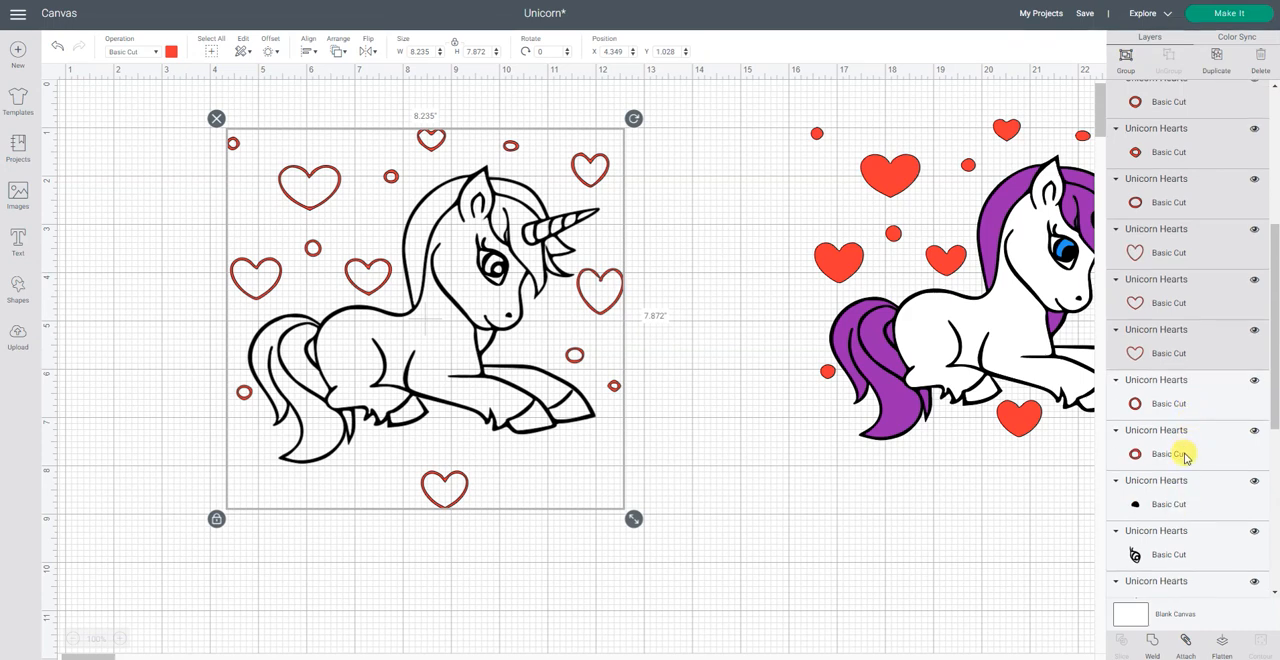
shift+click(1186, 458)
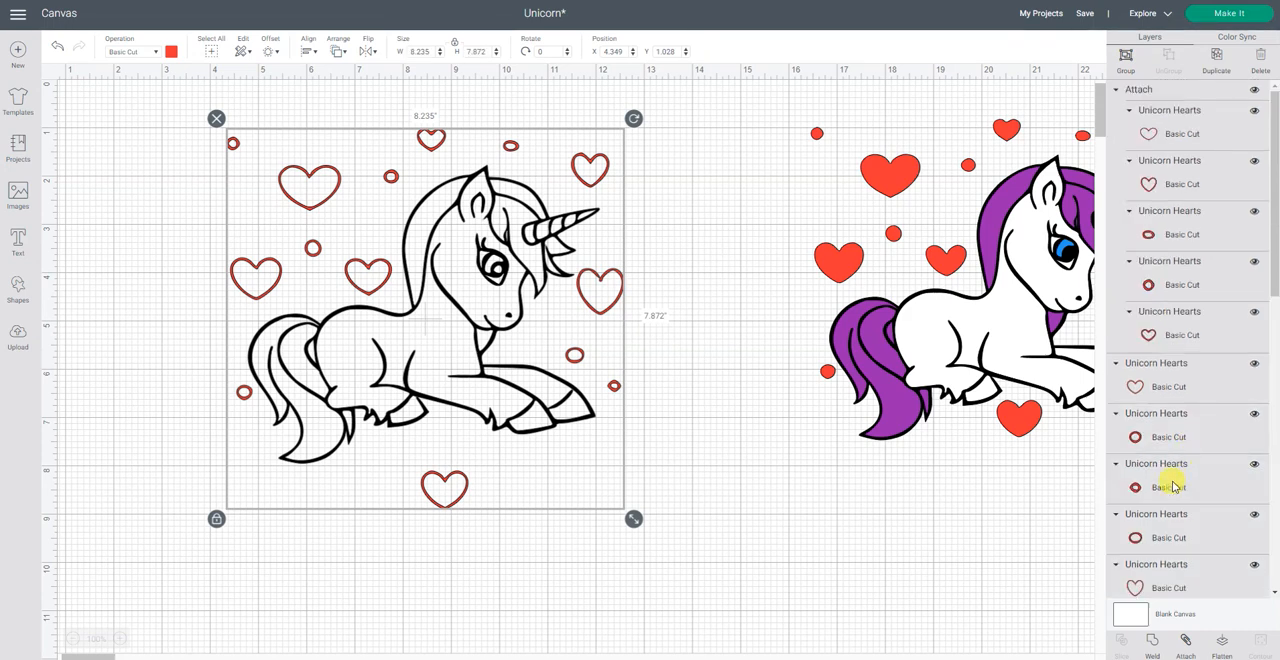
scroll(1176, 470, down, 3)
shift+click(1205, 415)
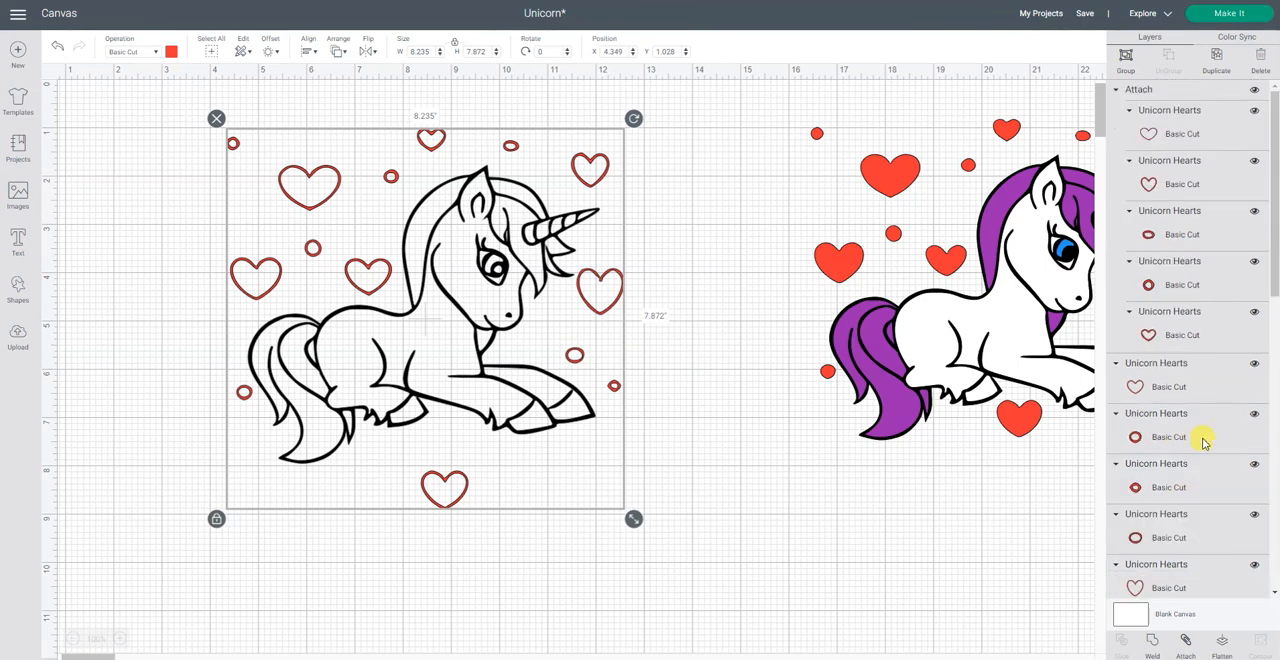
click(1186, 641)
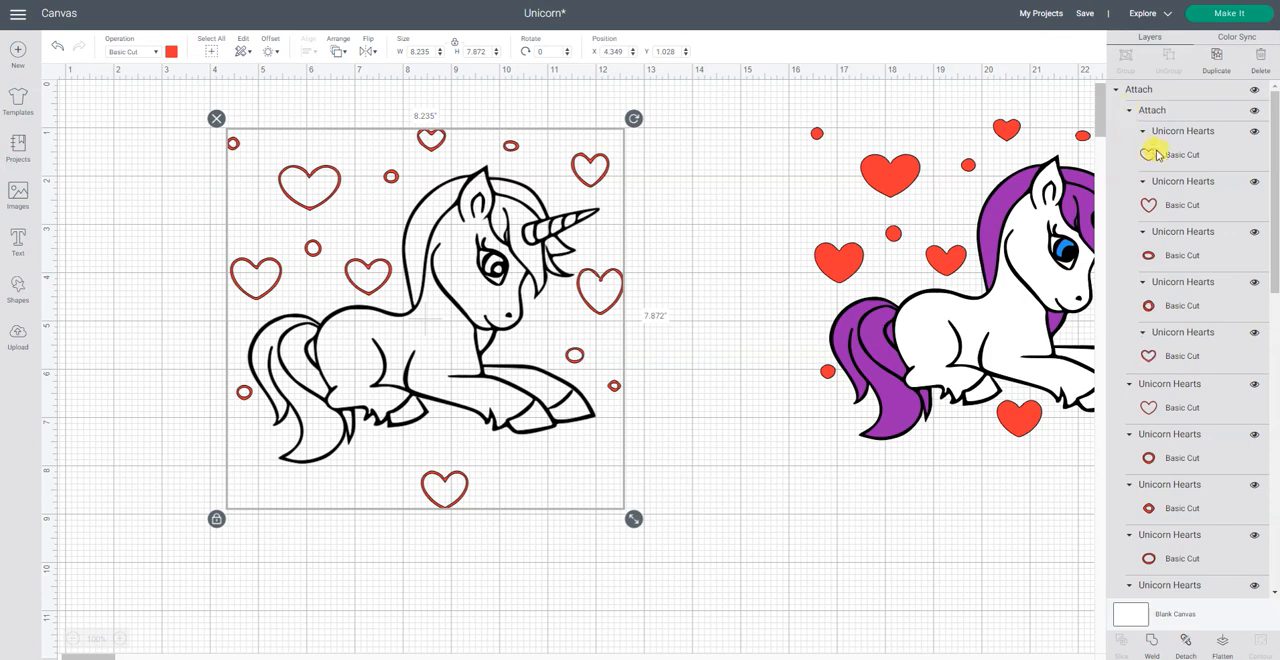
click(1117, 91)
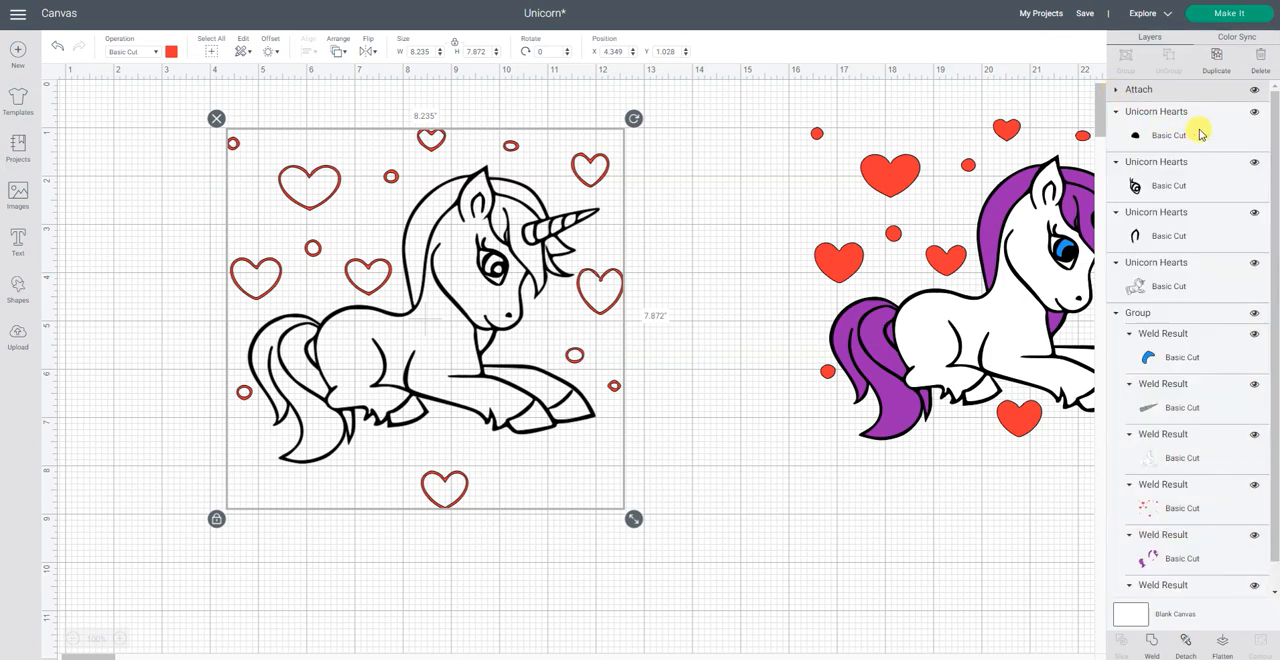
Step: Weld the four black outline layers of the uncolored unicorn into one layer
click(1170, 188)
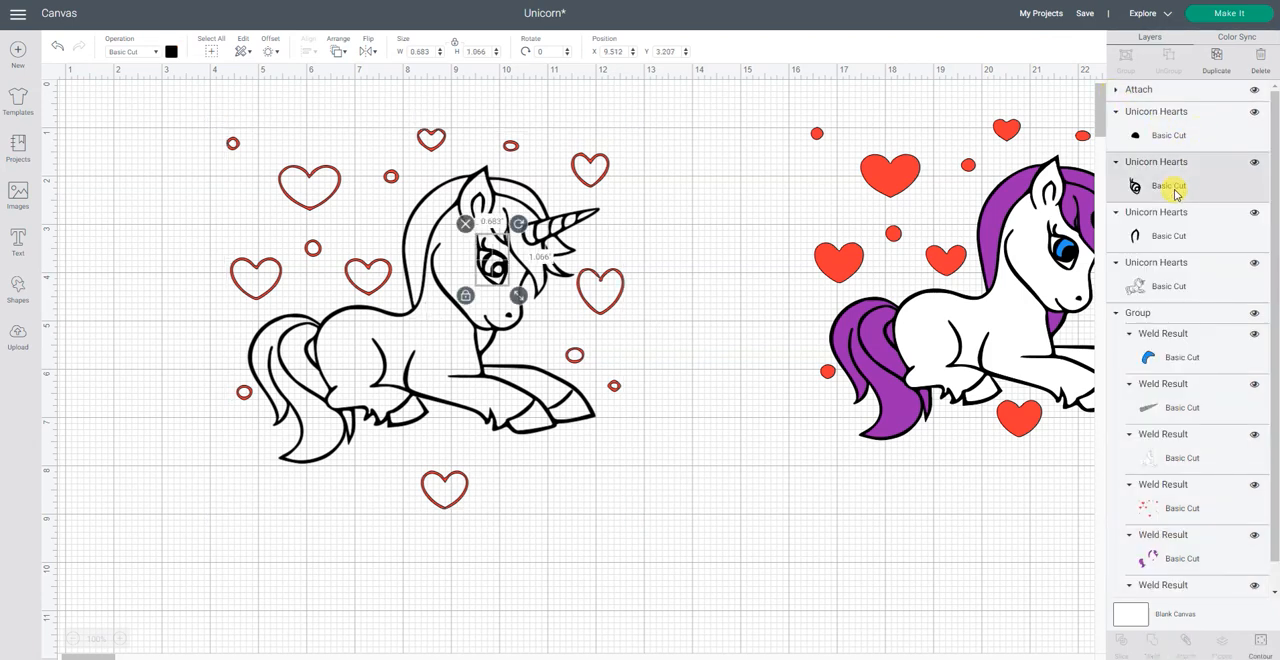
click(1178, 135)
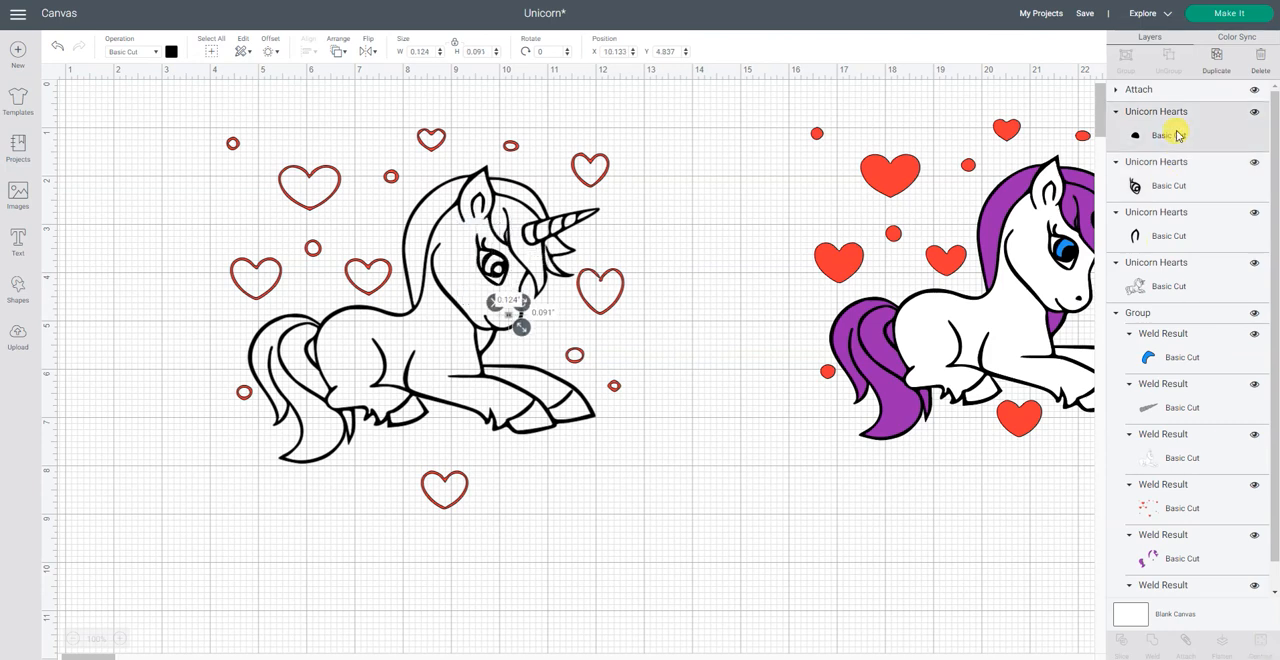
shift+click(1174, 172)
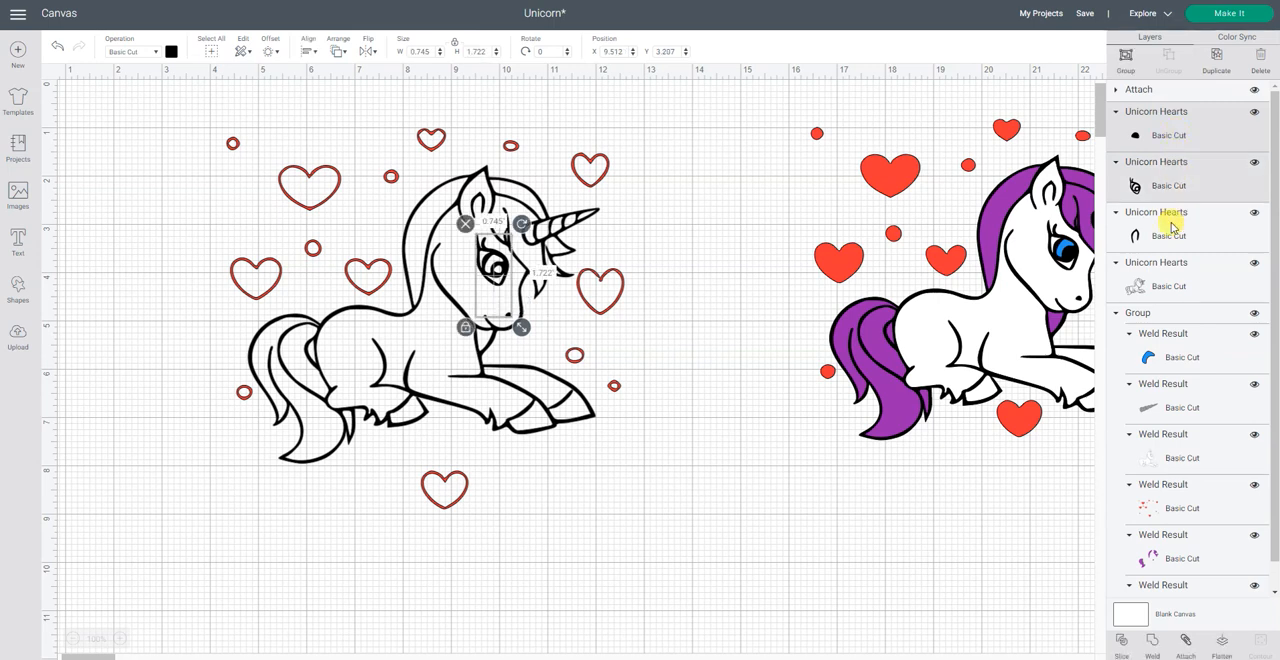
shift+click(1172, 228)
shift+click(1167, 278)
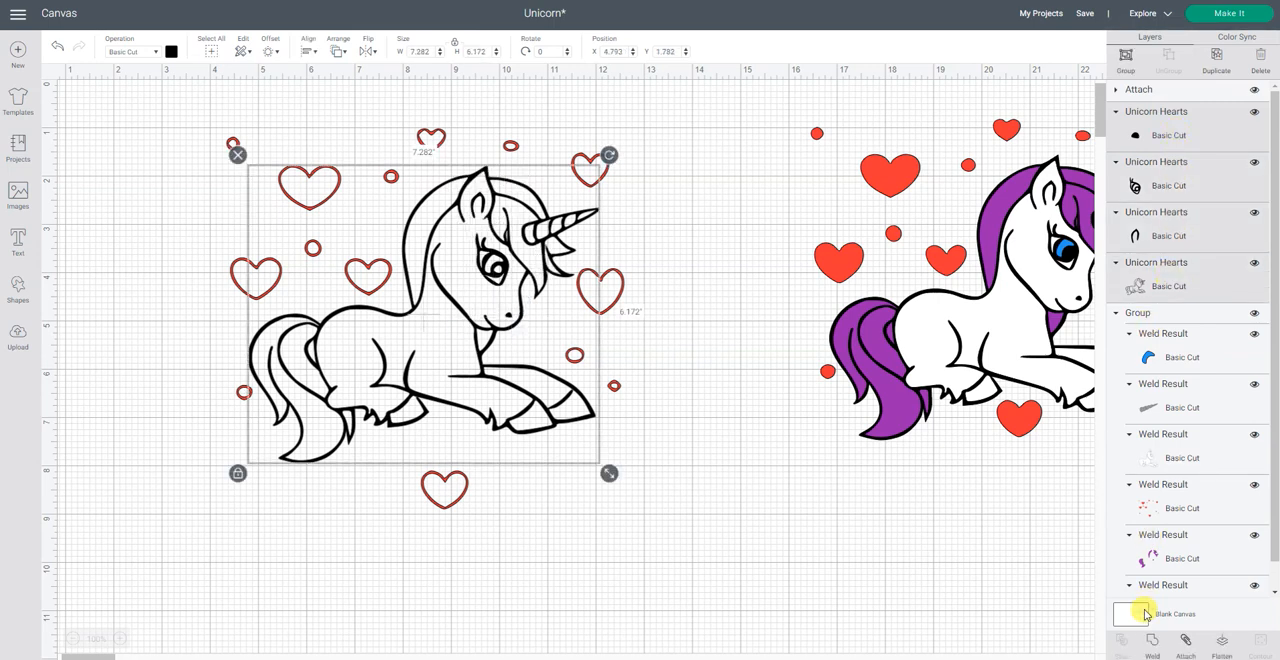
click(1153, 645)
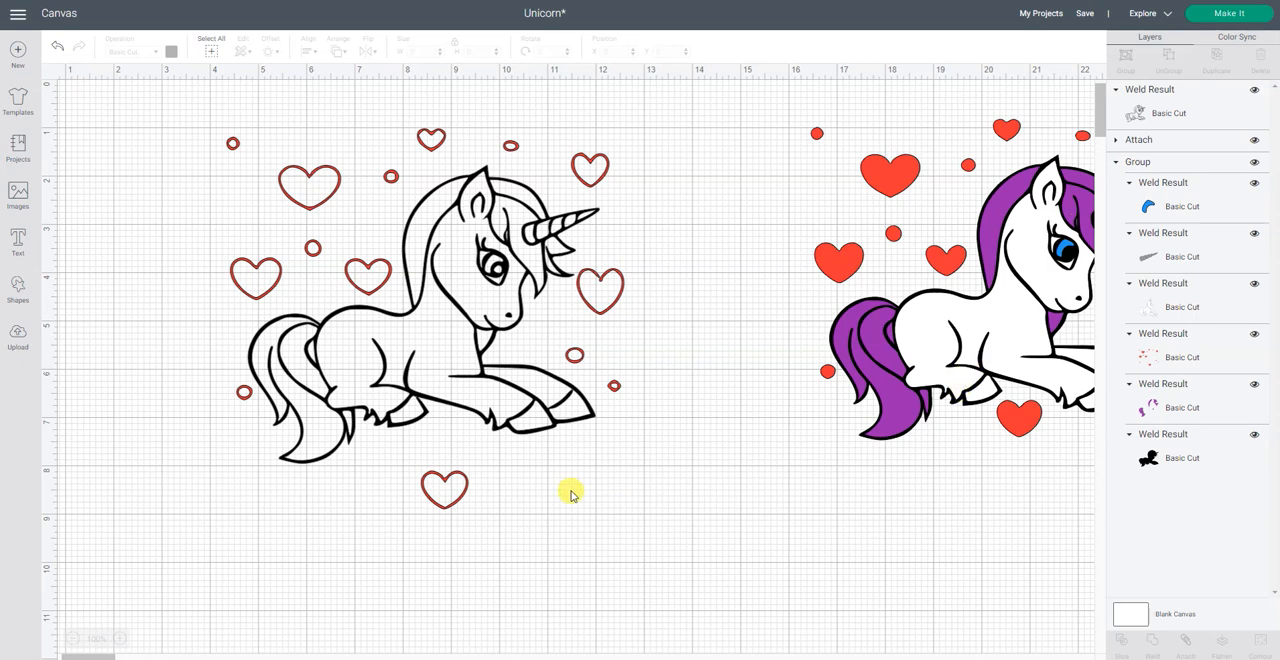
Step: Delete the outlined unicorn and hearts version, move the colored unicorn group to X 5.536, Y 0.944, and clear the selection
drag(676, 200, 272, 532)
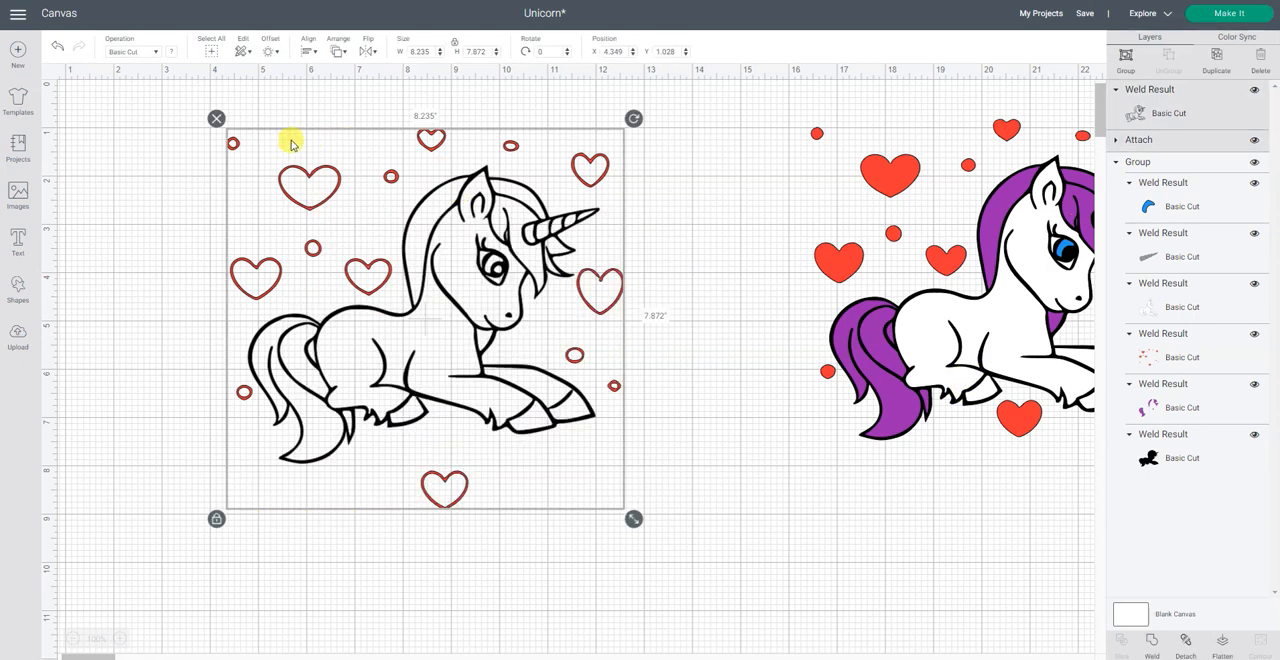
click(216, 118)
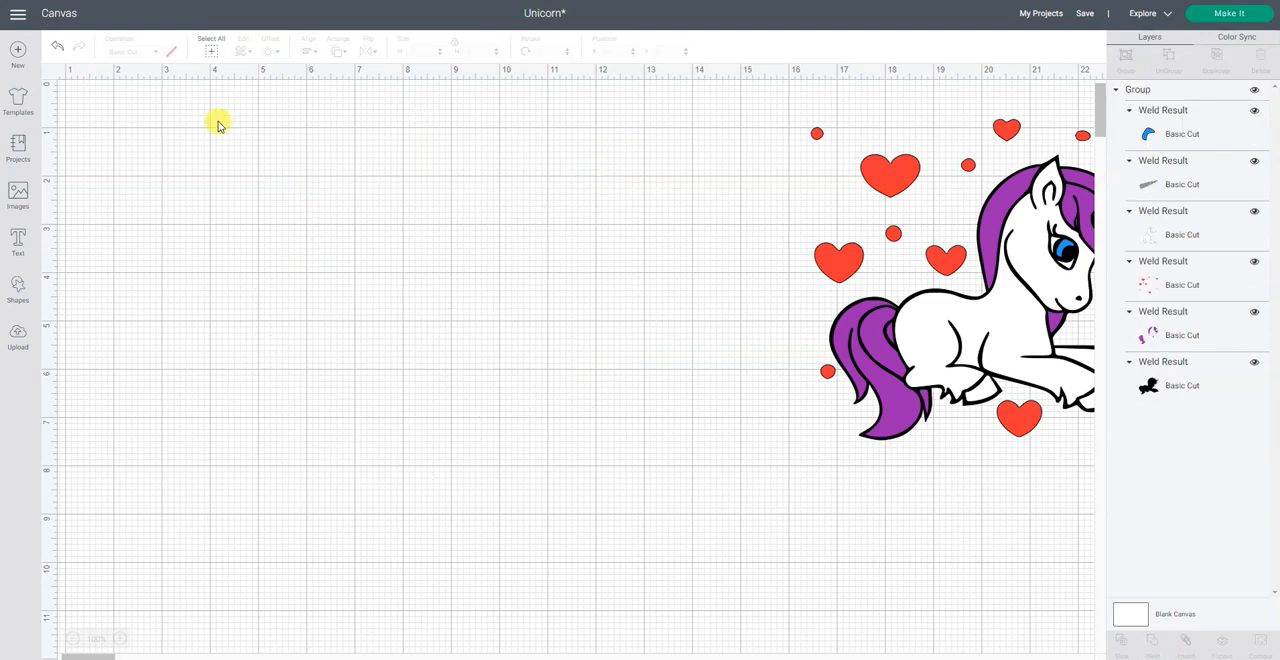
drag(990, 340, 466, 347)
click(580, 329)
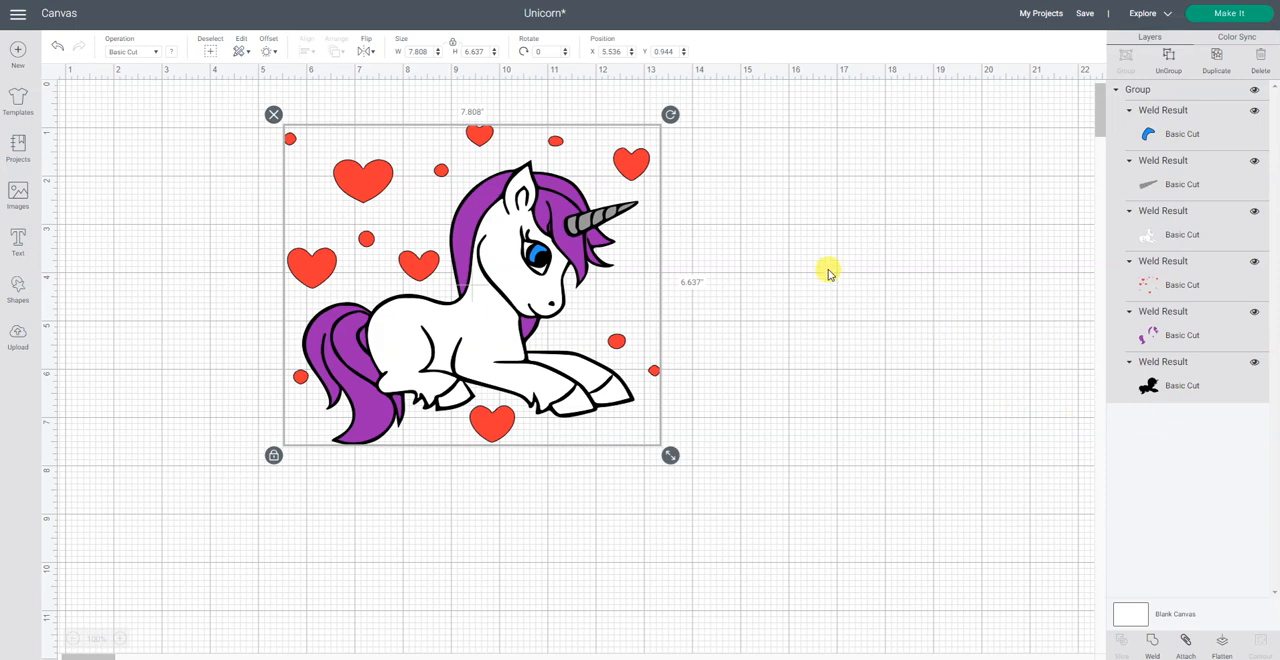
click(986, 143)
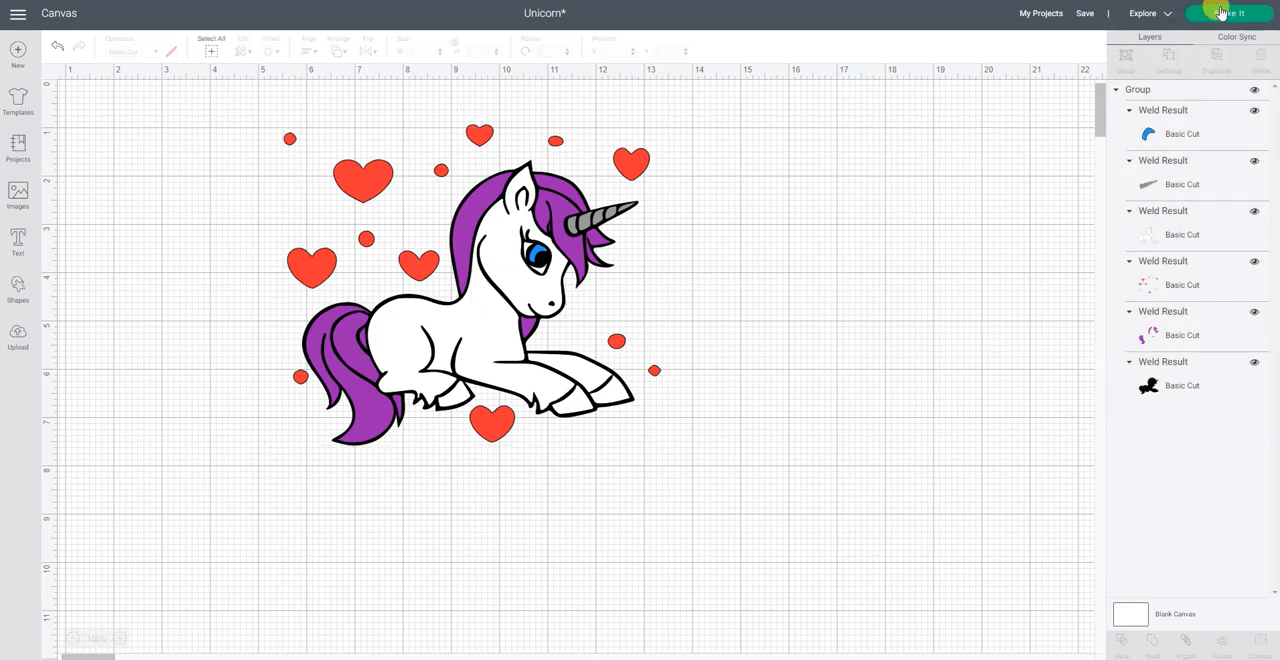
Step: Save the Unicorn project and proceed to preparing its cut mats
click(1093, 33)
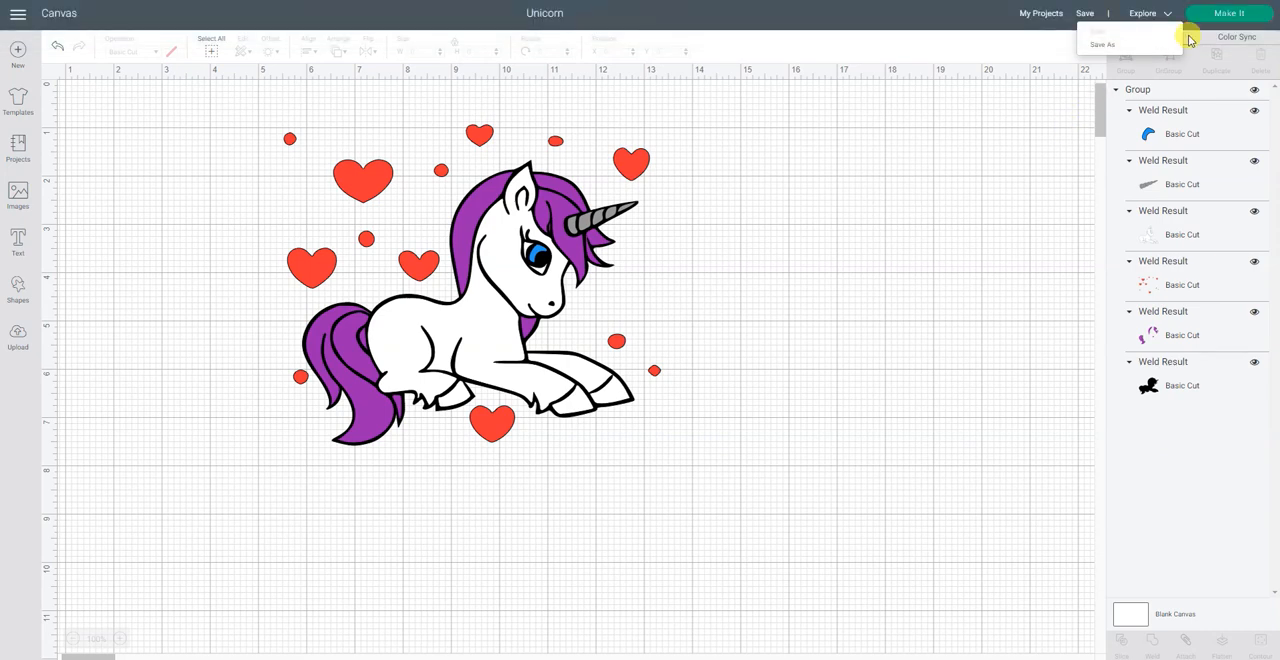
click(1223, 14)
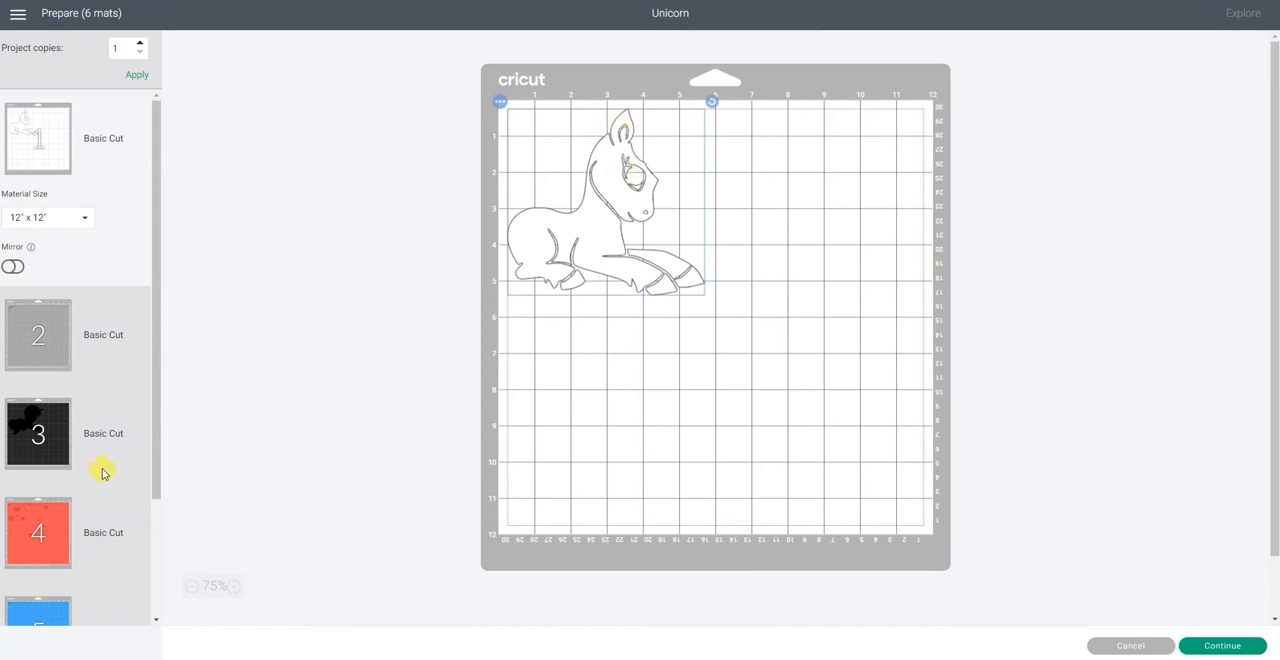
Step: Examine the gray, purple, blue, red and black cut mats one after another, and return to the white mat
click(36, 335)
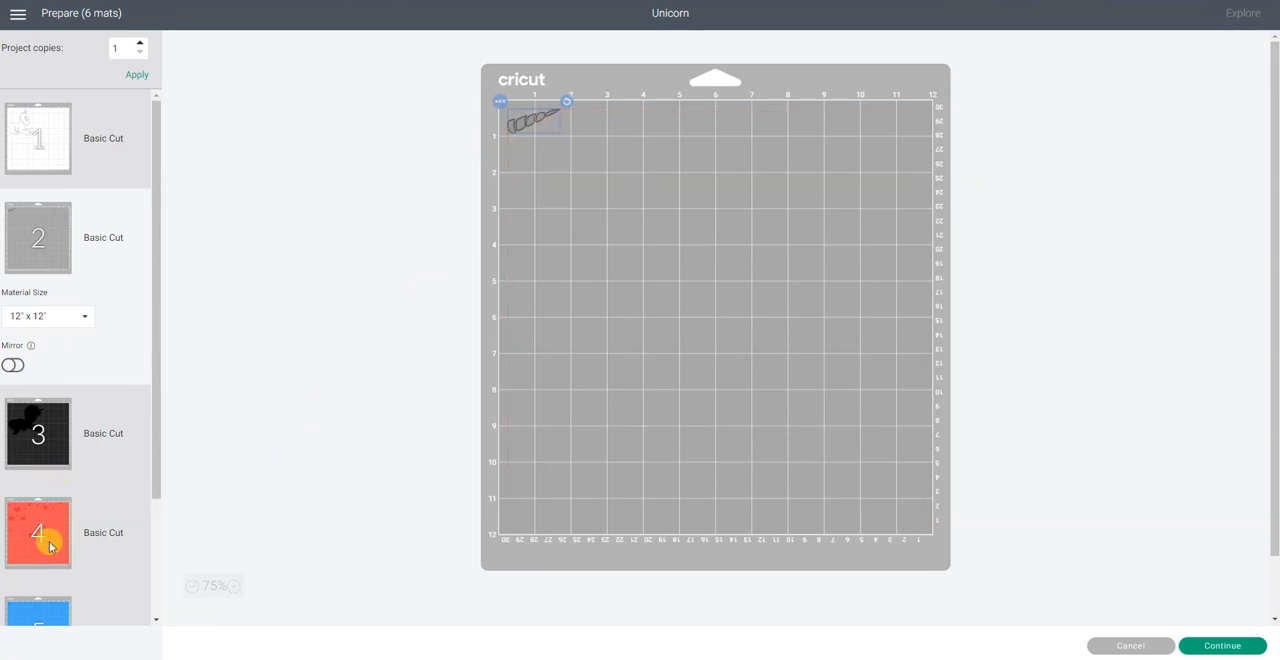
scroll(47, 530, down, 3)
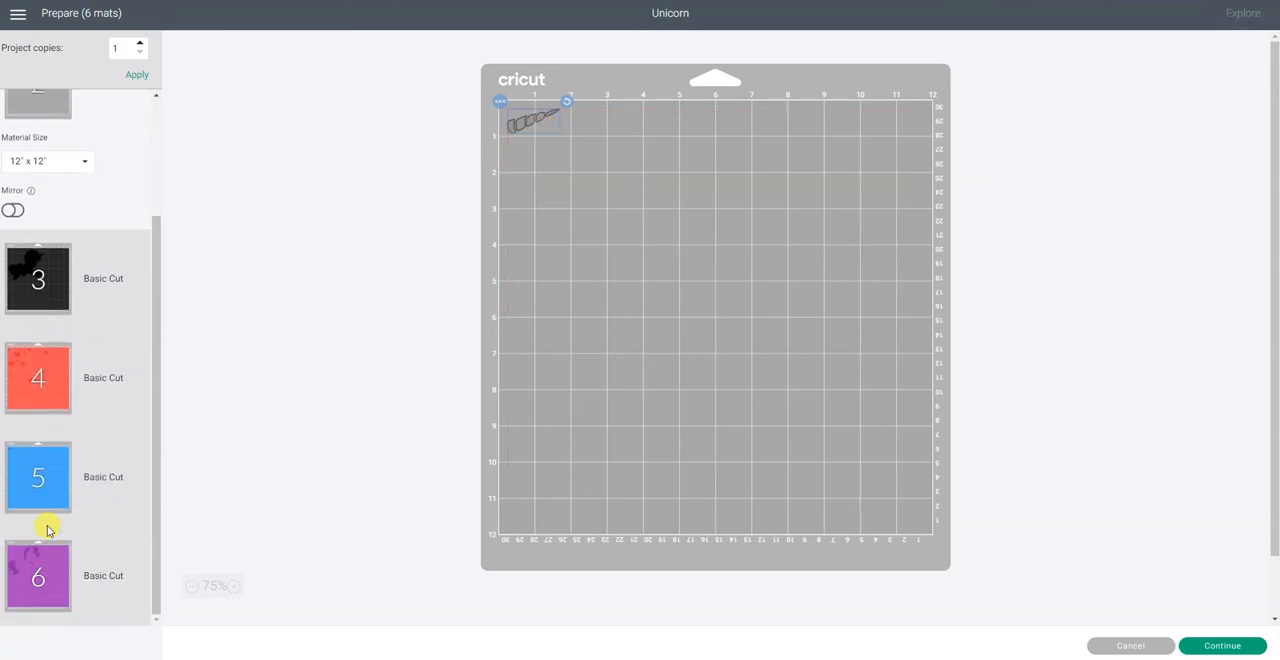
click(34, 567)
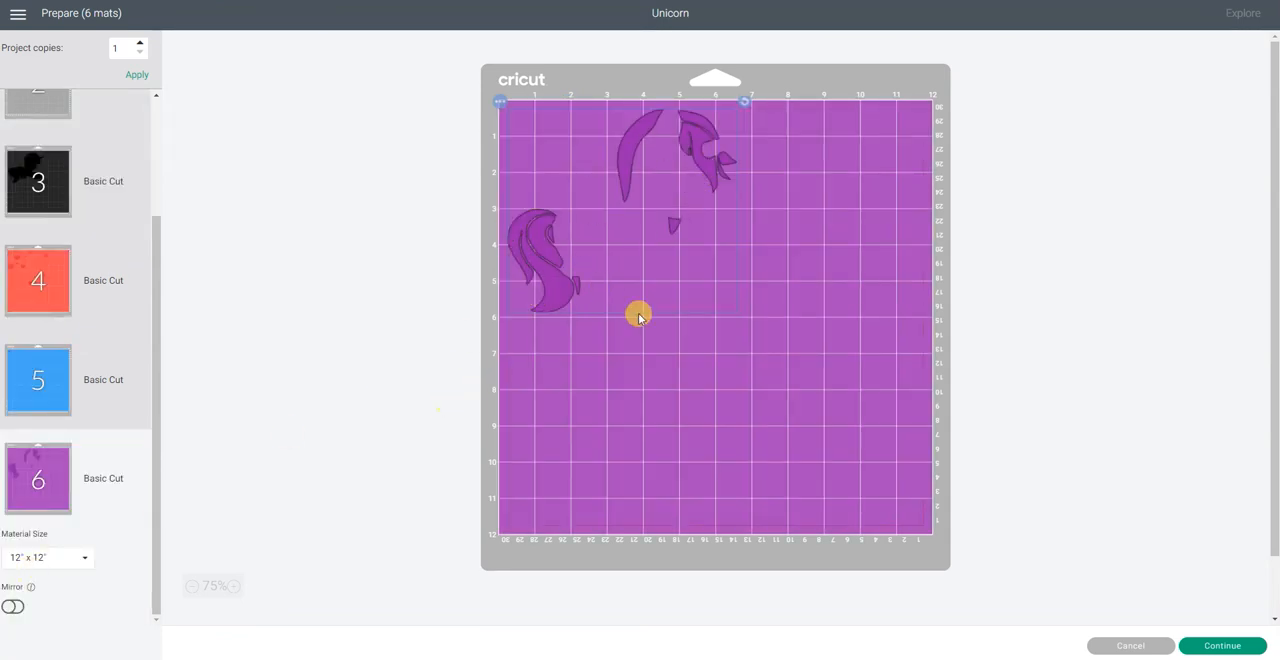
click(35, 378)
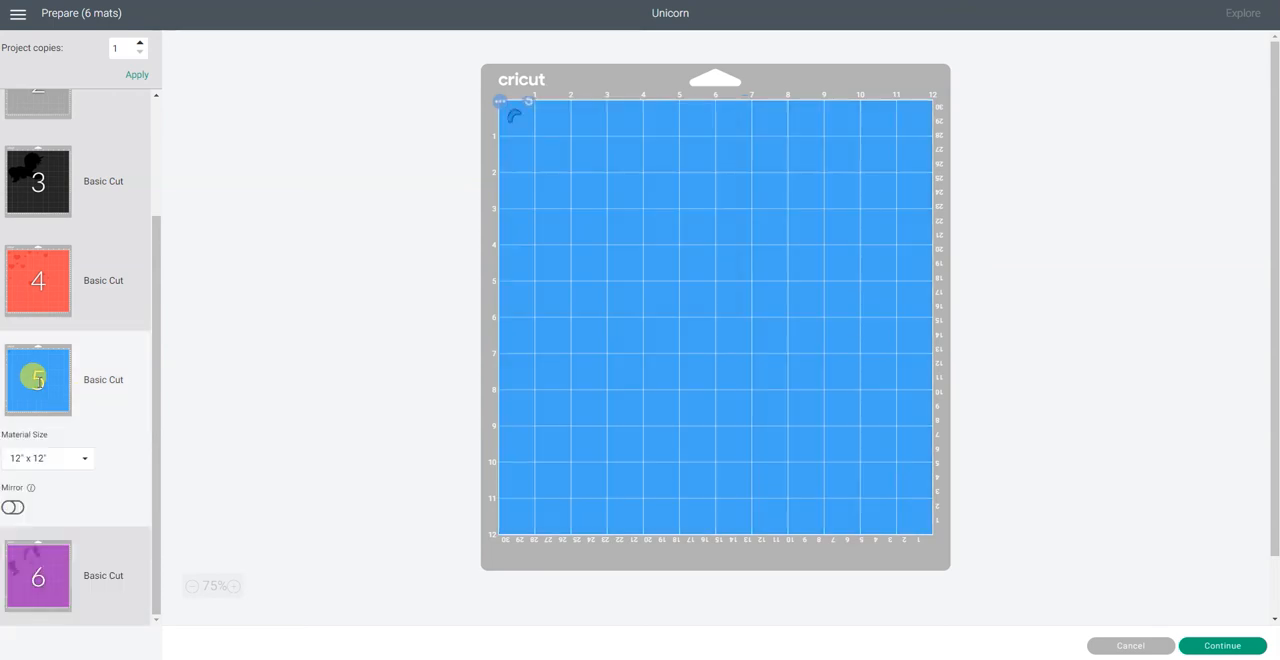
click(55, 288)
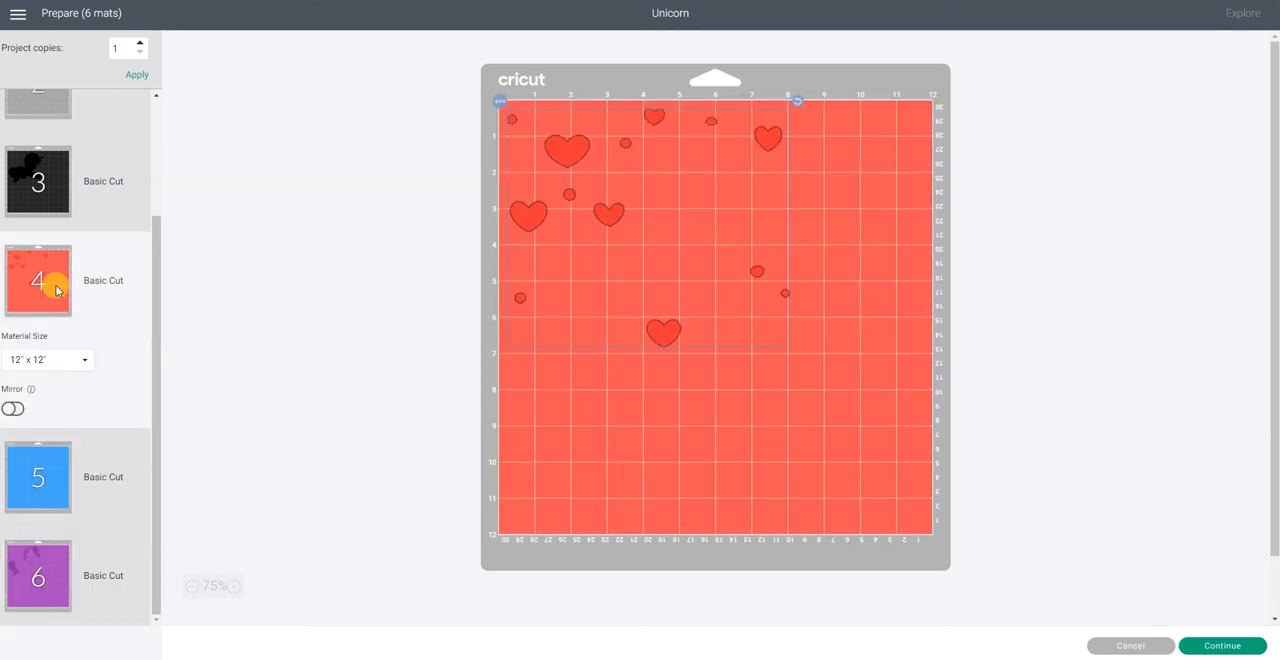
click(60, 181)
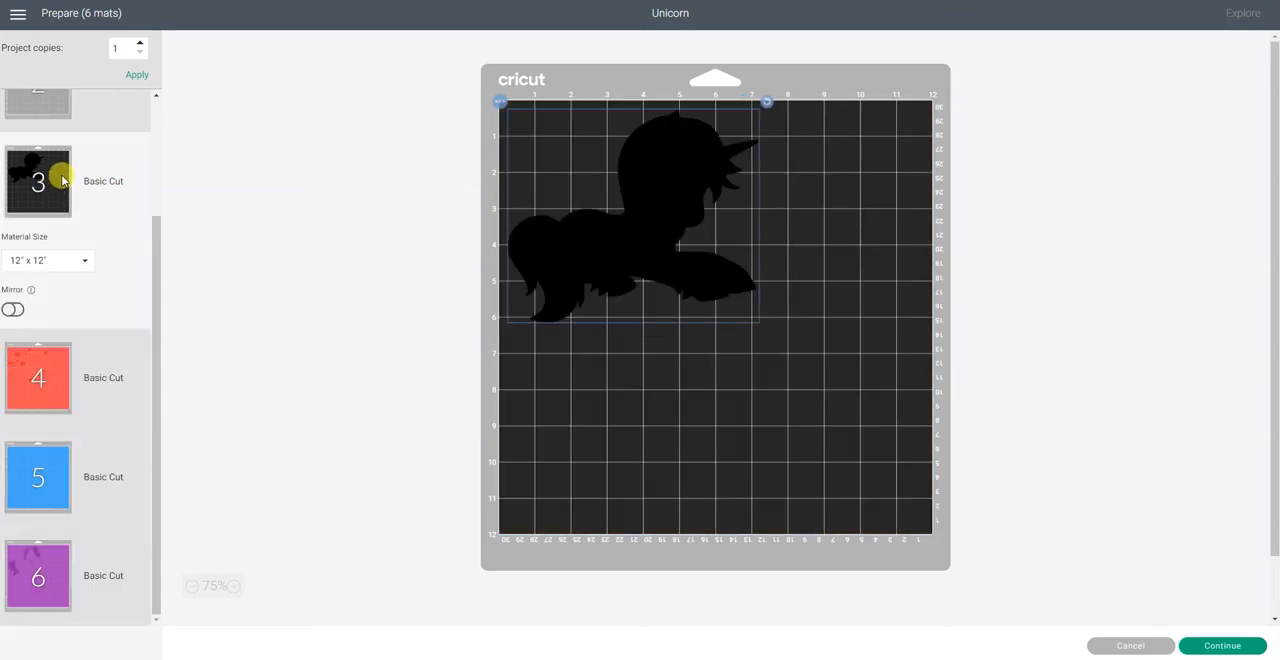
scroll(62, 175, up, 3)
click(53, 144)
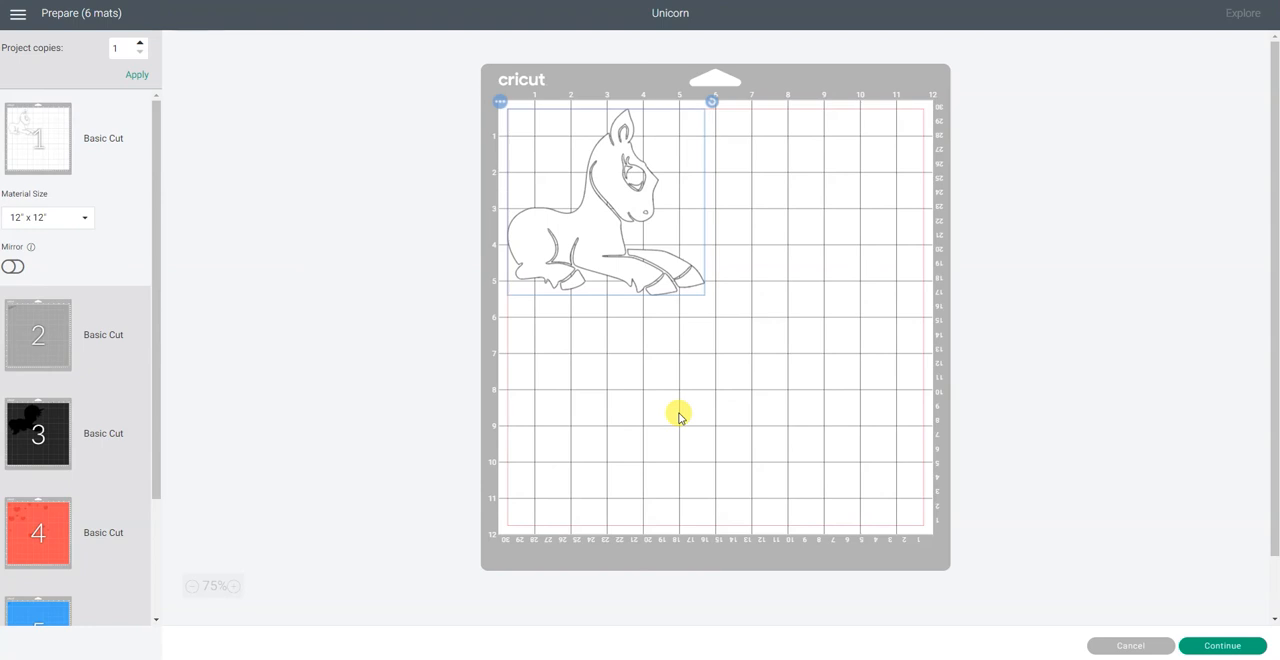
click(652, 659)
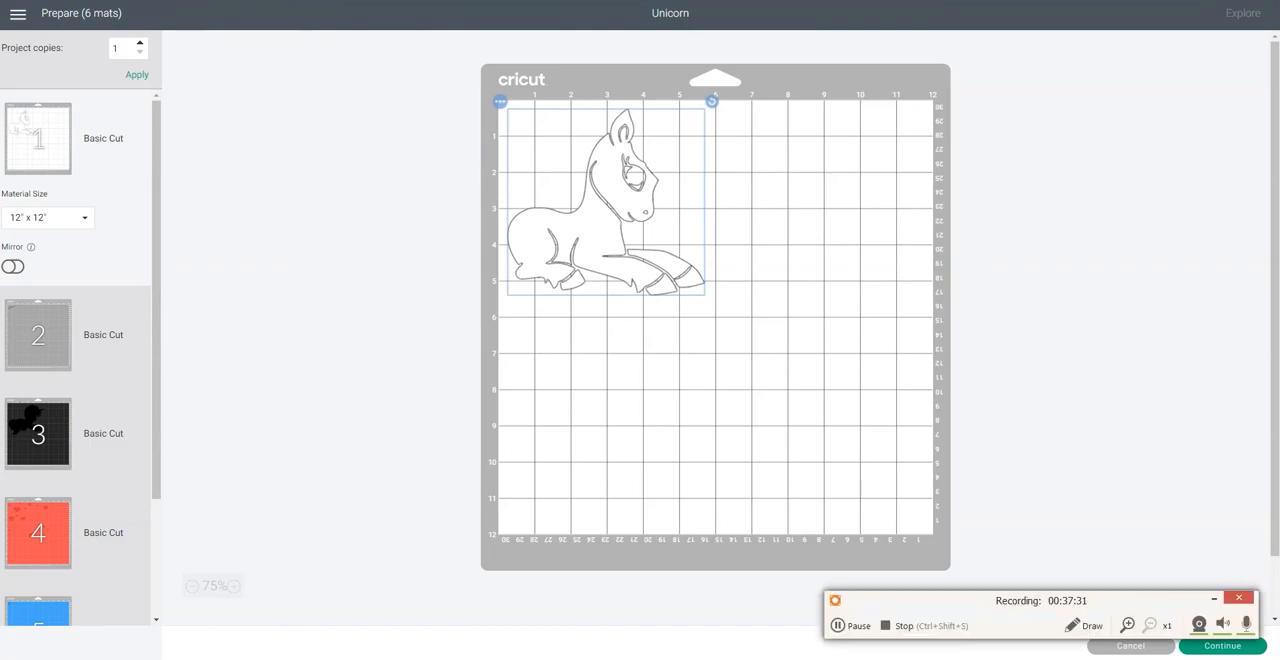